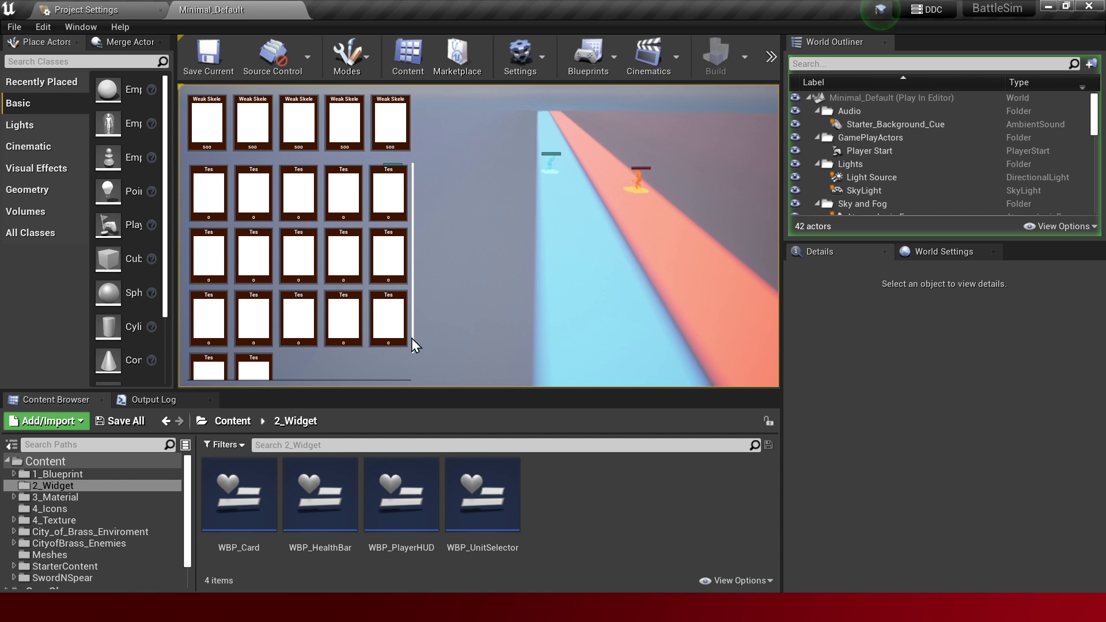
# Stop the play session and open WBP_UnitSelector from the 2_Widget folder
pyautogui.press('Escape')
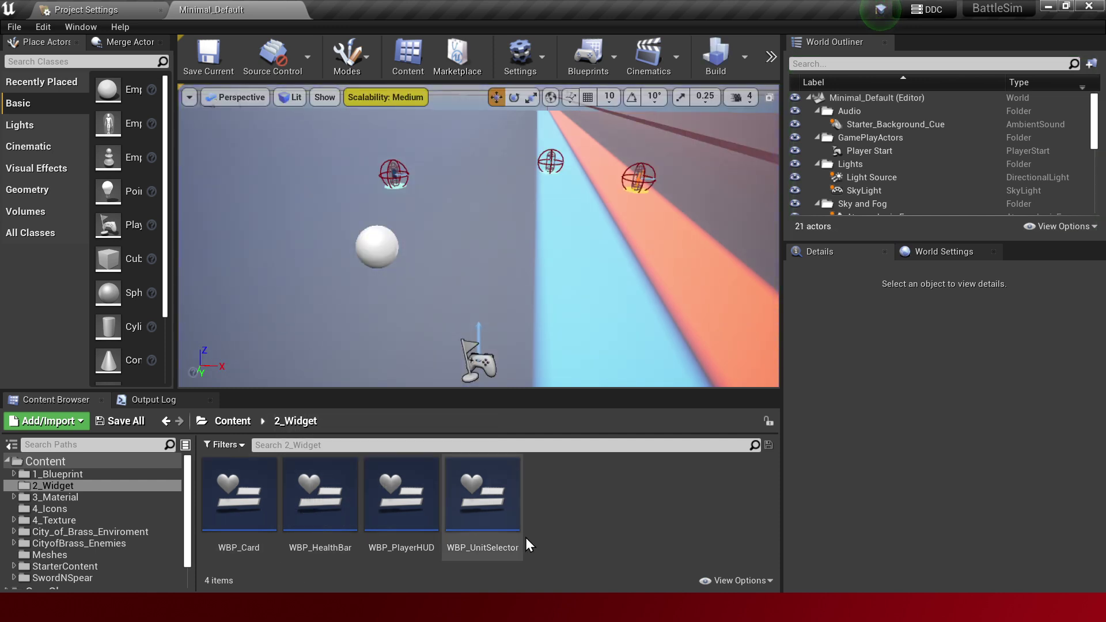
pyautogui.doubleClick(505, 503)
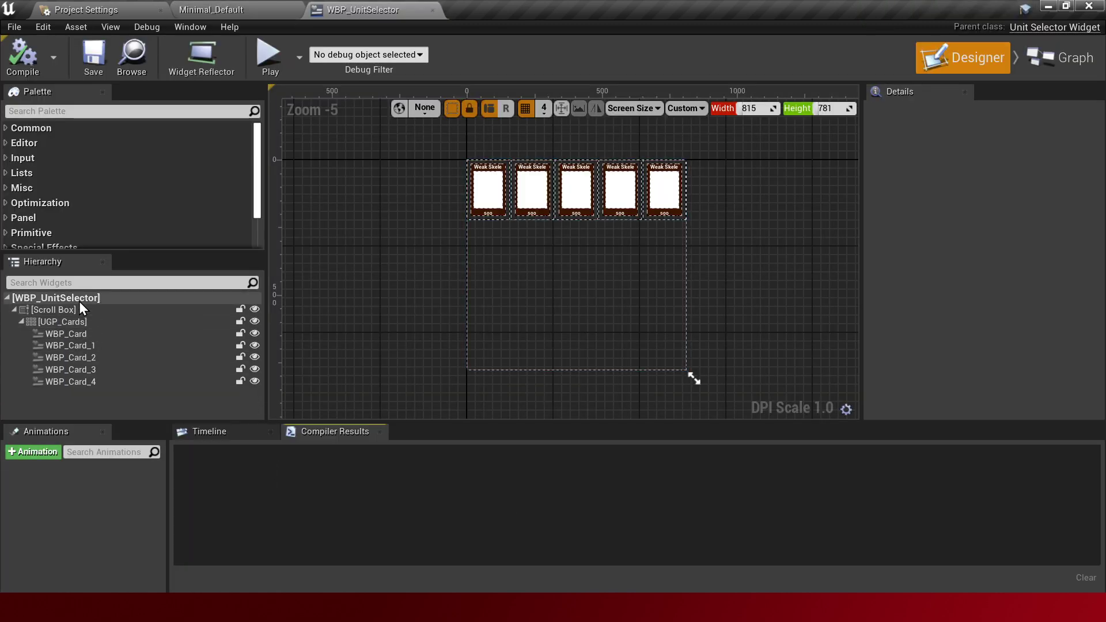
# Wrap the card Scroll Box in a new Overlay
pyautogui.click(78, 299)
pyautogui.click(80, 322)
pyautogui.rightClick(46, 311)
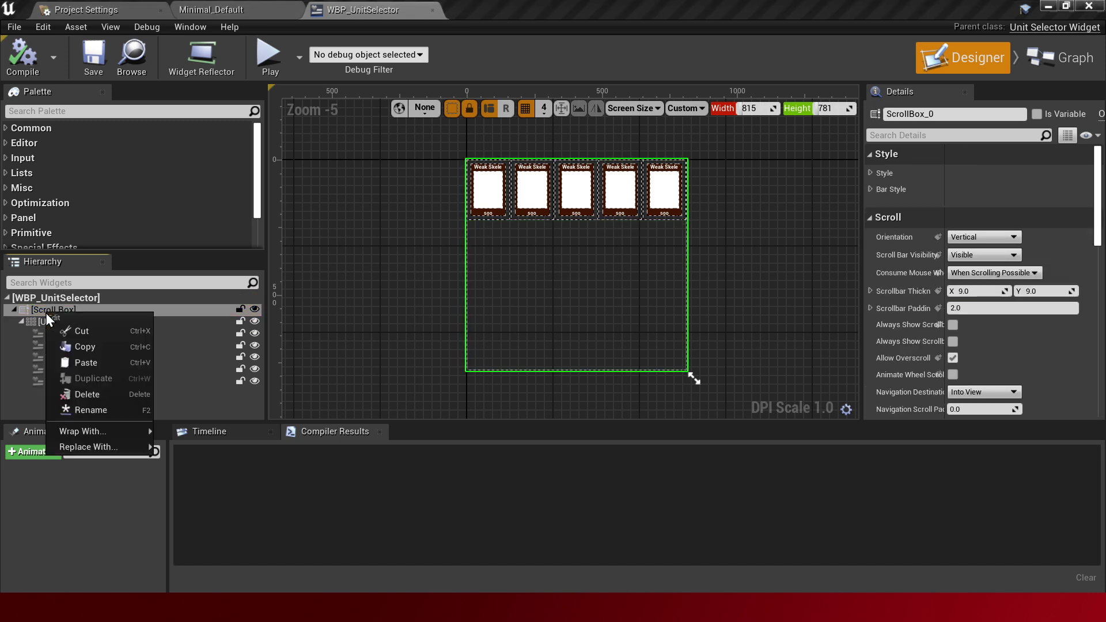
pyautogui.moveTo(110, 432)
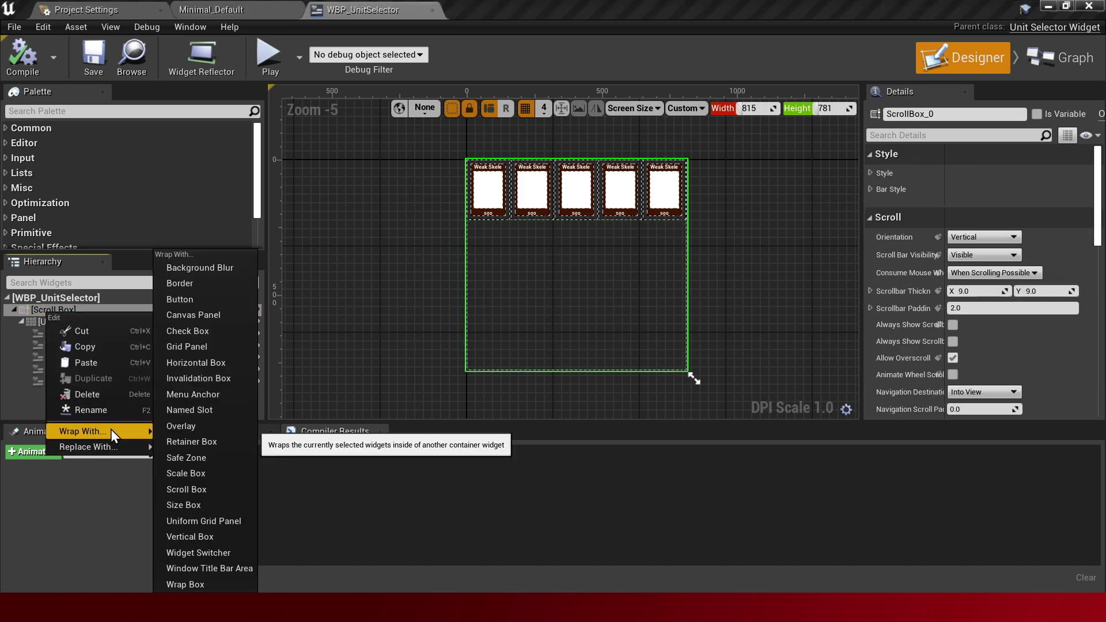
pyautogui.click(202, 429)
# Make the Scroll Box fill the Overlay both ways and add an Image to the Overlay
pyautogui.click(22, 322)
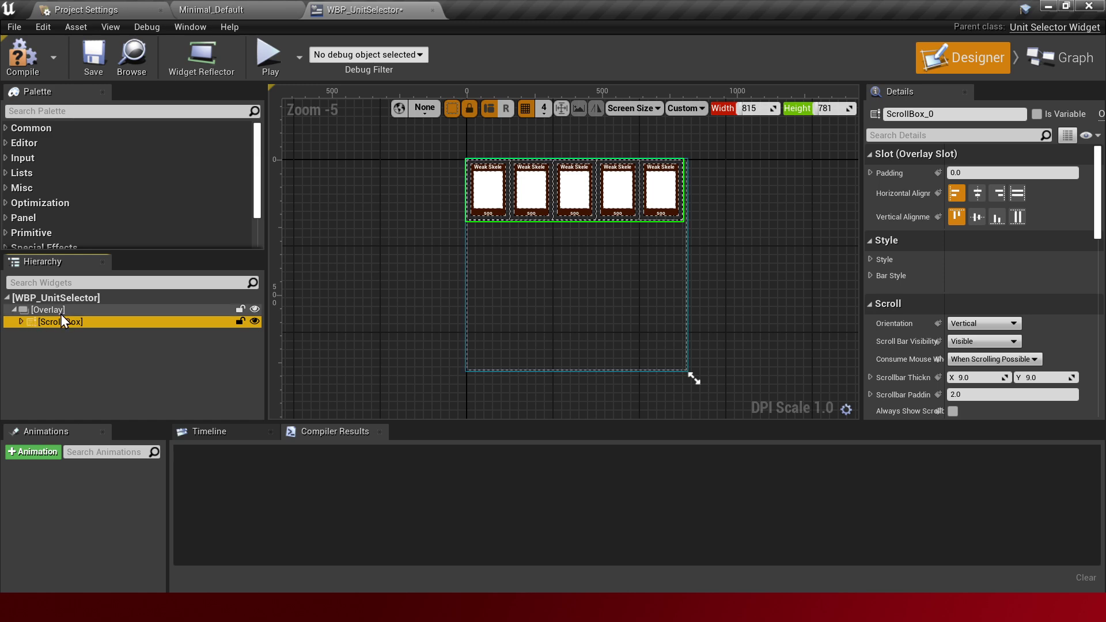
pyautogui.click(1018, 193)
pyautogui.click(1017, 216)
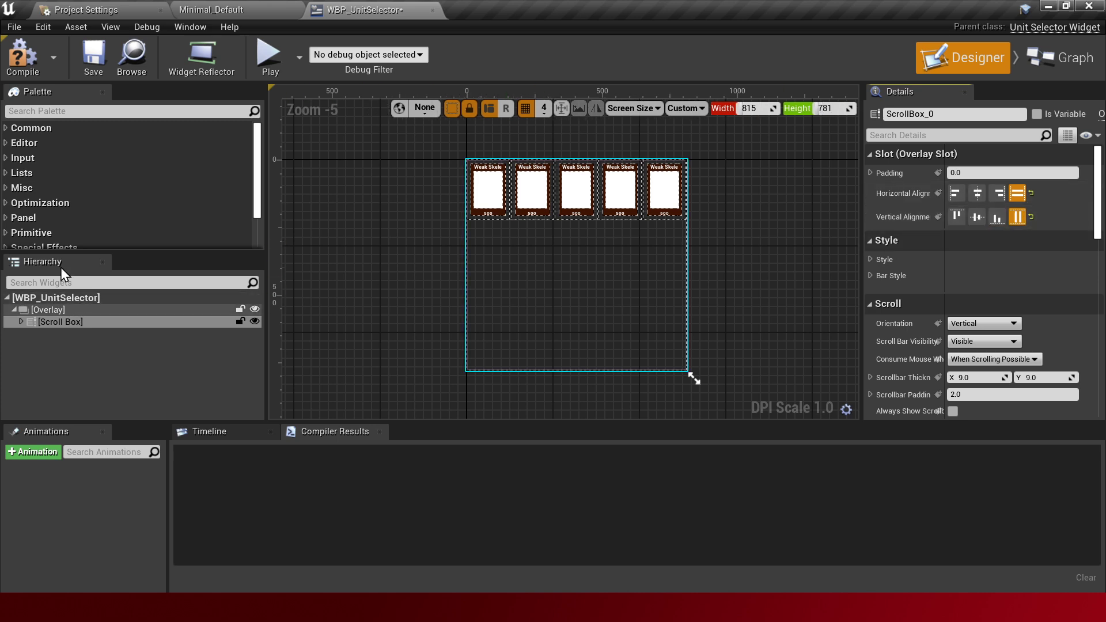
pyautogui.click(7, 128)
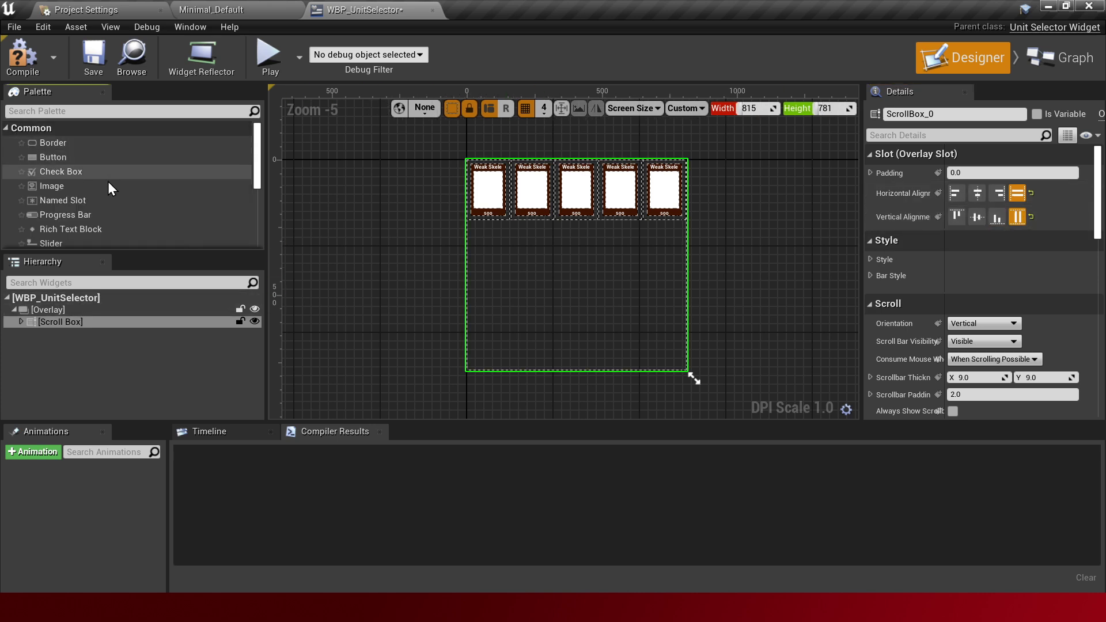
pyautogui.moveTo(101, 187)
pyautogui.mouseDown()
pyautogui.moveTo(44, 341)
pyautogui.moveTo(69, 318)
pyautogui.mouseUp()
# Stretch Image_35 to fill, tint it near-black and translucent, compile, and return to Minimal_Default
pyautogui.click(1017, 193)
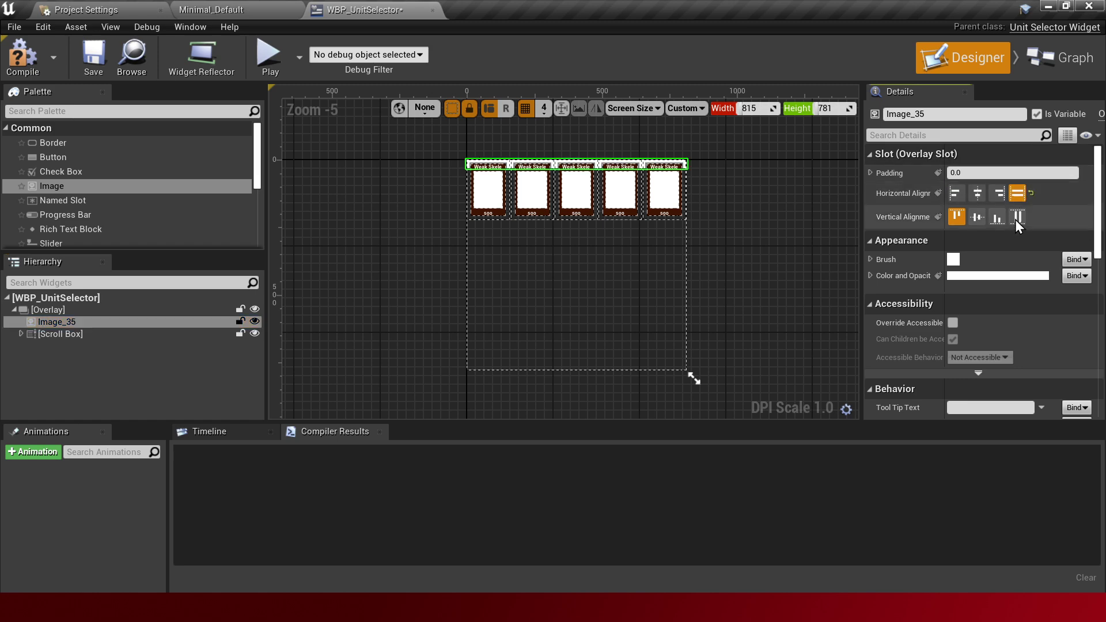
pyautogui.click(1017, 218)
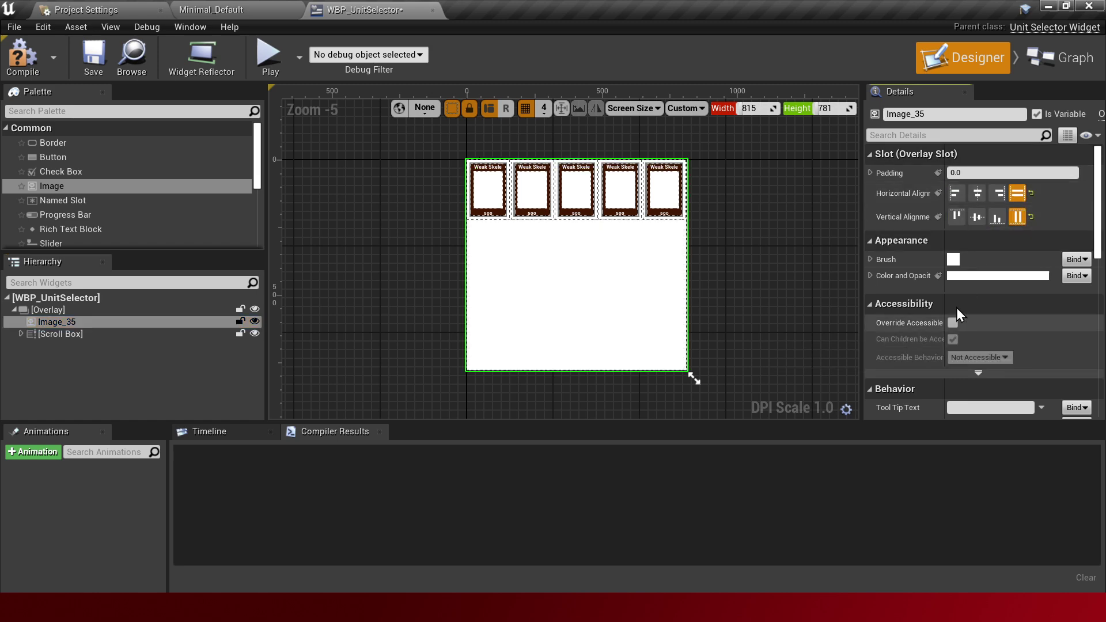
pyautogui.click(958, 277)
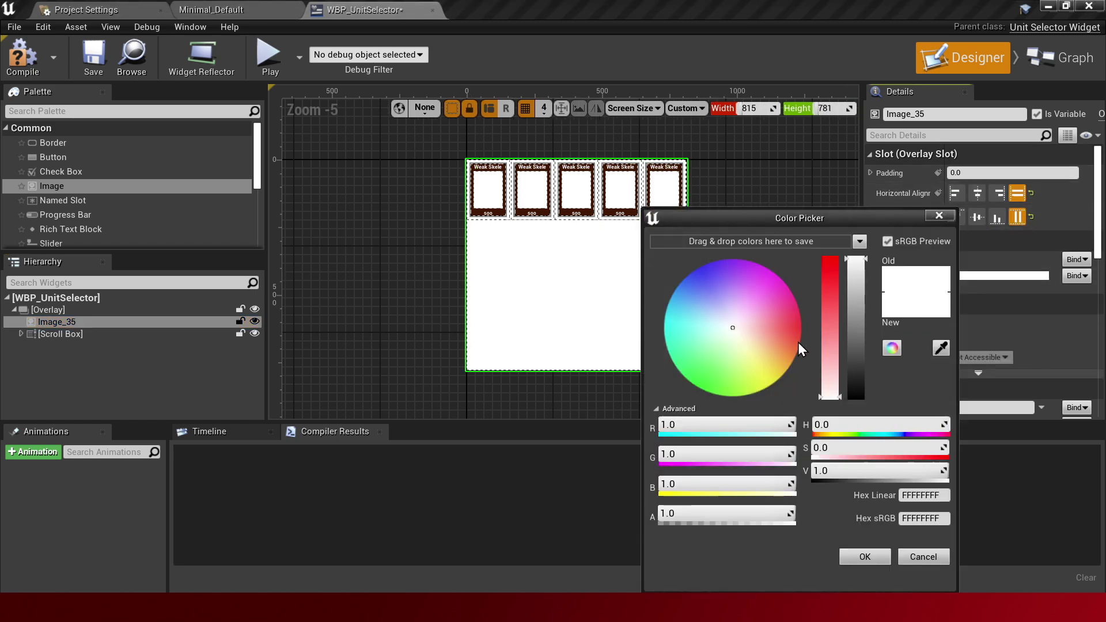
pyautogui.moveTo(856, 340); pyautogui.dragTo(862, 398)
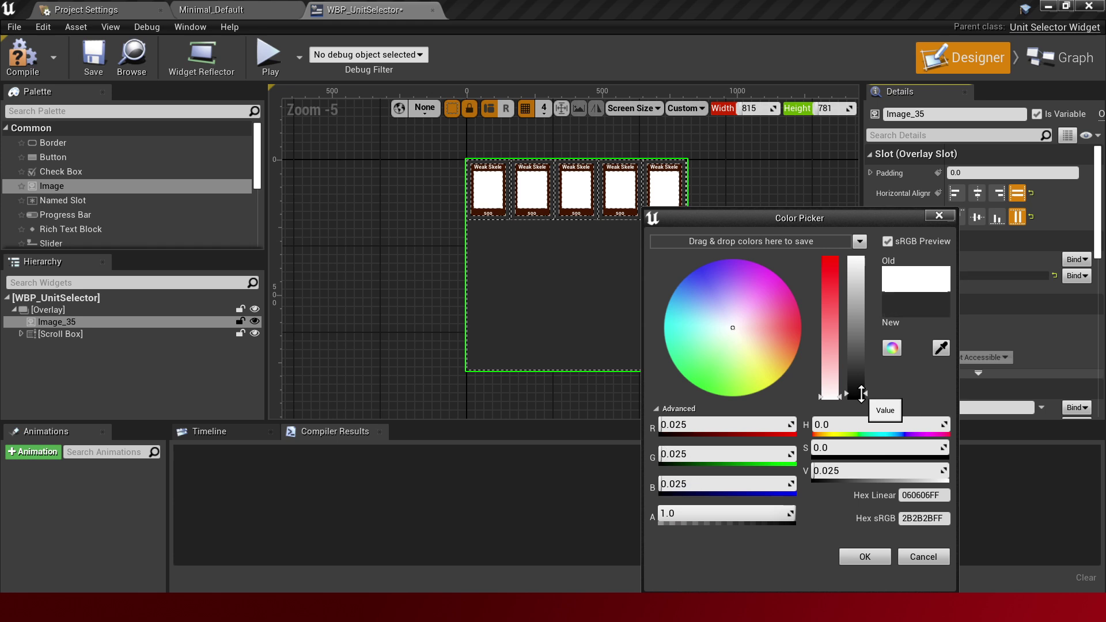
pyautogui.moveTo(751, 512)
pyautogui.mouseDown()
pyautogui.moveTo(706, 512)
pyautogui.moveTo(730, 512)
pyautogui.moveTo(717, 513)
pyautogui.mouseUp()
pyautogui.click(841, 551)
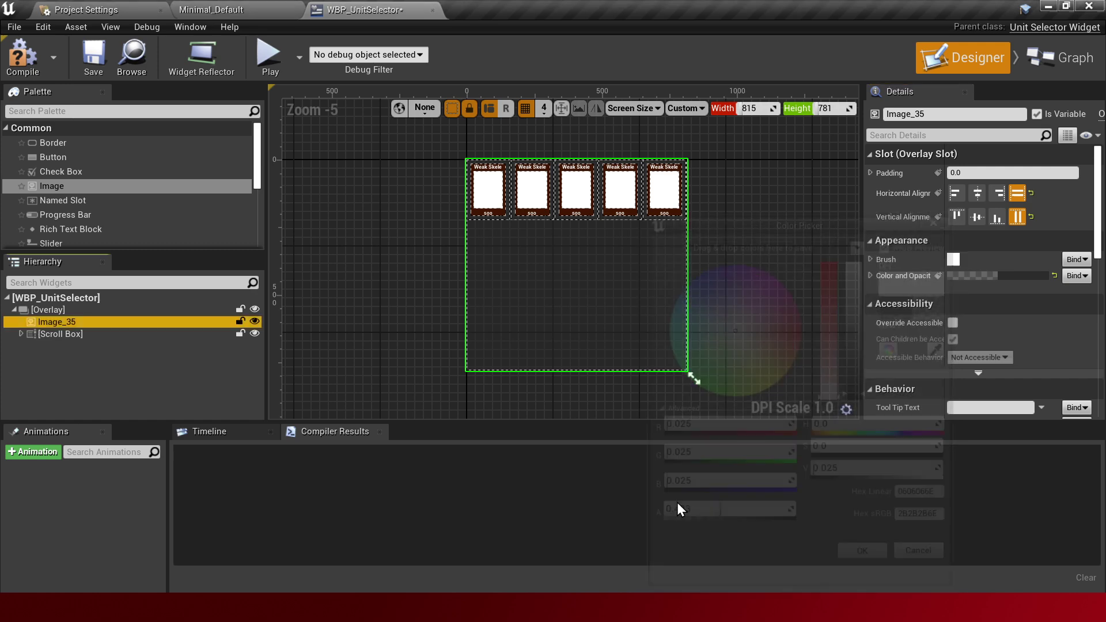
pyautogui.click(22, 57)
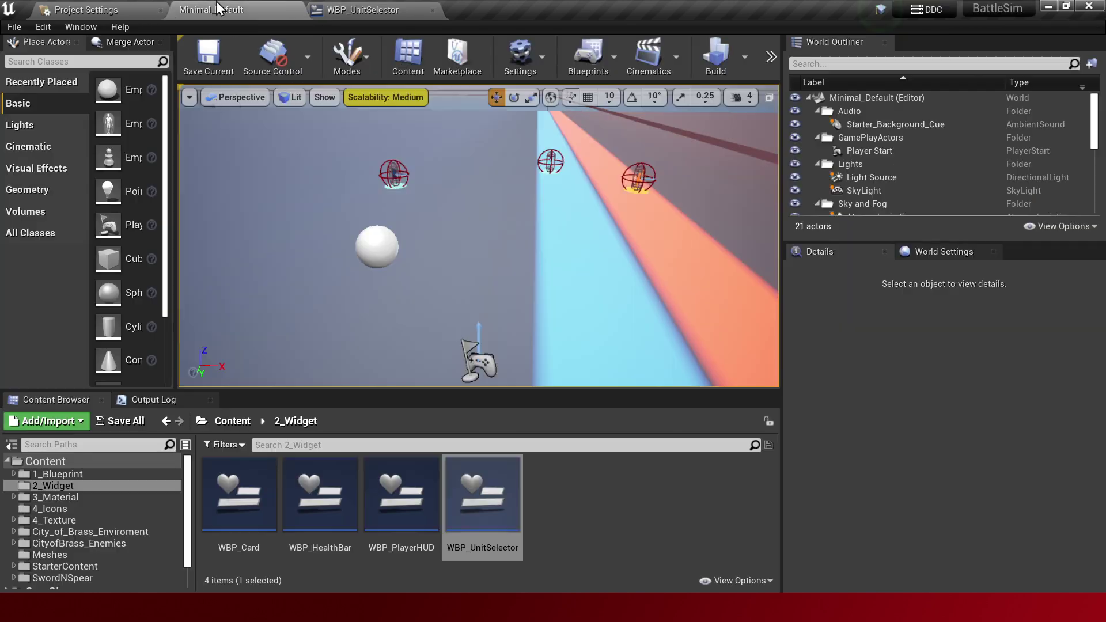
pyautogui.click(221, 9)
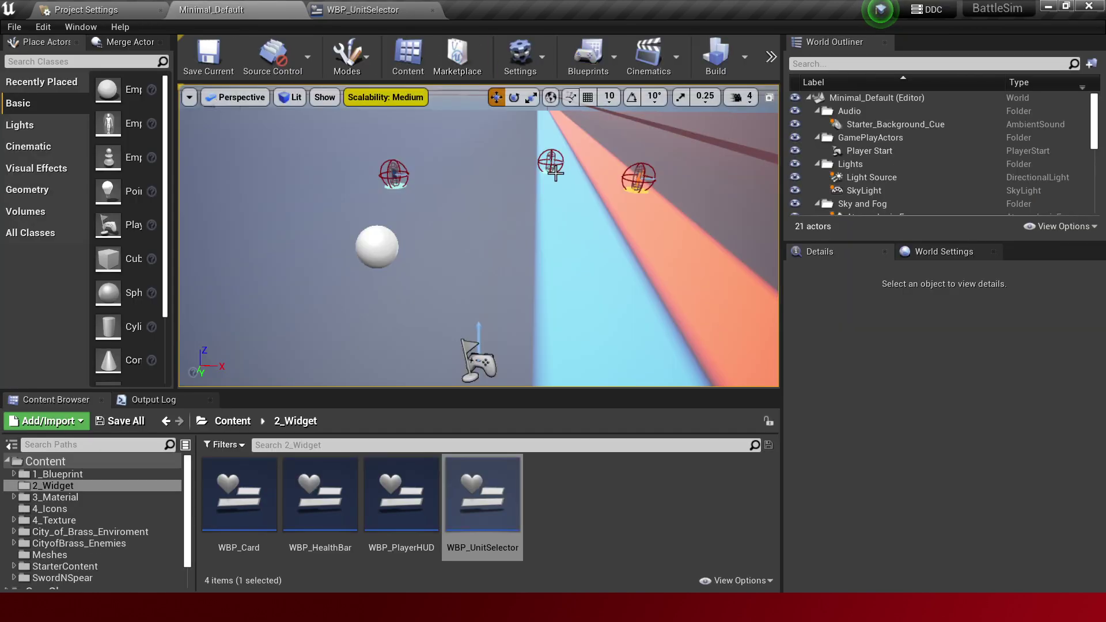
# Play-test the grid, then set Image_35's alpha to 0.55 and recompile
pyautogui.hotkey('alt', 'p')
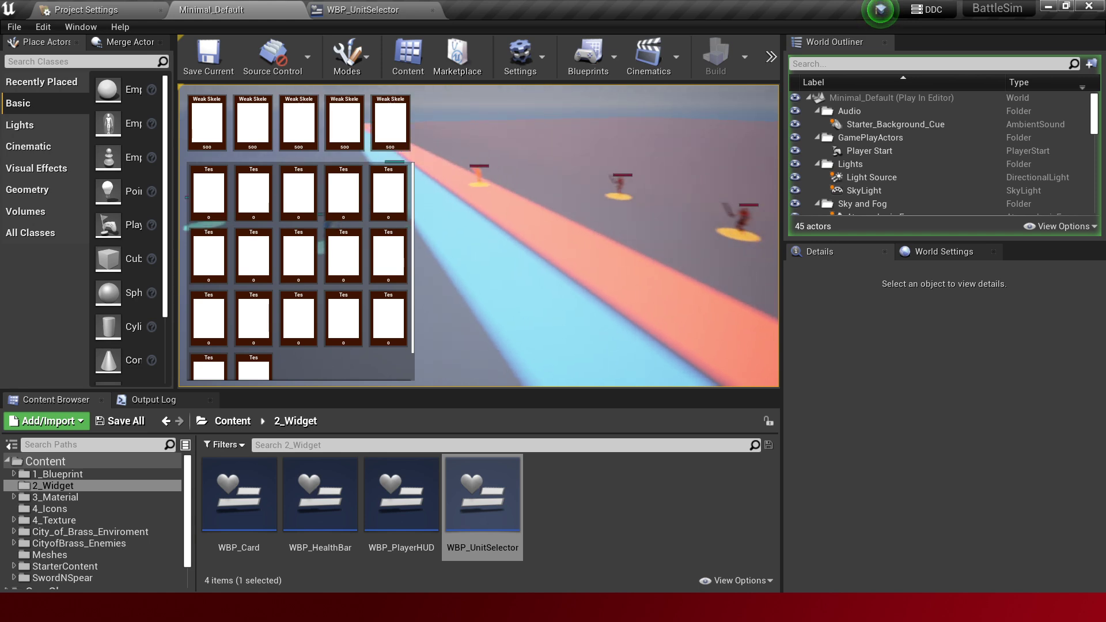
pyautogui.press('Escape')
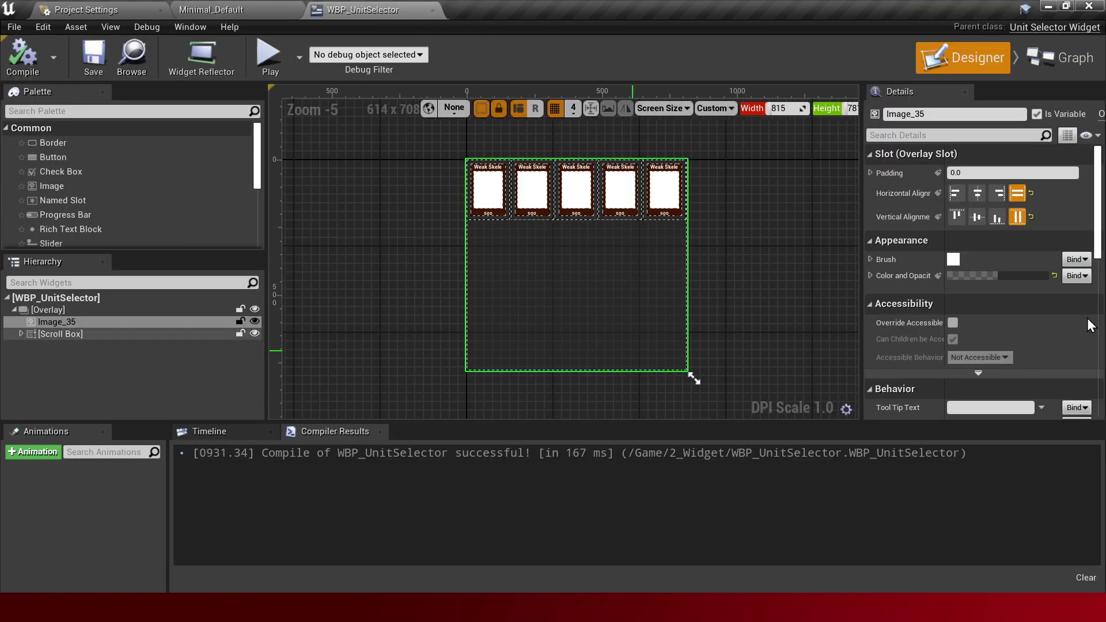
pyautogui.click(973, 276)
pyautogui.click(784, 513)
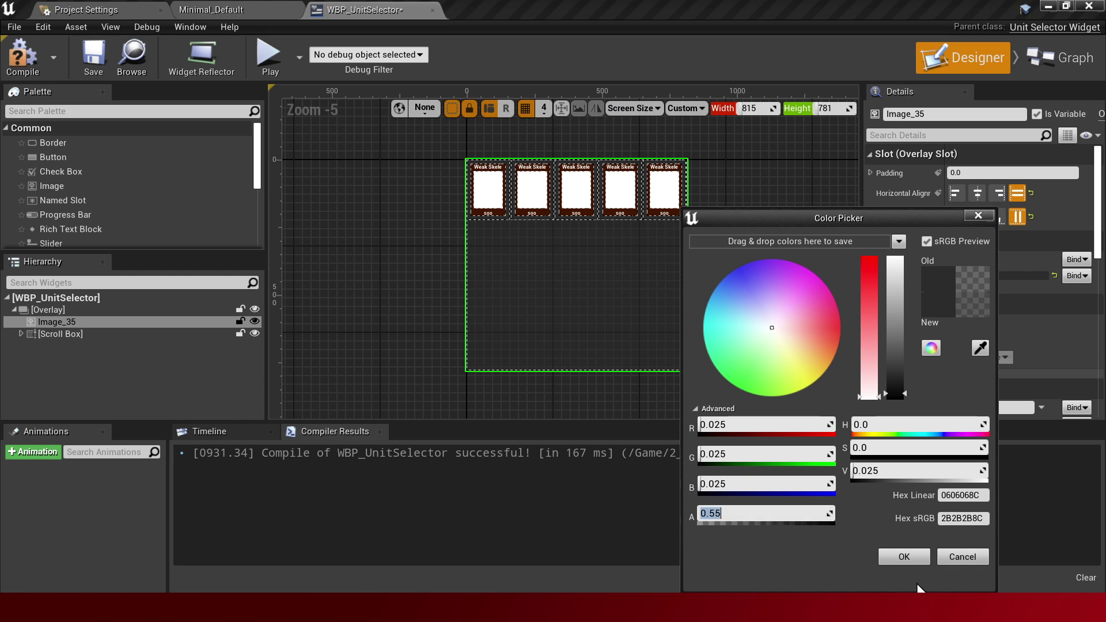
pyautogui.click(904, 557)
pyautogui.click(23, 58)
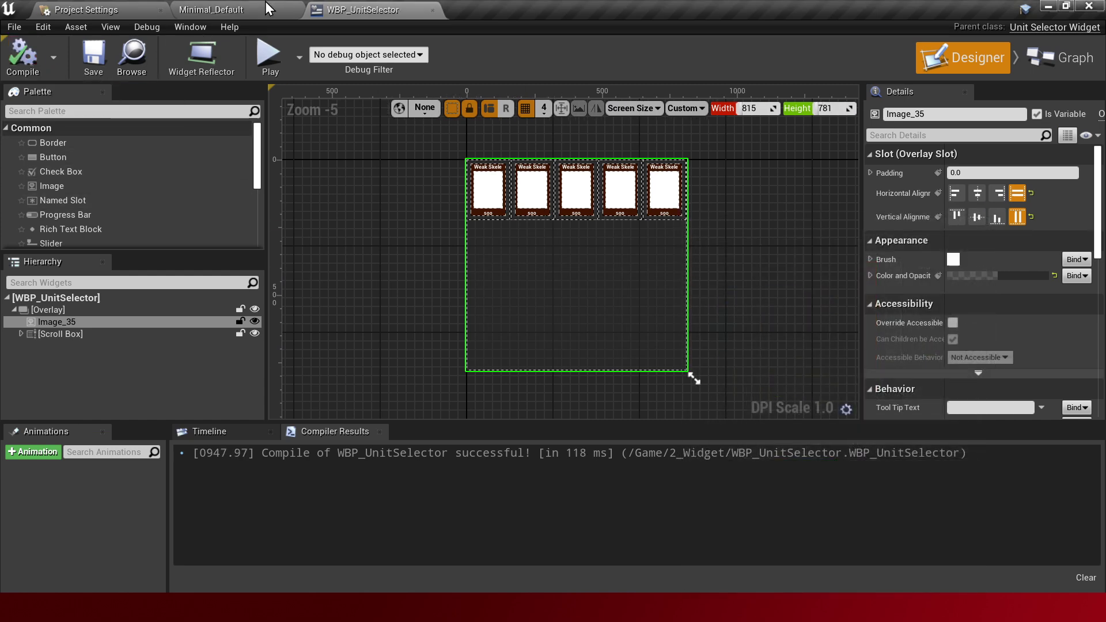
# Play-test the updated card grid in the level, then switch to Visual Studio
pyautogui.click(211, 10)
pyautogui.hotkey('alt', 'p')
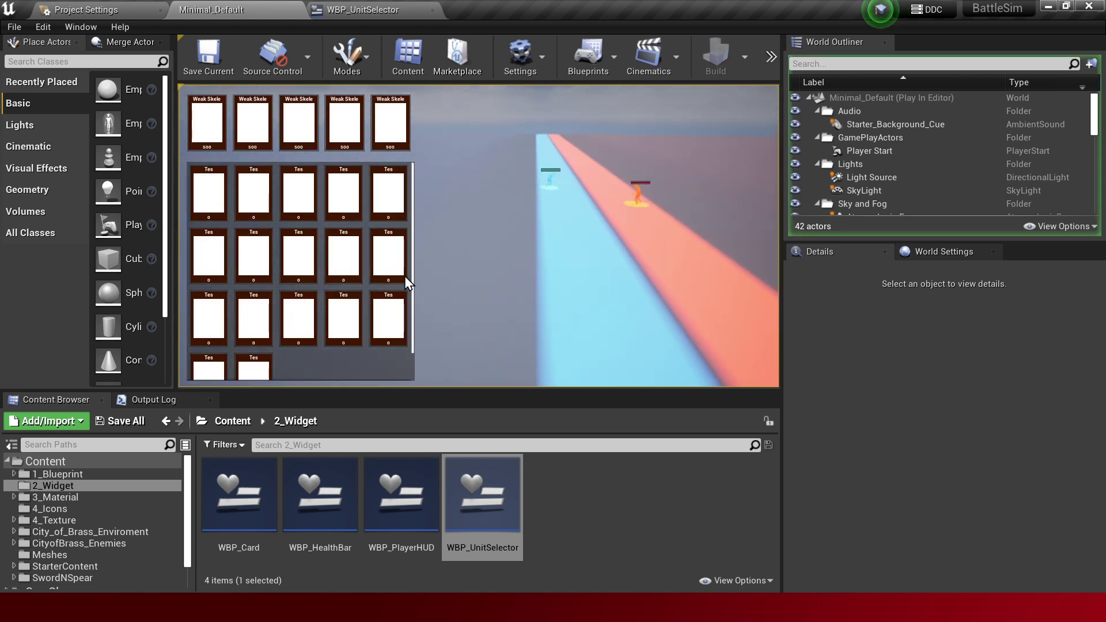
pyautogui.press('Escape')
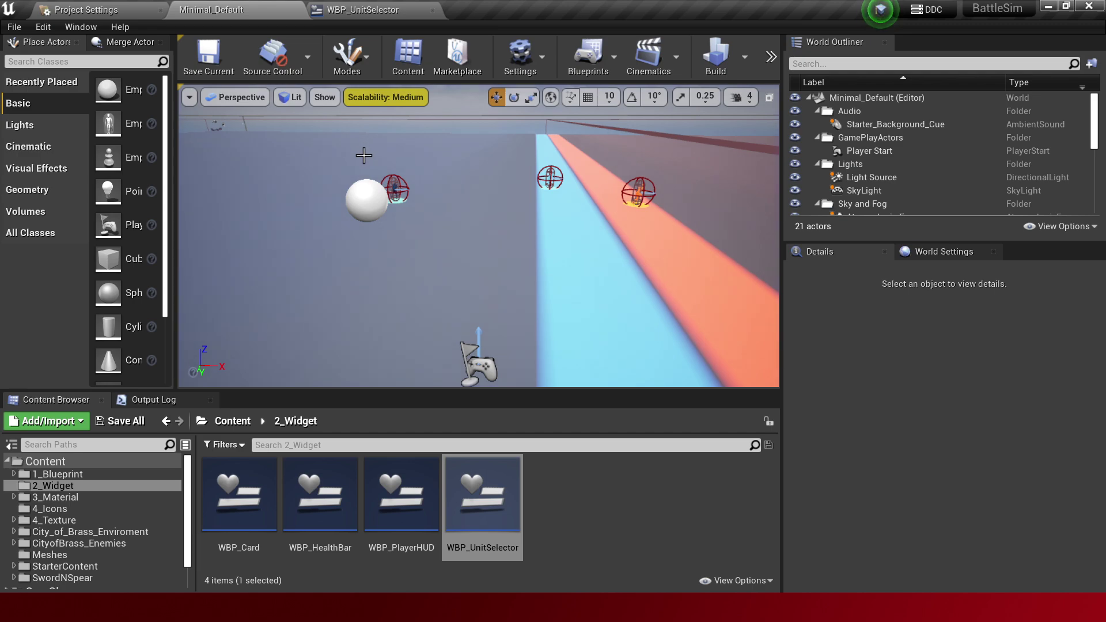
pyautogui.hotkey('alt', 'Tab')
# Delete the extra " + 12" from the card loop condition and play-test the change
pyautogui.click(470, 268)
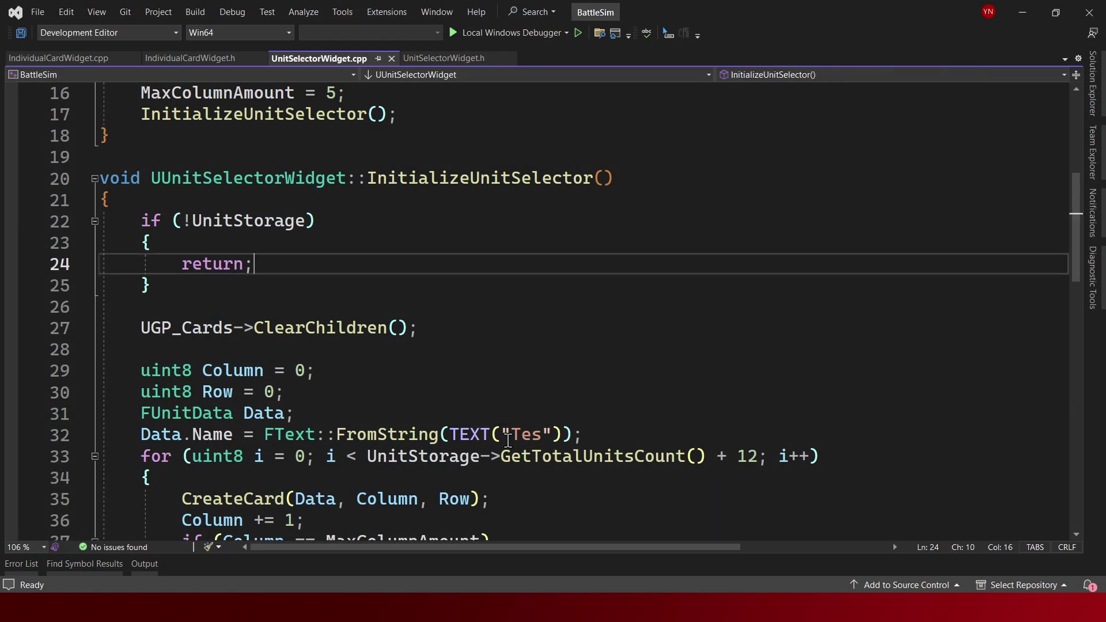
pyautogui.moveTo(759, 458); pyautogui.dragTo(723, 458)
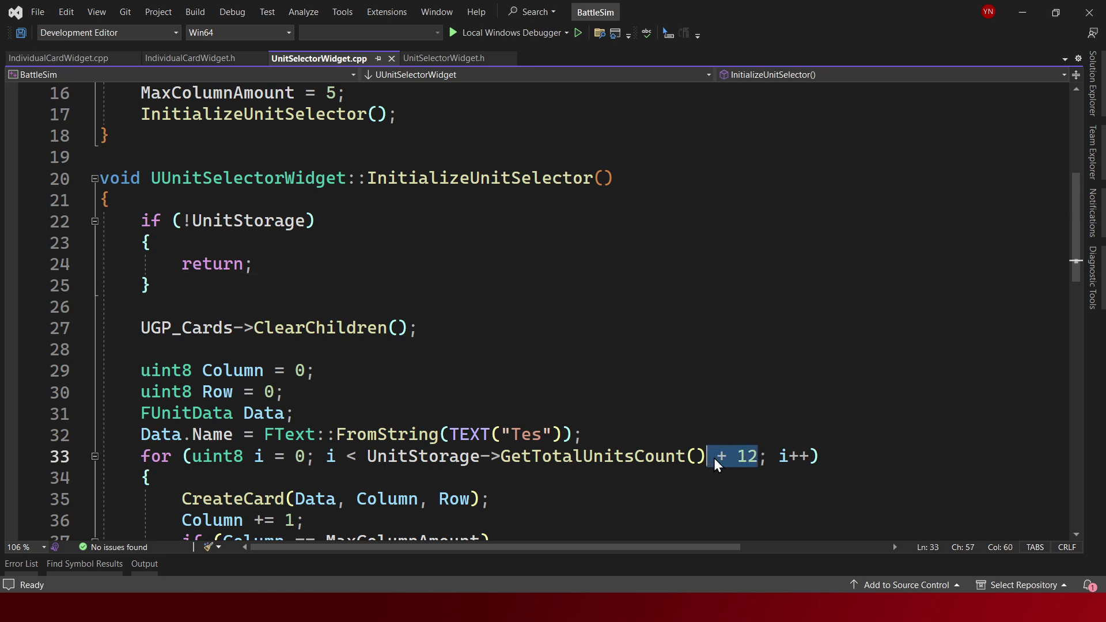
pyautogui.press('BackSpace')
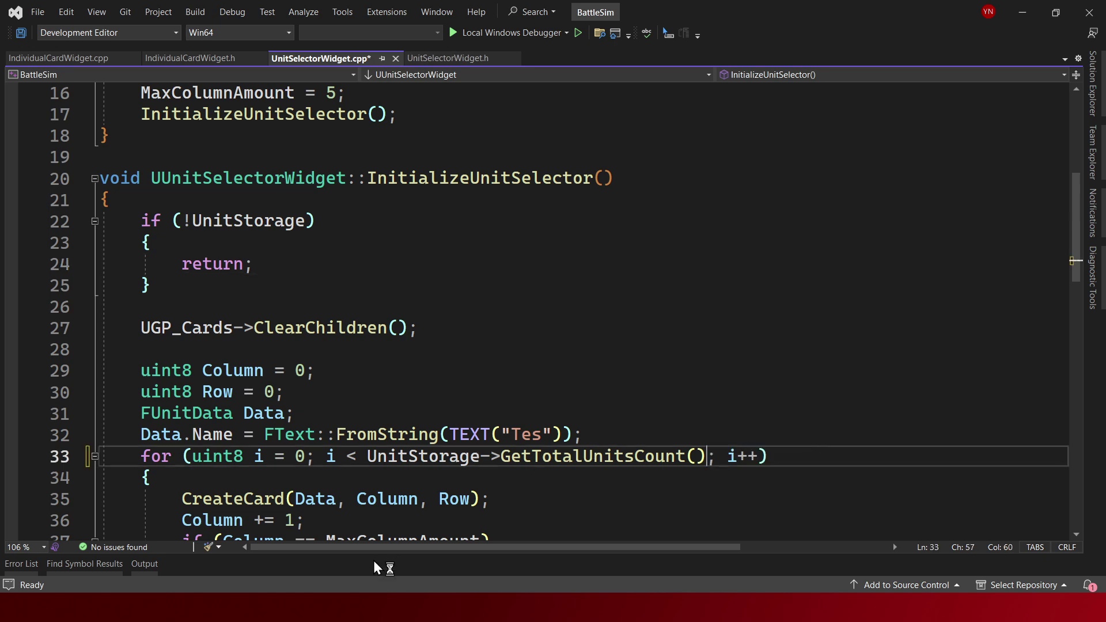
pyautogui.hotkey('alt', 'Tab')
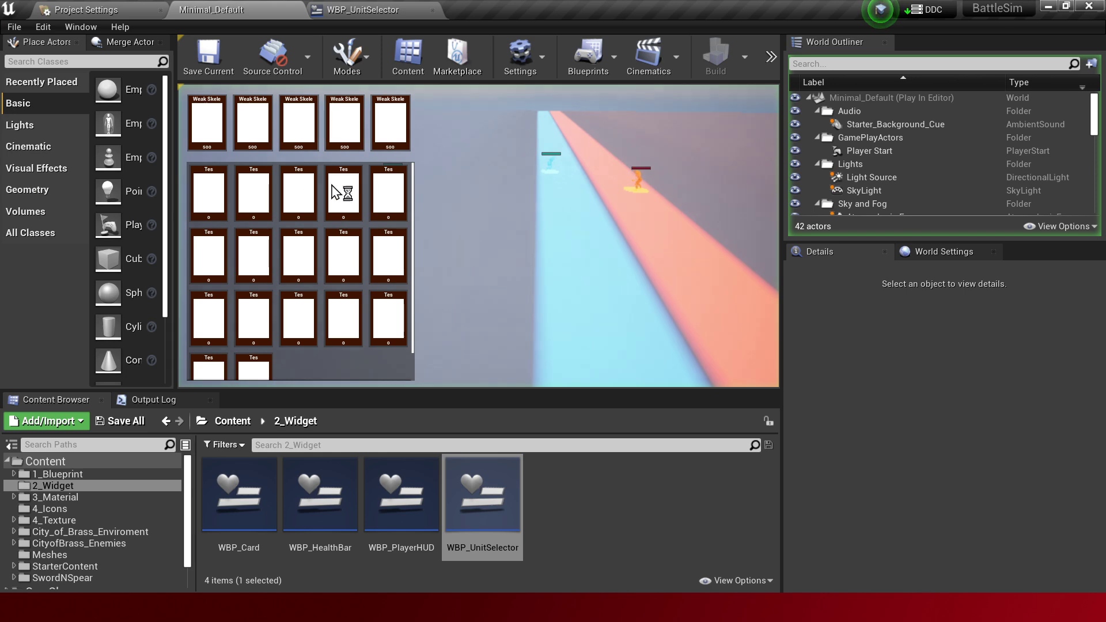
pyautogui.press('Escape')
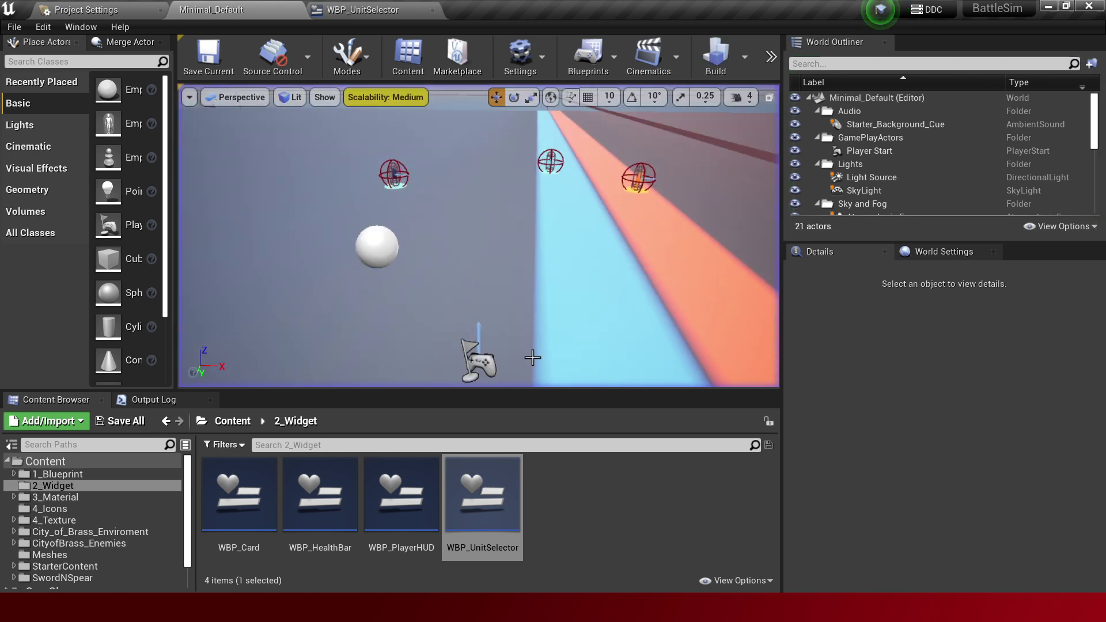
pyautogui.hotkey('alt', 'Tab')
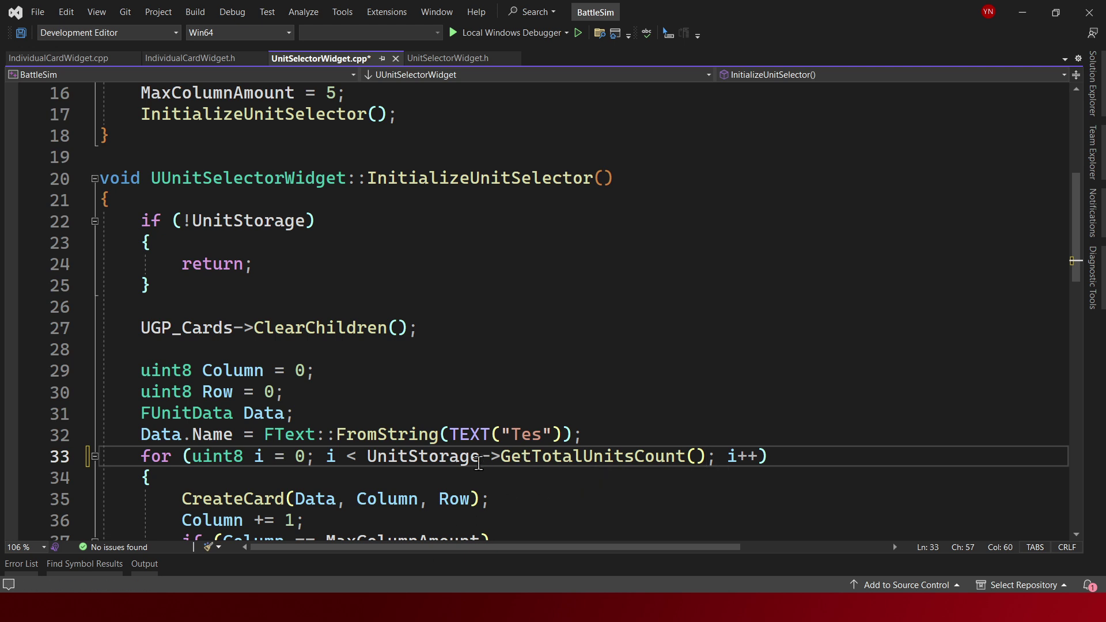
# Review the loop setup lines, then go to the UnitStorage declaration with F12
pyautogui.moveTo(500, 458); pyautogui.dragTo(684, 461)
pyautogui.click(687, 468)
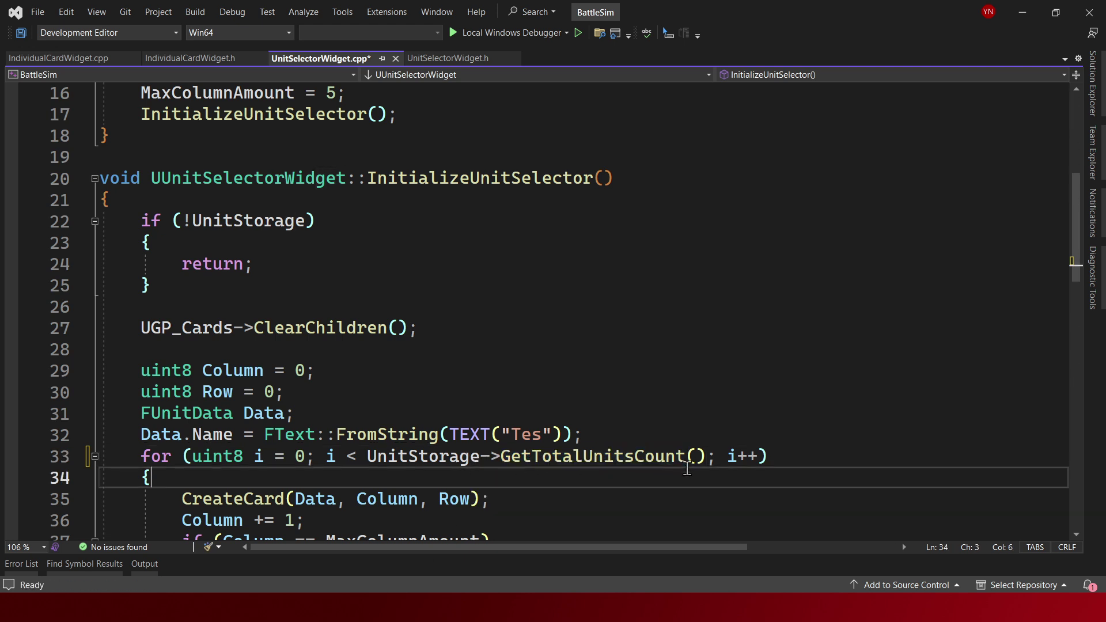
pyautogui.click(477, 155)
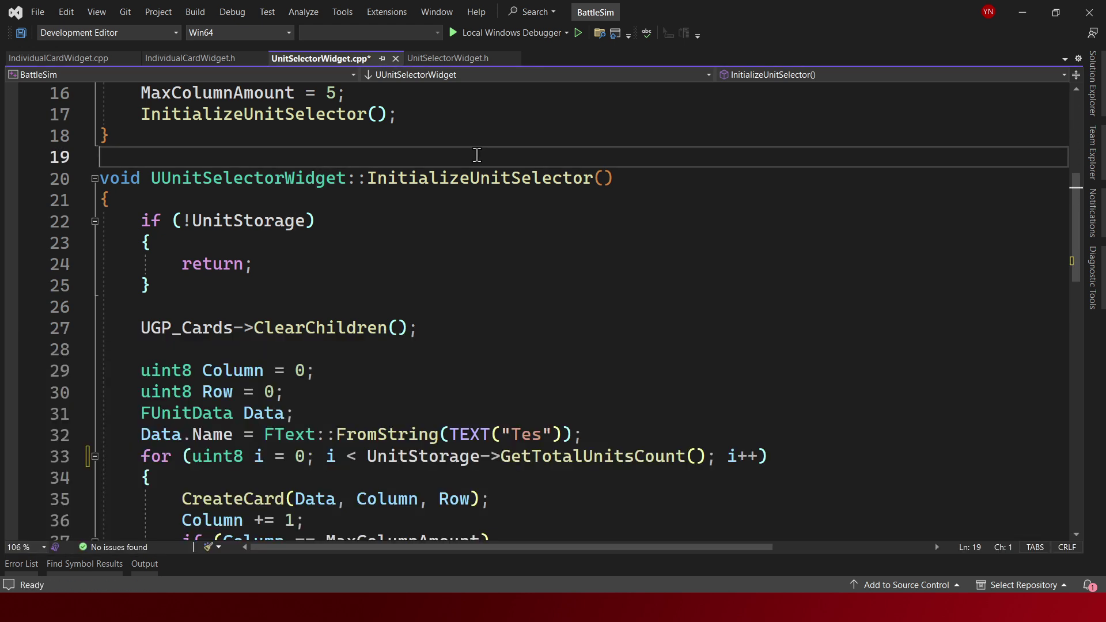
pyautogui.moveTo(819, 455)
pyautogui.mouseDown()
pyautogui.moveTo(404, 397)
pyautogui.moveTo(311, 372)
pyautogui.mouseUp()
pyautogui.click(470, 374)
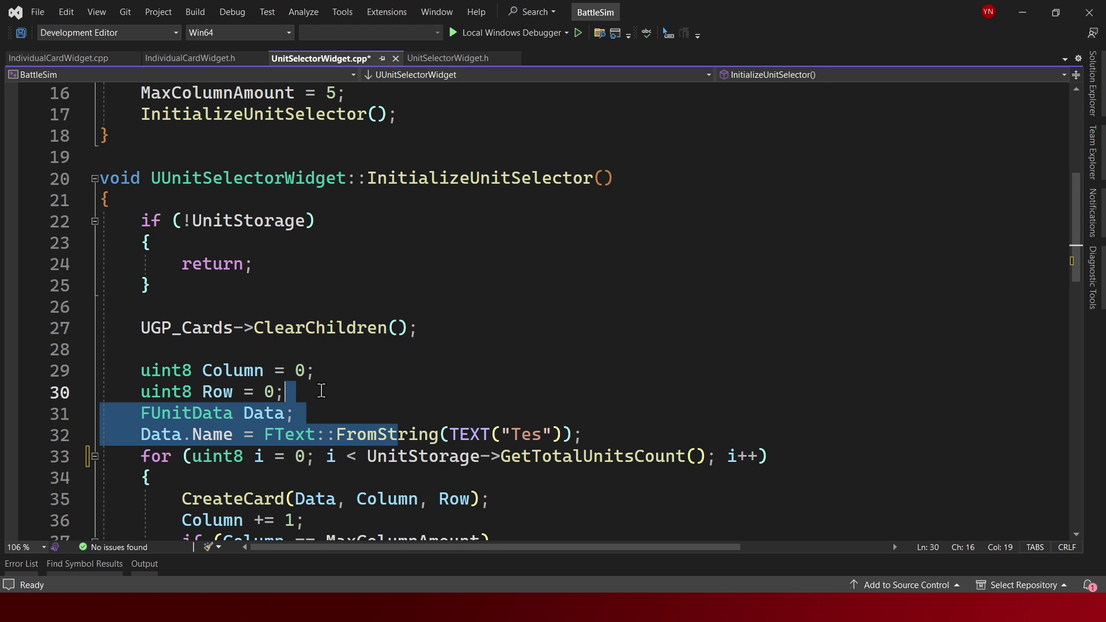
pyautogui.click(530, 395)
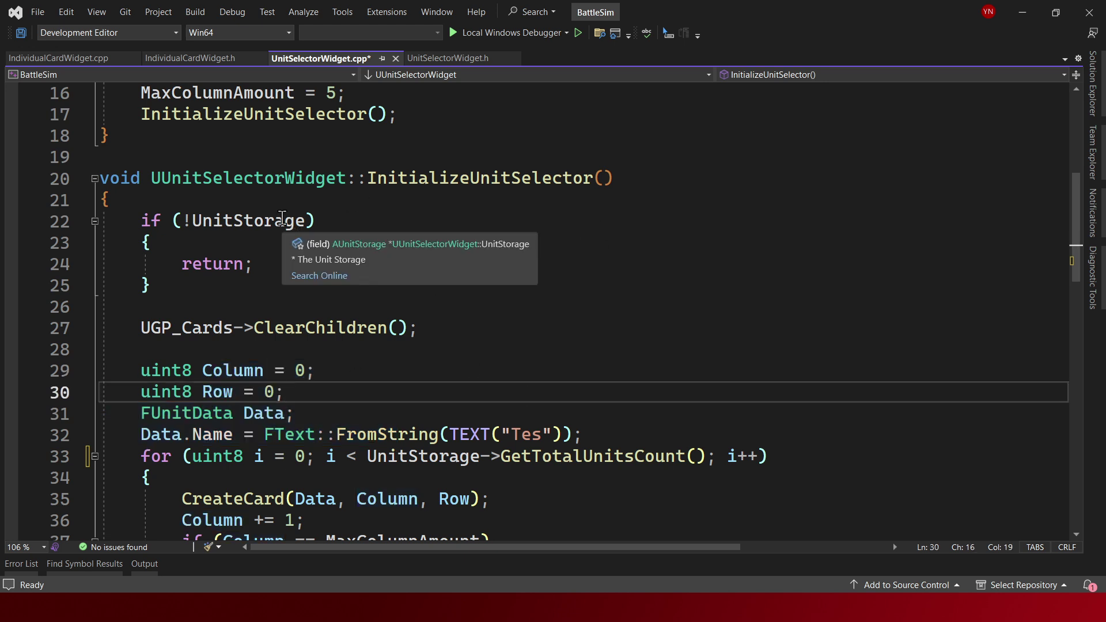
pyautogui.click(282, 217)
pyautogui.press('F12')
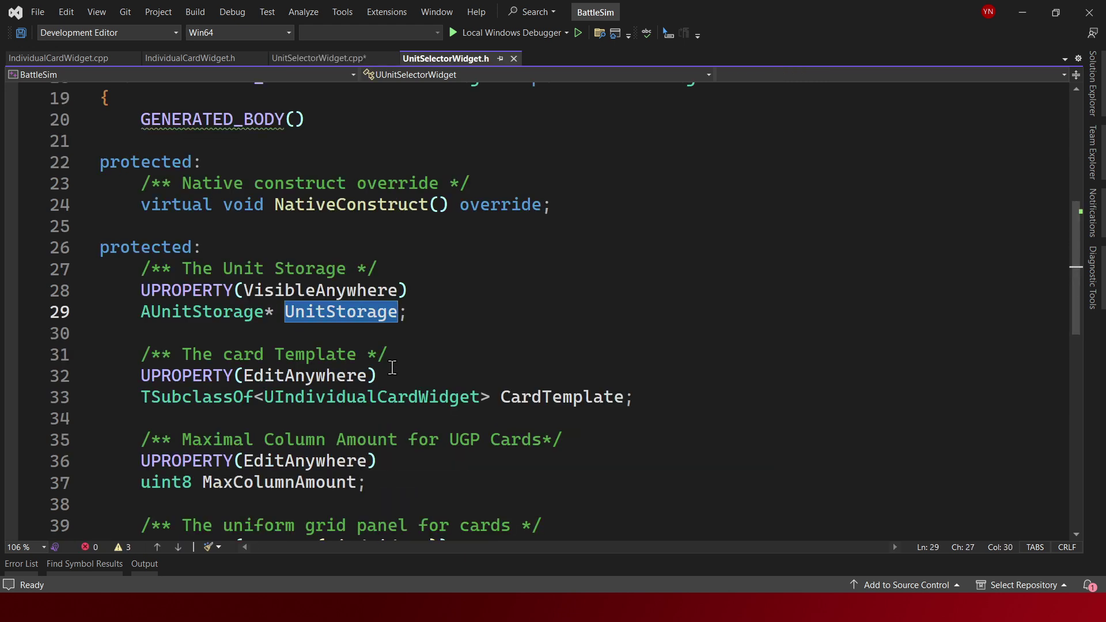
# Look over UnitSelectorWidget.h and UnitSelectorWidget.cpp around the UnitStorage property
pyautogui.scroll(3, 421, 339)
pyautogui.scroll(-6, 483, 329)
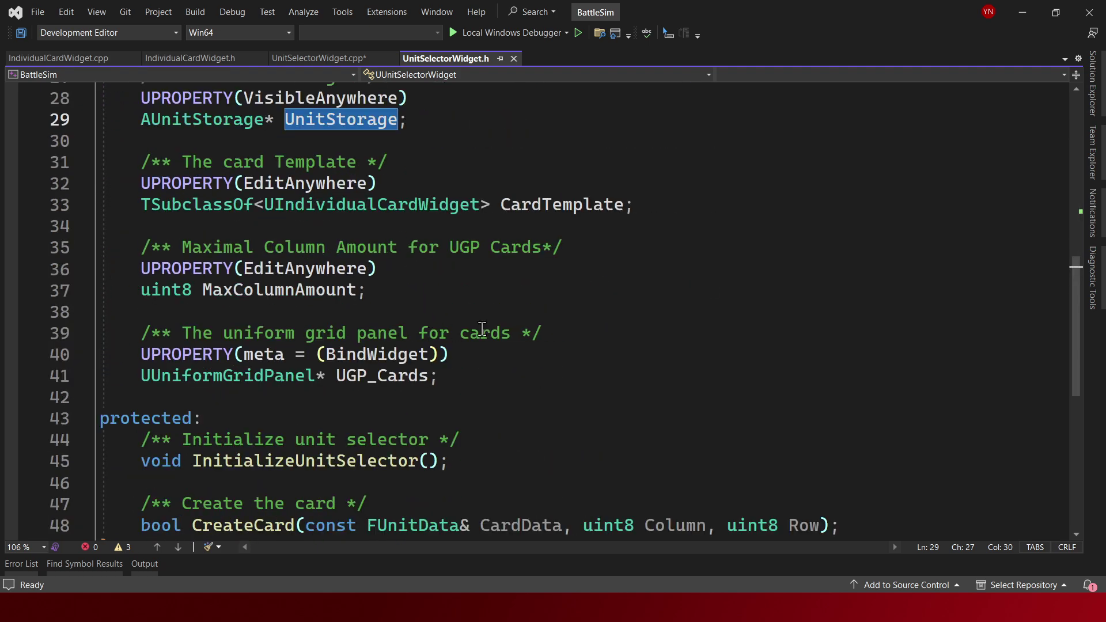
pyautogui.scroll(-1, 242, 211)
pyautogui.scroll(-3, 401, 253)
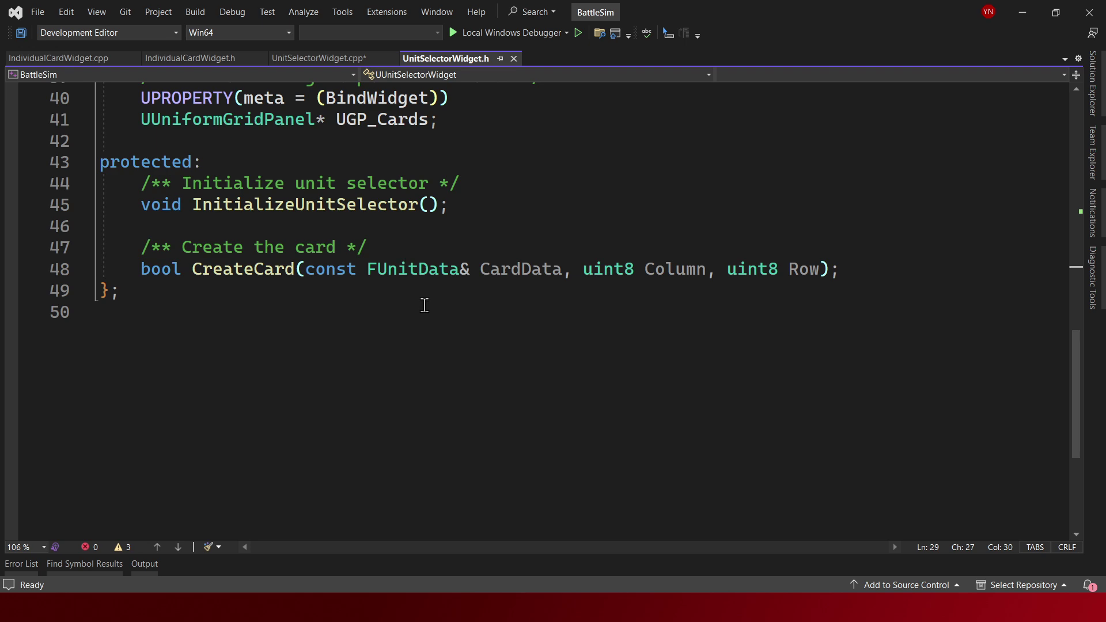
pyautogui.scroll(3, 345, 340)
pyautogui.scroll(3, 308, 291)
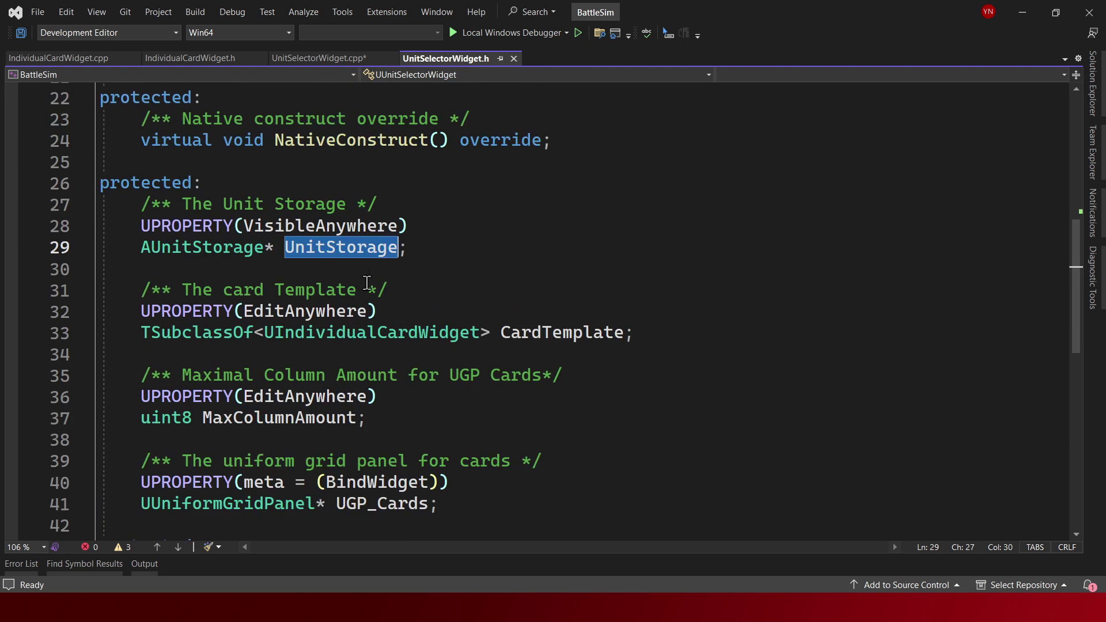
pyautogui.scroll(3, 375, 254)
pyautogui.scroll(1, 378, 256)
pyautogui.hotkey('ctrl', 'Tab')
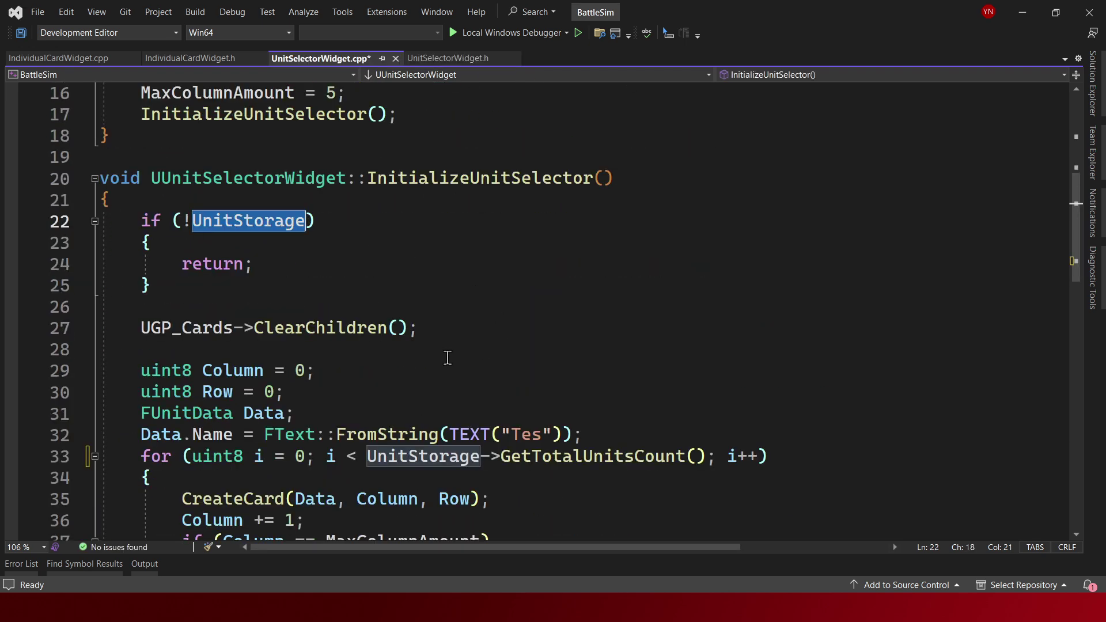
pyautogui.hotkey('ctrl', 'Tab')
# Open UnitStorage.h and inspect the GetUnitData and GetAllUnits declarations
pyautogui.scroll(-4, 238, 257)
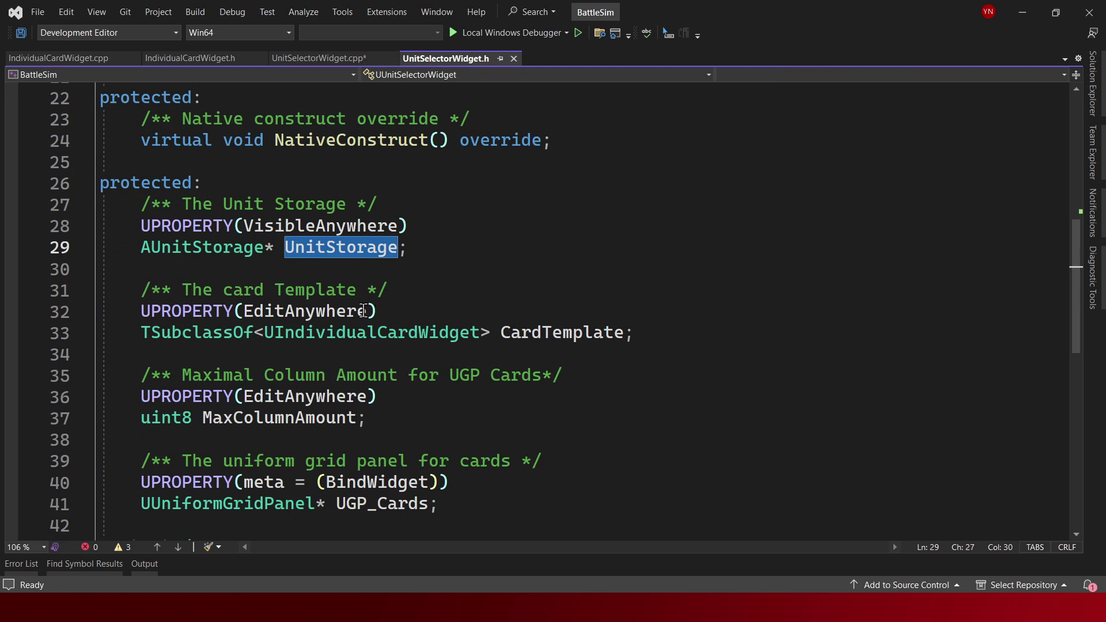
pyautogui.keyDown('ctrl'); pyautogui.click(238, 258); pyautogui.keyUp('ctrl')
pyautogui.scroll(-3, 346, 311)
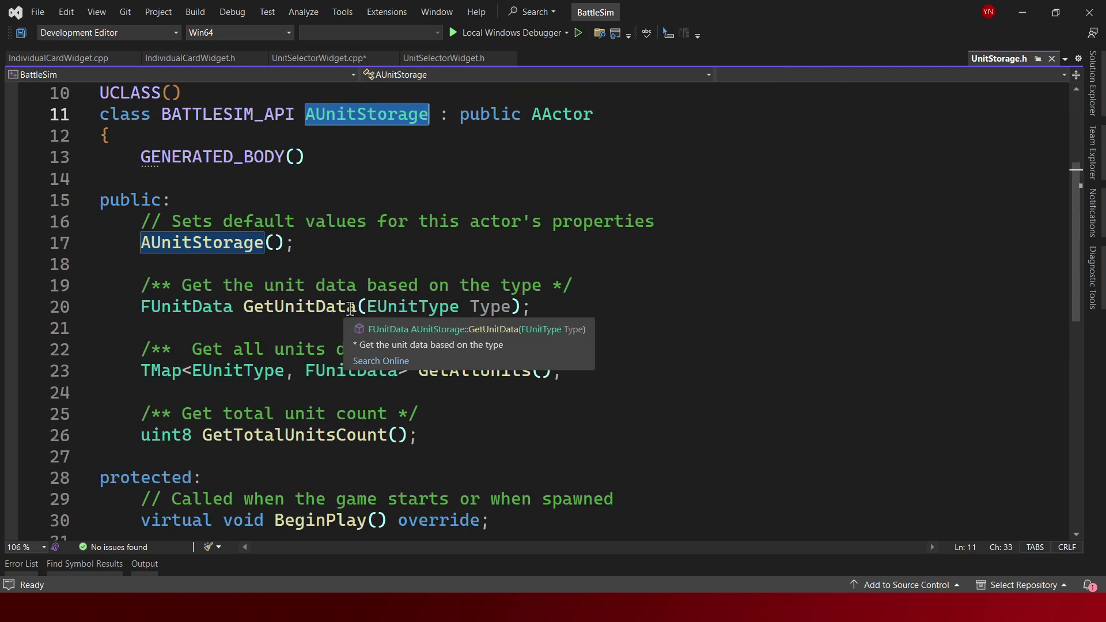
pyautogui.scroll(-2, 386, 304)
pyautogui.moveTo(236, 178); pyautogui.dragTo(471, 179)
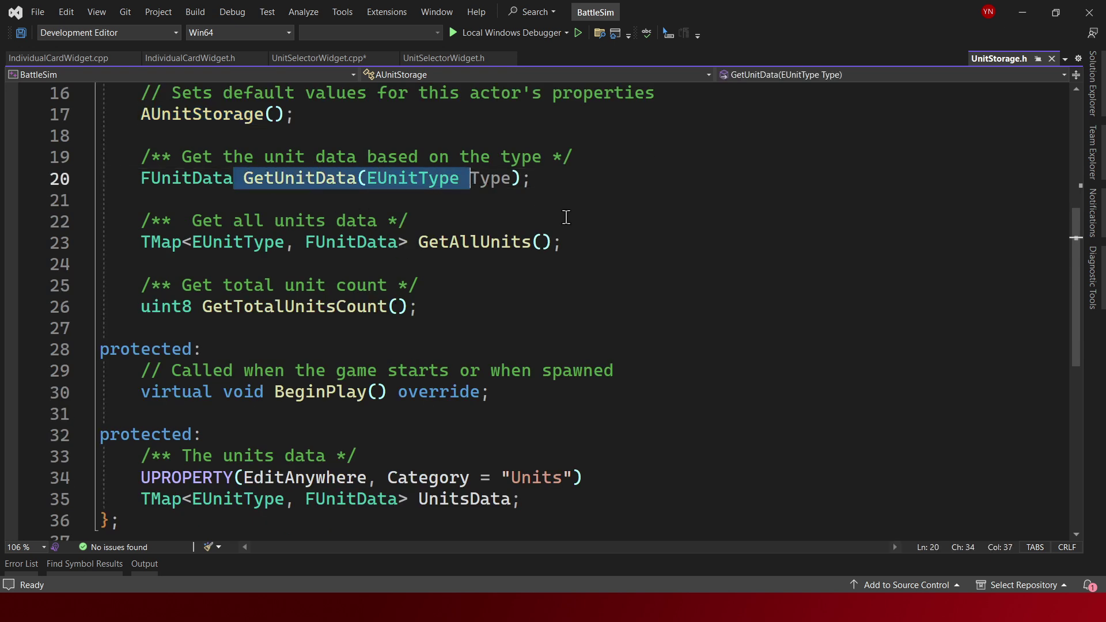
pyautogui.moveTo(624, 248); pyautogui.dragTo(58, 243)
pyautogui.click(521, 242)
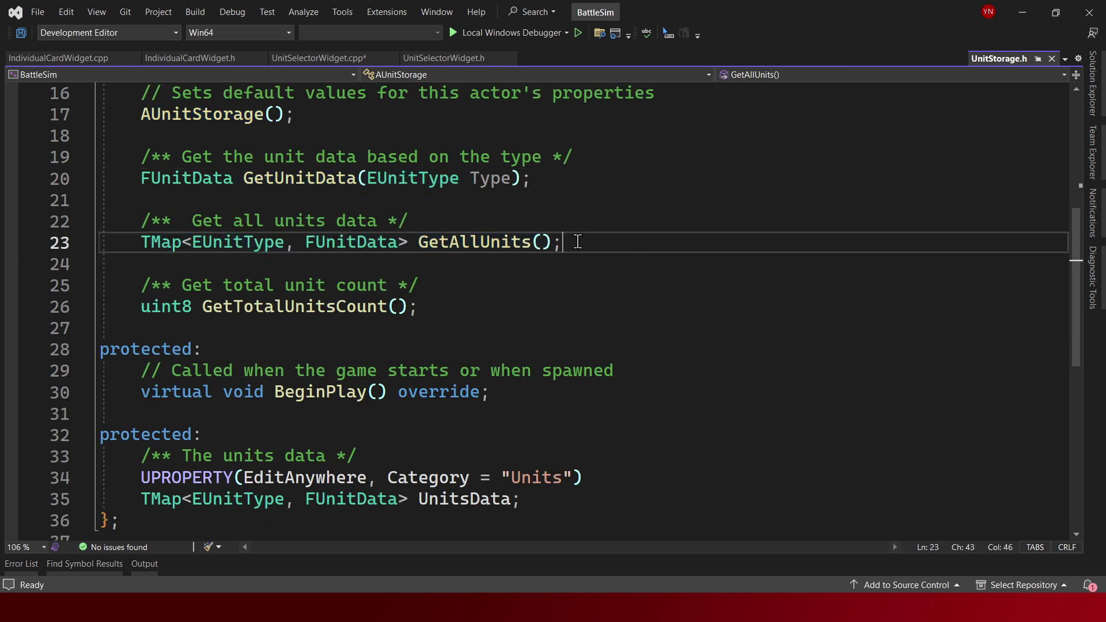
pyautogui.moveTo(573, 242); pyautogui.dragTo(70, 229)
pyautogui.moveTo(629, 242); pyautogui.dragTo(113, 207)
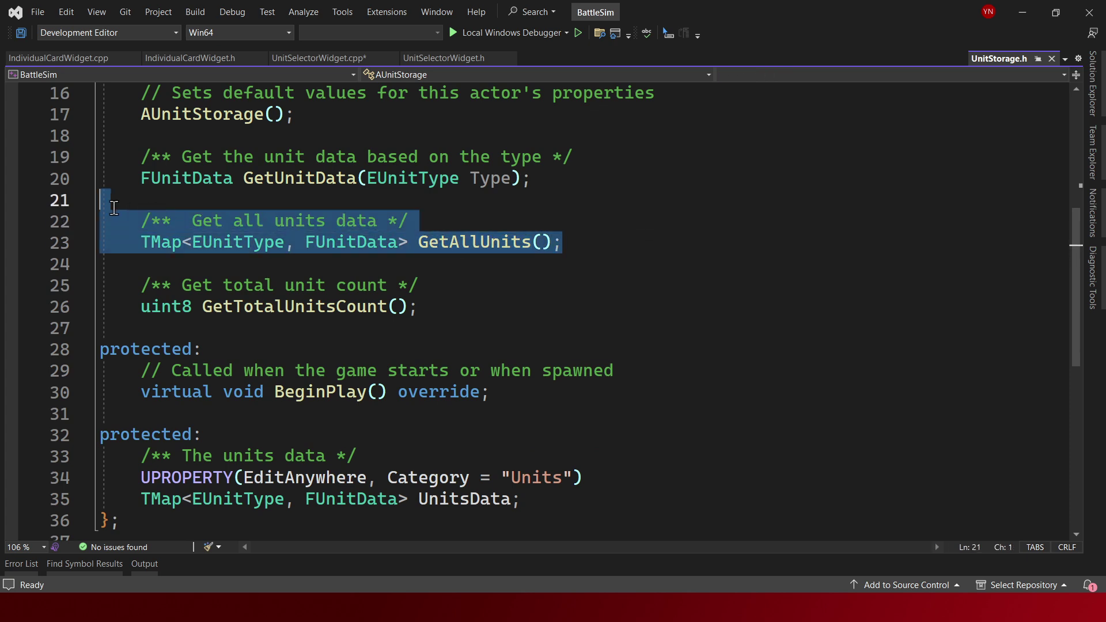
pyautogui.moveTo(585, 242); pyautogui.dragTo(420, 242)
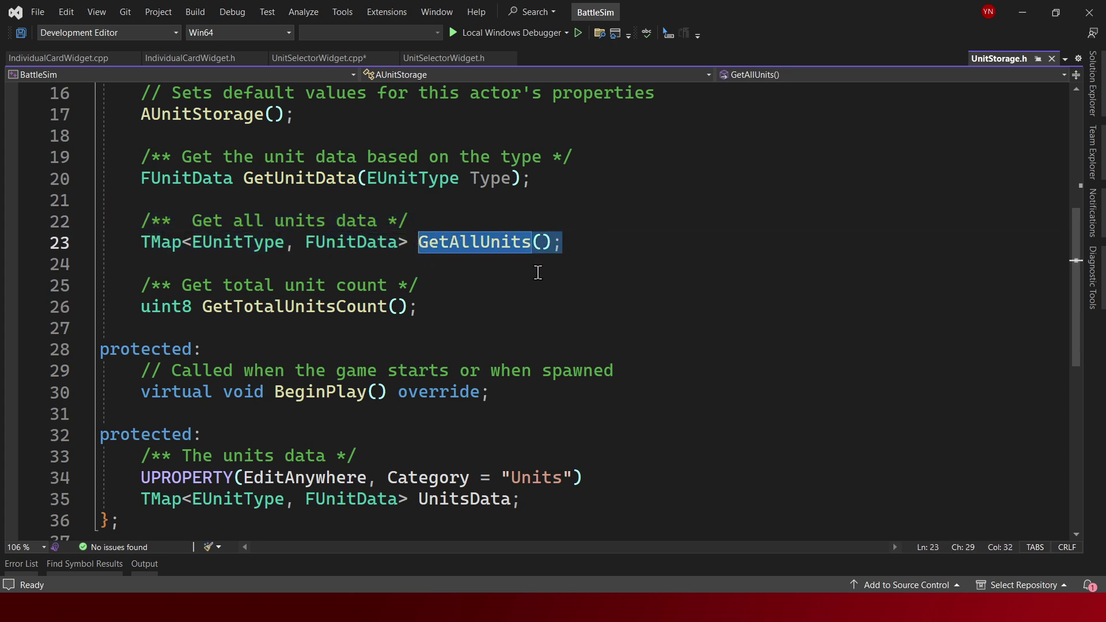
# Add a UnitStorage->GetAllUnits() call on a new line after ClearChildren()
pyautogui.click(324, 59)
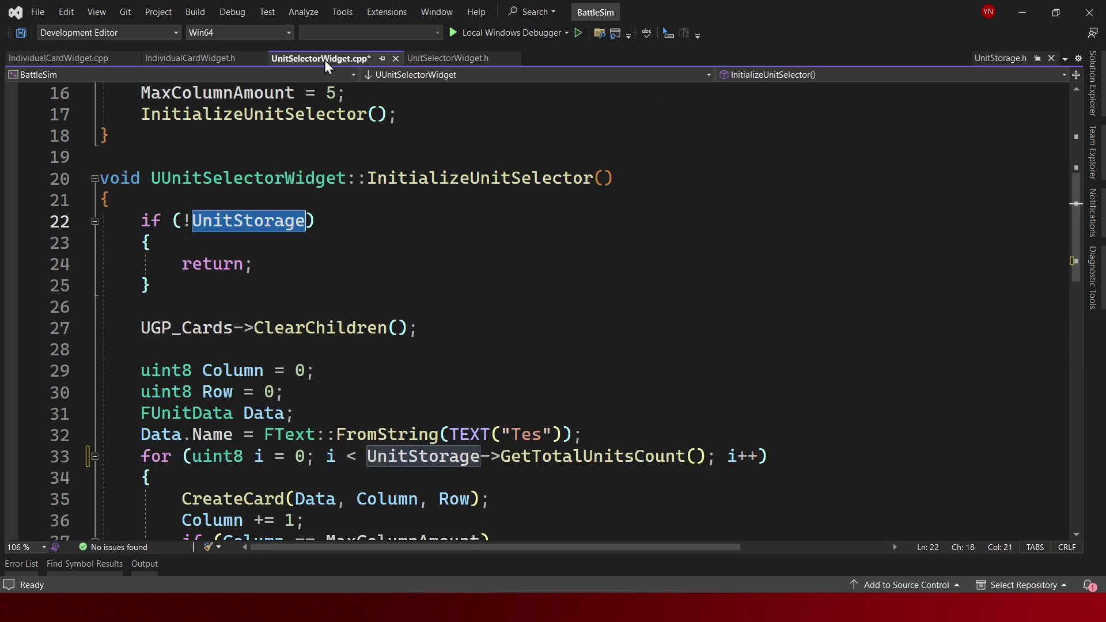
pyautogui.click(479, 323)
pyautogui.hotkey('ctrl', 's')
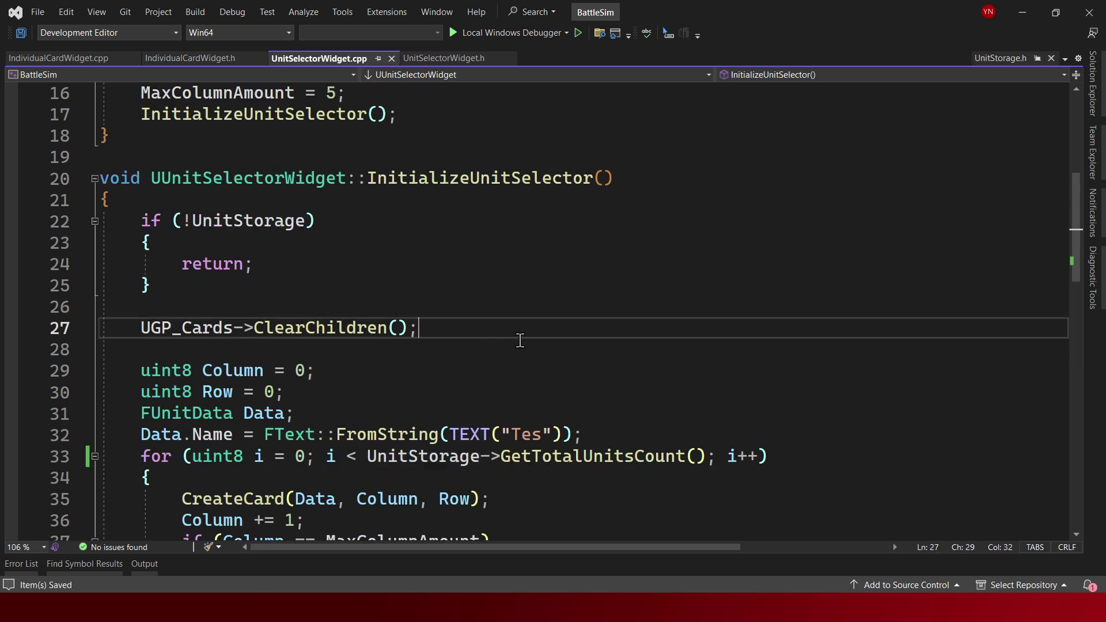
pyautogui.press('Return')
pyautogui.write('UGP_GetAl')
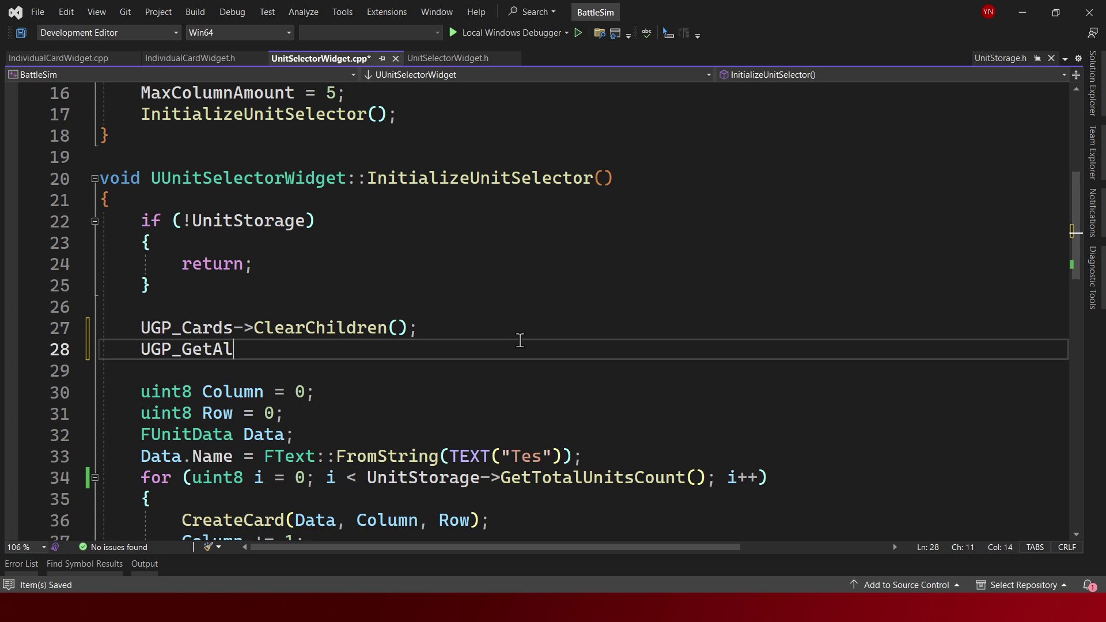
pyautogui.hotkey('ctrl', 'BackSpace')
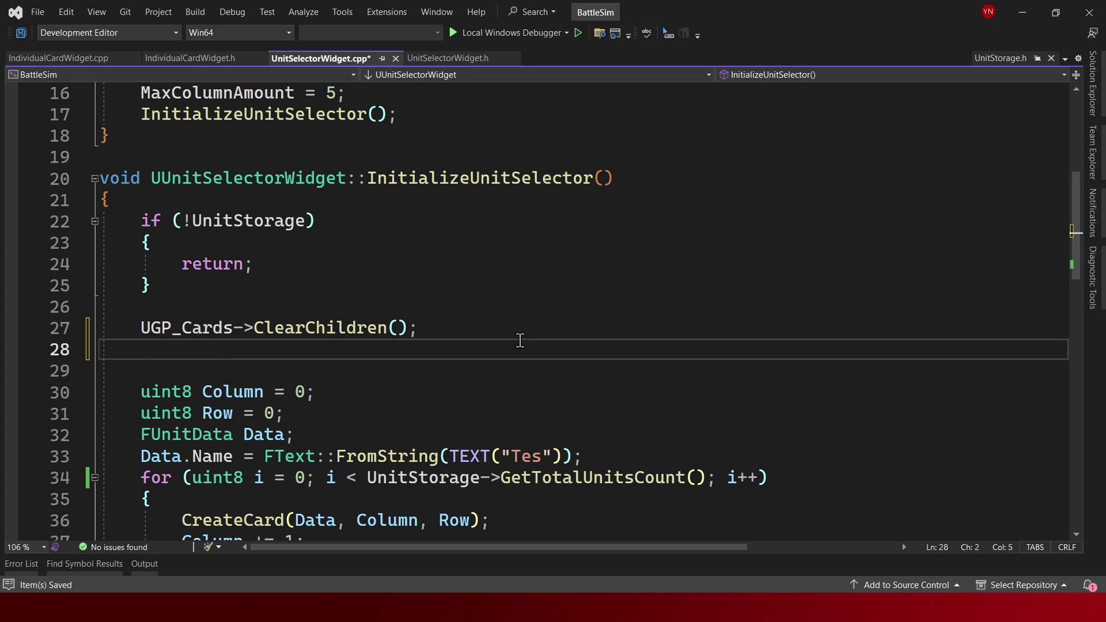
pyautogui.write('UnitStorage')
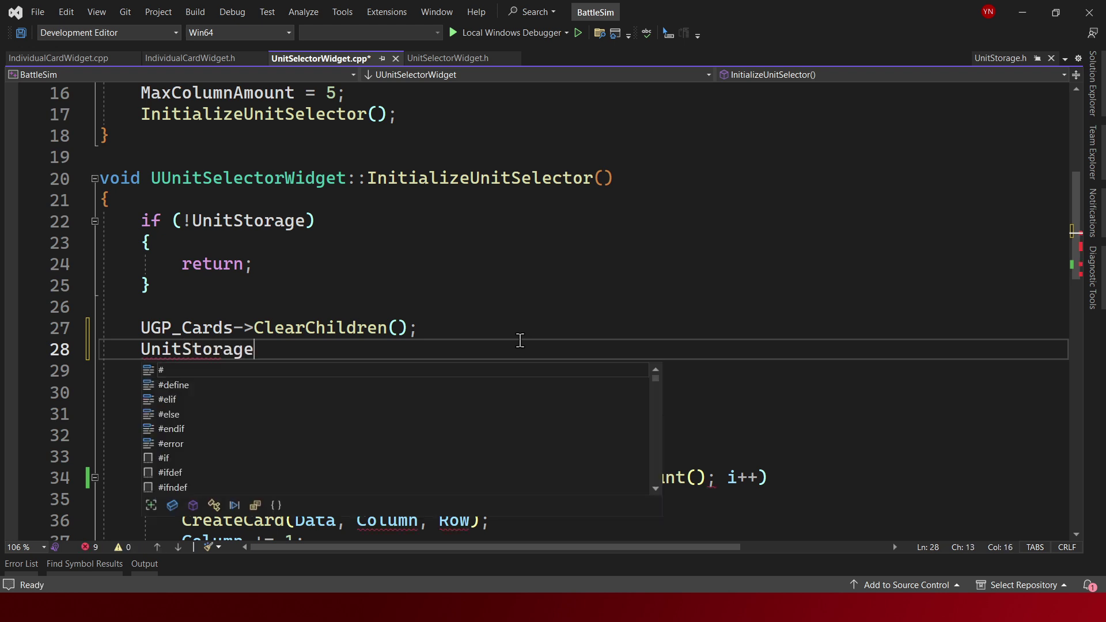
pyautogui.write('->GetAllU')
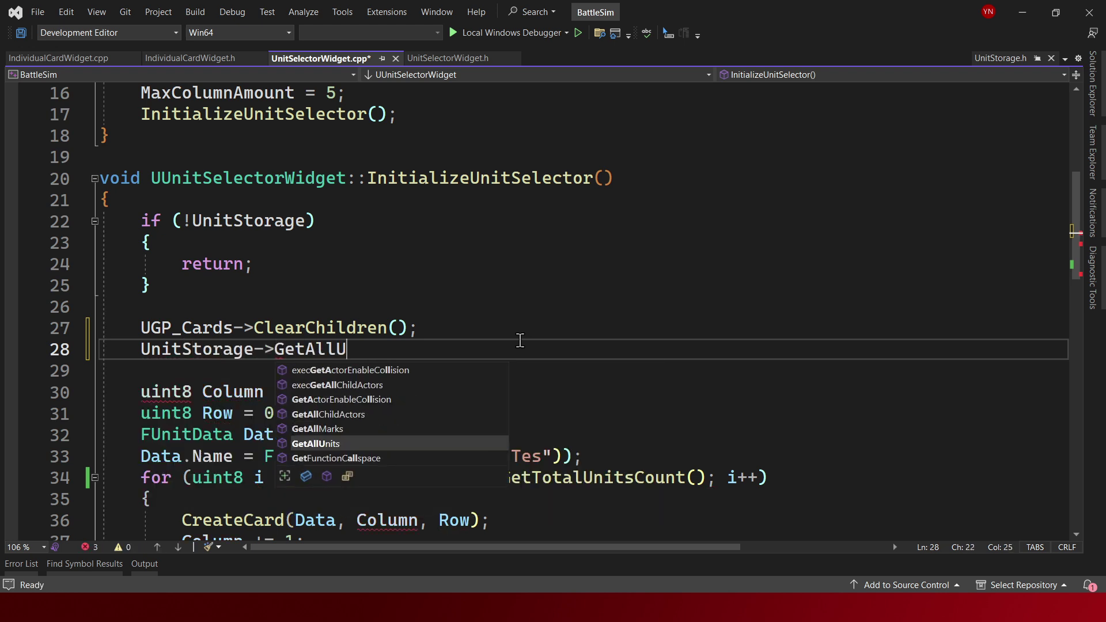
pyautogui.write('nits(')
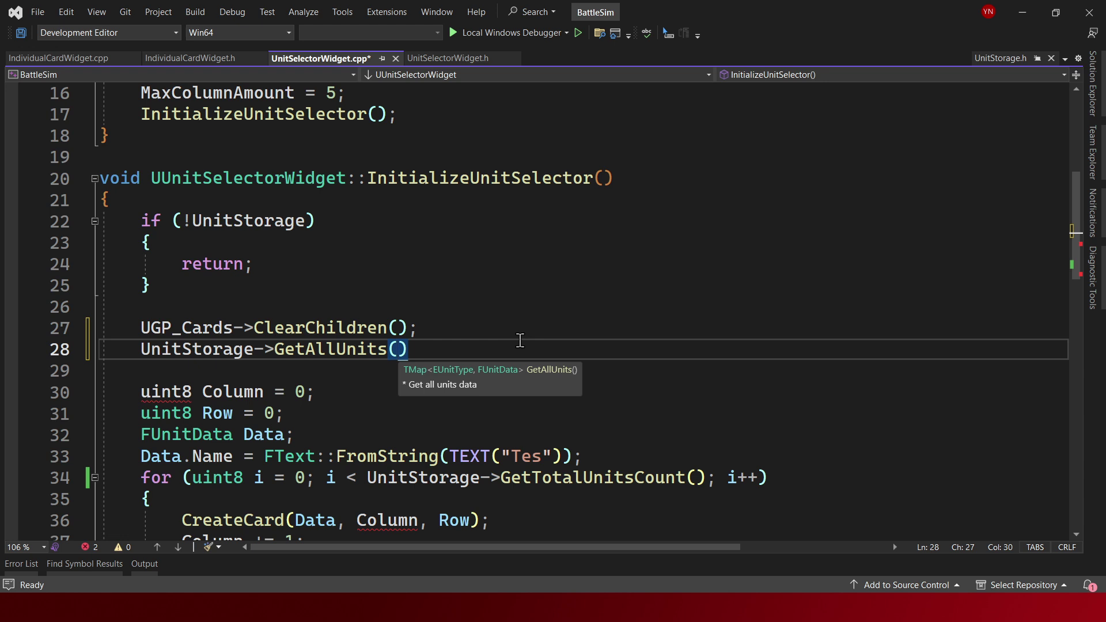
pyautogui.write(')')
# Store the call in 'const TMap<EUnitType, FUnitData>& Units' and save the file
pyautogui.press('Left')
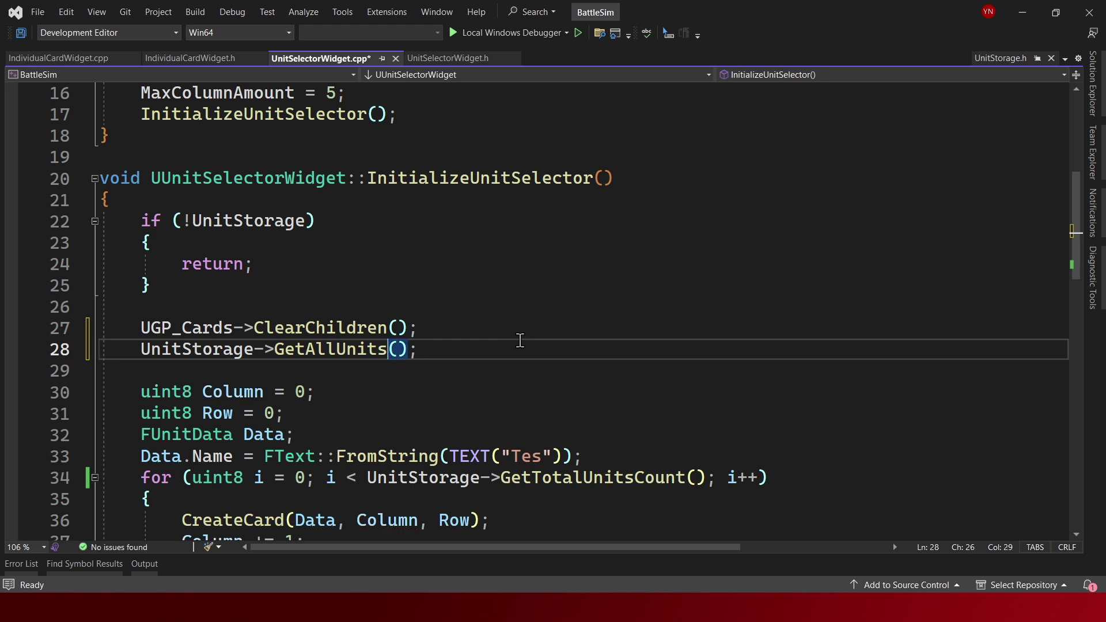
pyautogui.press('Home')
pyautogui.write('TMap<>')
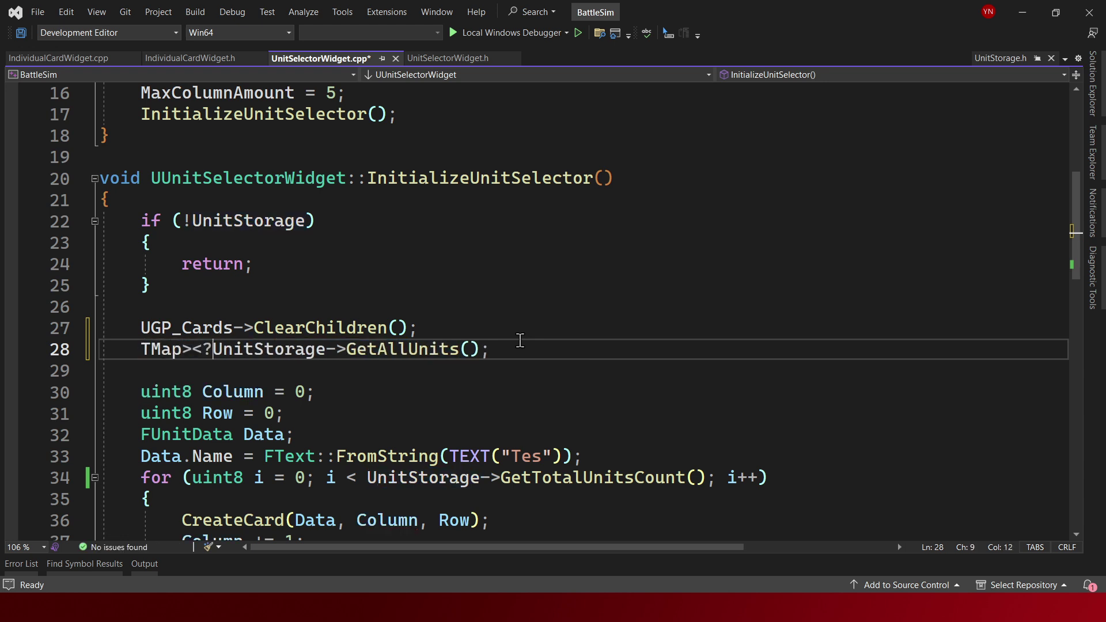
pyautogui.press('BackSpace')
pyautogui.press('BackSpace')
pyautogui.write('<')
pyautogui.press('Right')
pyautogui.write('EU')
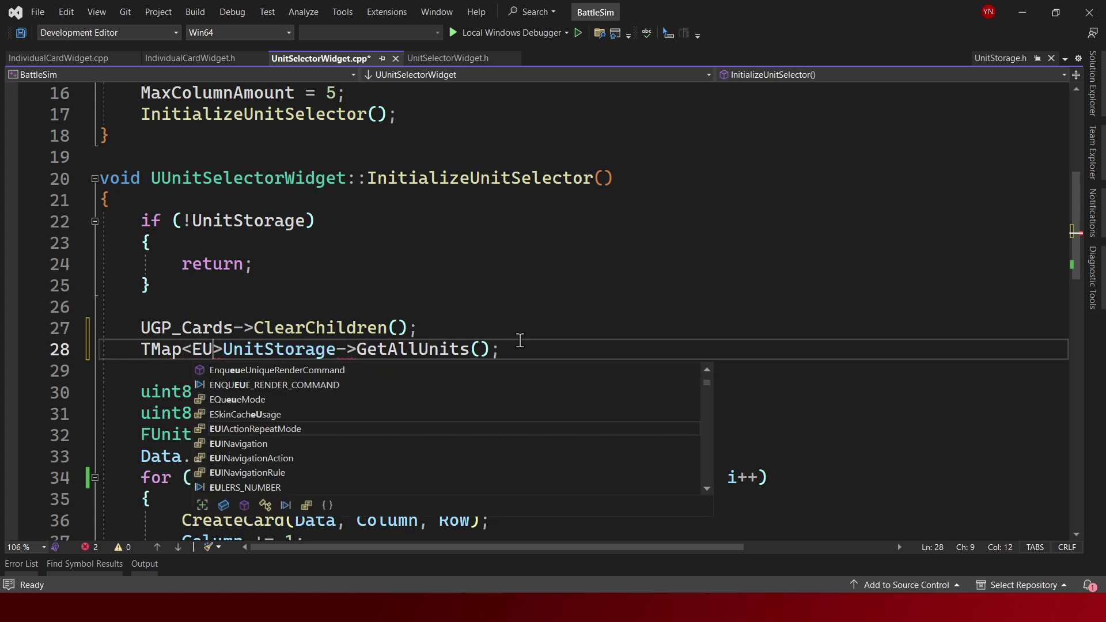
pyautogui.write('nitType, FU')
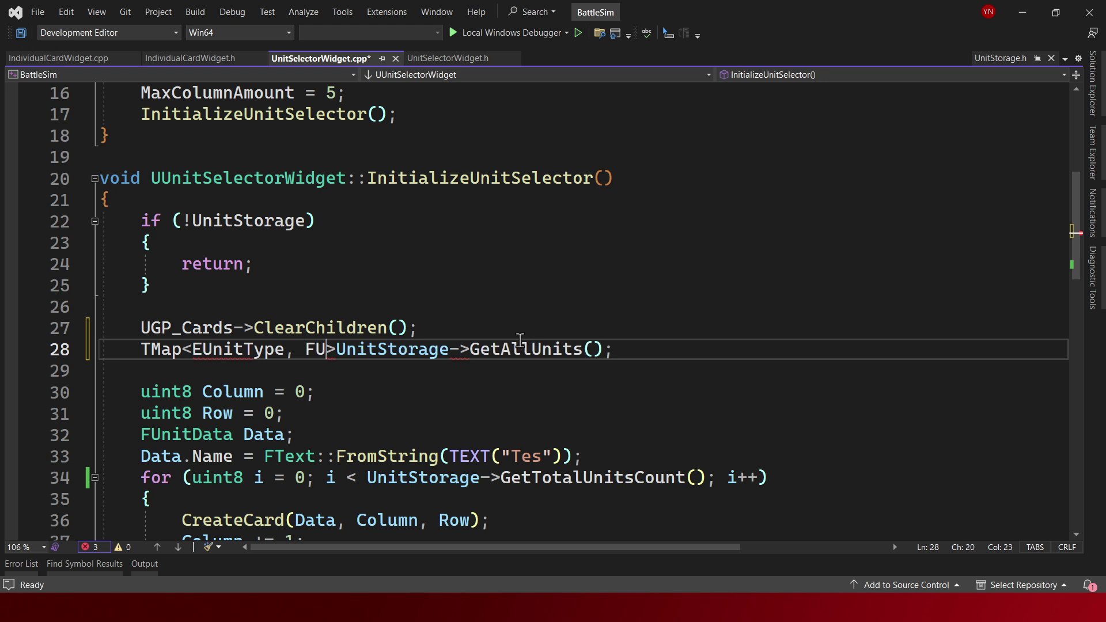
pyautogui.write('nitData')
pyautogui.press('Right')
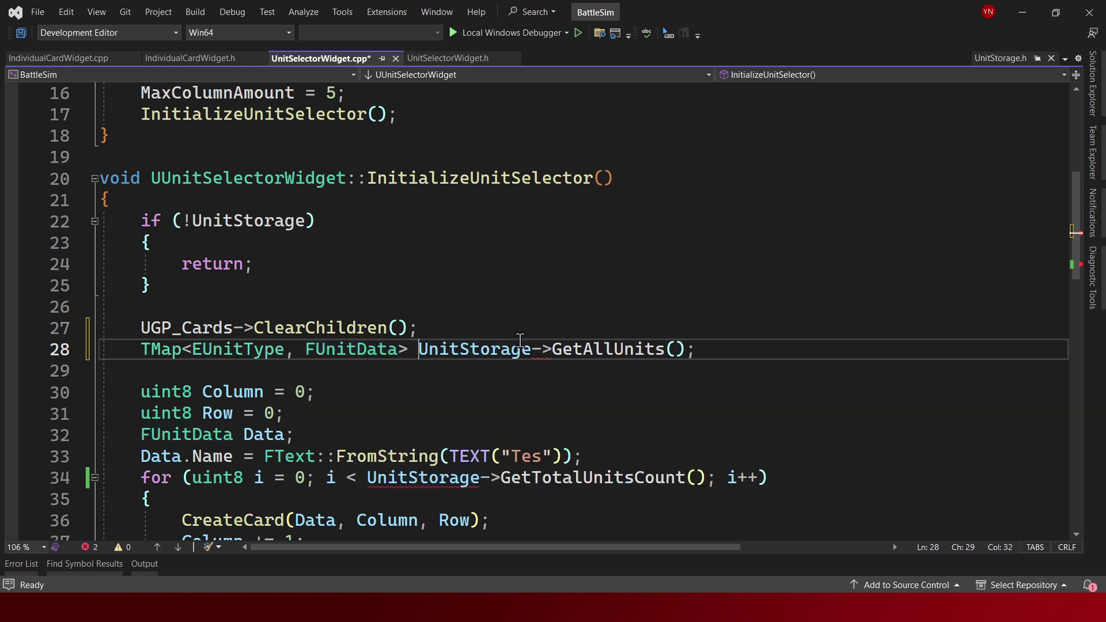
pyautogui.write('Units =')
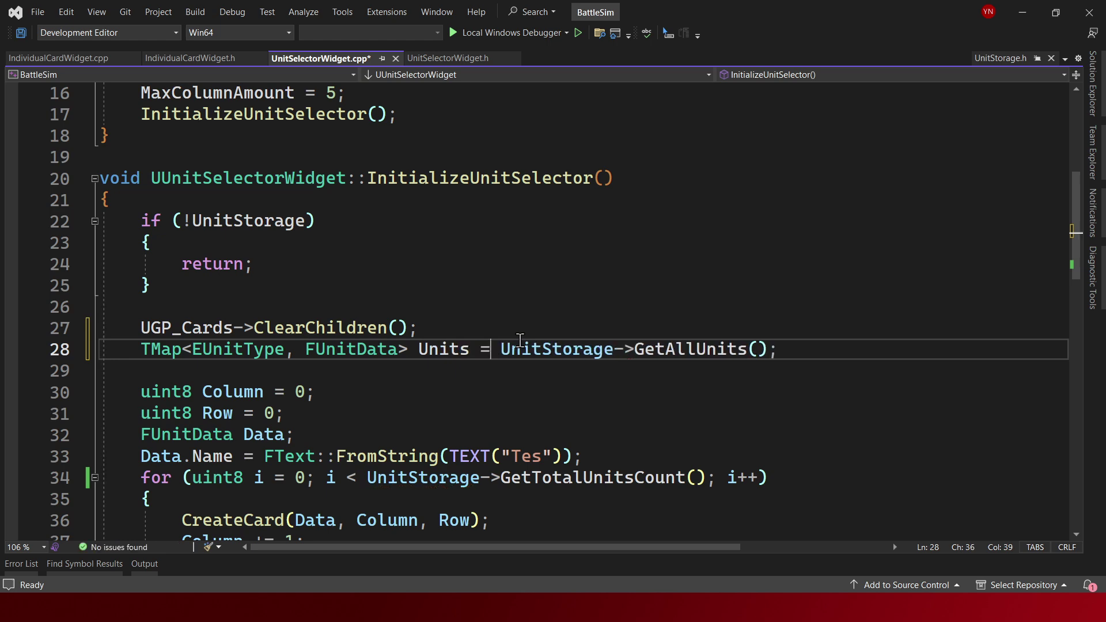
pyautogui.press('Left')
pyautogui.press('Left')
pyautogui.press('Left')
pyautogui.press('Left')
pyautogui.press('Left')
pyautogui.press('Left')
pyautogui.write('&')
pyautogui.press('Left')
pyautogui.press('Left')
pyautogui.press('Left')
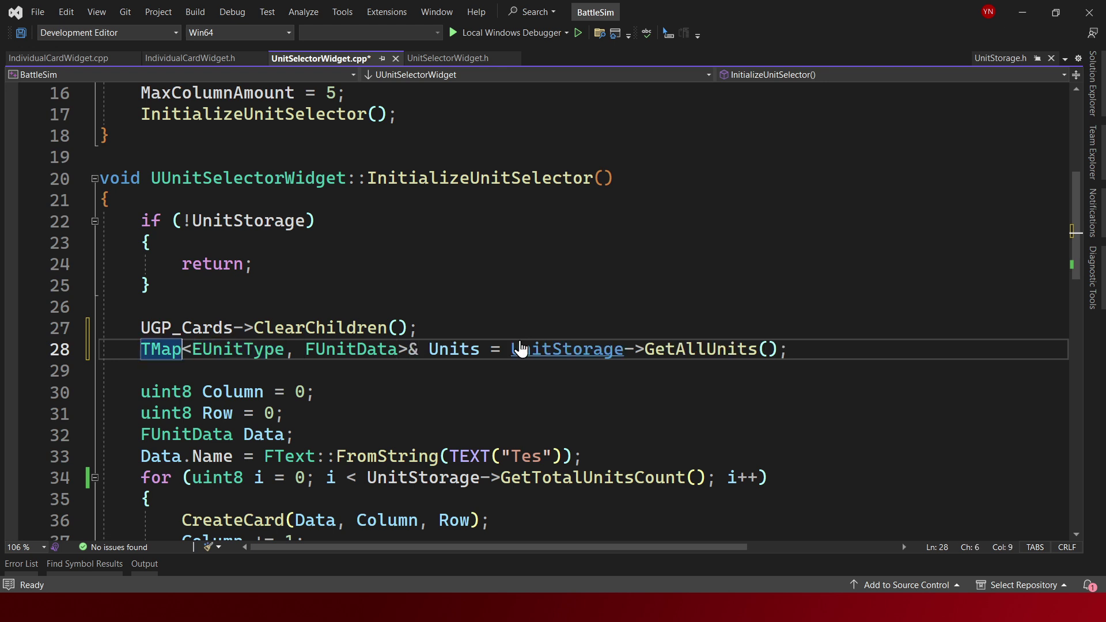
pyautogui.write('const')
pyautogui.hotkey('ctrl', 's')
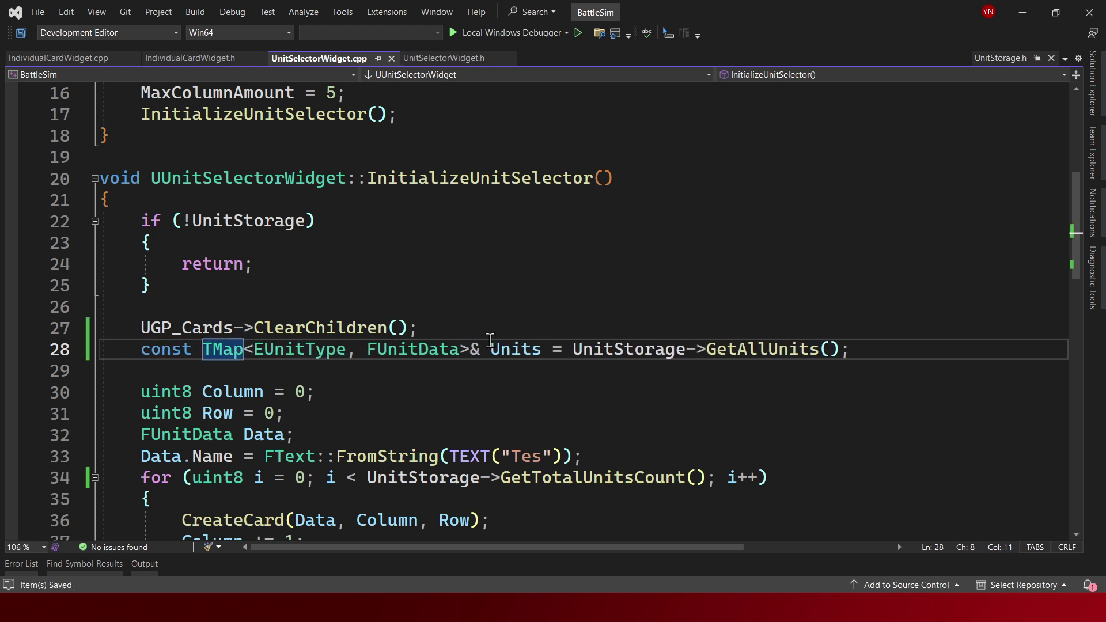
pyautogui.moveTo(953, 357); pyautogui.dragTo(254, 329)
pyautogui.click(446, 375)
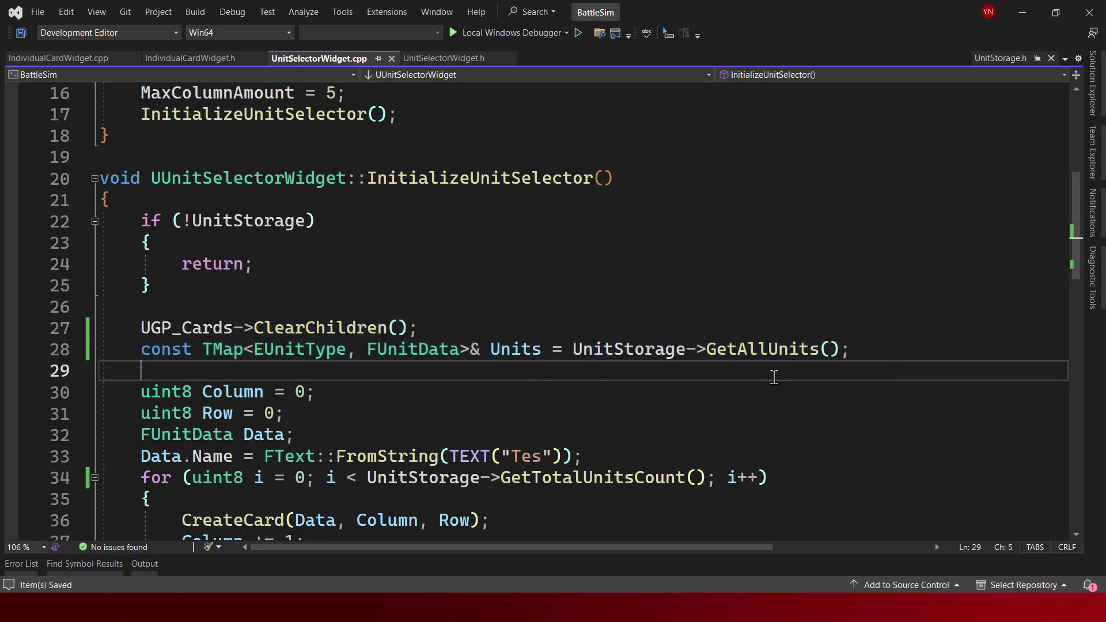
# Review the UnitStorage->GetAllUnits() call on line 28
pyautogui.moveTo(539, 348); pyautogui.dragTo(308, 349)
pyautogui.click(607, 328)
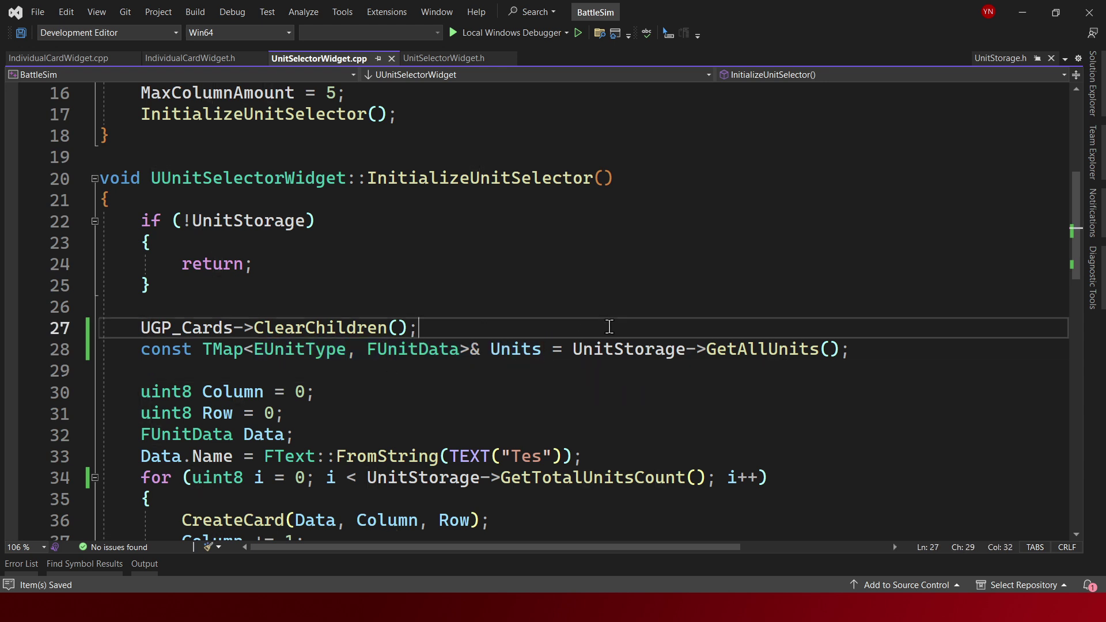
pyautogui.moveTo(563, 349); pyautogui.dragTo(810, 349)
pyautogui.moveTo(573, 348); pyautogui.dragTo(874, 352)
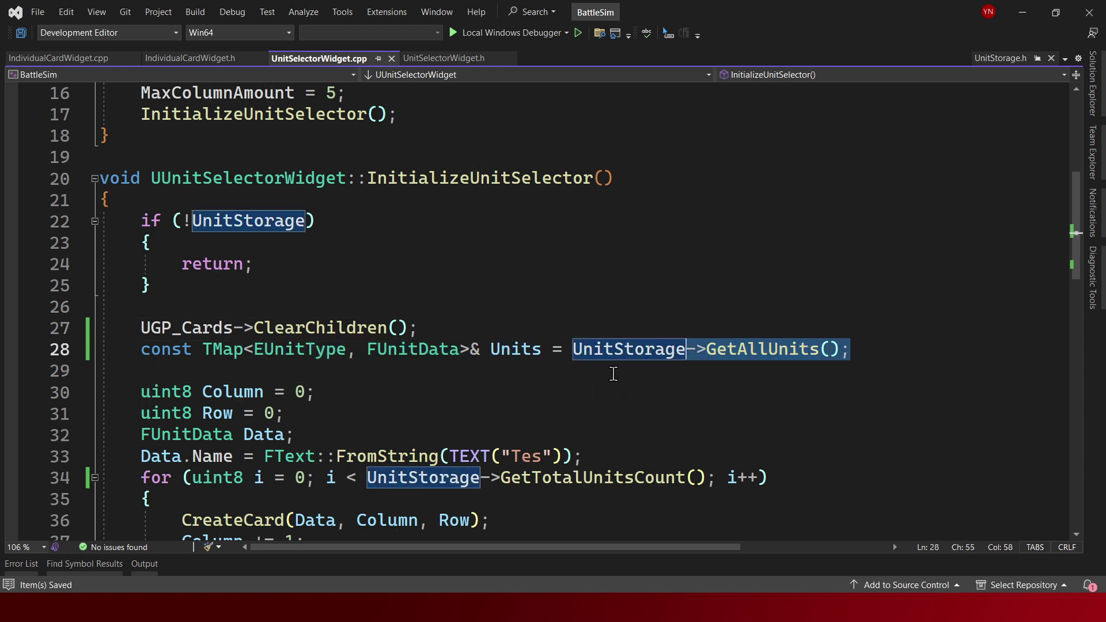
pyautogui.doubleClick(761, 349)
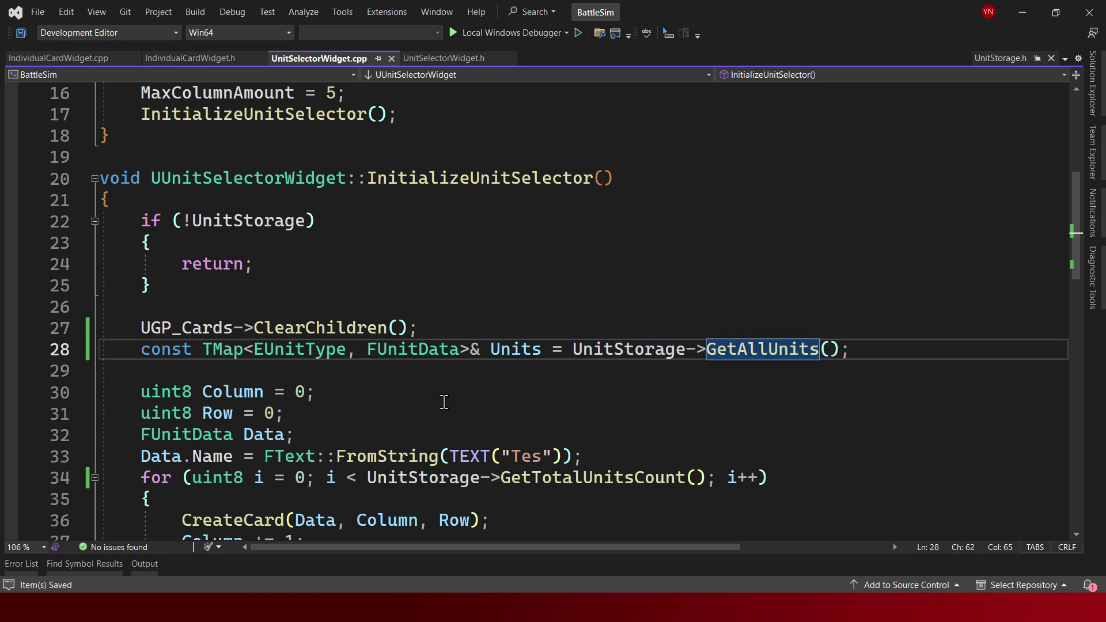
pyautogui.scroll(-1, 444, 401)
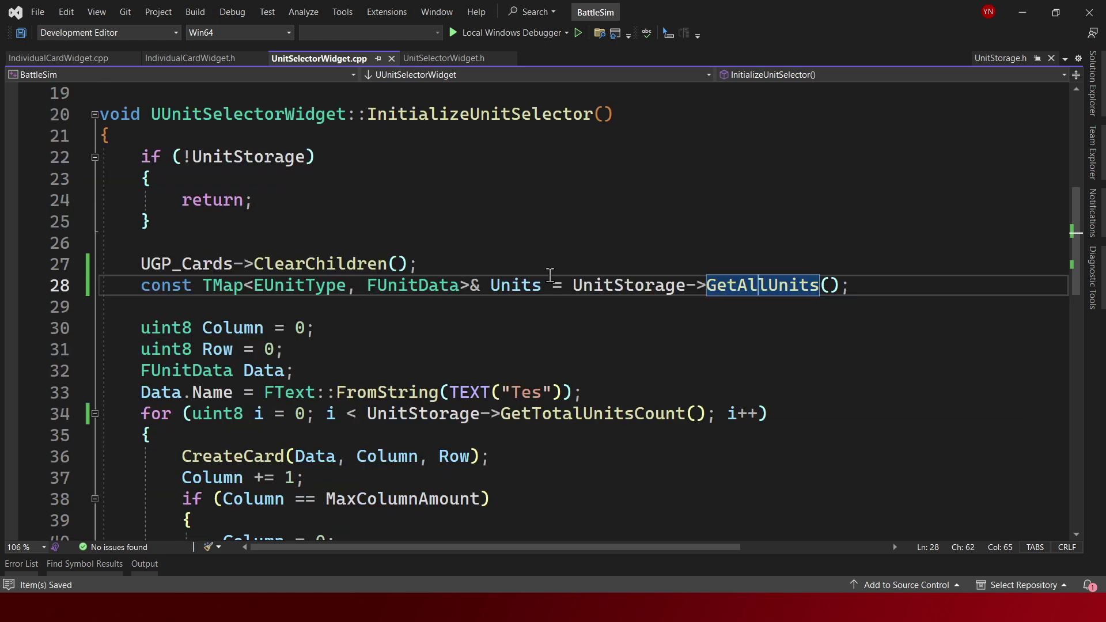
pyautogui.click(610, 285)
# Delete the leftover Data.Name assignment on line 33 and save UnitSelectorWidget.cpp
pyautogui.click(286, 329)
pyautogui.click(359, 366)
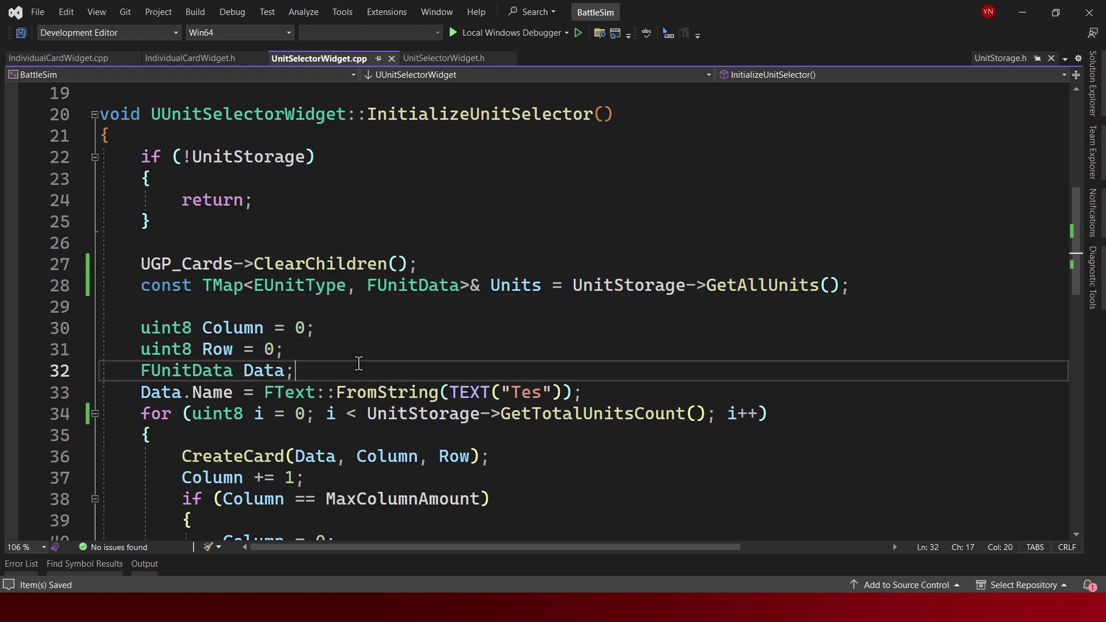
pyautogui.moveTo(595, 395); pyautogui.dragTo(136, 400)
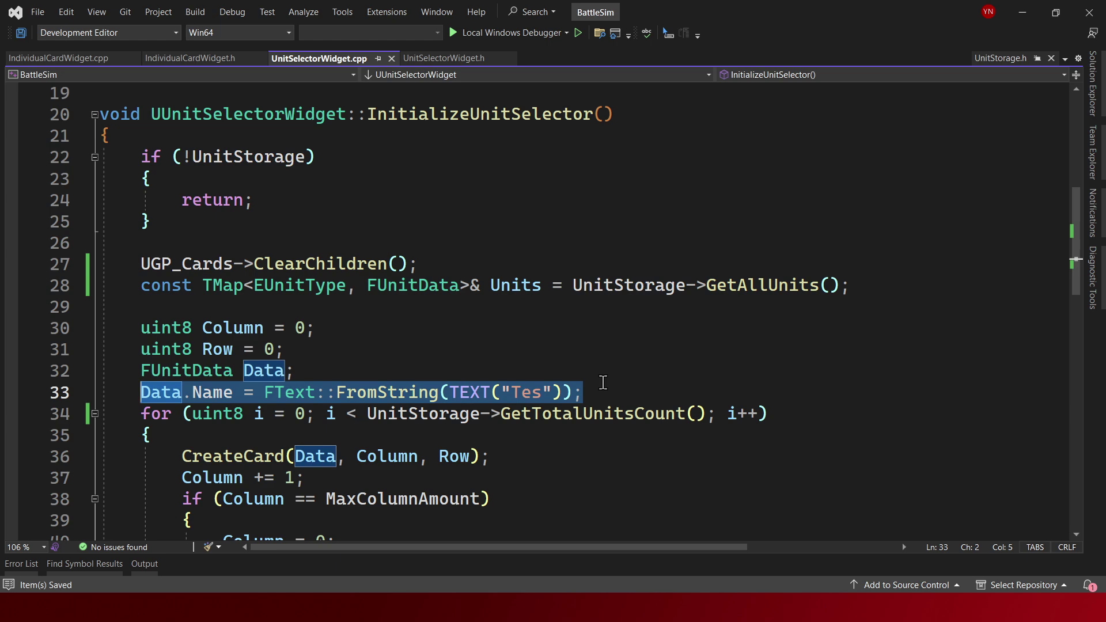
pyautogui.press('Delete')
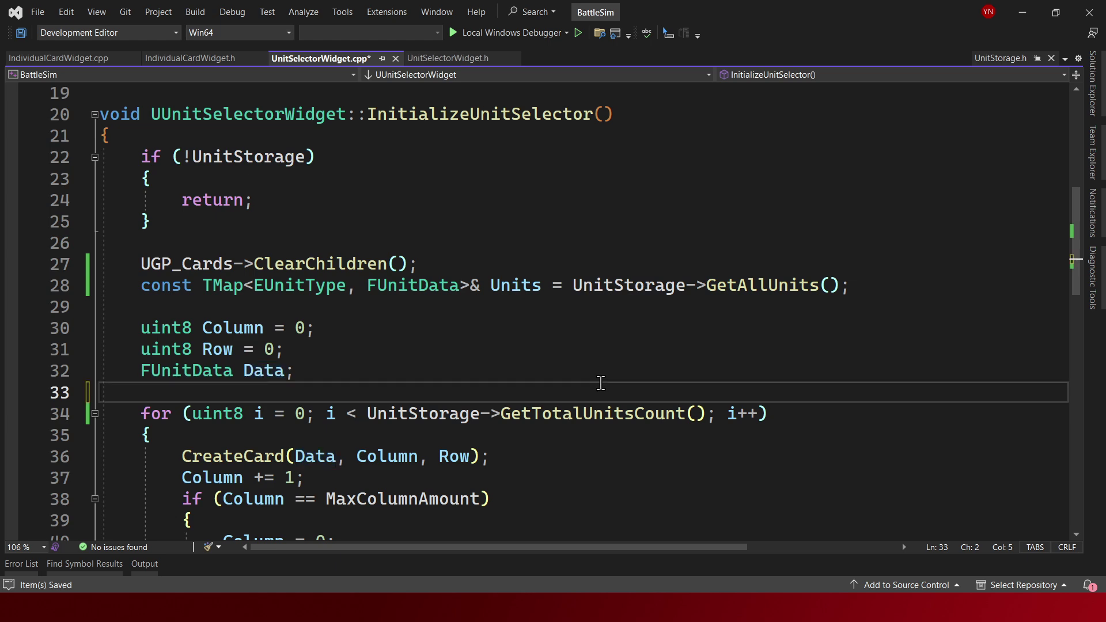
pyautogui.hotkey('ctrl', 's')
pyautogui.scroll(-2, 522, 364)
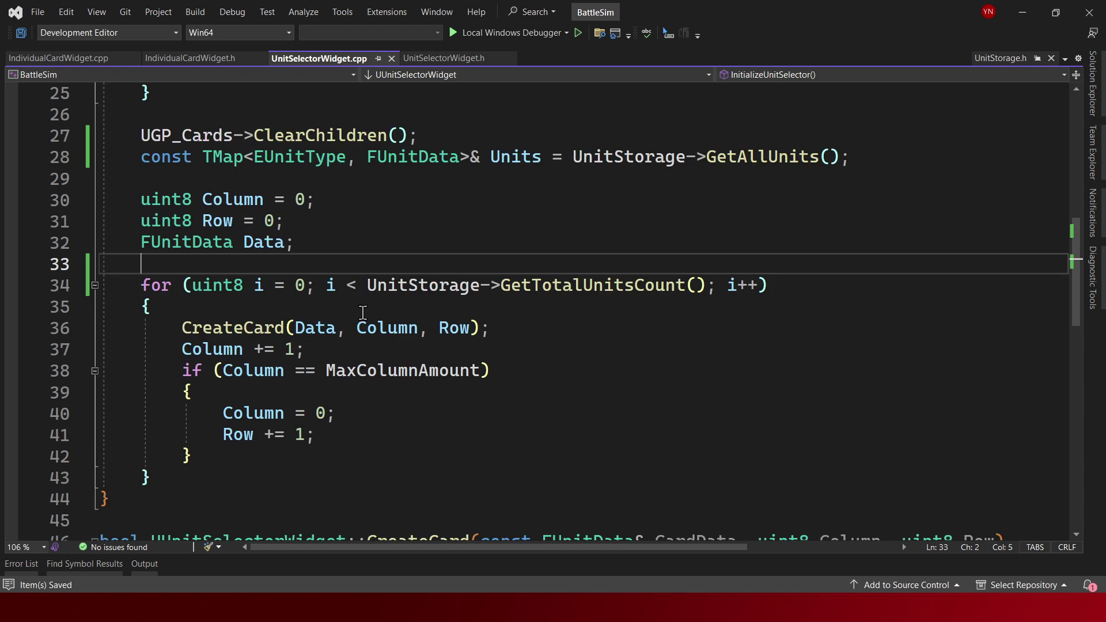
pyautogui.moveTo(363, 312); pyautogui.dragTo(152, 268)
pyautogui.click(342, 302)
# Start the card loop body with an unfinished 'if(Units.Contains(Units.Ke)' check
pyautogui.moveTo(280, 303); pyautogui.dragTo(333, 292)
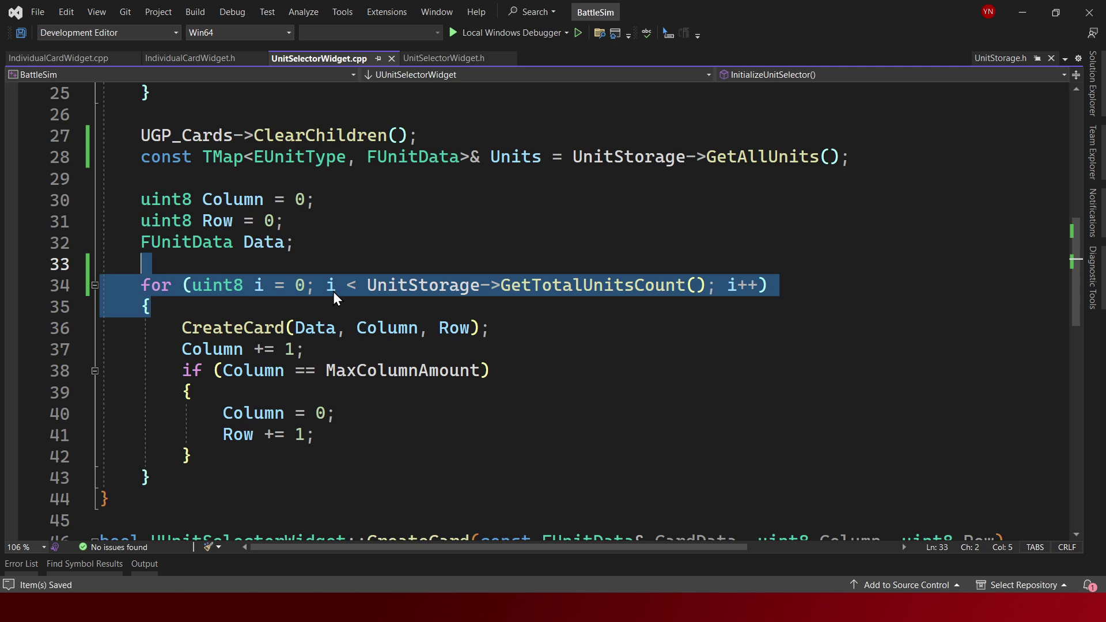
pyautogui.click(346, 306)
pyautogui.press('Return')
pyautogui.write('Dat')
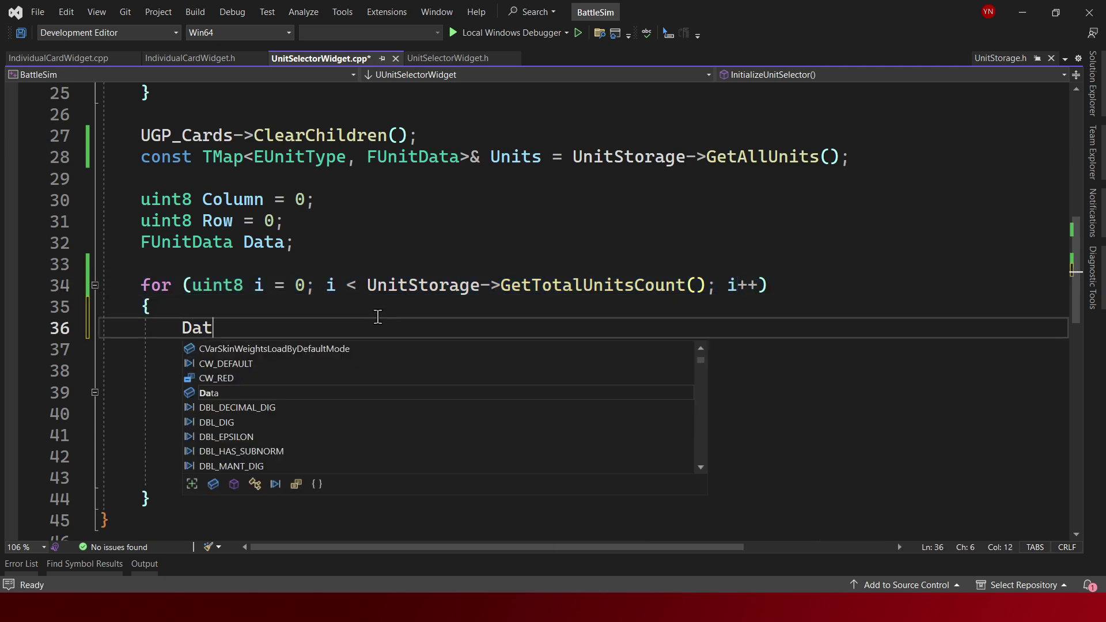
pyautogui.write('a = ')
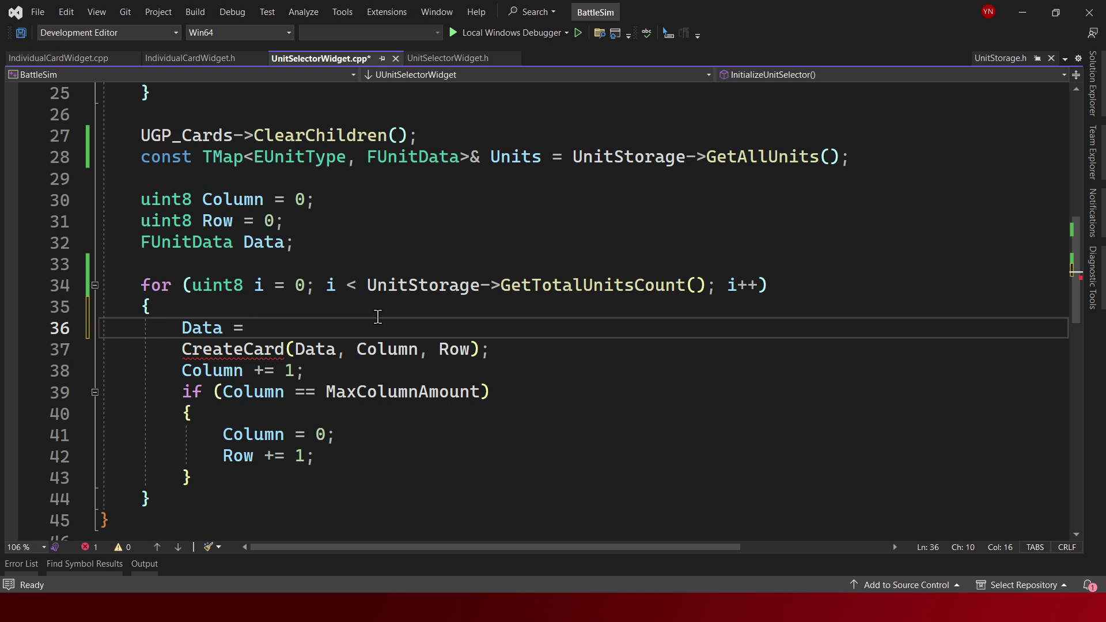
pyautogui.write('Units')
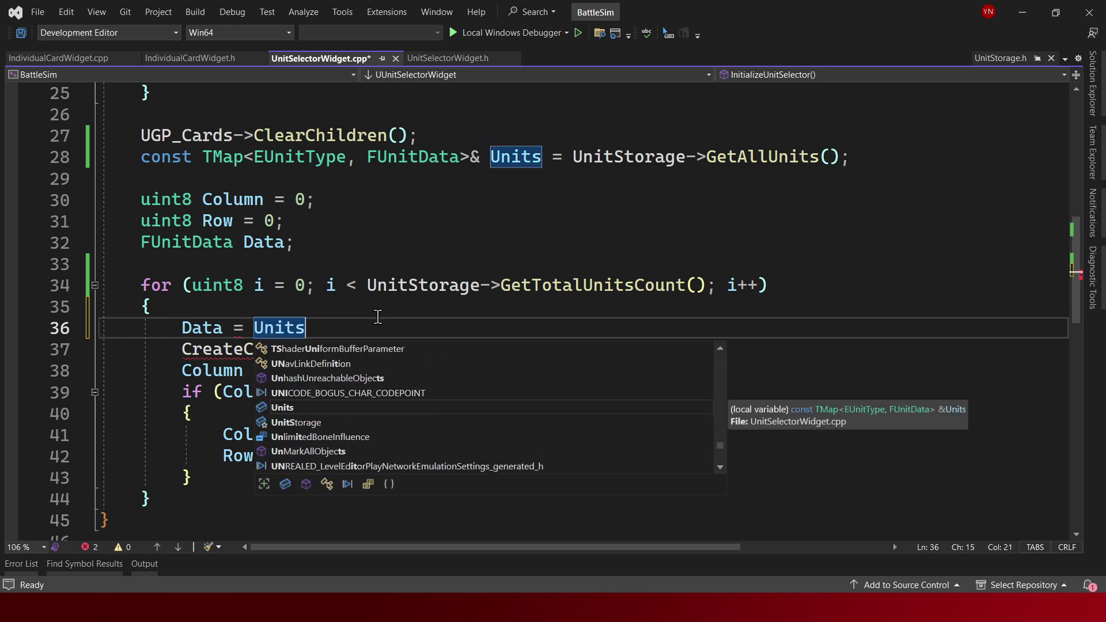
pyautogui.press('BackSpace')
pyautogui.press('BackSpace')
pyautogui.press('BackSpace')
pyautogui.write('i')
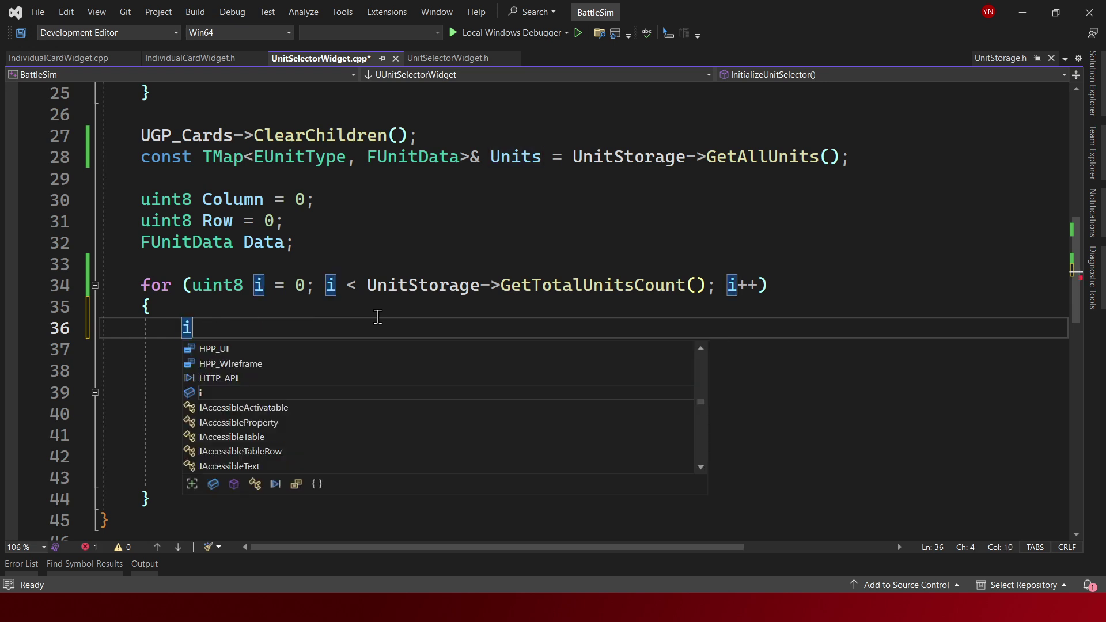
pyautogui.write('f(Units.IsValid')
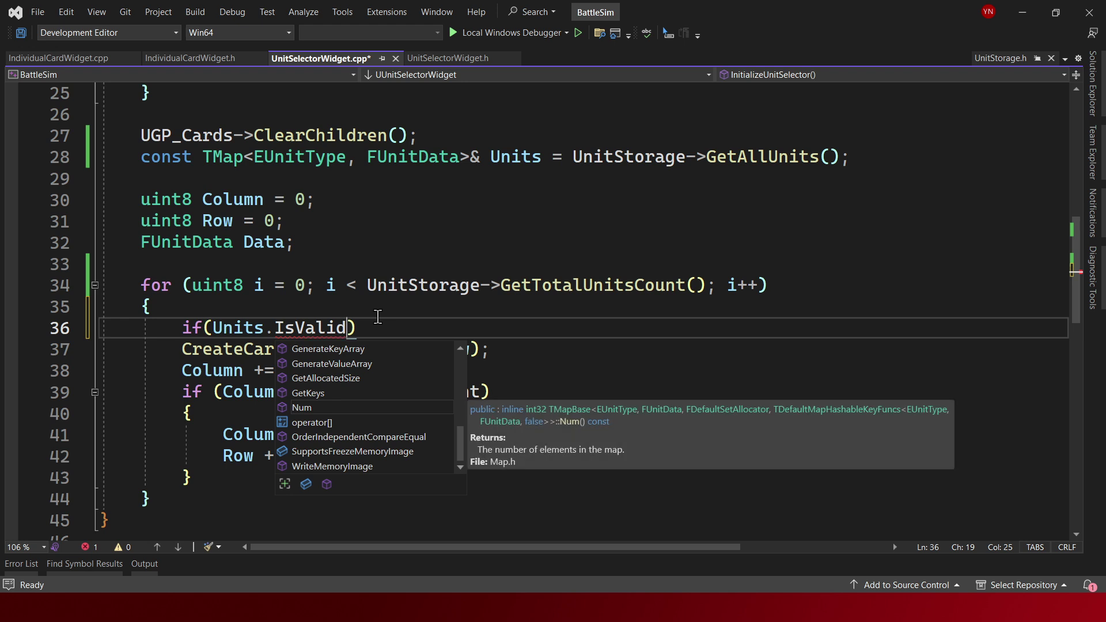
pyautogui.hotkey('ctrl', 'BackSpace')
pyautogui.write('Fin')
pyautogui.hotkey('ctrl', 'BackSpace')
pyautogui.write('Co')
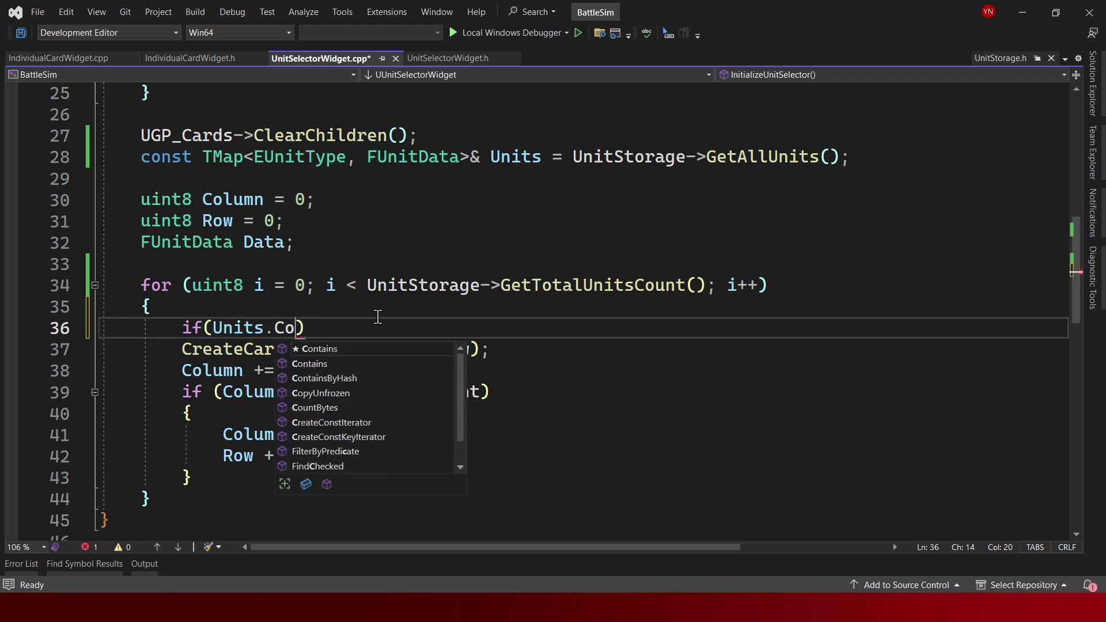
pyautogui.write('ntains(')
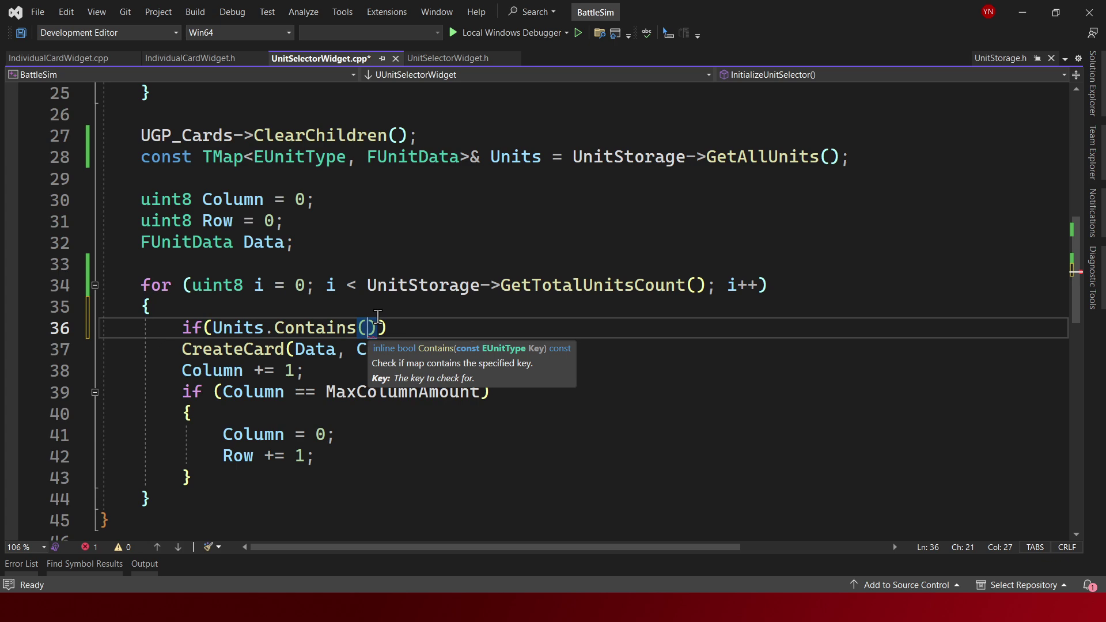
pyautogui.write('Units')
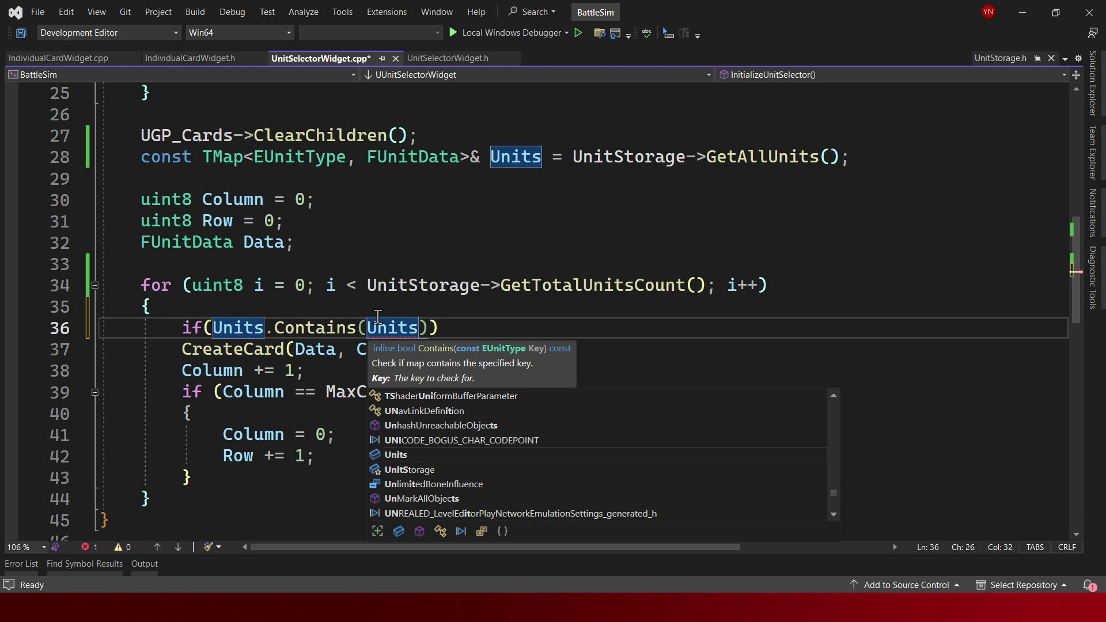
pyautogui.write('.Ke')
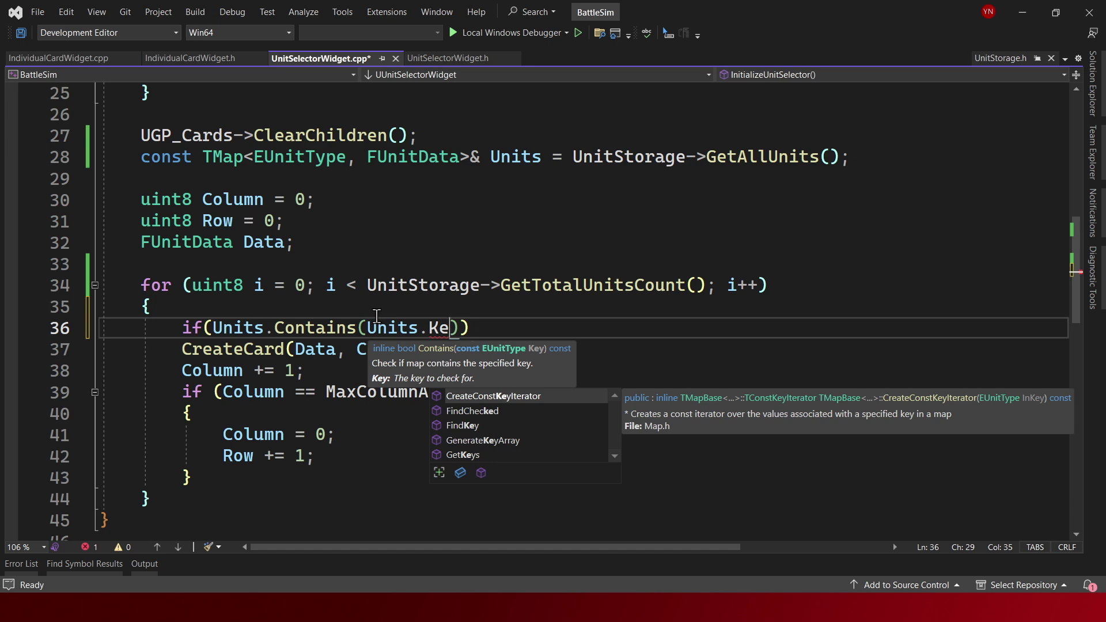
# Review the loop and new if line, then select EUnitType in the Units declaration
pyautogui.click(523, 336)
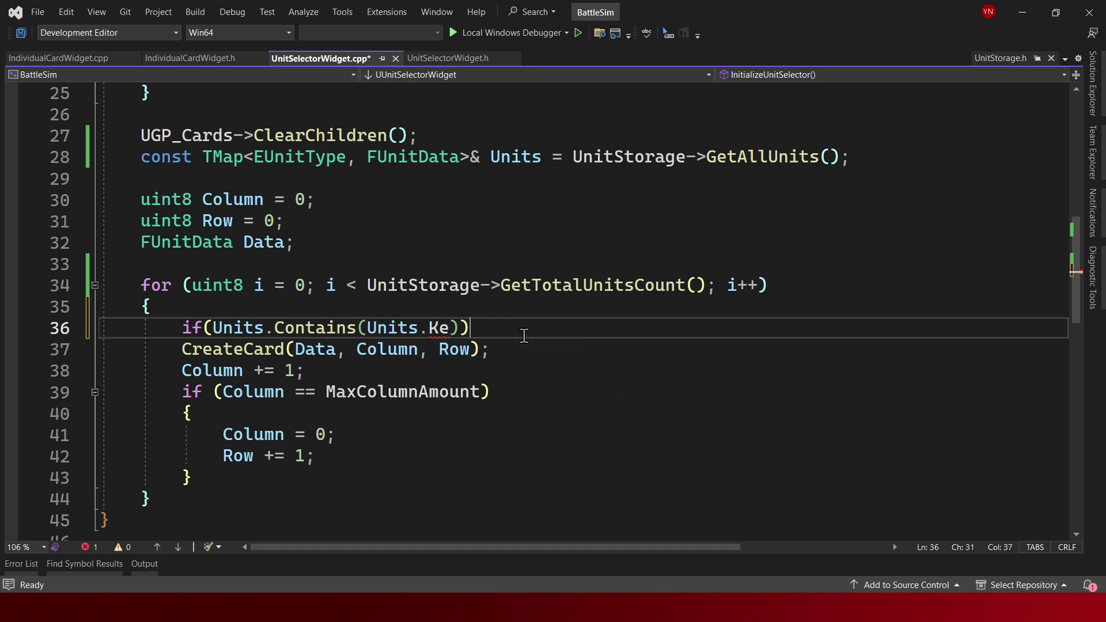
pyautogui.moveTo(523, 336); pyautogui.dragTo(47, 312)
pyautogui.click(355, 283)
pyautogui.moveTo(216, 286); pyautogui.dragTo(355, 286)
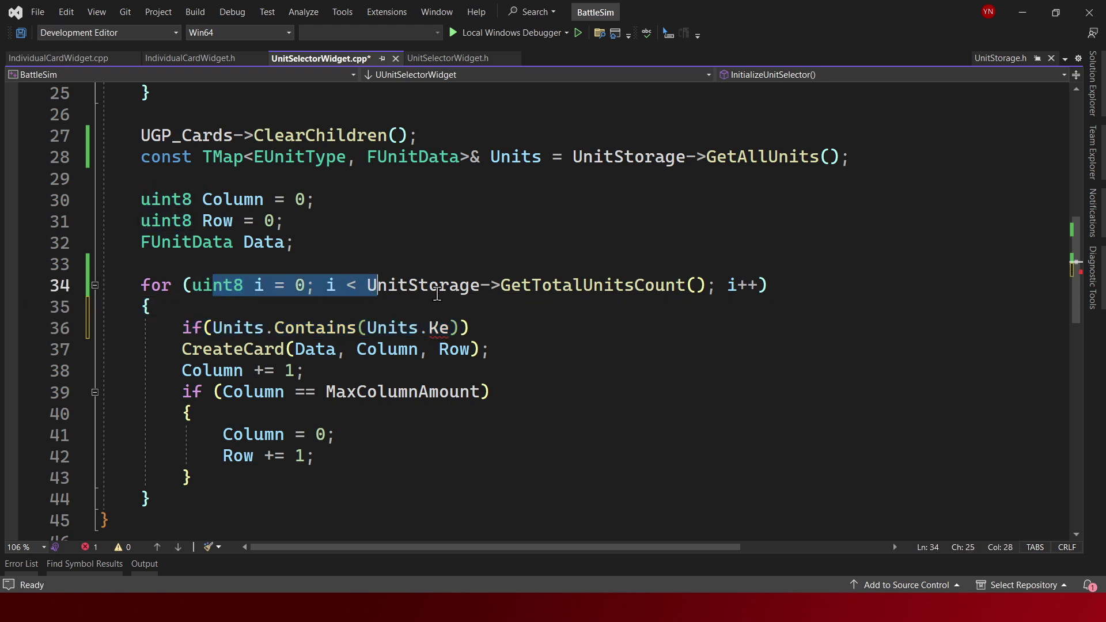
pyautogui.click(496, 328)
pyautogui.moveTo(311, 162); pyautogui.dragTo(264, 159)
pyautogui.click(390, 184)
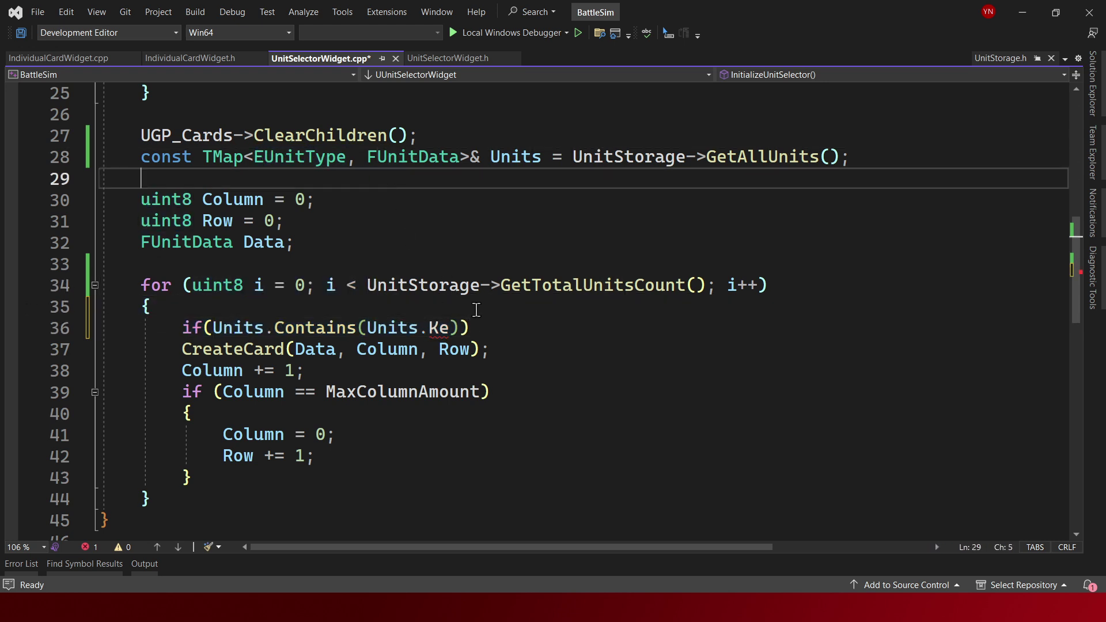
pyautogui.moveTo(510, 329); pyautogui.dragTo(180, 333)
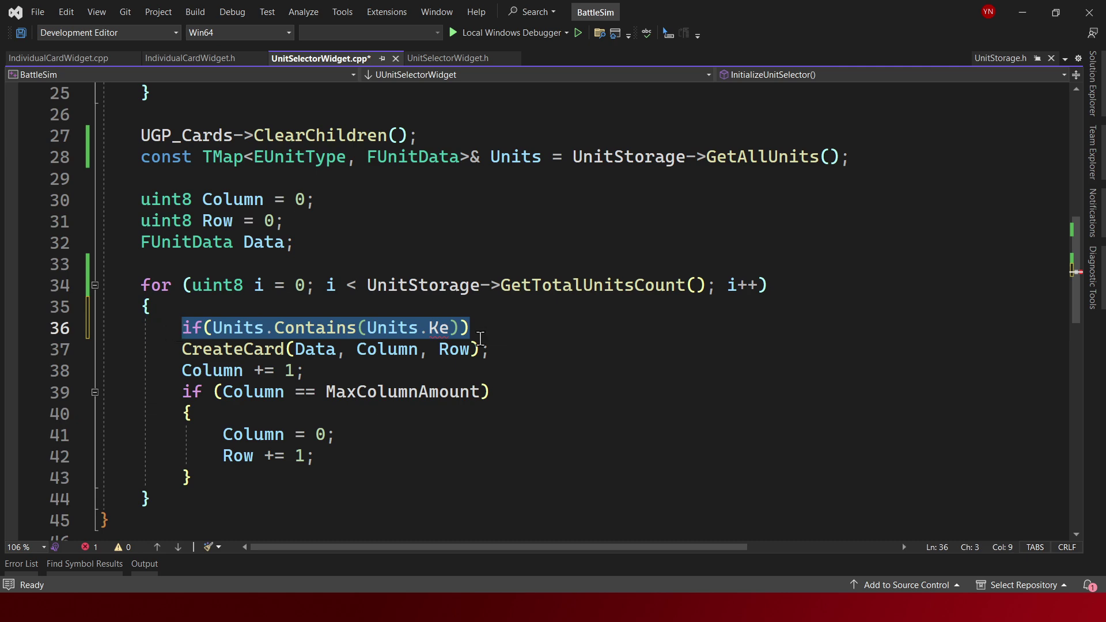
pyautogui.click(499, 334)
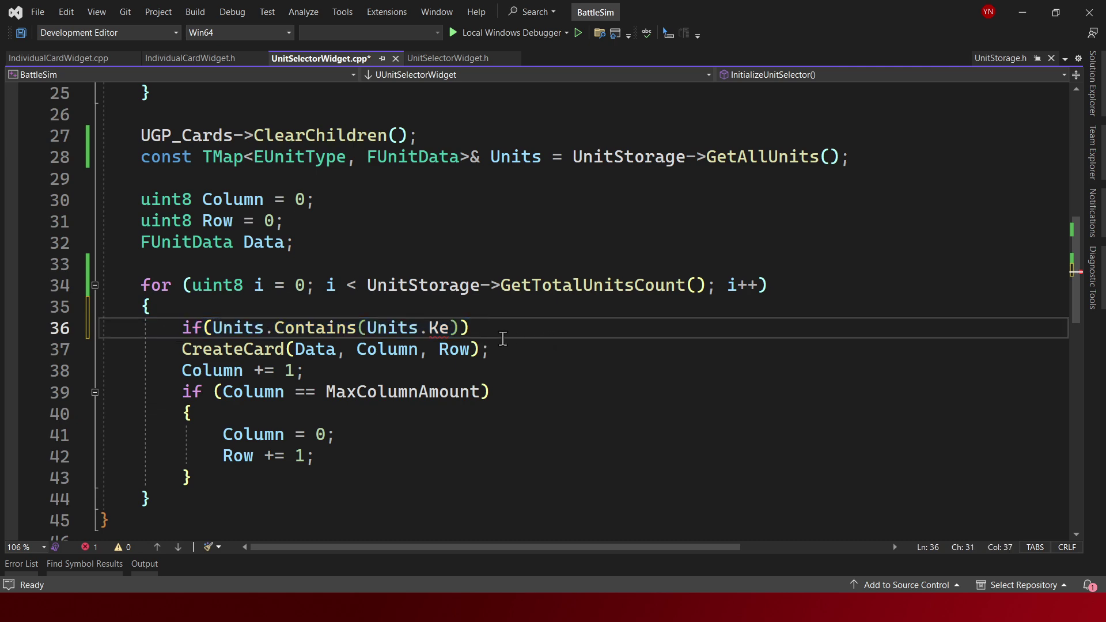
pyautogui.doubleClick(302, 156)
# Give the EUnitType entries EUT_Unknown through EUT_Thrower explicit values = 0 to = 5
pyautogui.press('F12')
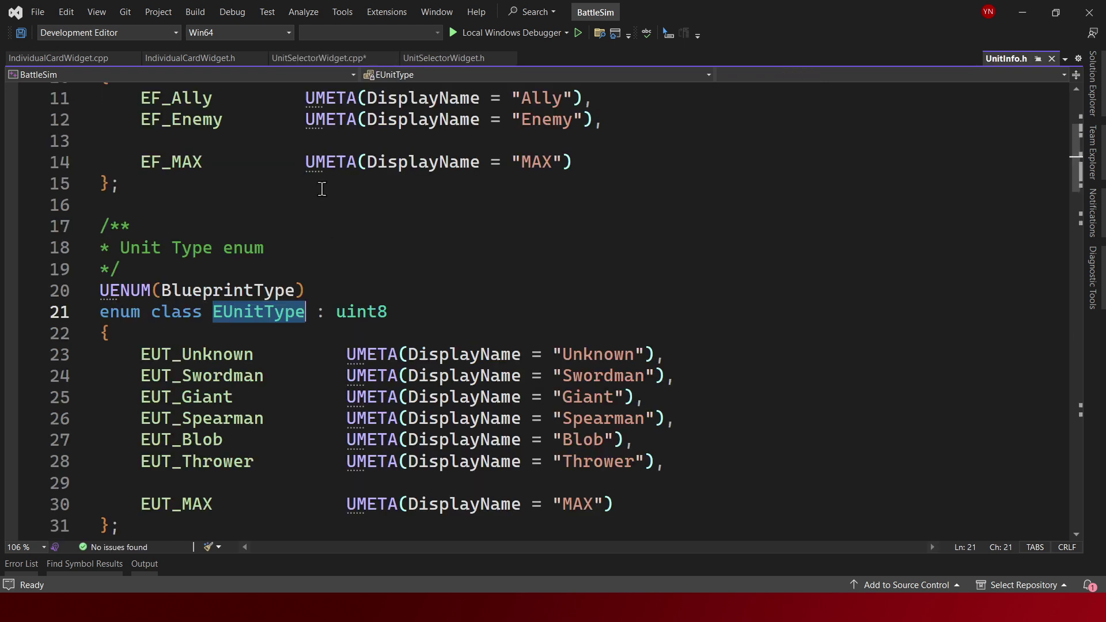
pyautogui.click(320, 358)
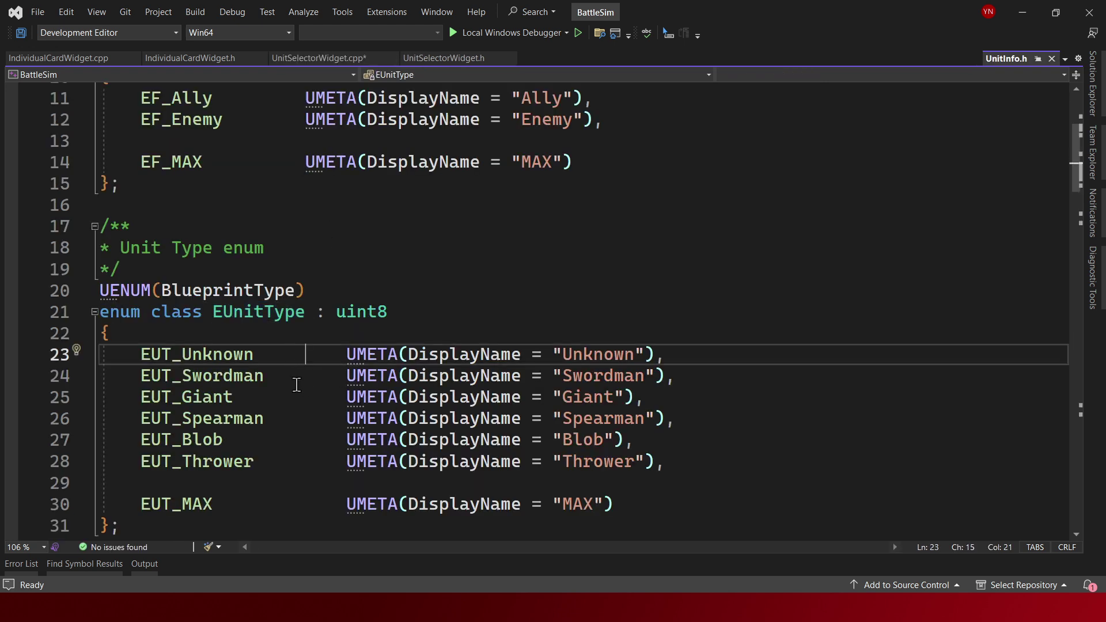
pyautogui.click(254, 357)
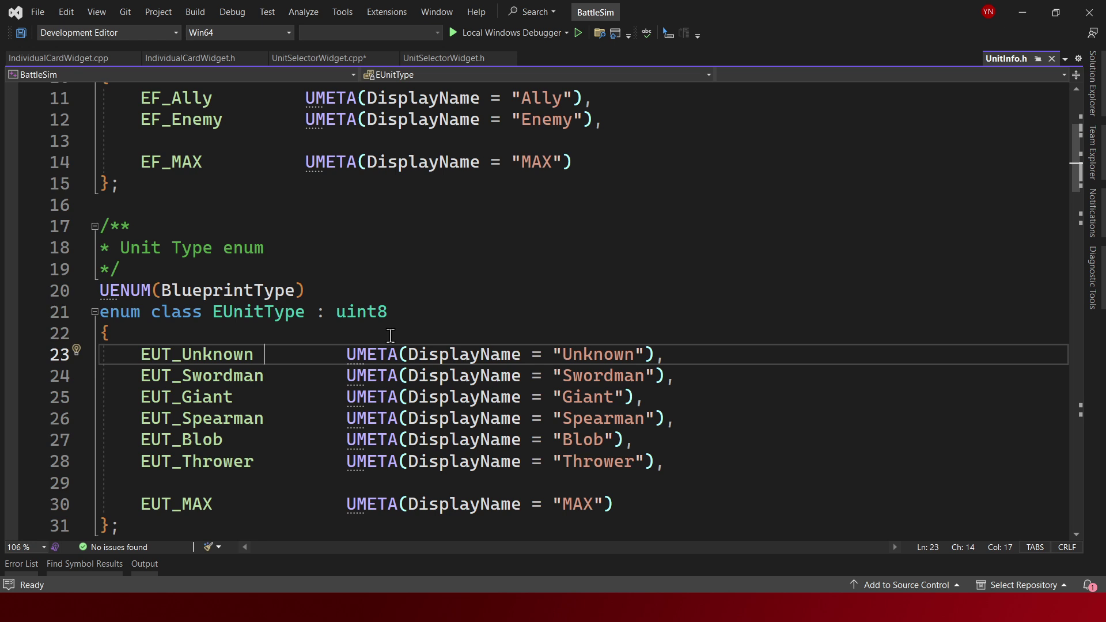
pyautogui.write('=')
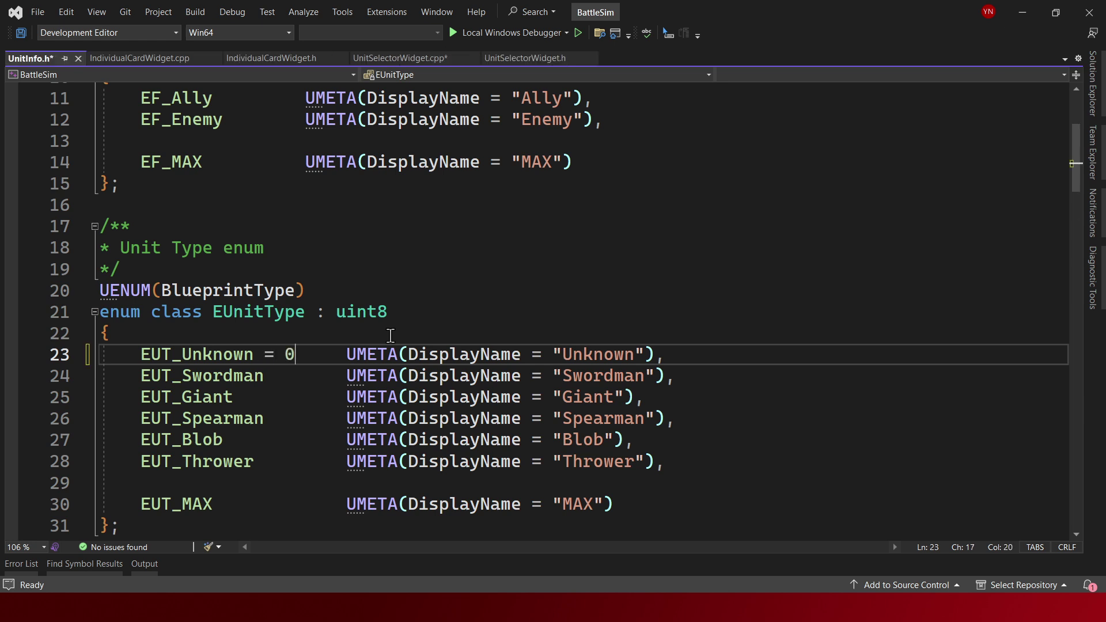
pyautogui.press('Down')
pyautogui.write('= 1')
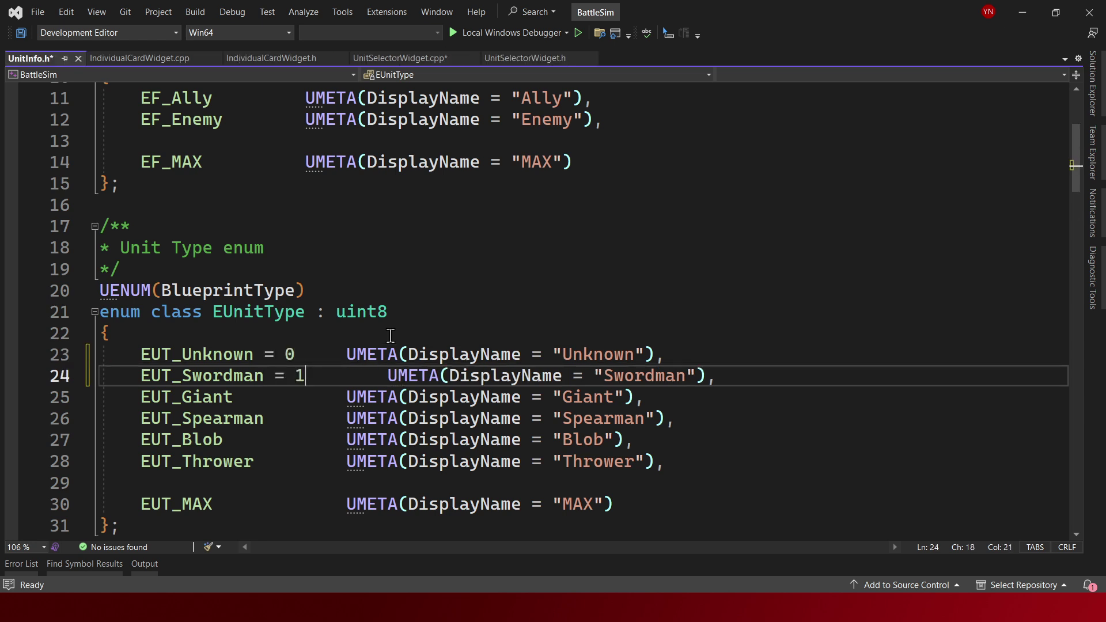
pyautogui.press('Down')
pyautogui.write('= ')
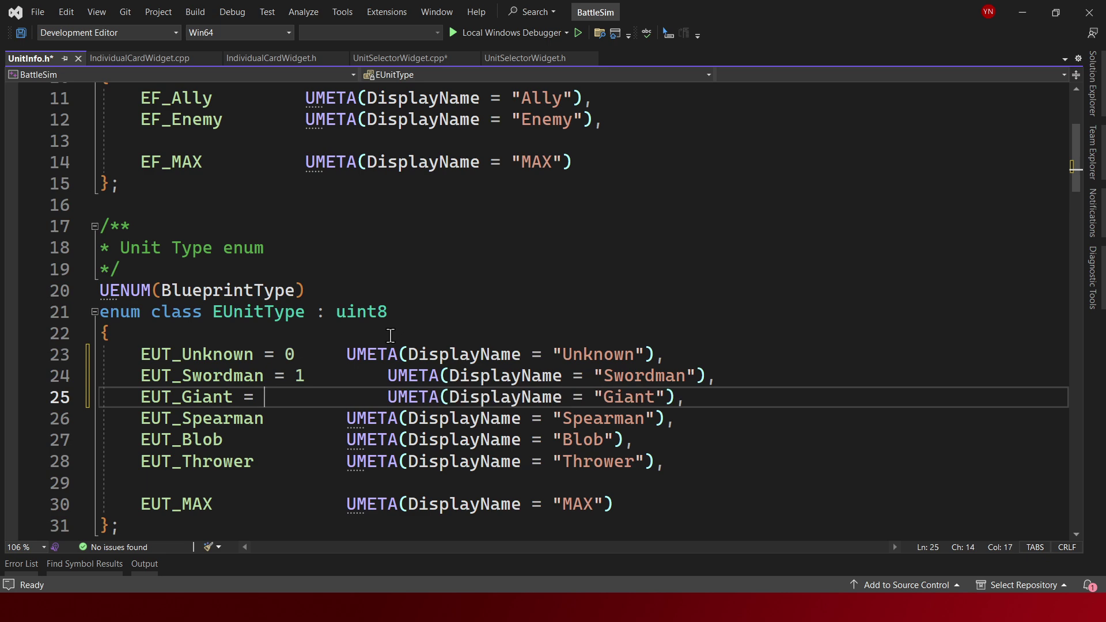
pyautogui.write('2')
pyautogui.press('Down')
pyautogui.write('= 3')
pyautogui.press('Down')
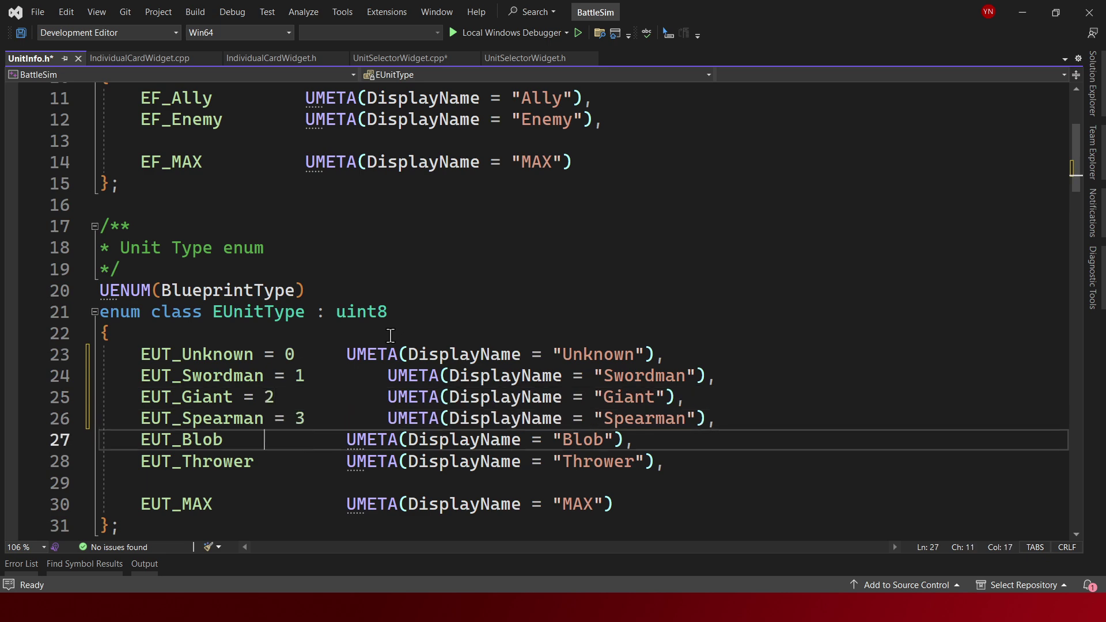
pyautogui.write('= ')
pyautogui.write('4')
pyautogui.press('Down')
pyautogui.write('= 5')
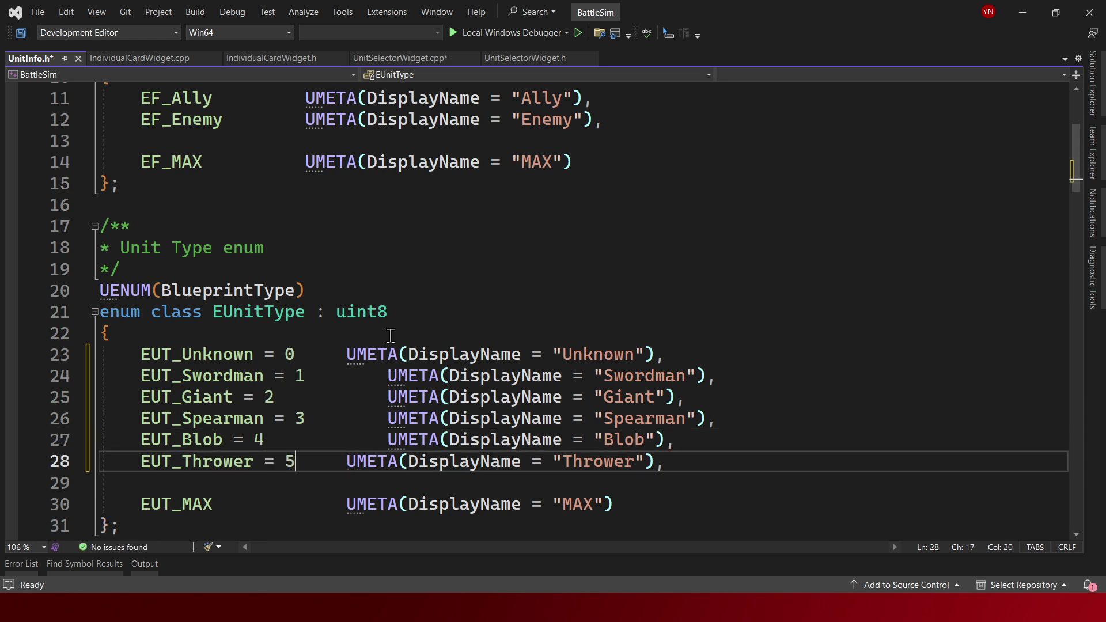
# Tab-align the Unknown, Thrower and MAX display names and save UnitInfo.h
pyautogui.click(343, 354)
pyautogui.press('Tab')
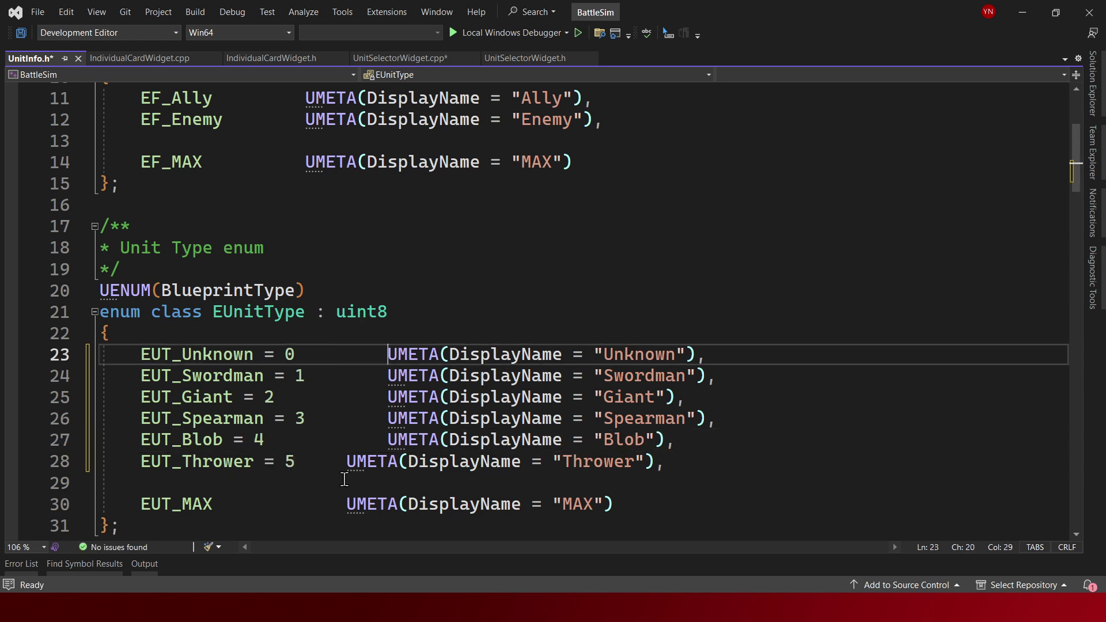
pyautogui.click(345, 462)
pyautogui.press('Tab')
pyautogui.click(345, 504)
pyautogui.press('Tab')
pyautogui.hotkey('ctrl', 's')
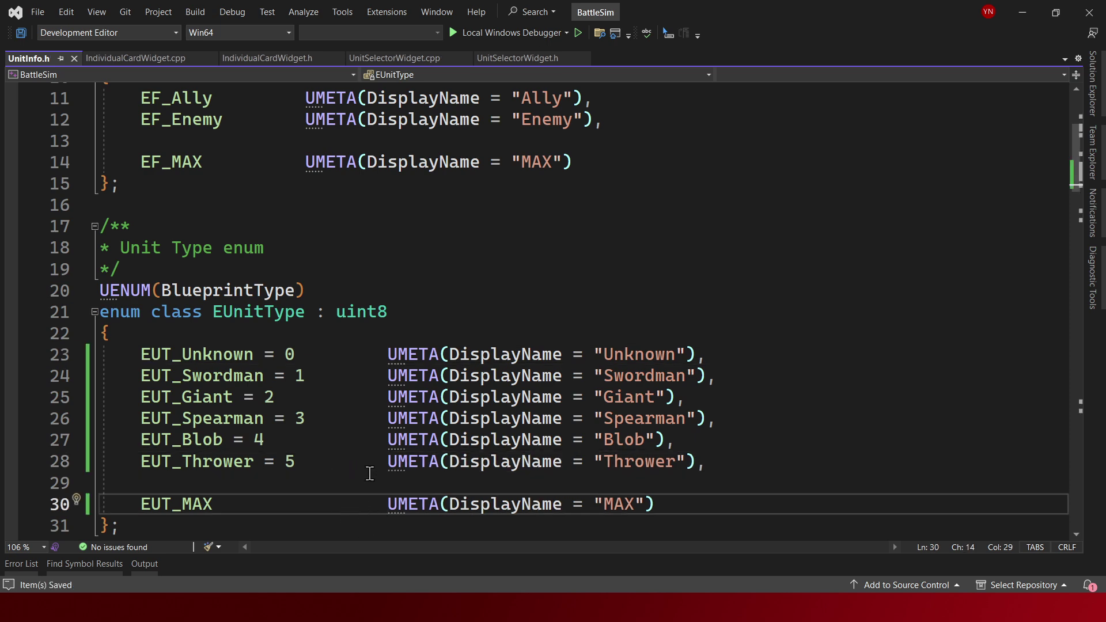
# Review the numbered EUnitType entries, then open IndividualCardWidget.h
pyautogui.moveTo(322, 354); pyautogui.dragTo(135, 354)
pyautogui.moveTo(320, 376); pyautogui.dragTo(128, 375)
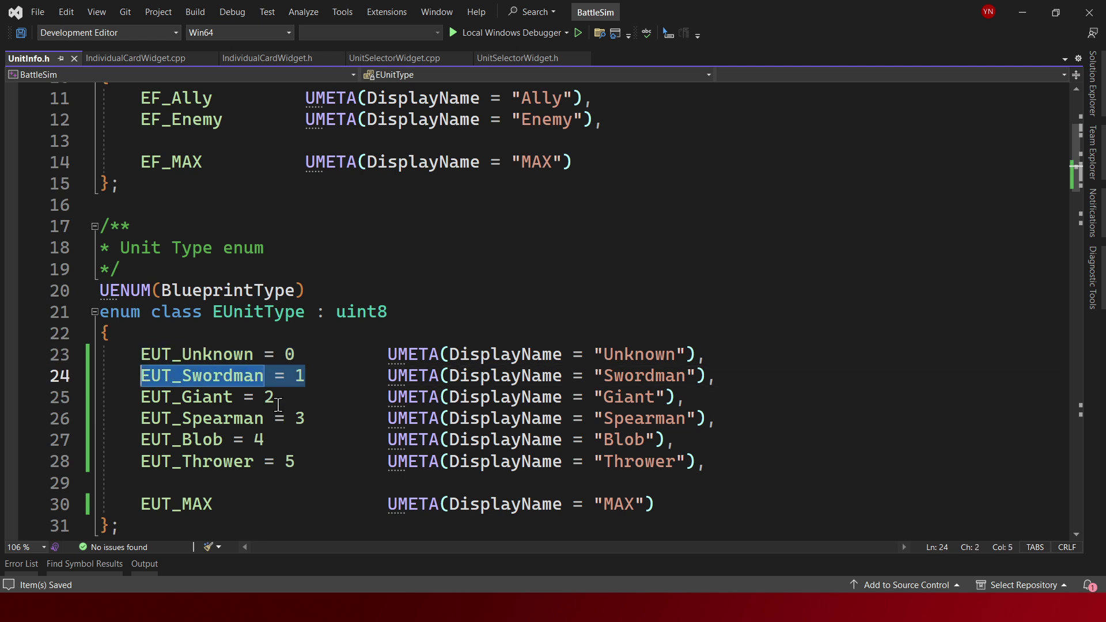
pyautogui.click(326, 401)
pyautogui.click(325, 462)
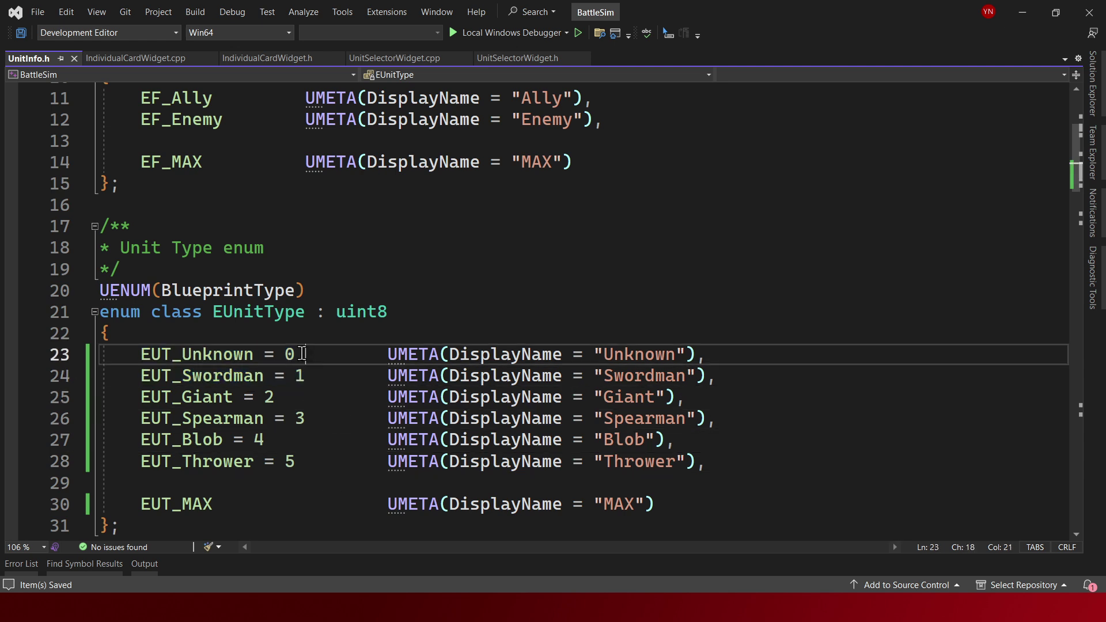
pyautogui.moveTo(305, 354); pyautogui.dragTo(311, 481)
pyautogui.click(324, 461)
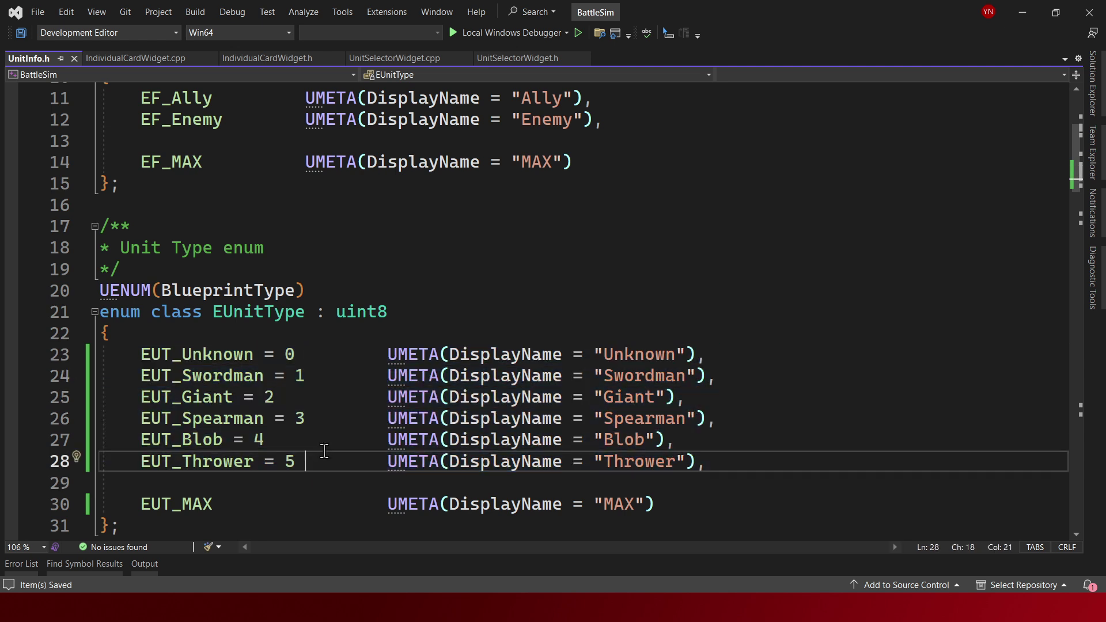
pyautogui.scroll(-1, 374, 396)
pyautogui.scroll(2, 374, 395)
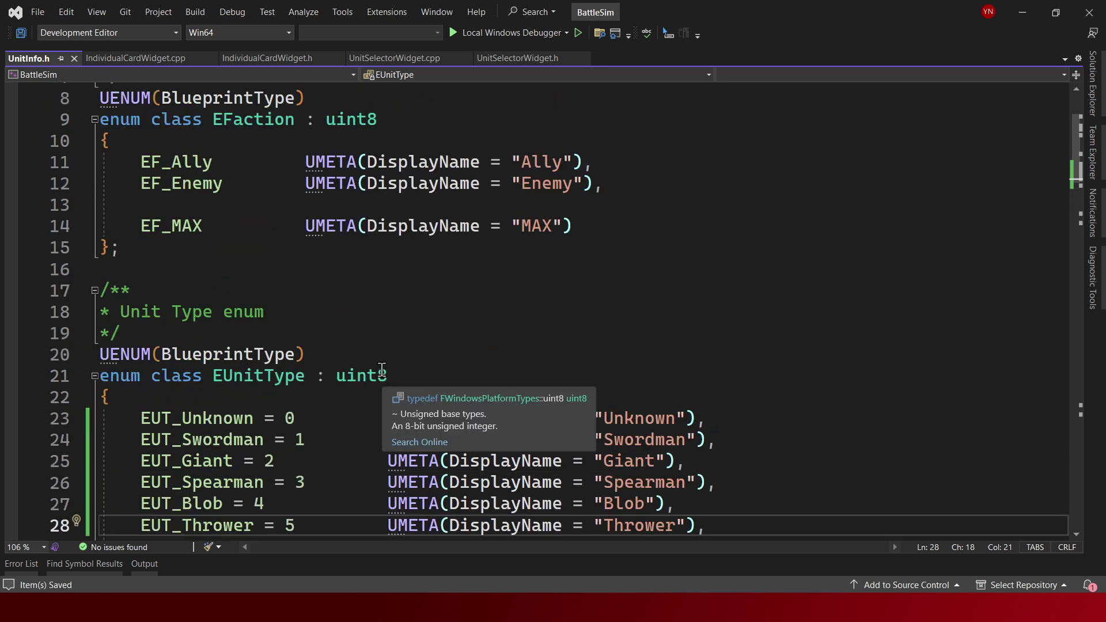
pyautogui.scroll(-1, 380, 369)
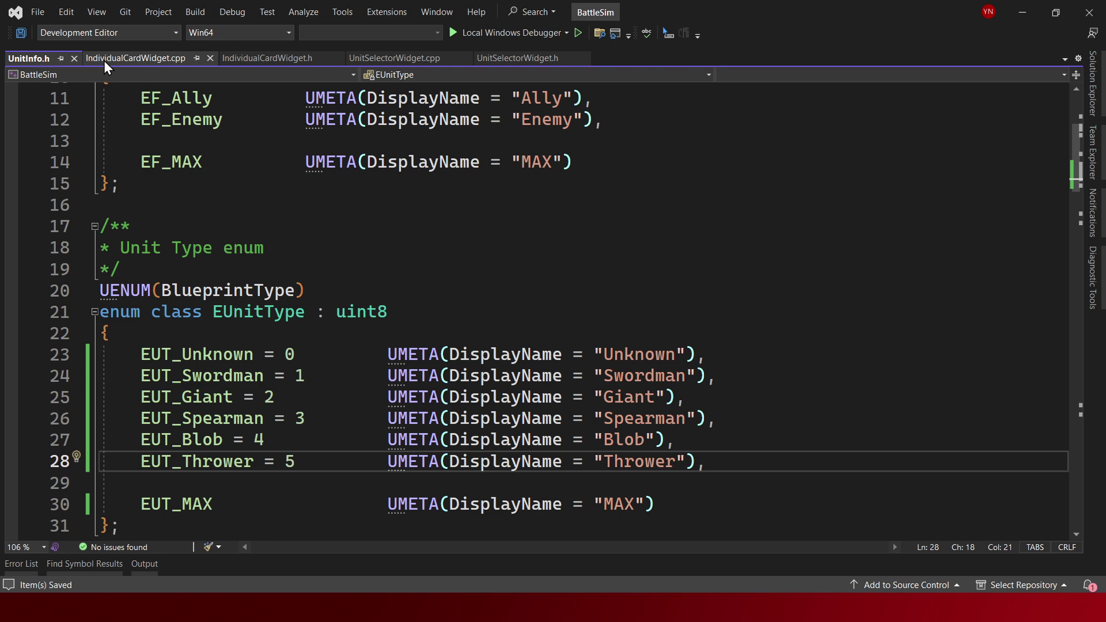
pyautogui.click(265, 65)
# Bring up UnitSelectorWidget.cpp and scroll to the card loop
pyautogui.scroll(1, 407, 144)
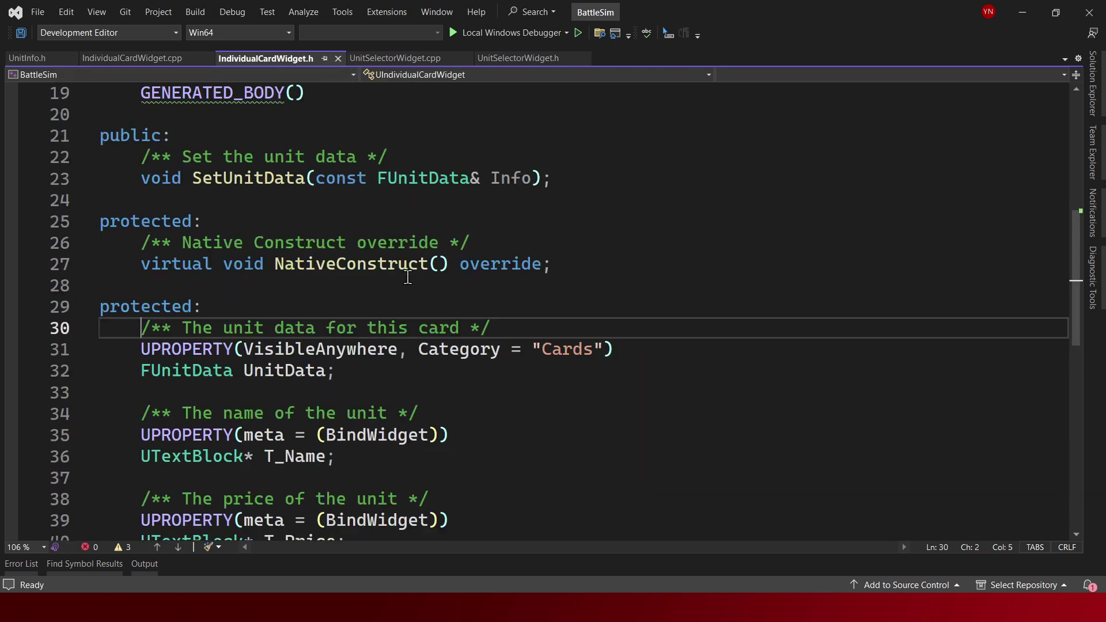
pyautogui.scroll(2, 407, 277)
pyautogui.click(517, 64)
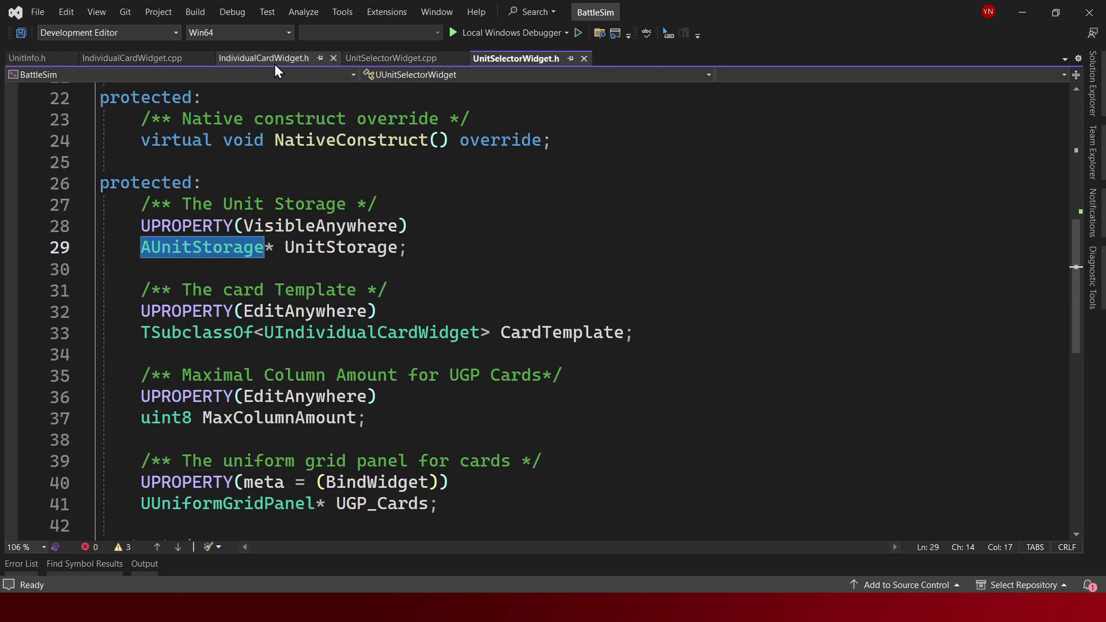
pyautogui.click(417, 58)
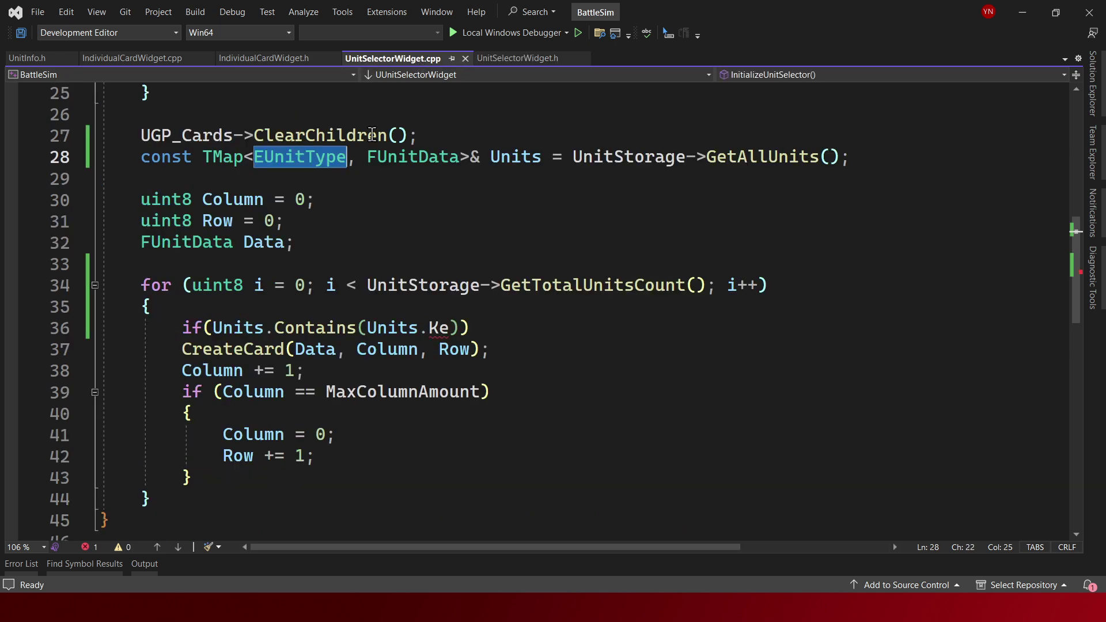
pyautogui.scroll(-2, 788, 323)
# Change line 36 to if (Units.Contains(i)) with an empty { } block and save
pyautogui.click(450, 328)
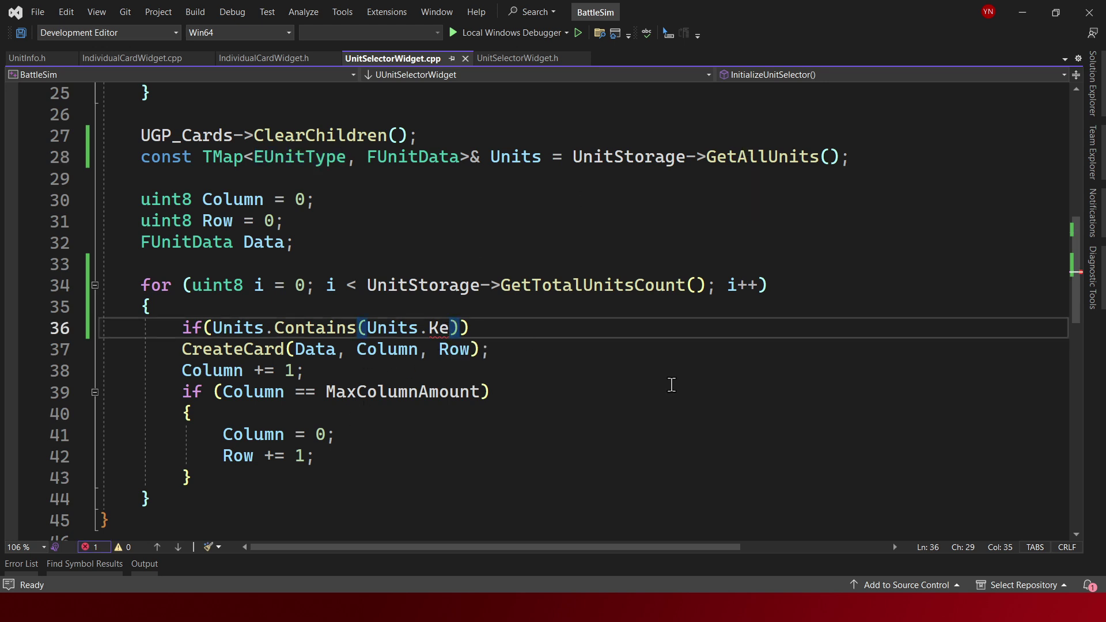
pyautogui.press('BackSpace')
pyautogui.press('BackSpace')
pyautogui.press('BackSpace')
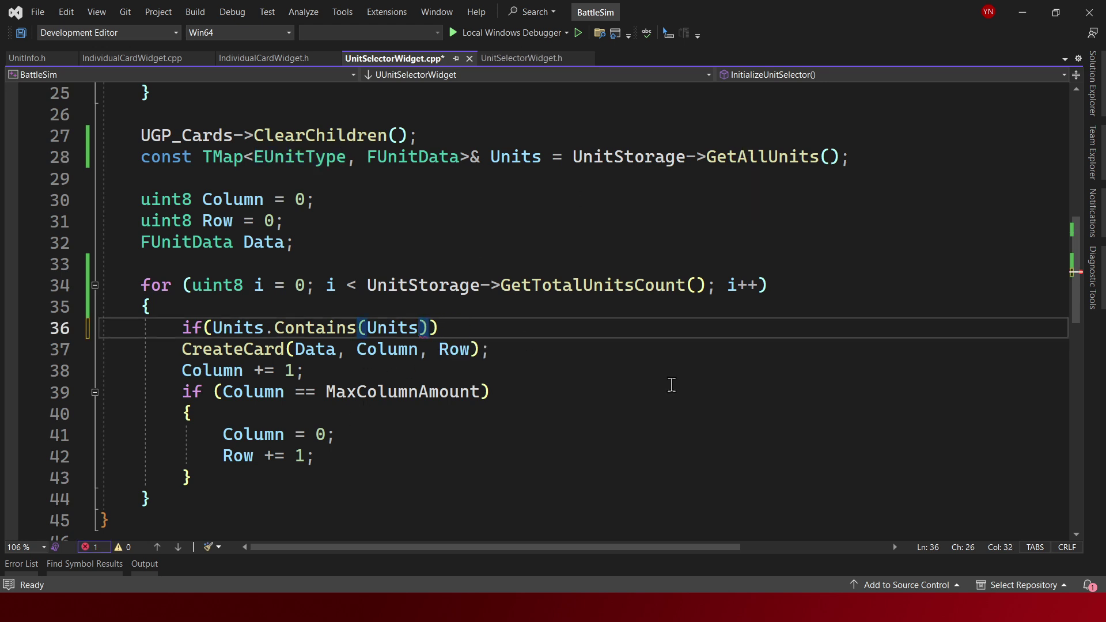
pyautogui.press('BackSpace')
pyautogui.press('BackSpace')
pyautogui.press('BackSpace')
pyautogui.write('i')
pyautogui.press('End')
pyautogui.press('Return')
pyautogui.write('{')
pyautogui.press('Return')
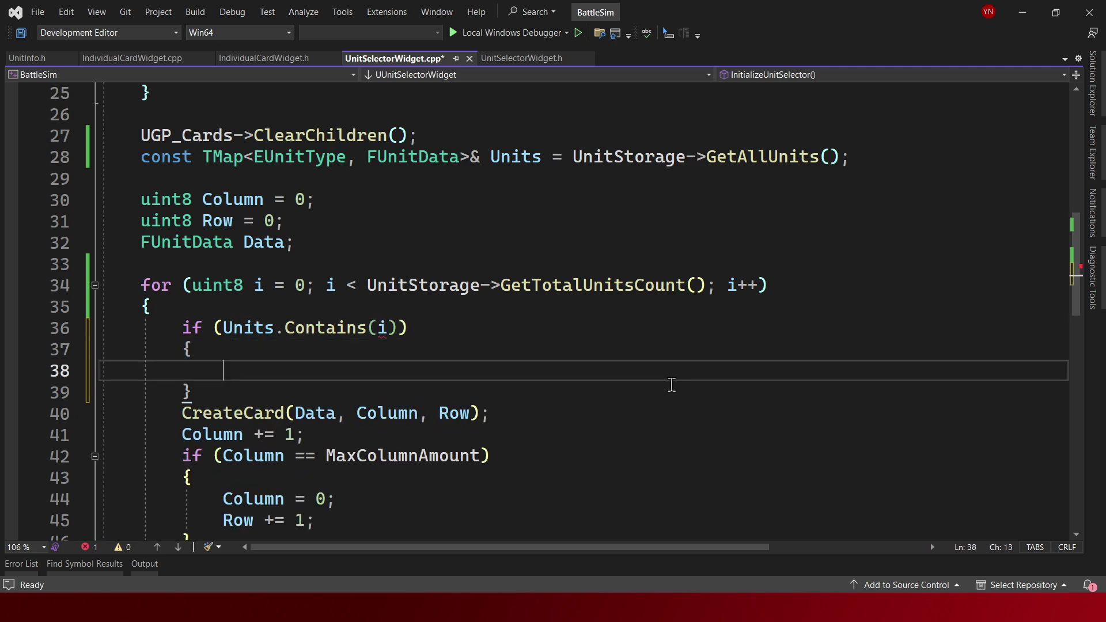
pyautogui.hotkey('ctrl', 's')
# Check the Contains(i) argument and signature against the EUnitType key on line 28
pyautogui.click(391, 327)
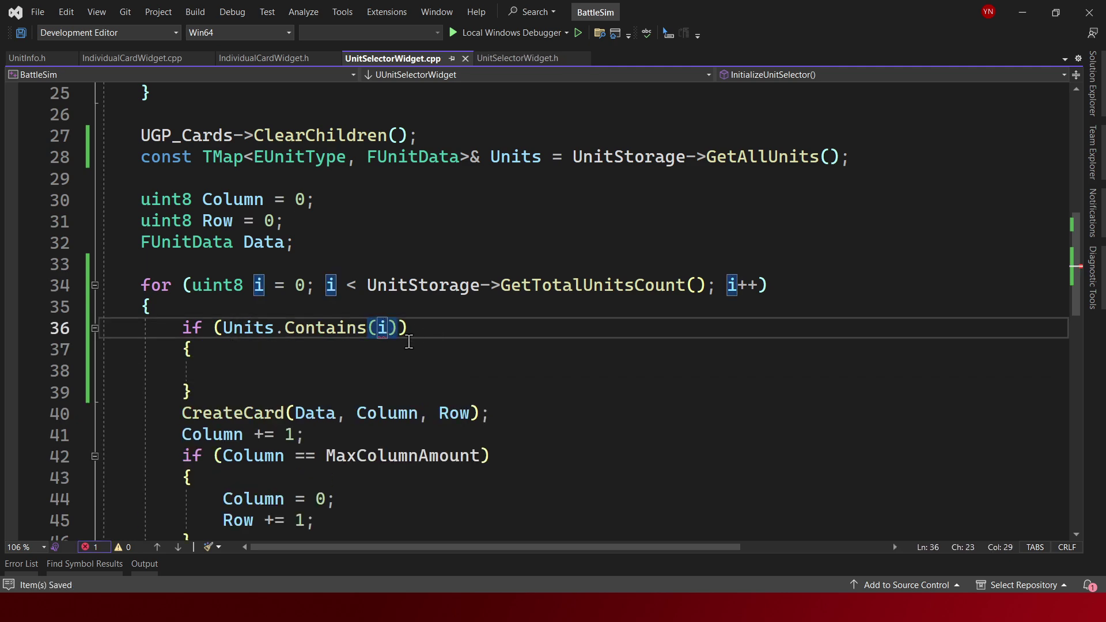
pyautogui.moveTo(384, 334)
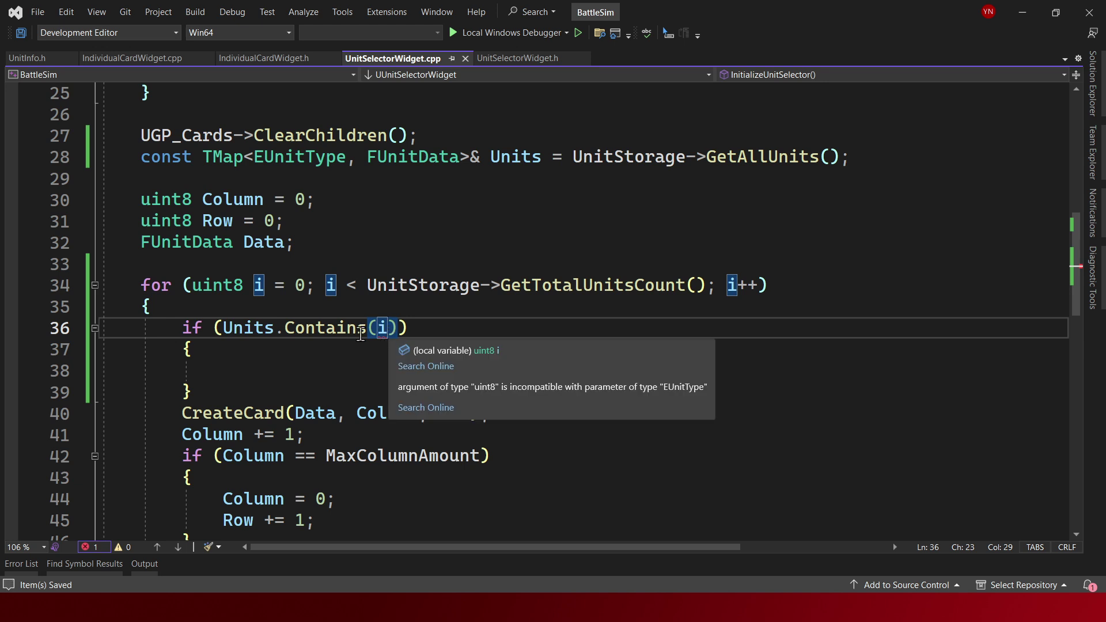
pyautogui.click(360, 329)
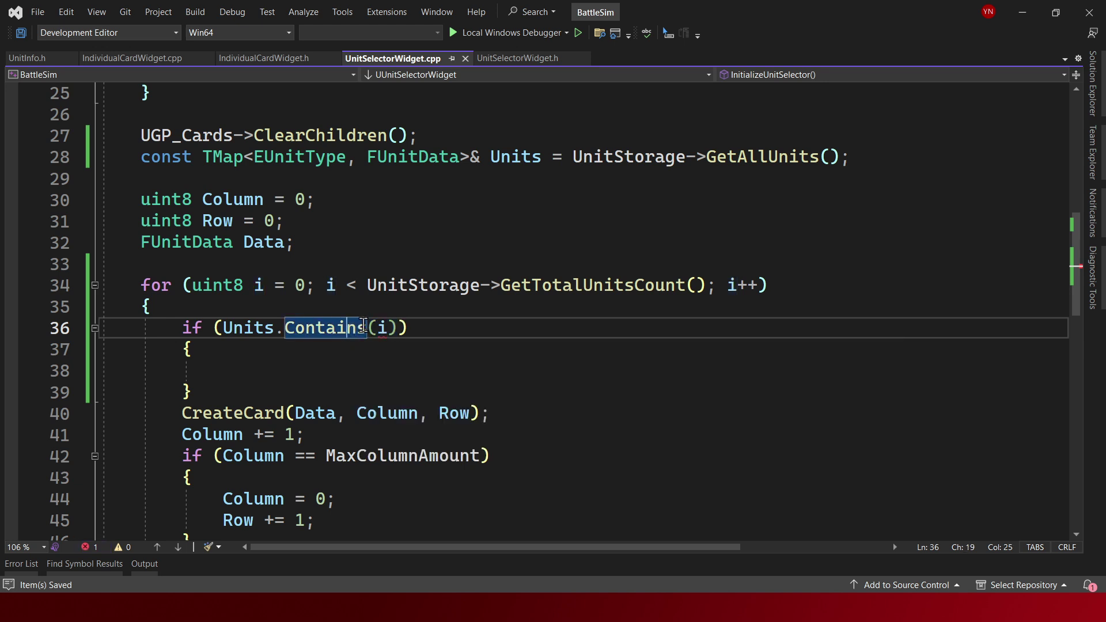
pyautogui.click(384, 327)
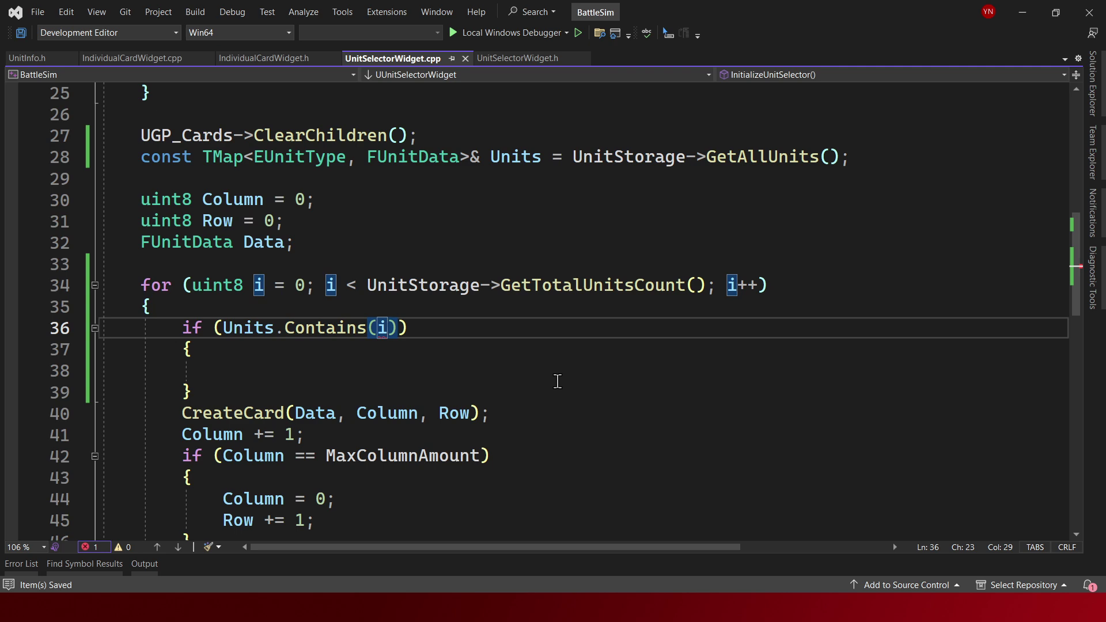
pyautogui.hotkey('ctrl', 'shift', 'Left')
pyautogui.hotkey('ctrl', 'shift', 'Left')
pyautogui.hotkey('ctrl', 'shift', 'Left')
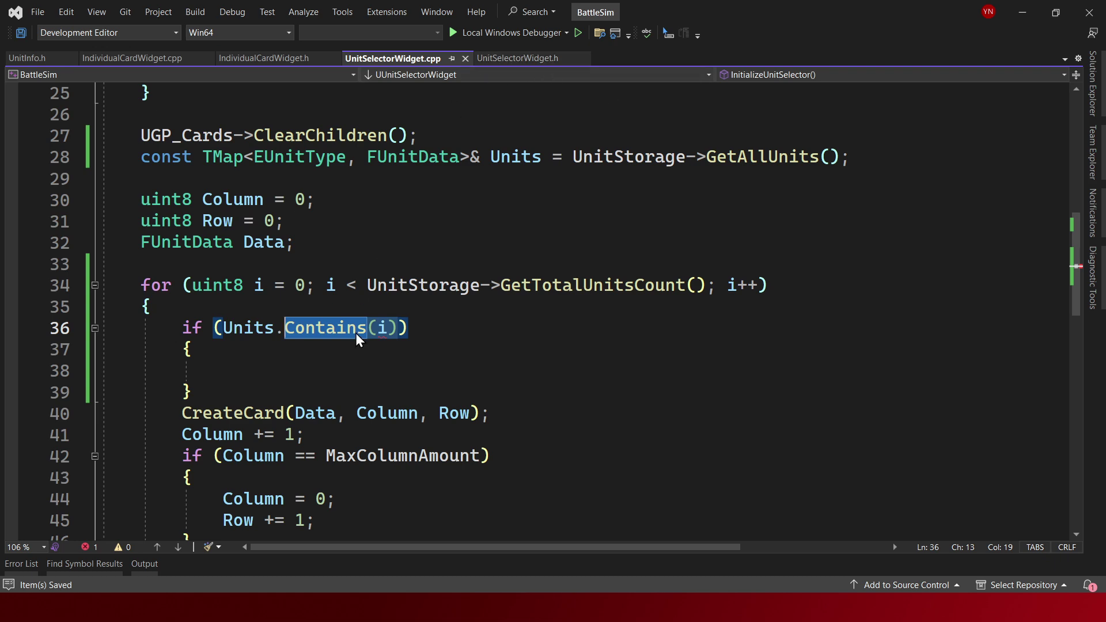
pyautogui.doubleClick(288, 158)
pyautogui.scroll(2, 286, 304)
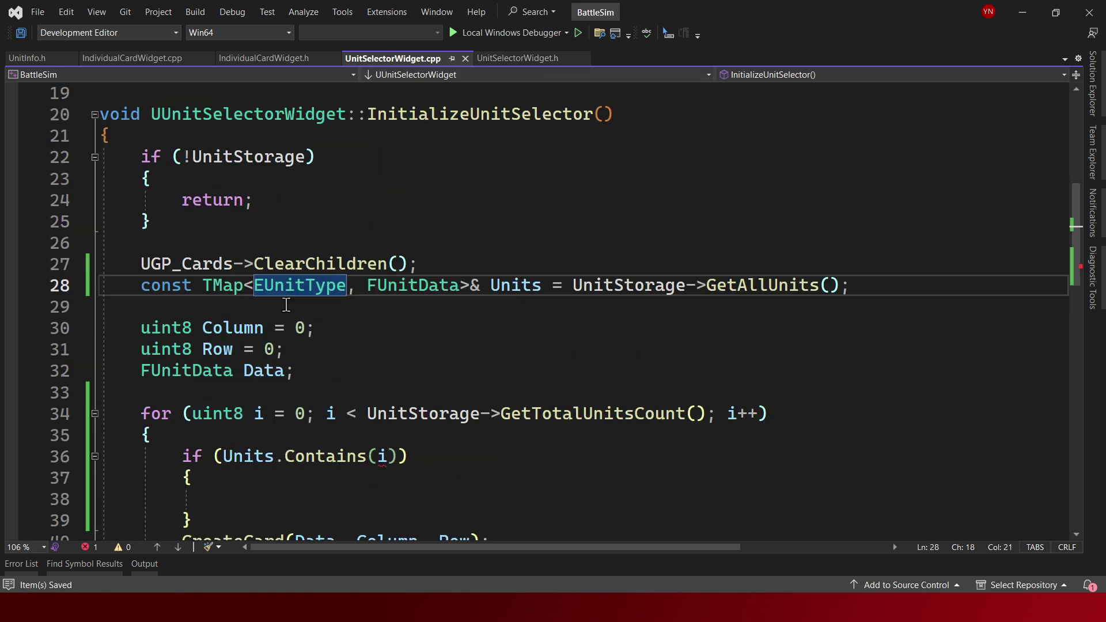
pyautogui.doubleClick(275, 157)
pyautogui.press('F12')
pyautogui.doubleClick(207, 321)
pyautogui.press('F12')
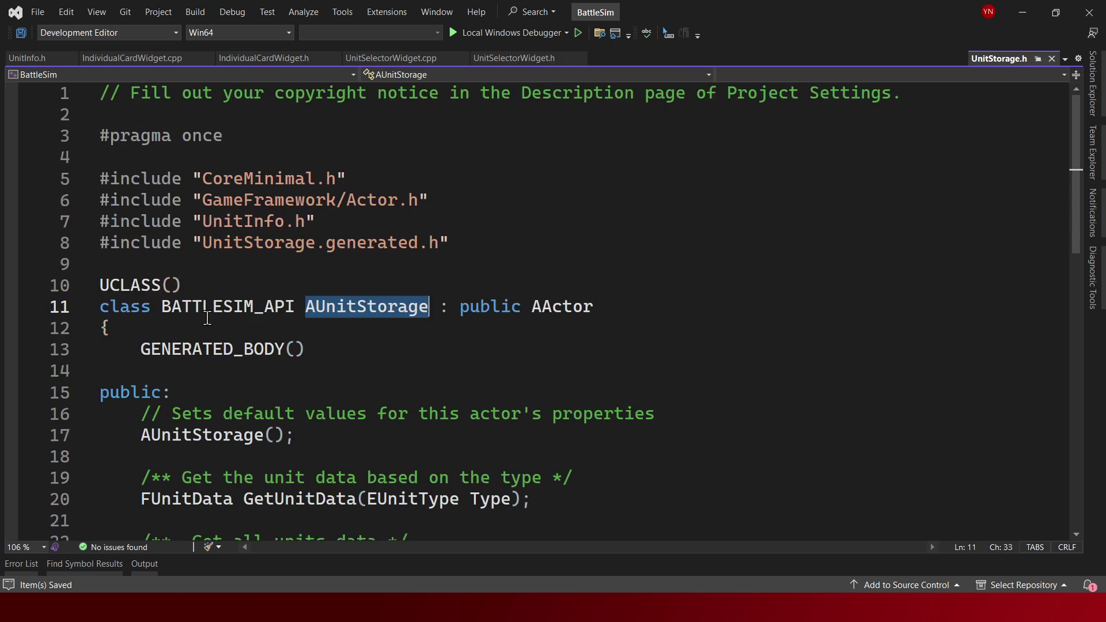
pyautogui.scroll(-2, 511, 366)
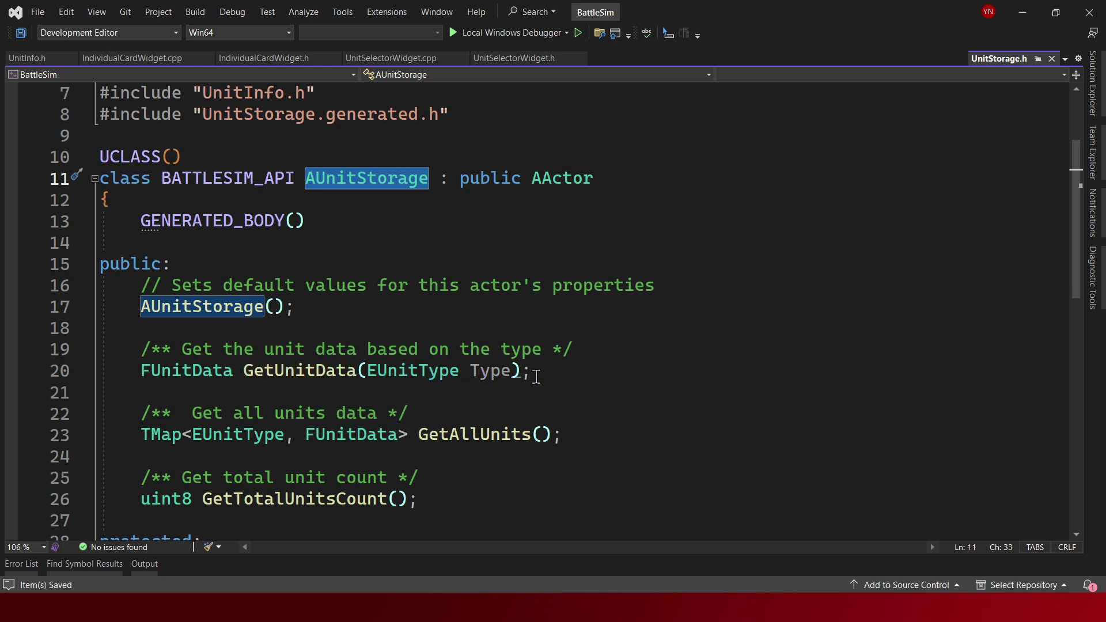
pyautogui.keyDown('ctrl'); pyautogui.click(286, 372); pyautogui.keyUp('ctrl')
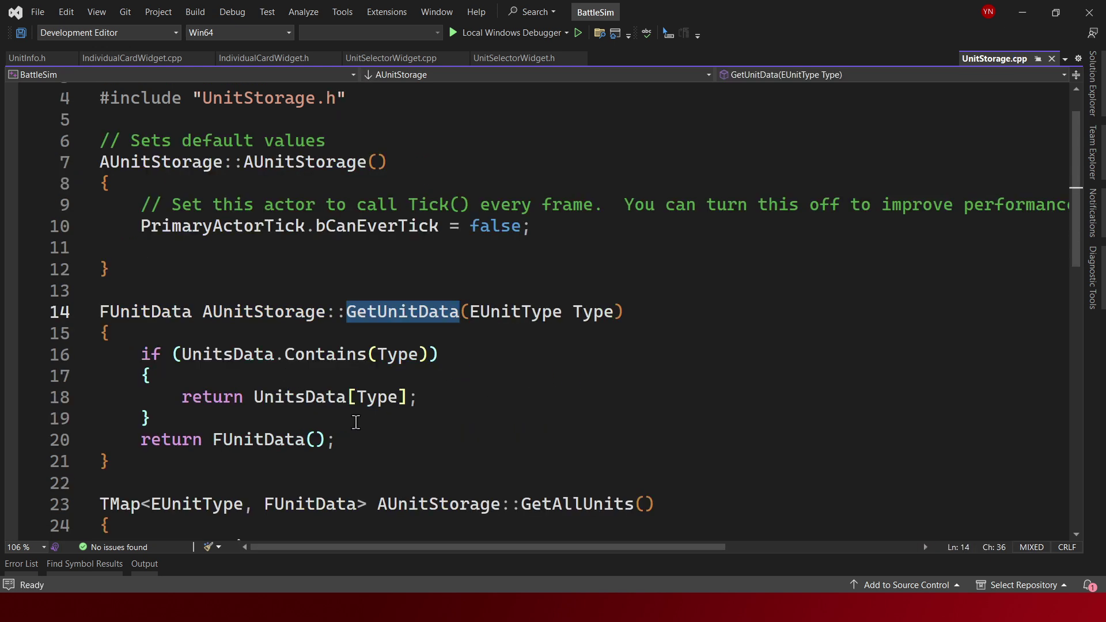
pyautogui.moveTo(306, 377); pyautogui.dragTo(457, 352)
pyautogui.click(444, 396)
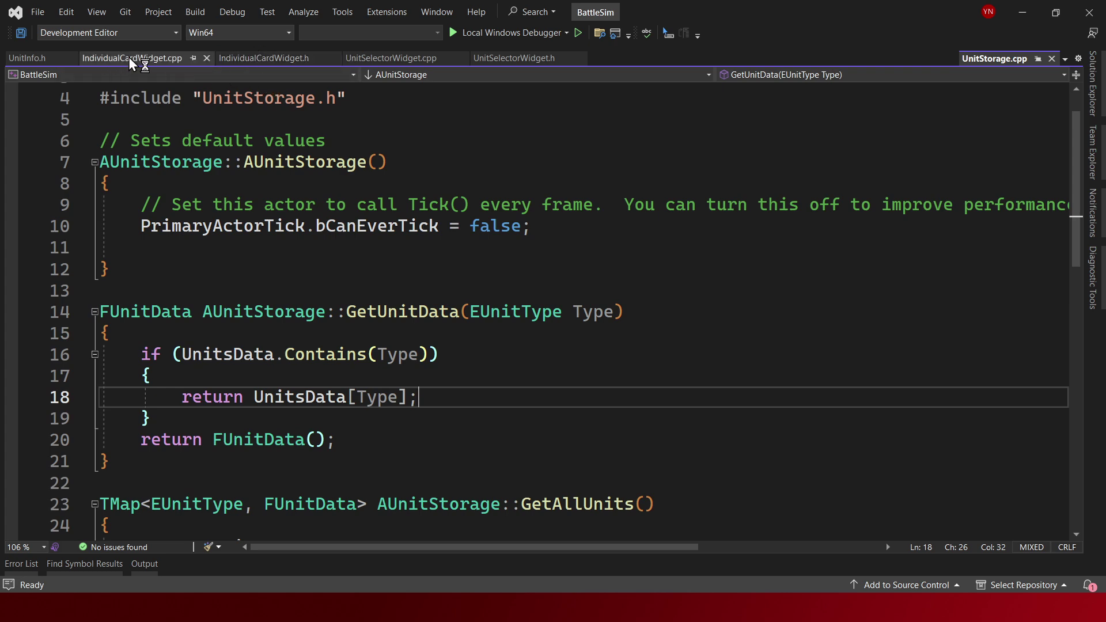
pyautogui.click(409, 57)
# Replace the Units.Contains check with Data = UnitStorage->GetUnitData(i) and save
pyautogui.scroll(-2, 341, 446)
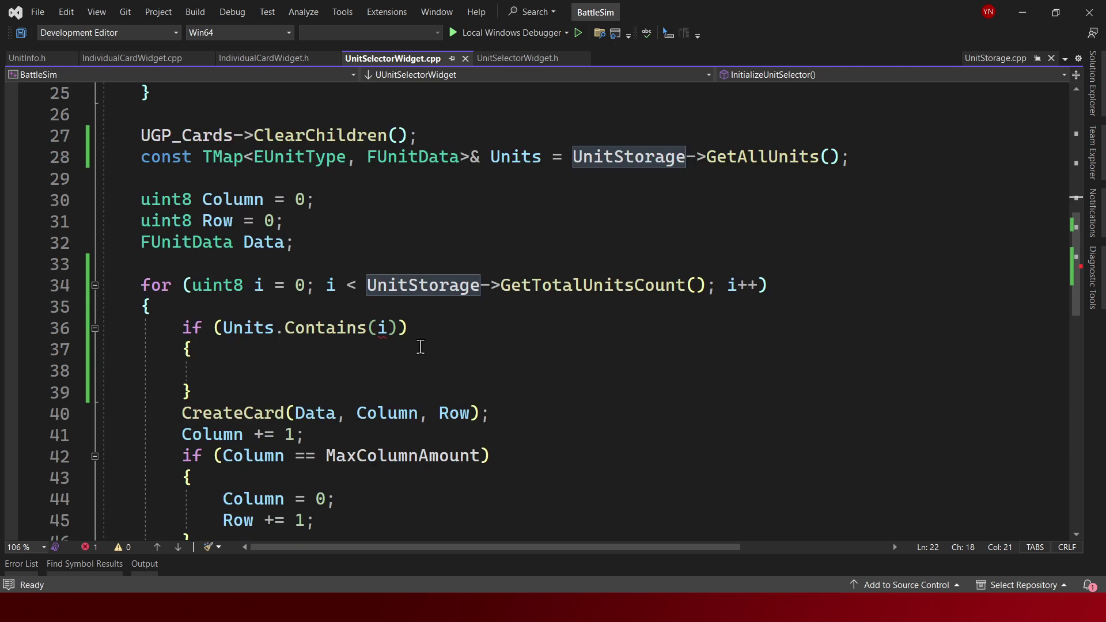
pyautogui.click(422, 329)
pyautogui.hotkey('ctrl', 'x')
pyautogui.hotkey('ctrl', 'x')
pyautogui.hotkey('ctrl', 'x')
pyautogui.hotkey('ctrl', 'x')
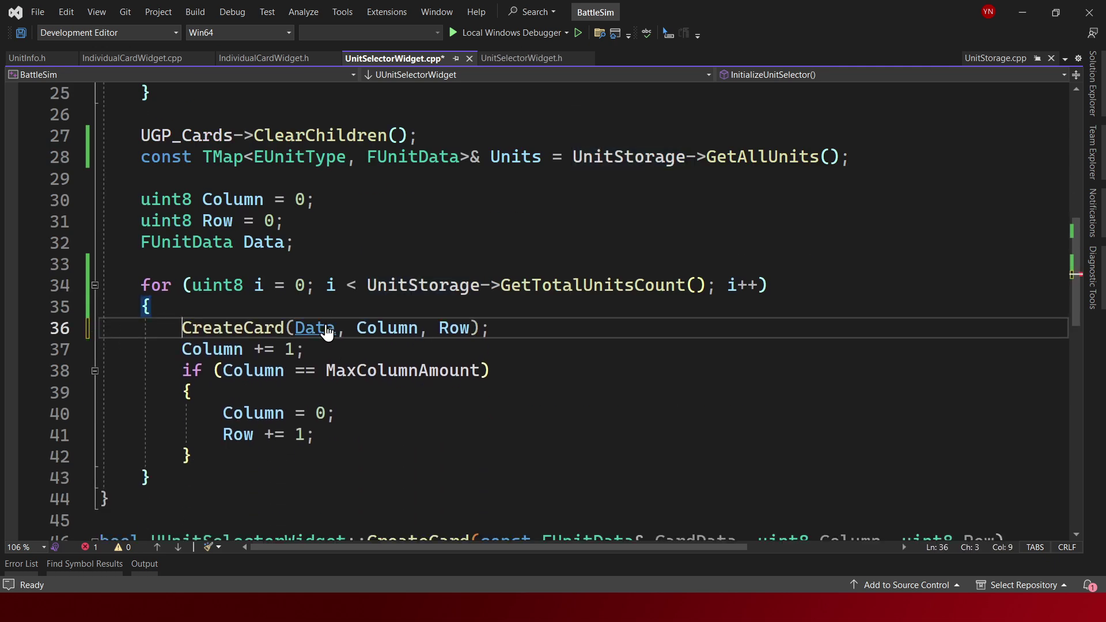
pyautogui.hotkey('ctrl', 'Return')
pyautogui.write('Data ')
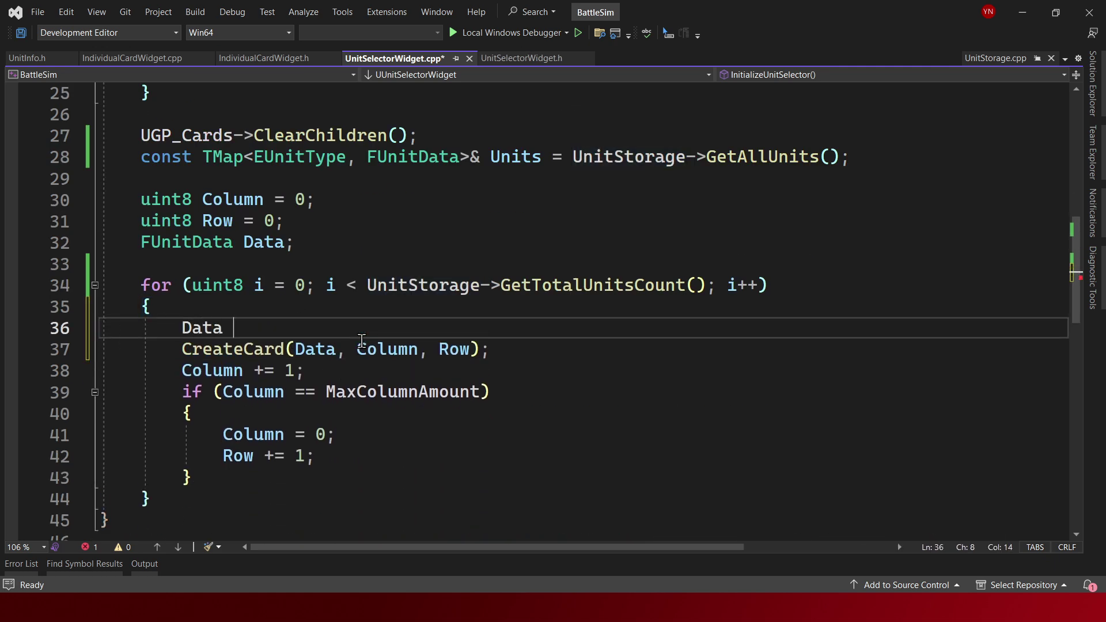
pyautogui.write('= UnitS')
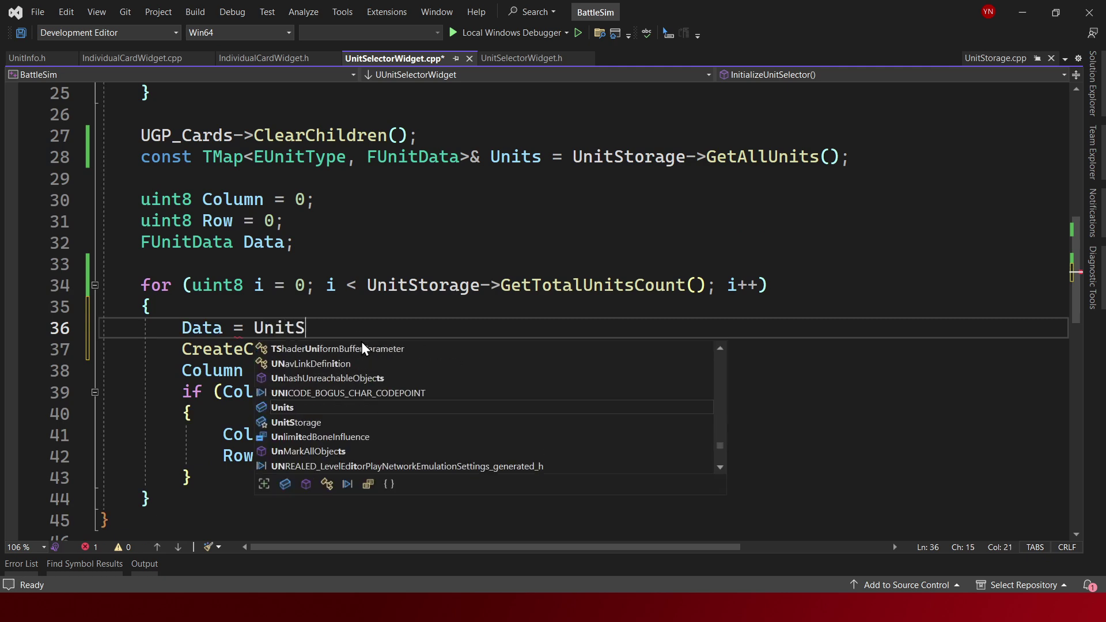
pyautogui.write('torage->GetU')
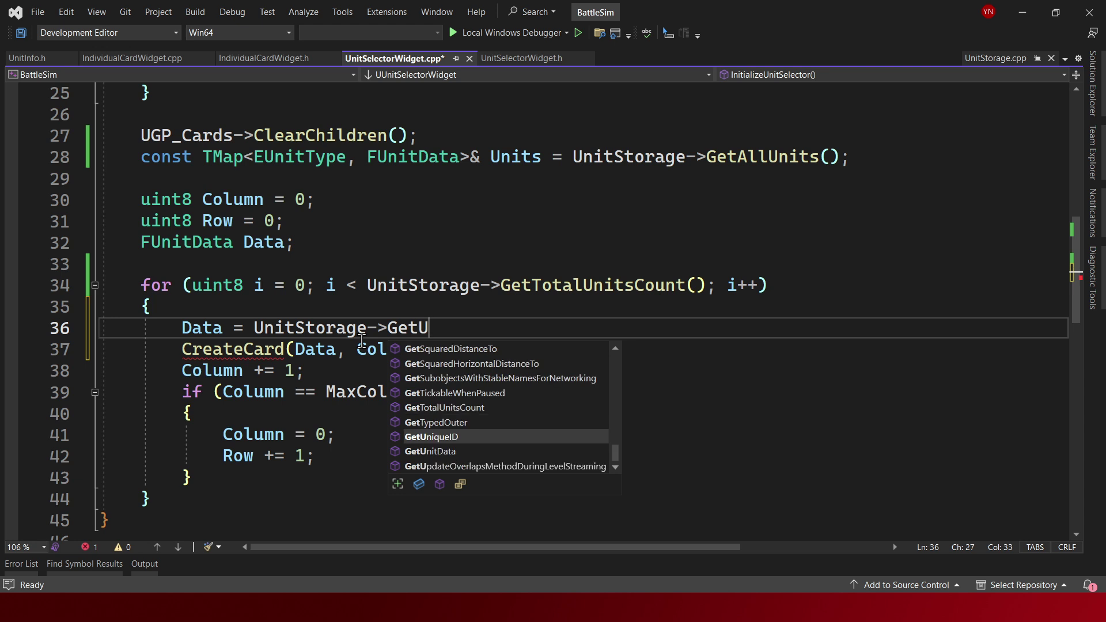
pyautogui.write('nitD')
pyautogui.press('Tab')
pyautogui.write('(')
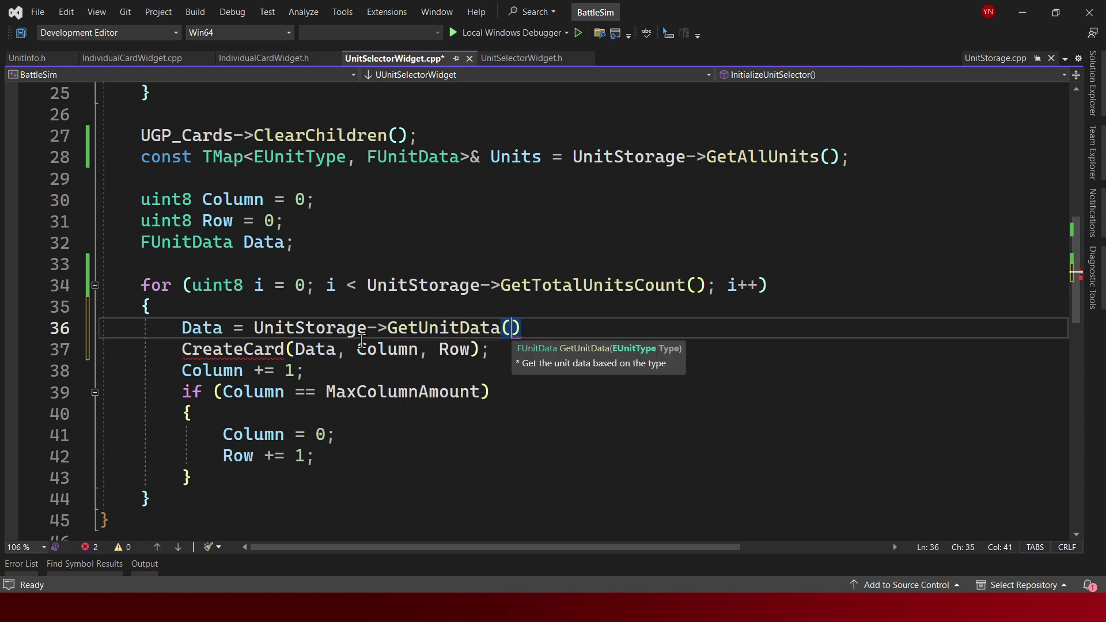
pyautogui.write('i)')
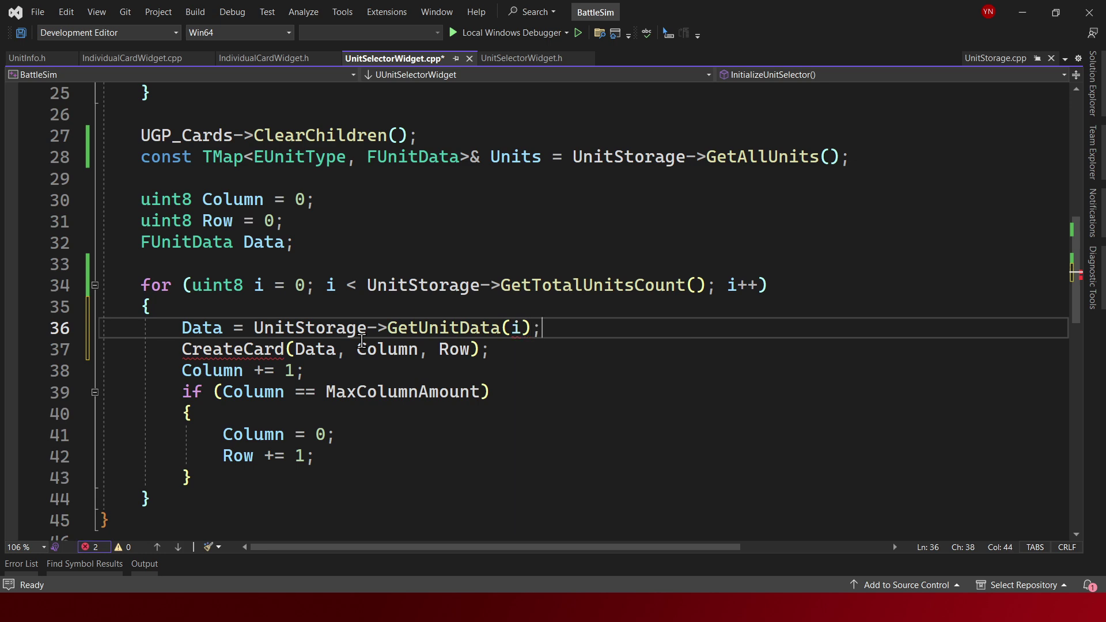
pyautogui.hotkey('ctrl', 's')
# Add an (EUnitType) cast before i in the GetUnitData call
pyautogui.press('Left')
pyautogui.press('Left')
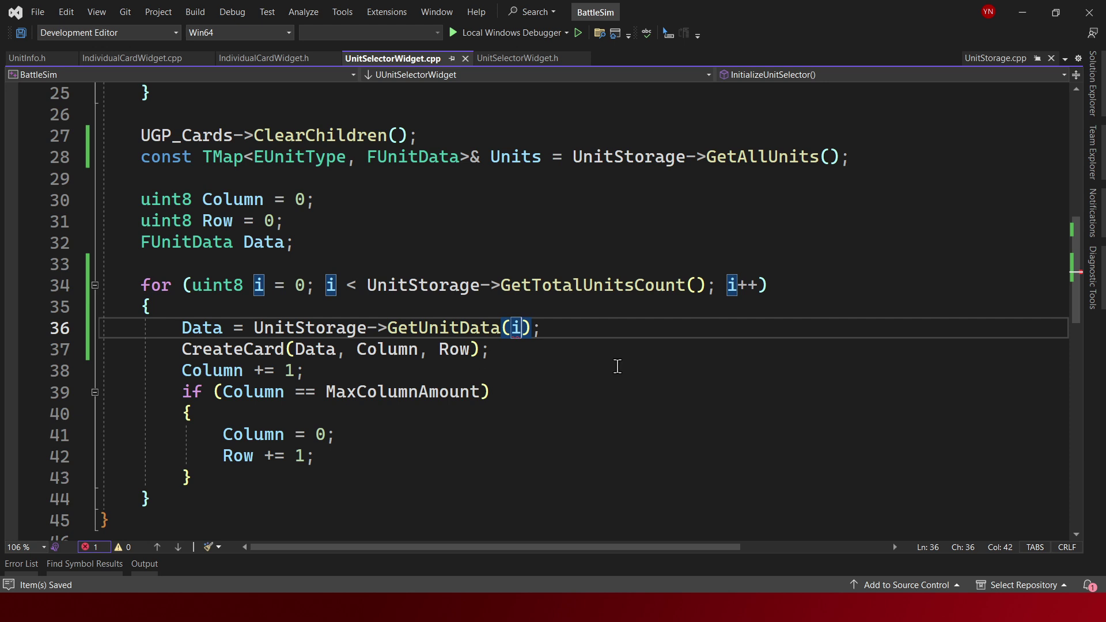
pyautogui.press('Left')
pyautogui.click(553, 240)
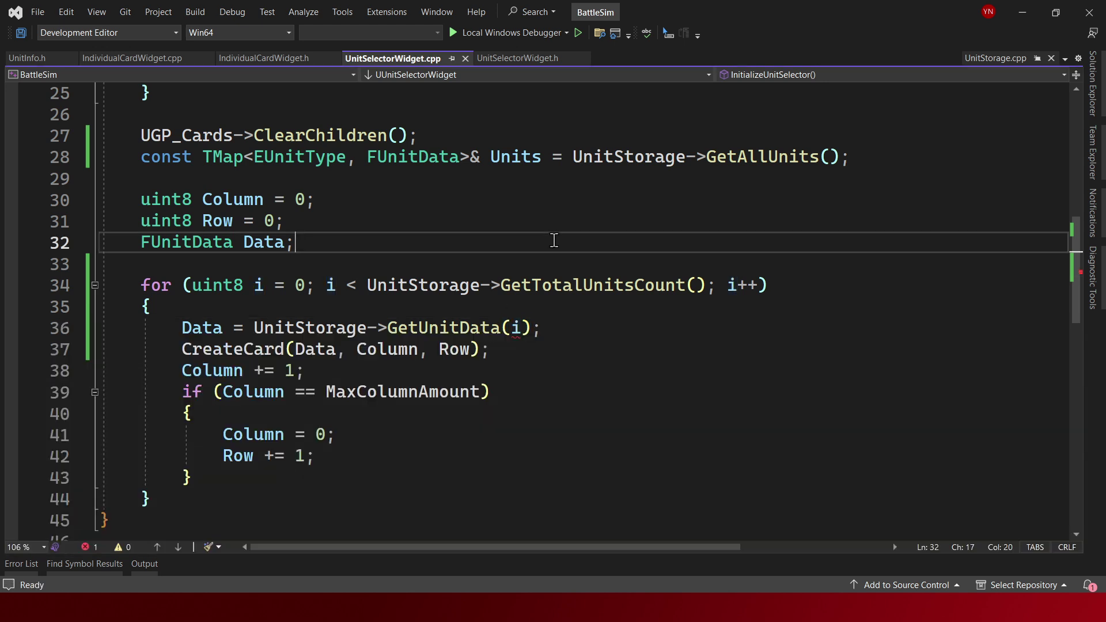
pyautogui.hotkey('ctrl', '-')
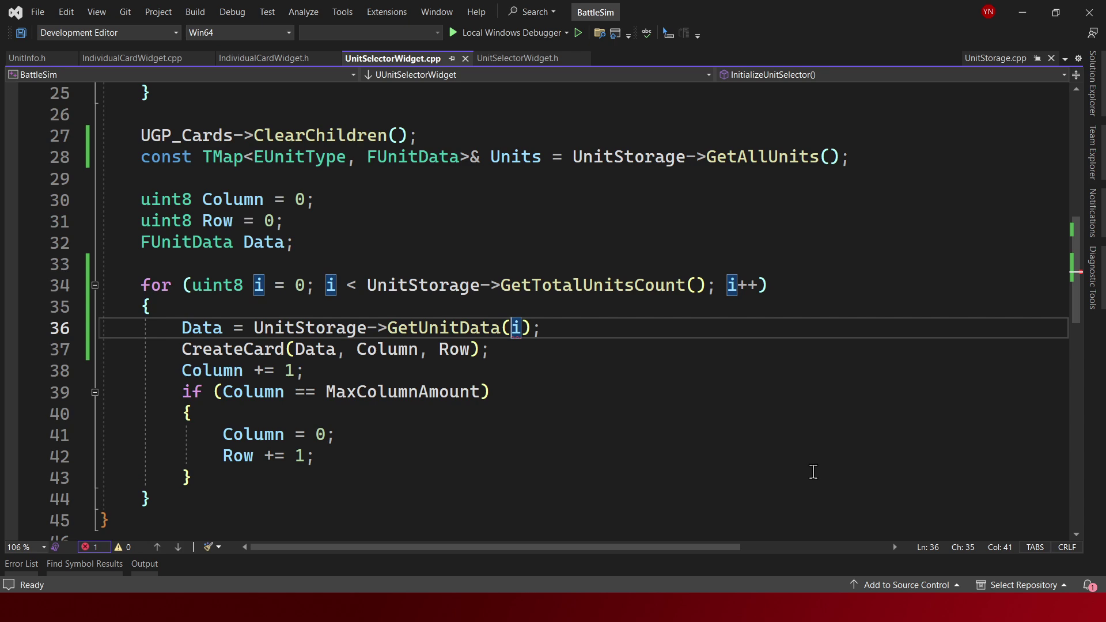
pyautogui.write('(')
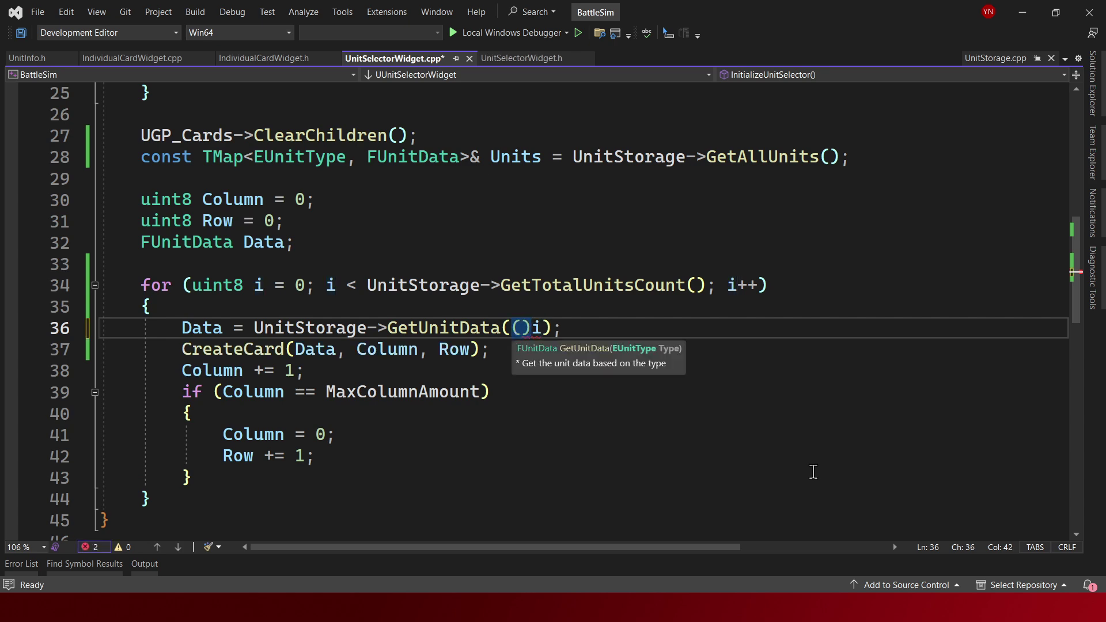
pyautogui.write('EU')
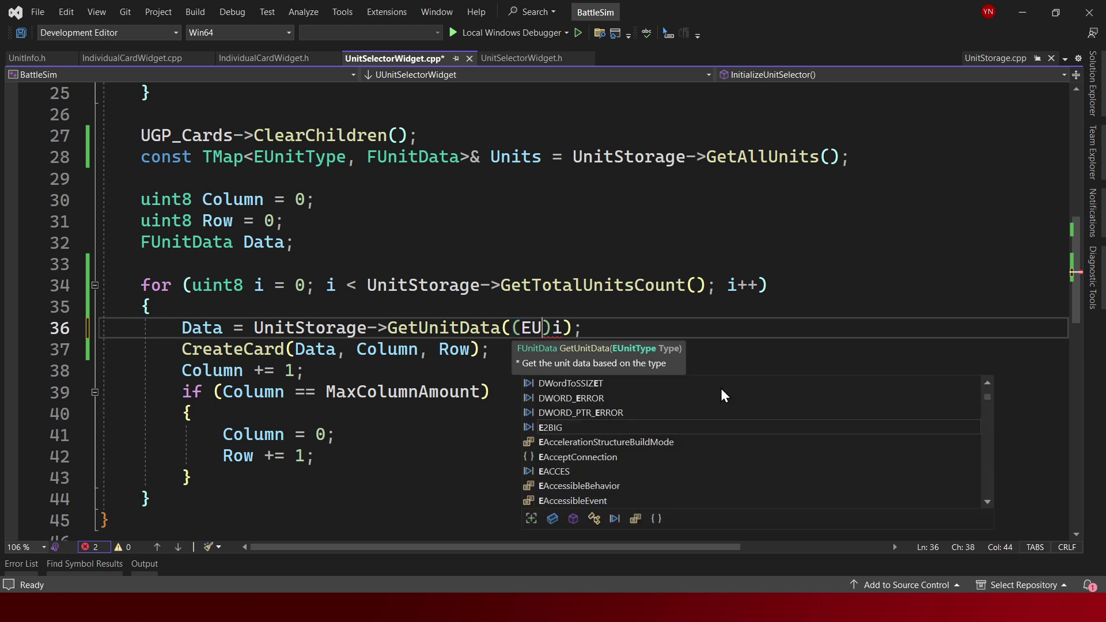
pyautogui.write('nitType')
pyautogui.press('Right')
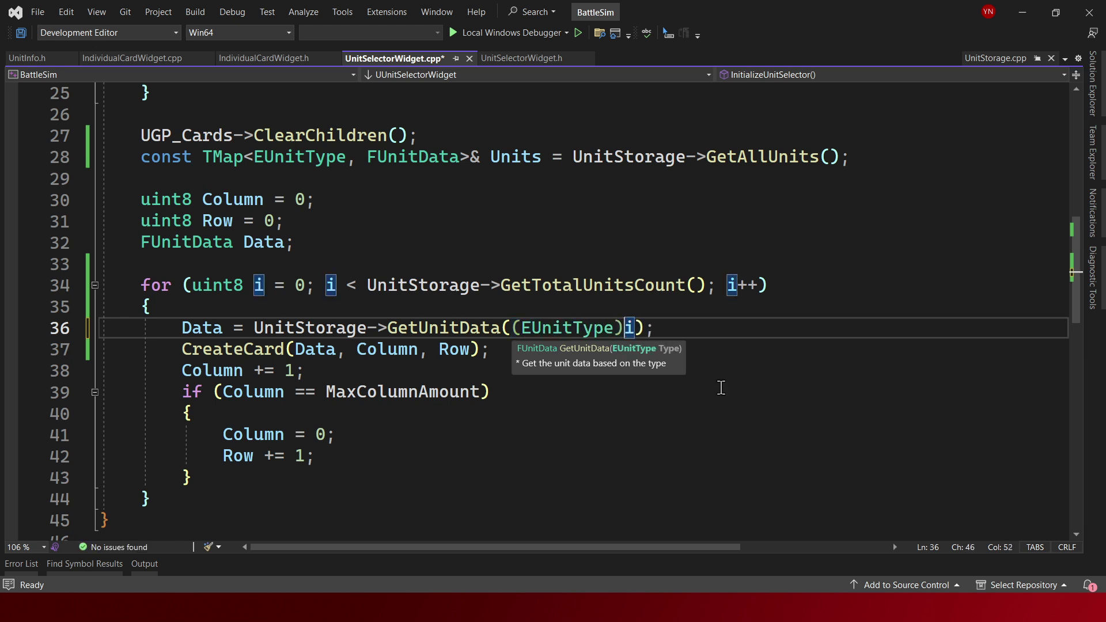
pyautogui.press('Right')
pyautogui.press('Down')
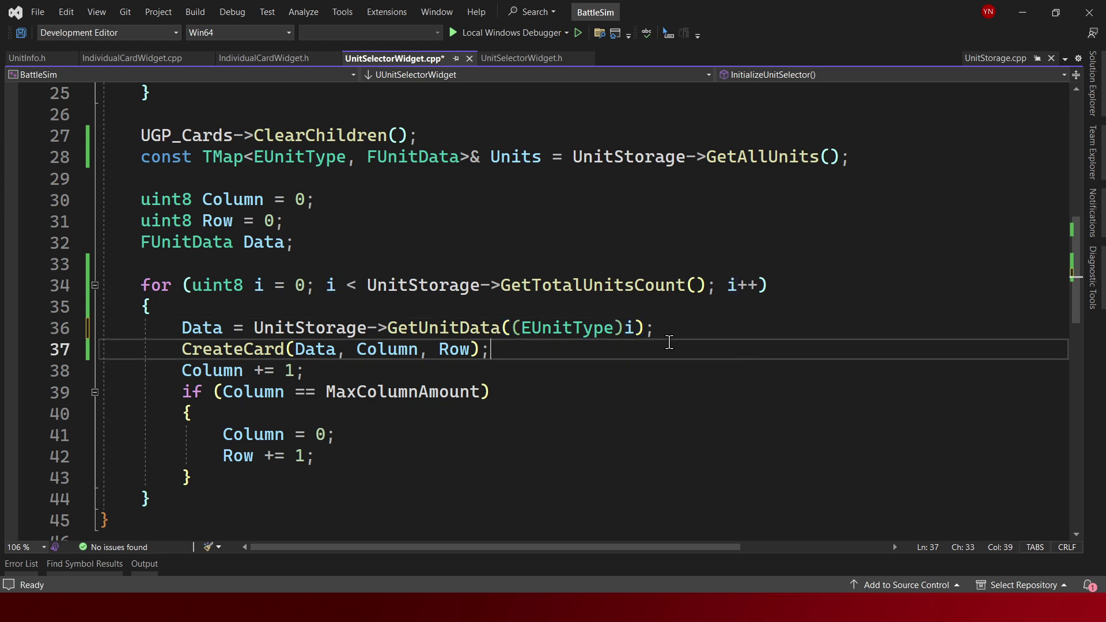
# Wrap i in parentheses so it reads GetUnitData((EUnitType)(i)), then review CreateCard's Column and Row arguments
pyautogui.click(615, 329)
pyautogui.press('Down')
pyautogui.click(618, 330)
pyautogui.press('Down')
pyautogui.press('Up')
pyautogui.click(634, 332)
pyautogui.hotkey('shift', 'Left')
pyautogui.write('(')
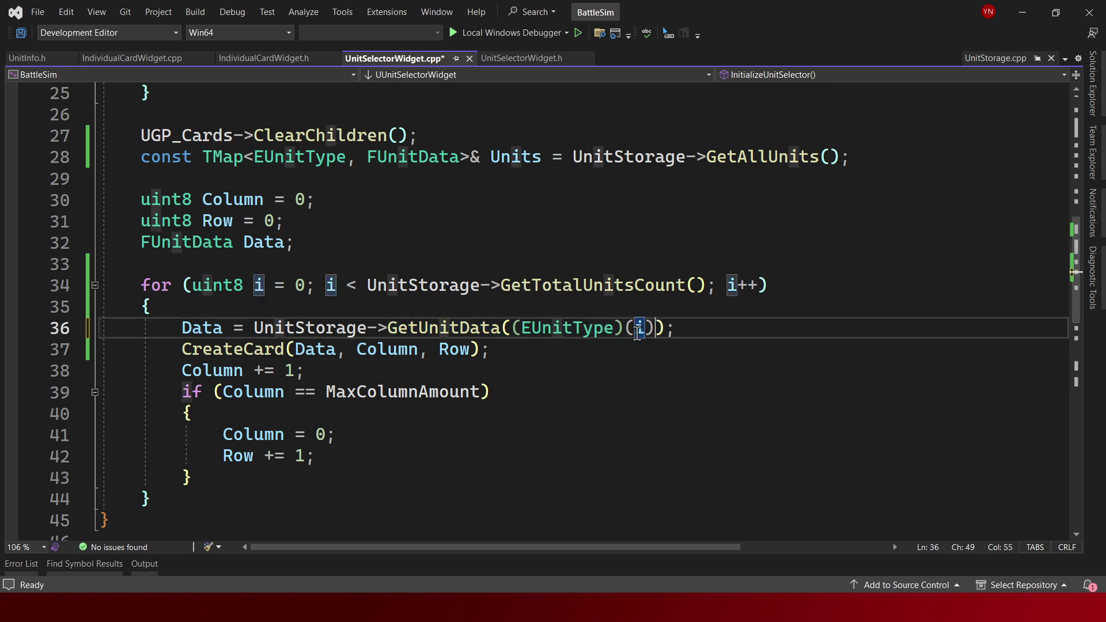
pyautogui.click(770, 334)
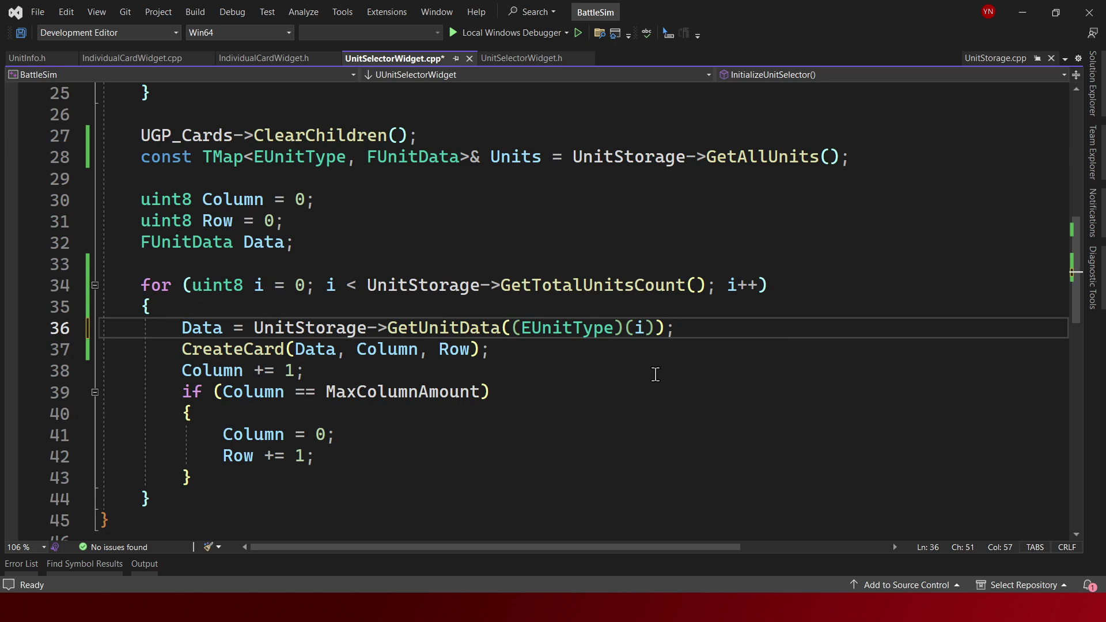
pyautogui.moveTo(776, 334); pyautogui.dragTo(182, 334)
pyautogui.click(528, 366)
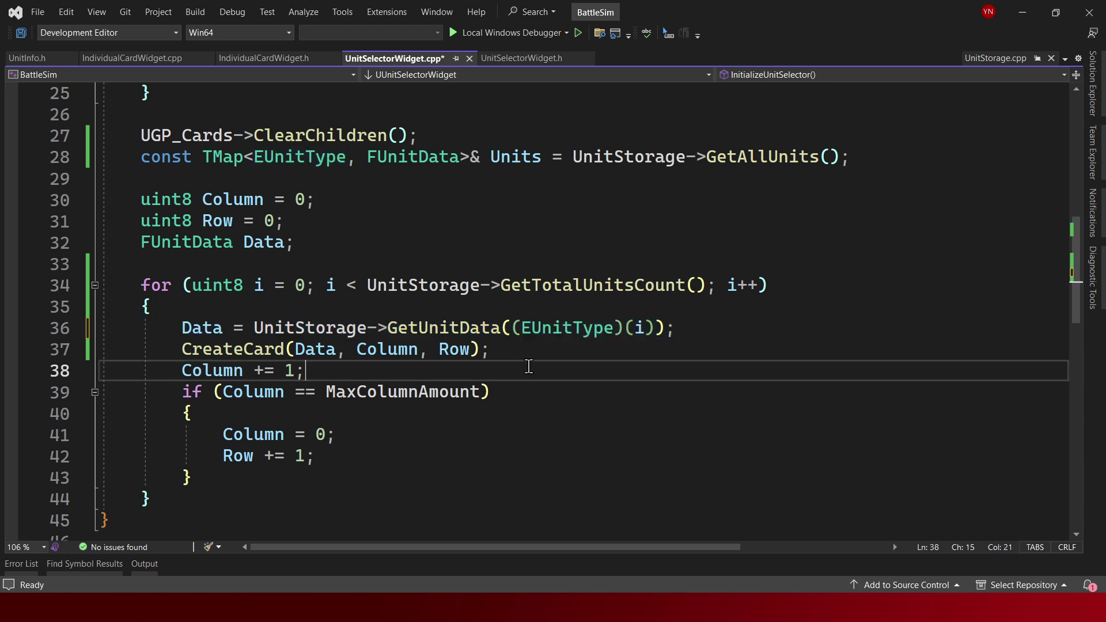
pyautogui.moveTo(714, 343); pyautogui.dragTo(377, 349)
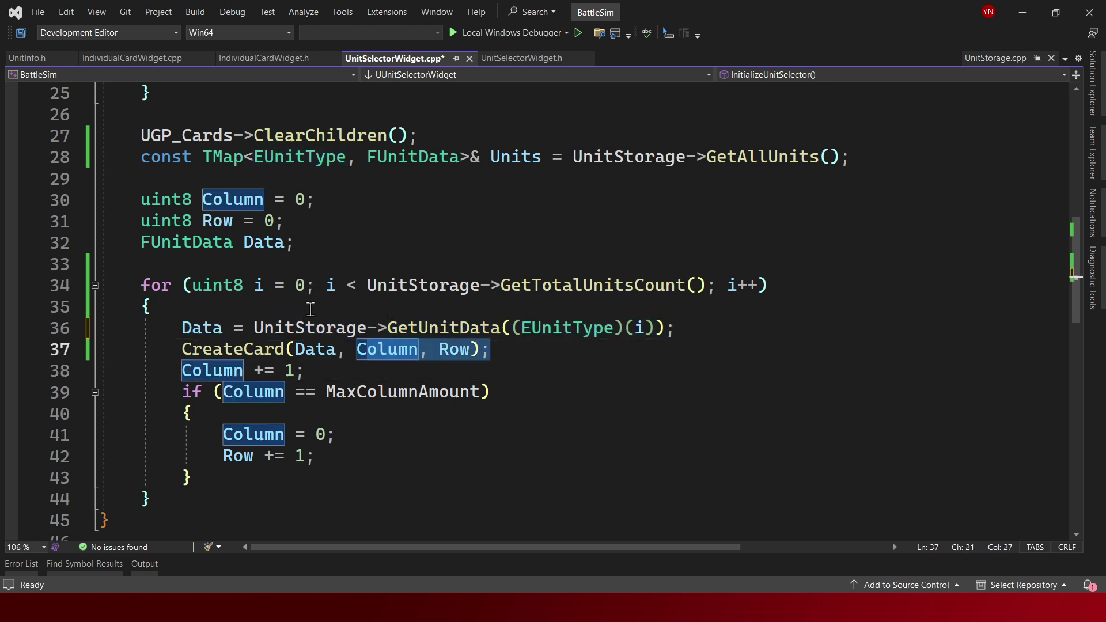
# Start the loop at i = 1 running while i <= GetTotalUnitsCount(), and save UnitSelectorWidget.cpp
pyautogui.doubleClick(301, 286)
pyautogui.write('1')
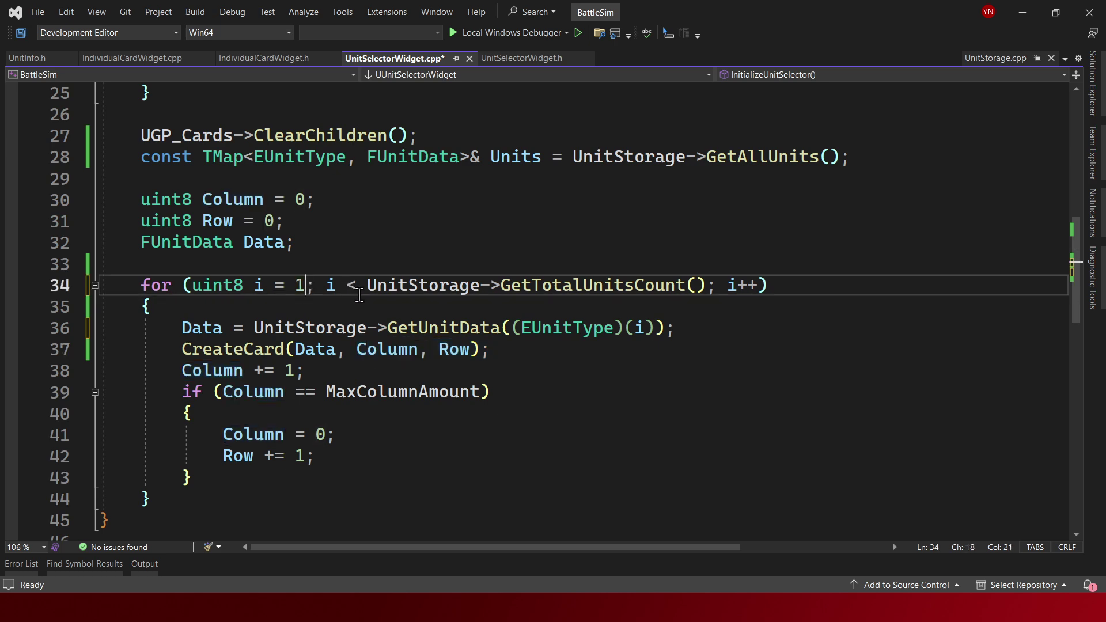
pyautogui.write('=')
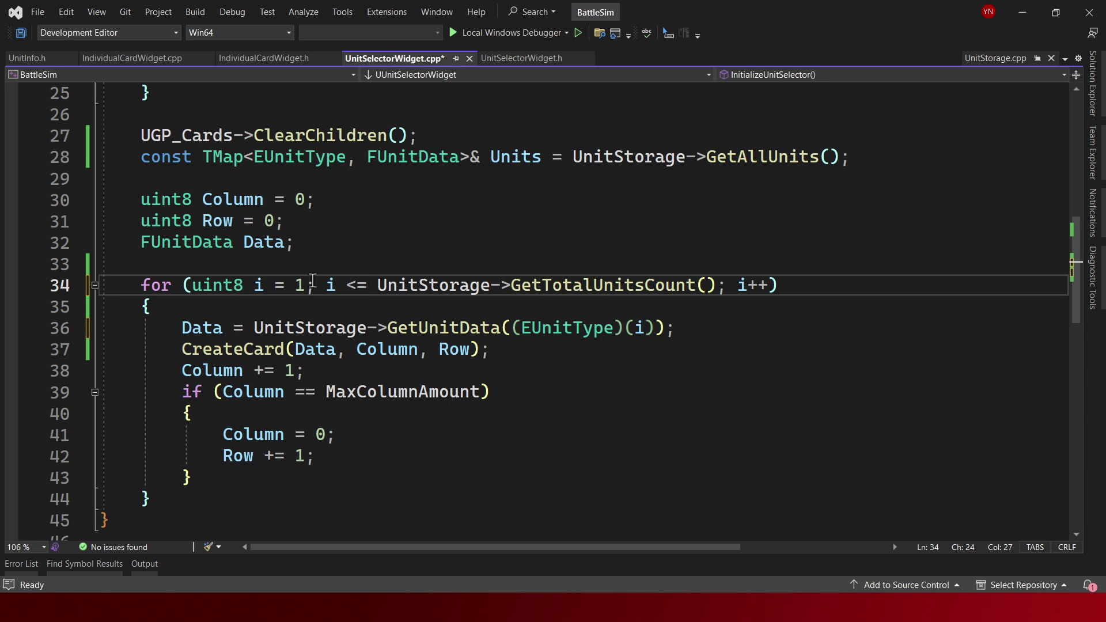
pyautogui.hotkey('ctrl', 's')
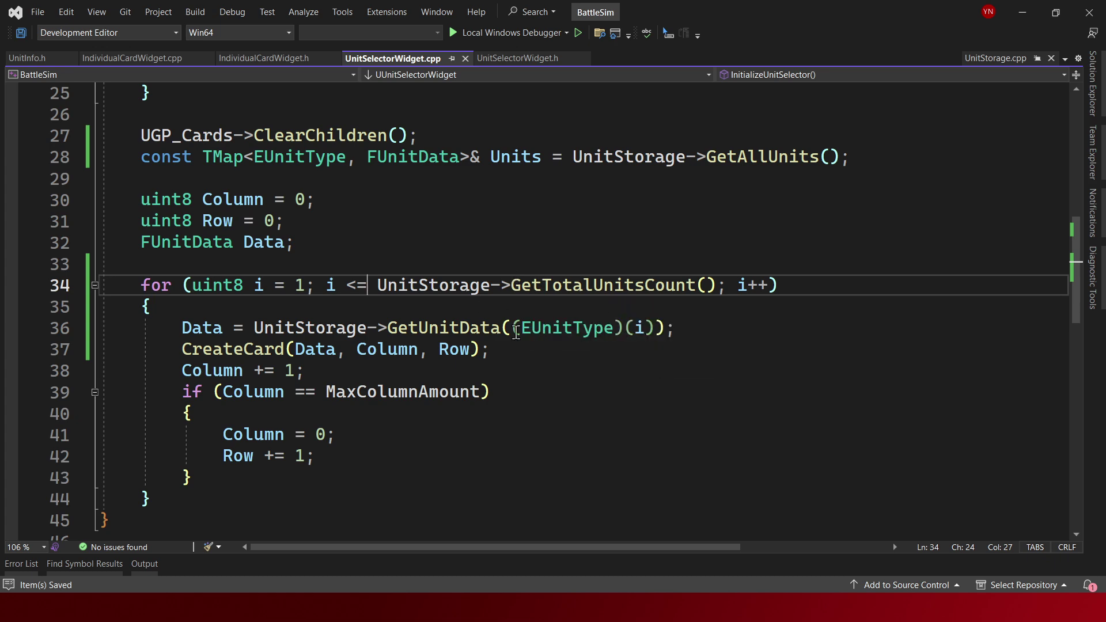
pyautogui.click(34, 60)
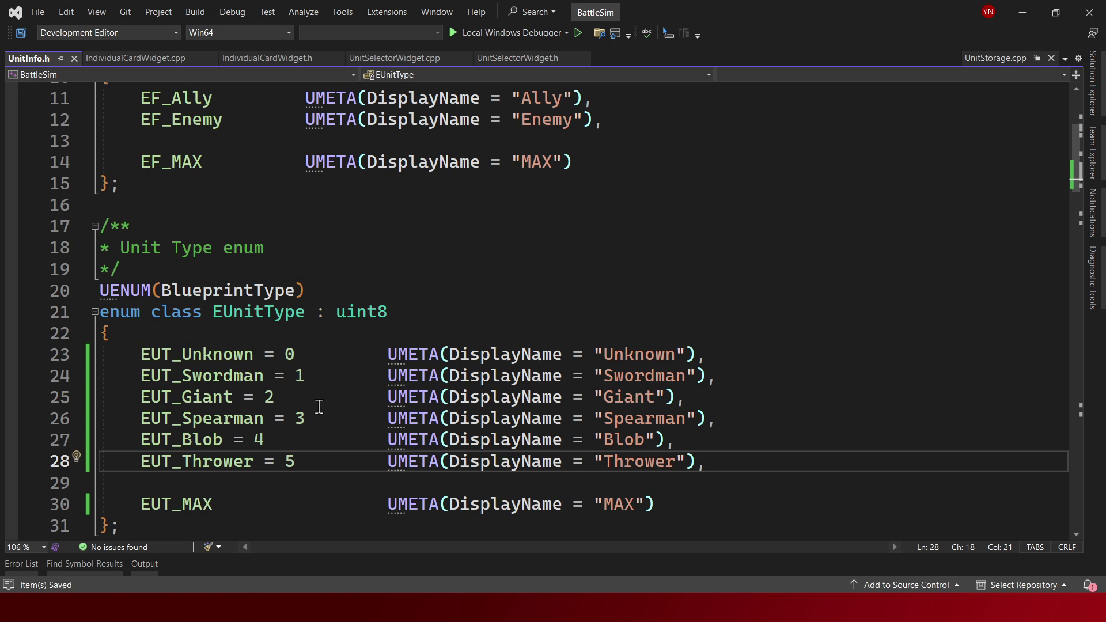
pyautogui.moveTo(305, 354); pyautogui.dragTo(155, 353)
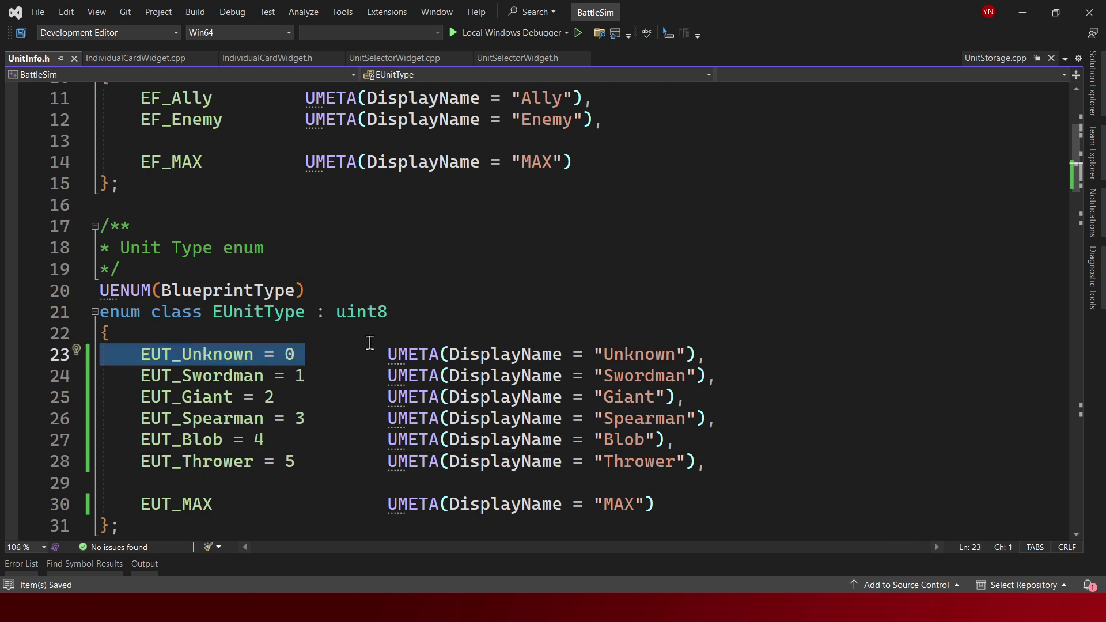
pyautogui.moveTo(344, 361); pyautogui.dragTo(181, 369)
pyautogui.moveTo(326, 377); pyautogui.dragTo(138, 377)
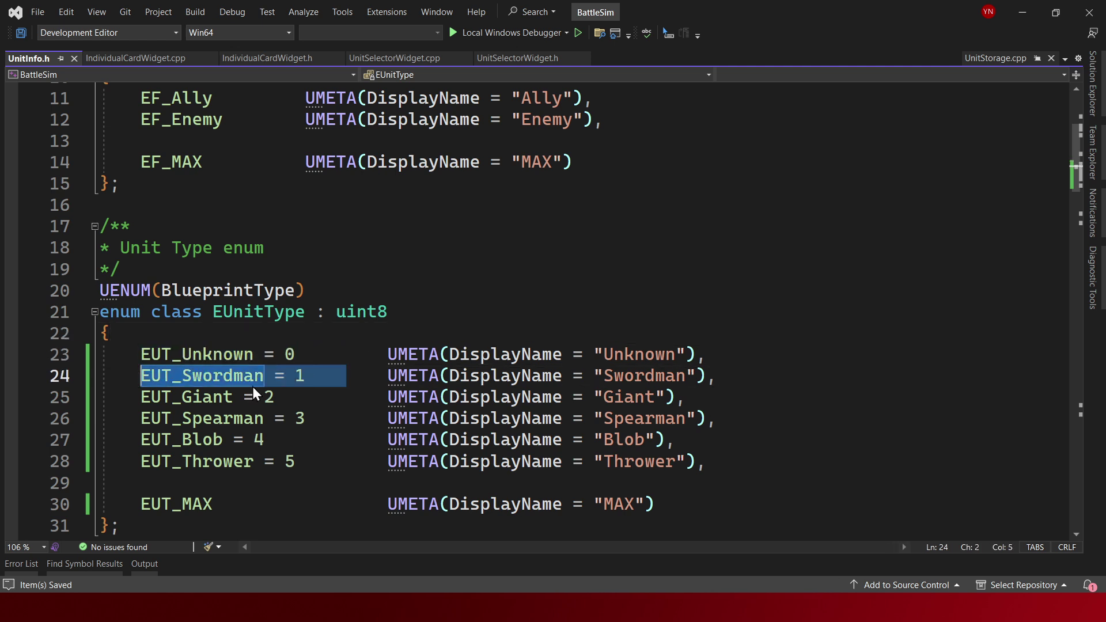
pyautogui.click(325, 380)
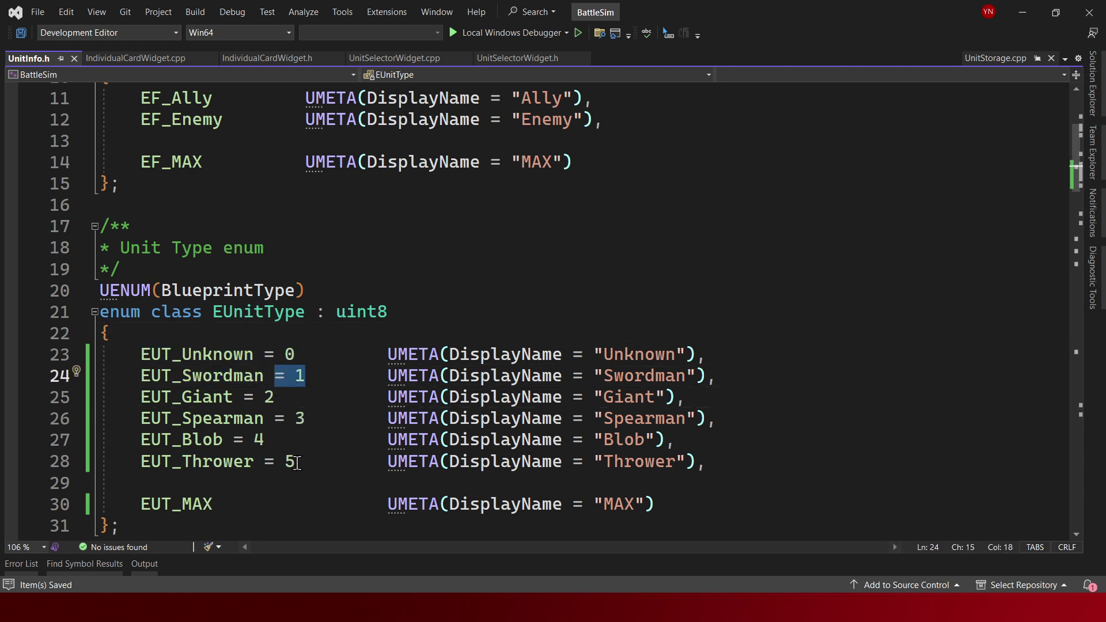
pyautogui.moveTo(295, 460); pyautogui.dragTo(286, 369)
pyautogui.click(278, 374)
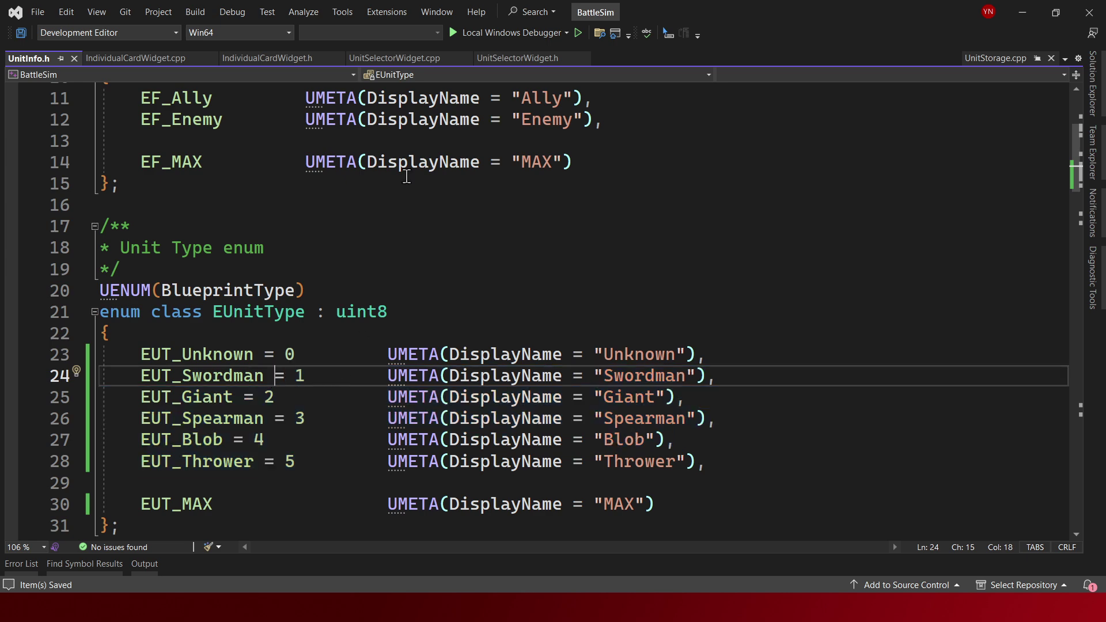
pyautogui.click(397, 59)
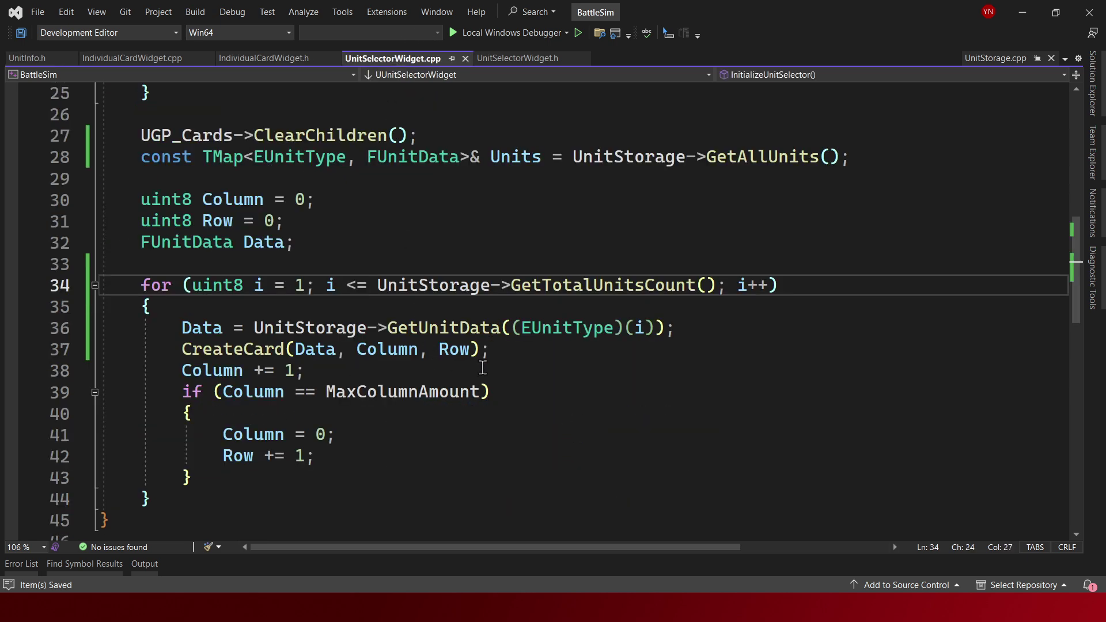
# Start a build of the BattleSim project with Ctrl+Shift+B
pyautogui.click(792, 320)
pyautogui.click(321, 328)
pyautogui.moveTo(556, 355); pyautogui.dragTo(128, 350)
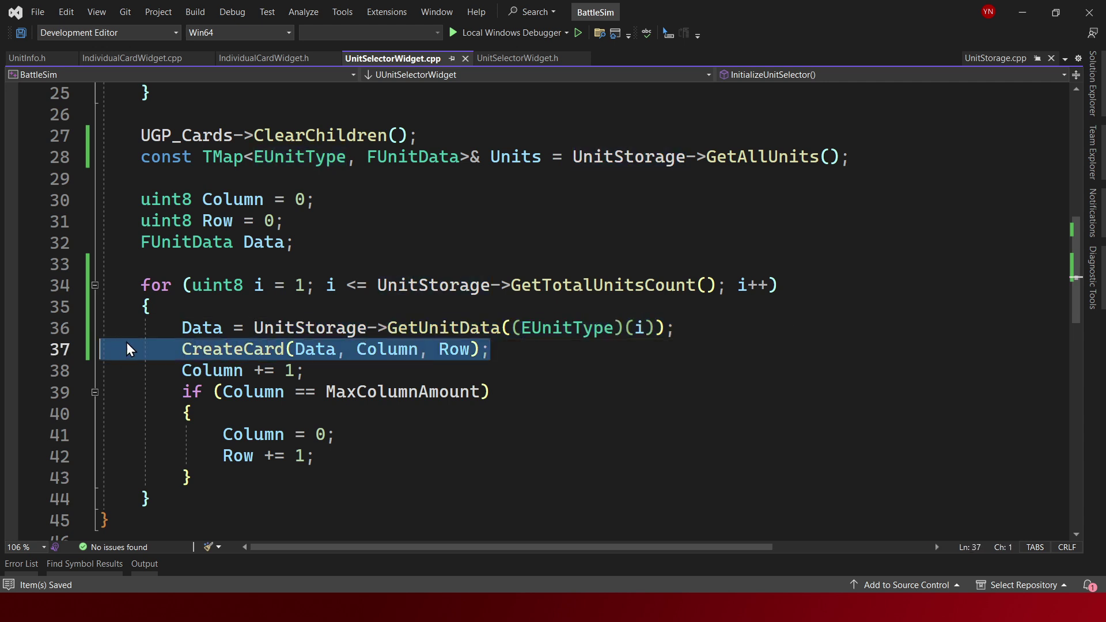
pyautogui.click(604, 329)
pyautogui.click(730, 327)
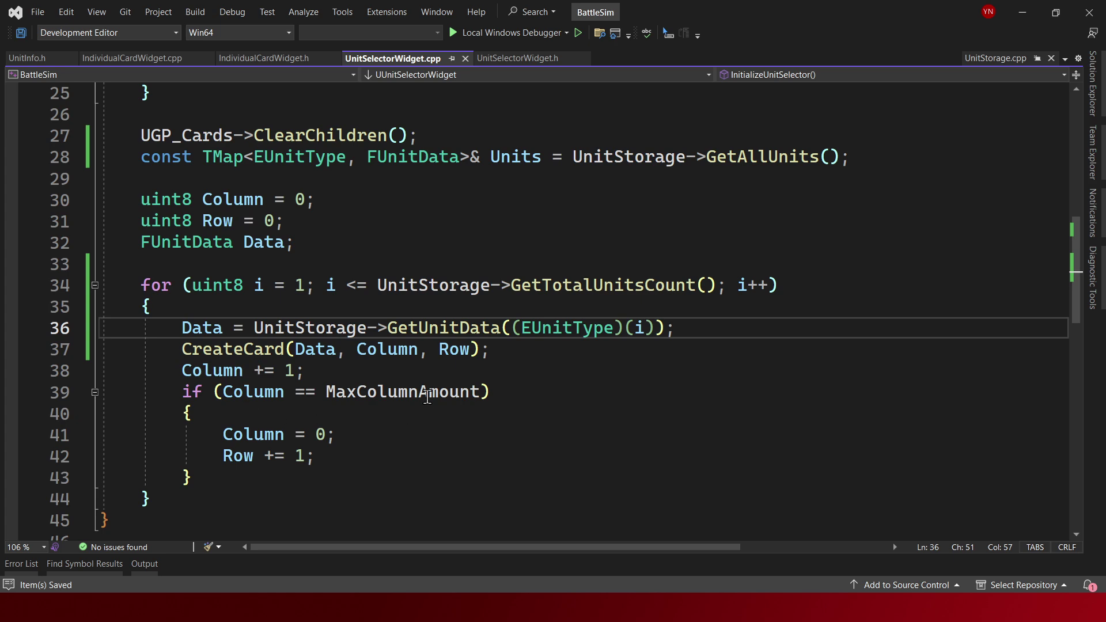
pyautogui.moveTo(363, 399)
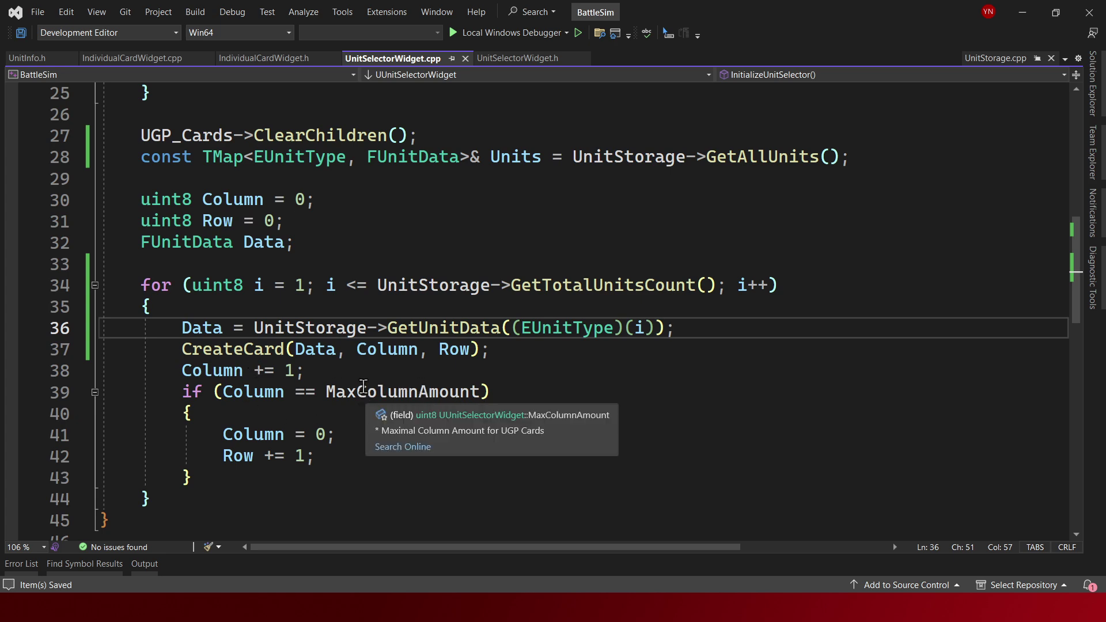
pyautogui.click(228, 354)
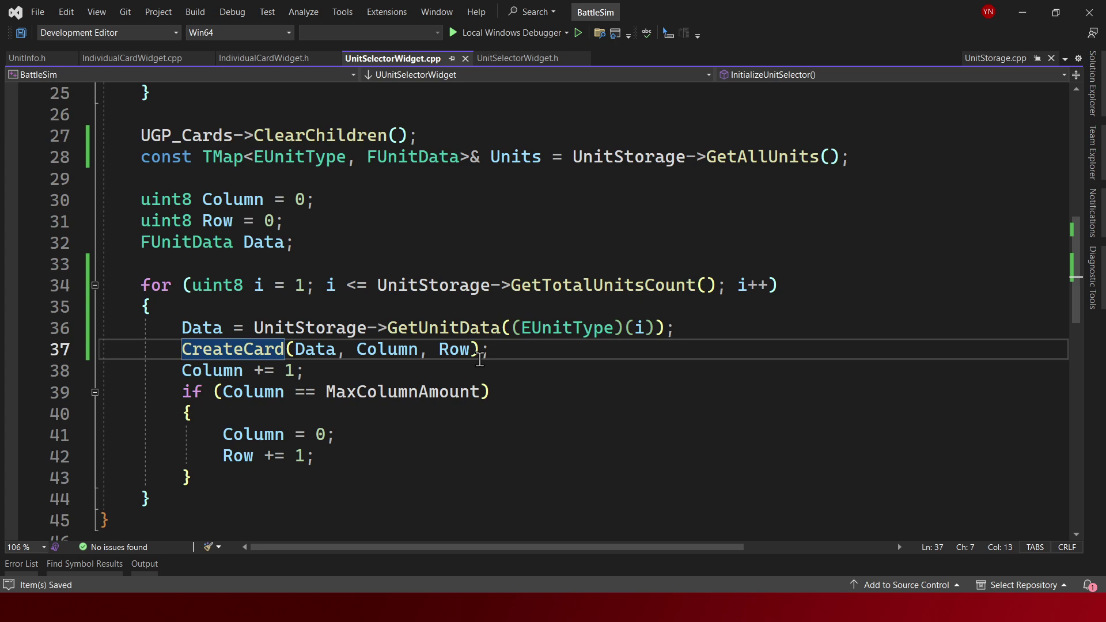
pyautogui.hotkey('ctrl', 'shift', 'b')
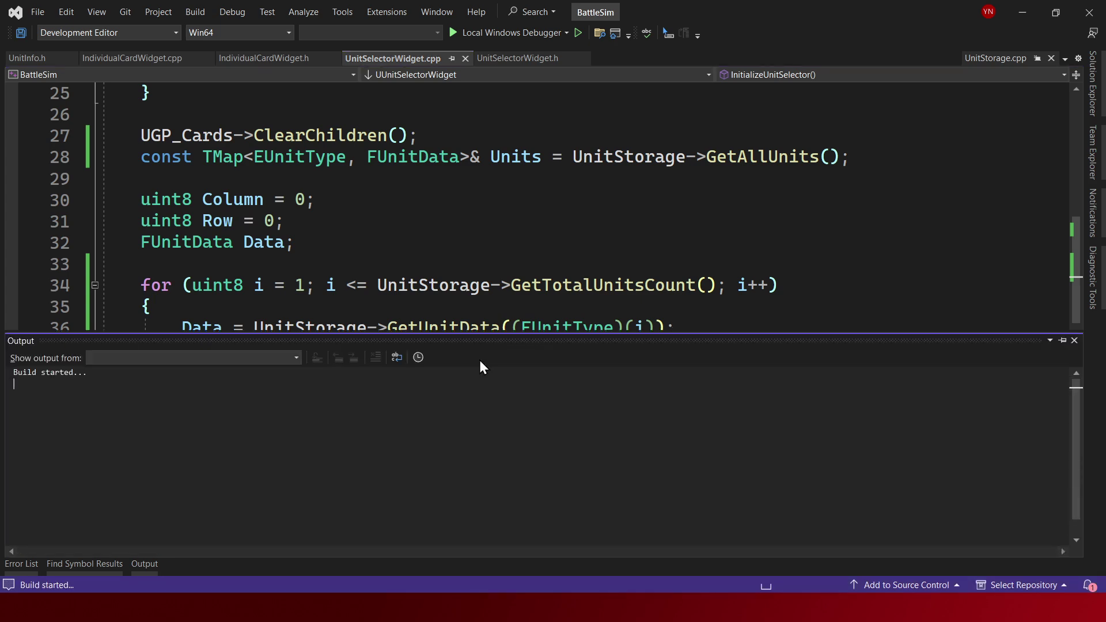
# Review the TMap Units declaration on line 28 while the build runs
pyautogui.click(470, 285)
pyautogui.scroll(1, 469, 311)
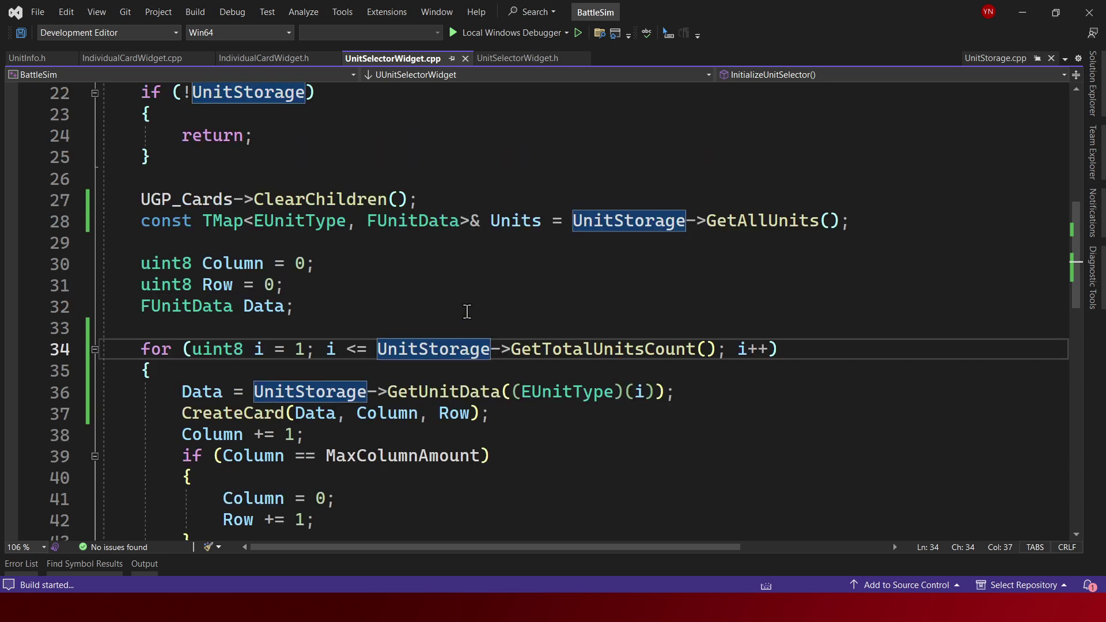
pyautogui.scroll(1, 471, 312)
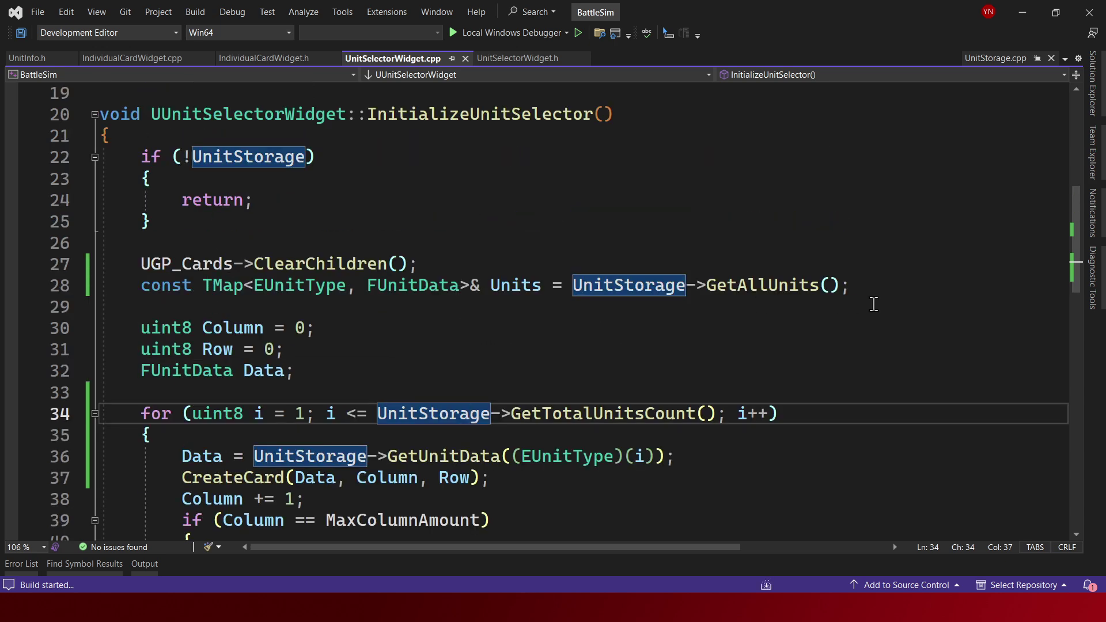
pyautogui.moveTo(917, 303); pyautogui.dragTo(571, 288)
pyautogui.click(265, 285)
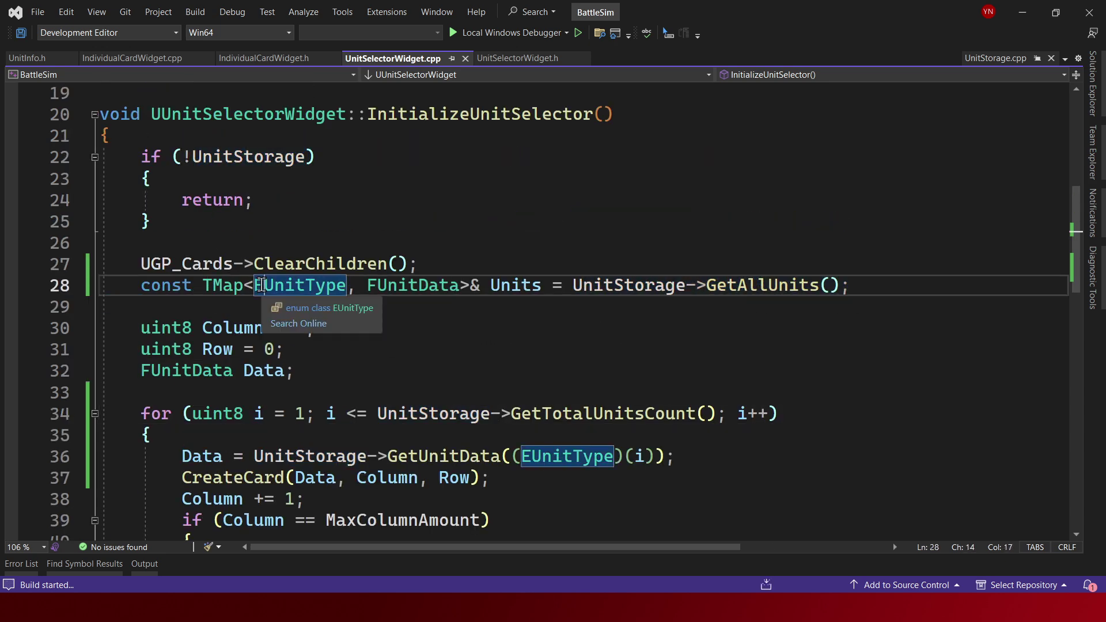
pyautogui.moveTo(142, 279)
pyautogui.mouseDown()
pyautogui.moveTo(516, 285)
pyautogui.moveTo(424, 282)
pyautogui.mouseUp()
pyautogui.tripleClick(515, 285)
pyautogui.doubleClick(516, 285)
pyautogui.moveTo(476, 288)
pyautogui.mouseDown()
pyautogui.moveTo(125, 286)
pyautogui.moveTo(541, 288)
pyautogui.mouseUp()
pyautogui.click(218, 312)
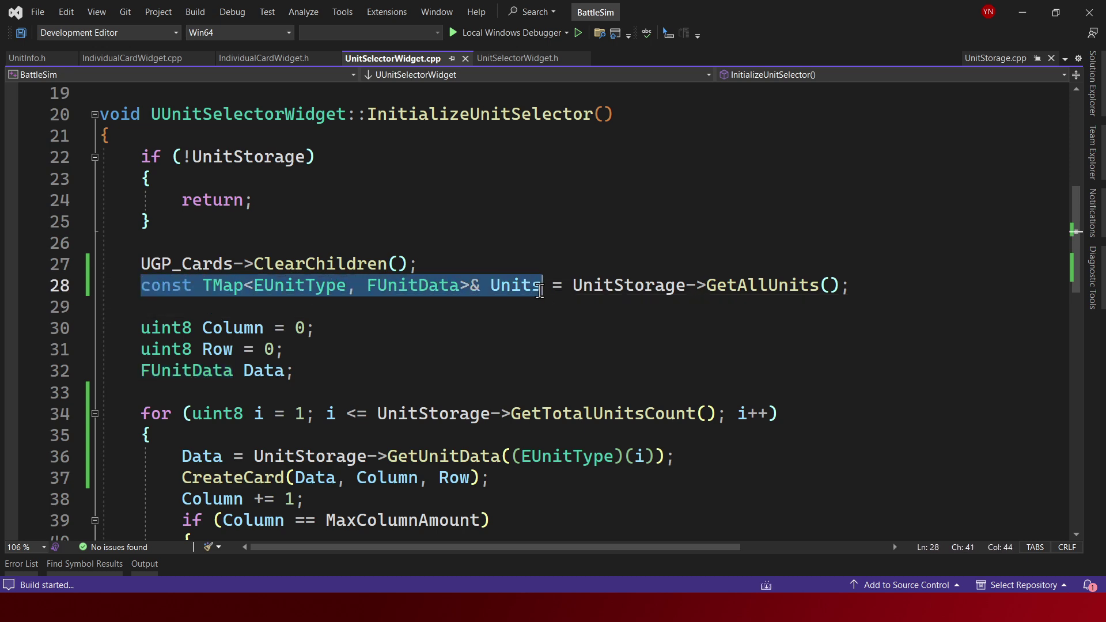
pyautogui.click(511, 311)
# Review the GetUnitData cast on line 36 and the loop's i = 1 start
pyautogui.scroll(-1, 489, 314)
pyautogui.scroll(-1, 359, 281)
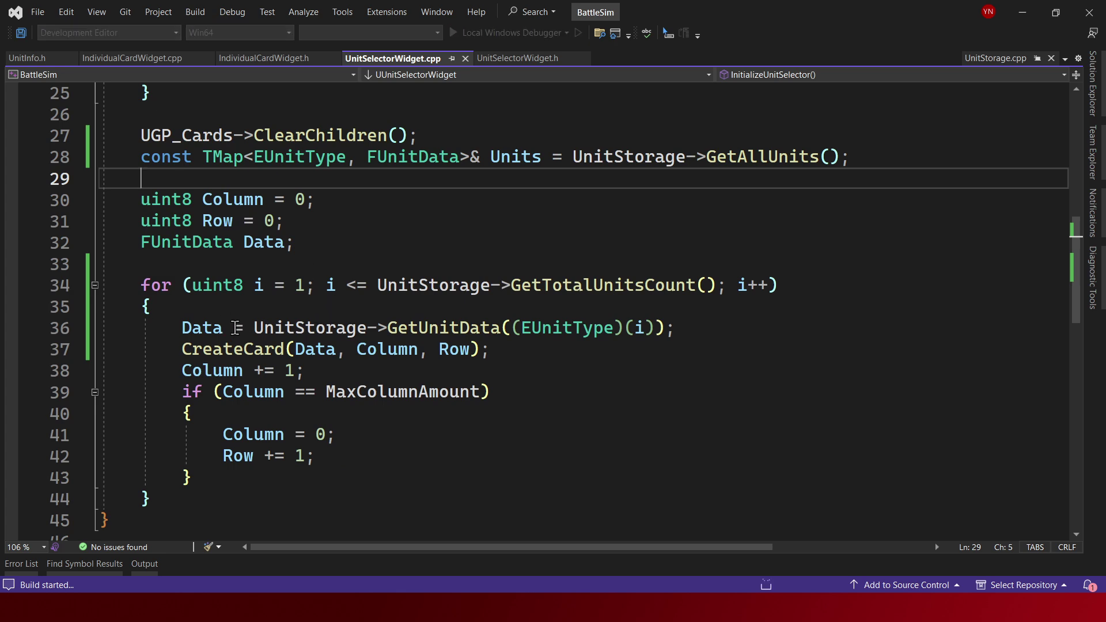
pyautogui.moveTo(247, 329); pyautogui.dragTo(518, 329)
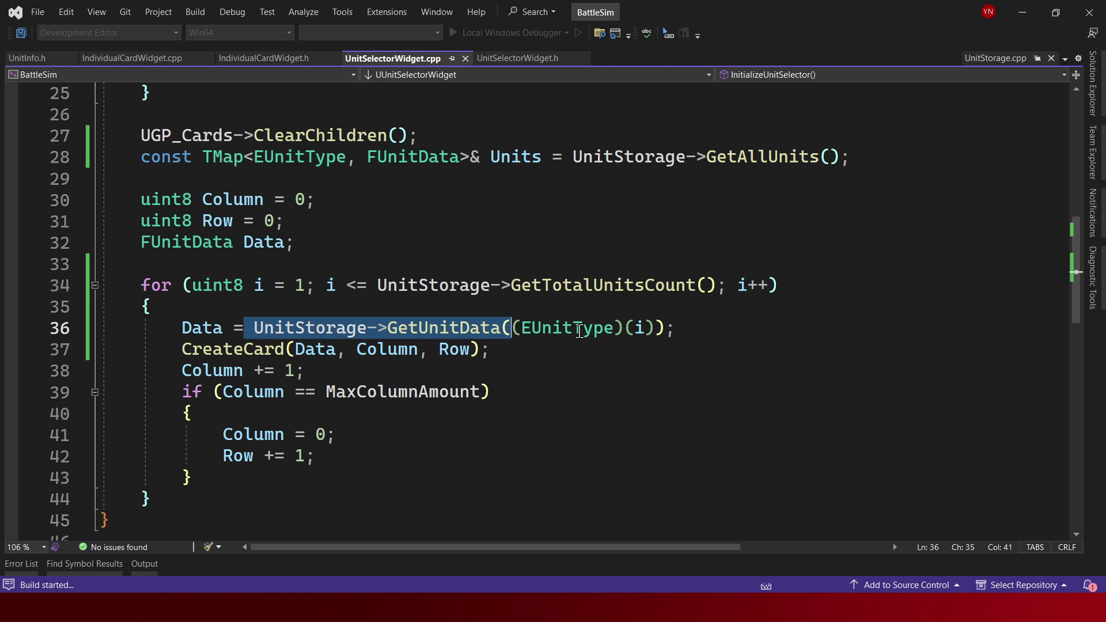
pyautogui.moveTo(678, 329); pyautogui.dragTo(622, 328)
pyautogui.click(637, 328)
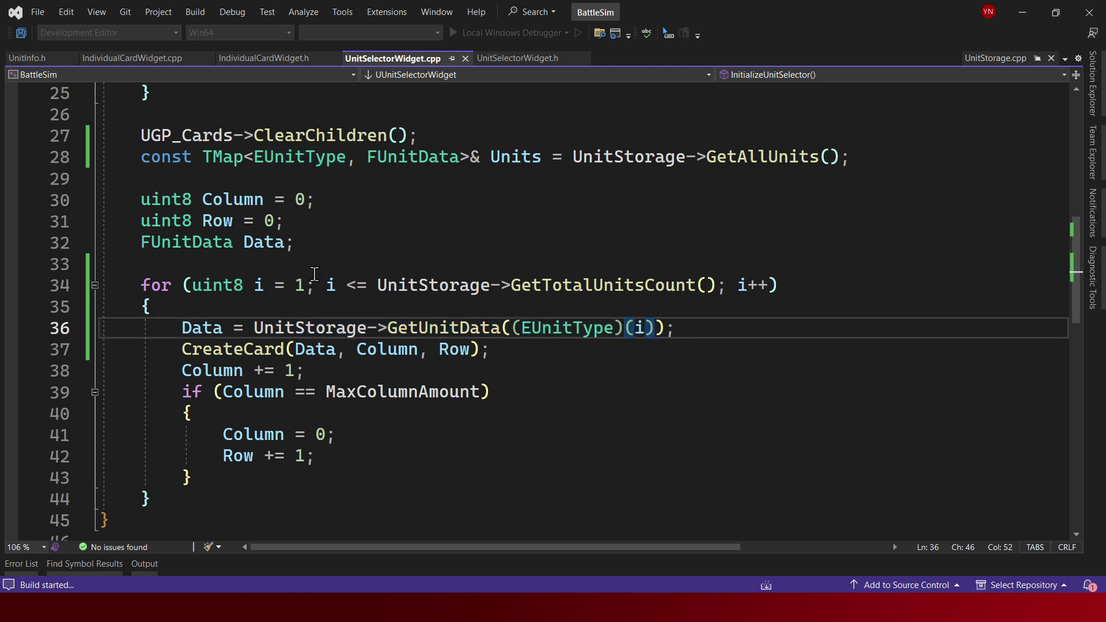
pyautogui.click(254, 286)
pyautogui.moveTo(254, 287); pyautogui.dragTo(304, 286)
pyautogui.click(303, 286)
pyautogui.doubleClick(300, 286)
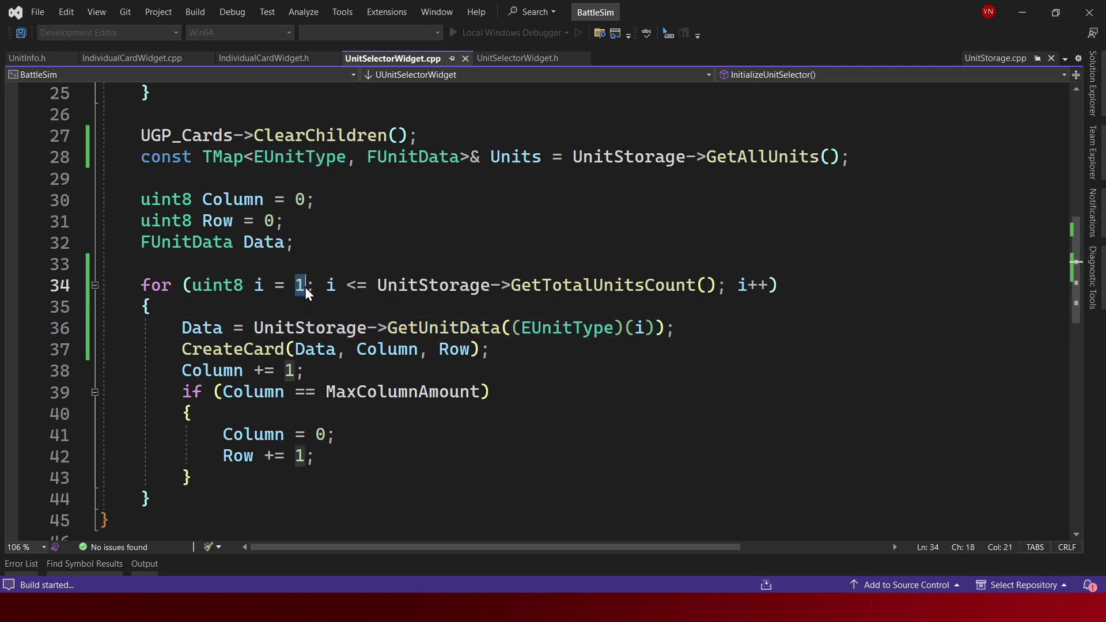
# Compare with EUT_Swordman = 1 in UnitInfo.h, then show the build output log
pyautogui.click(26, 60)
pyautogui.moveTo(305, 375); pyautogui.dragTo(127, 369)
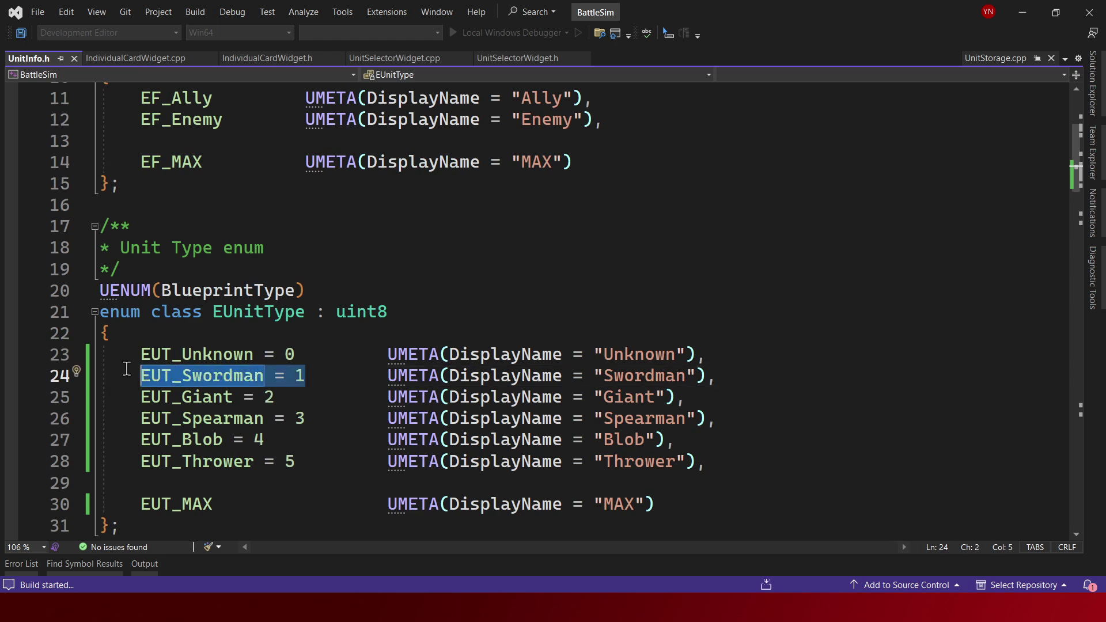
pyautogui.click(386, 56)
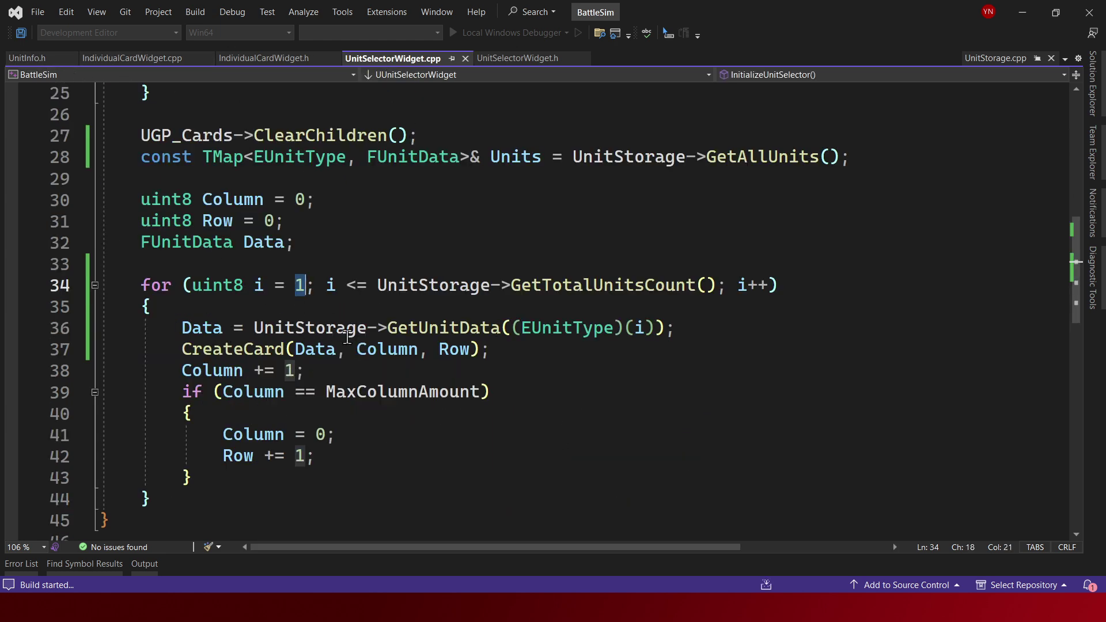
pyautogui.moveTo(513, 328); pyautogui.dragTo(652, 326)
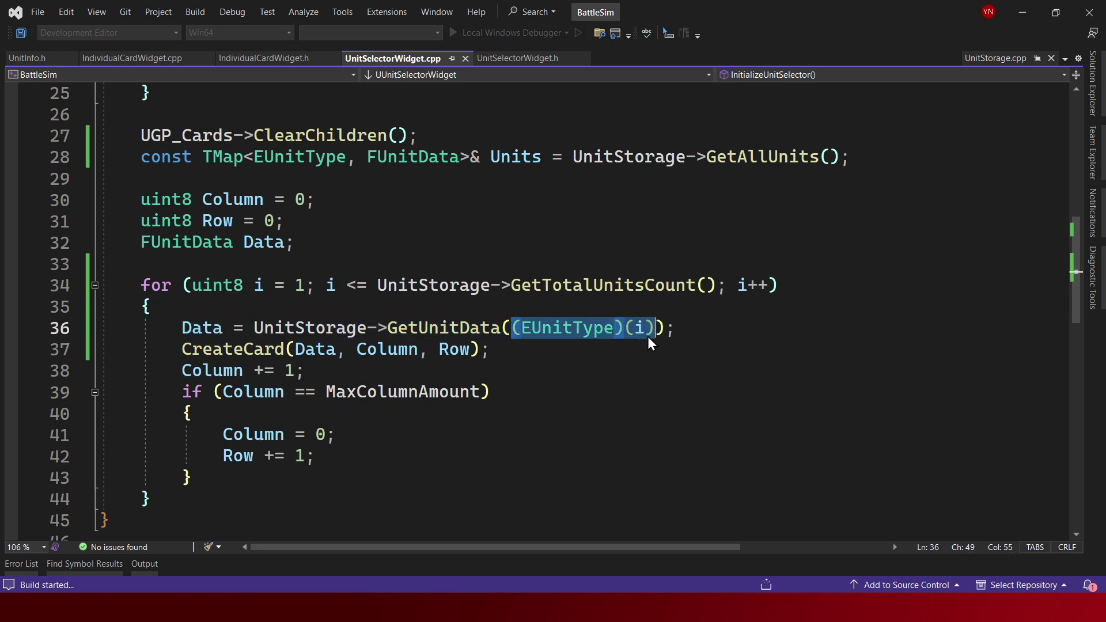
pyautogui.doubleClick(538, 335)
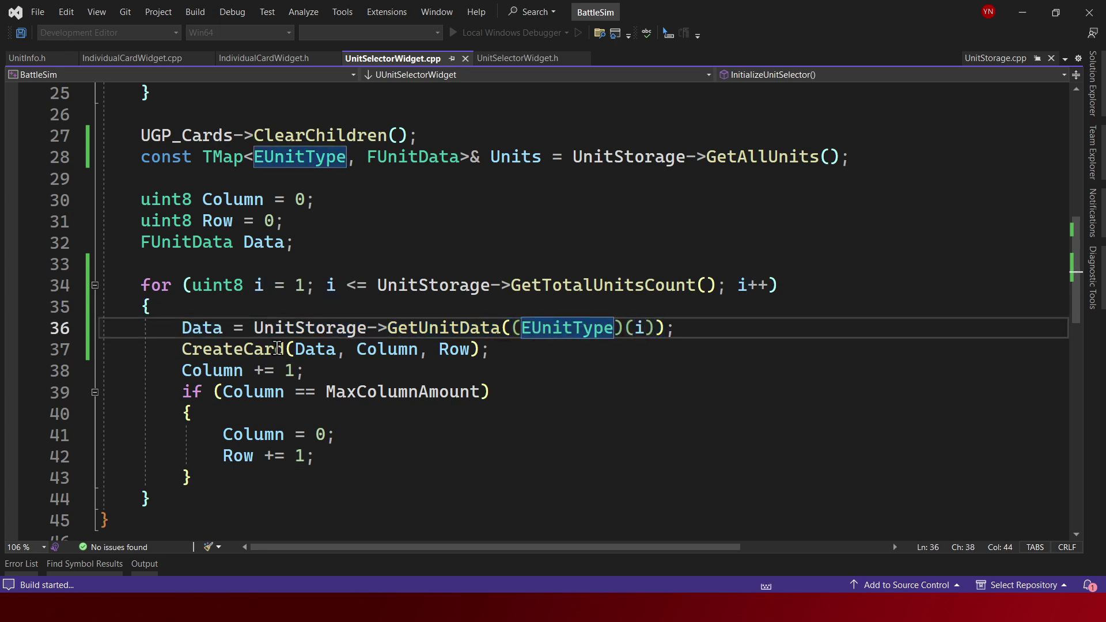
pyautogui.click(326, 351)
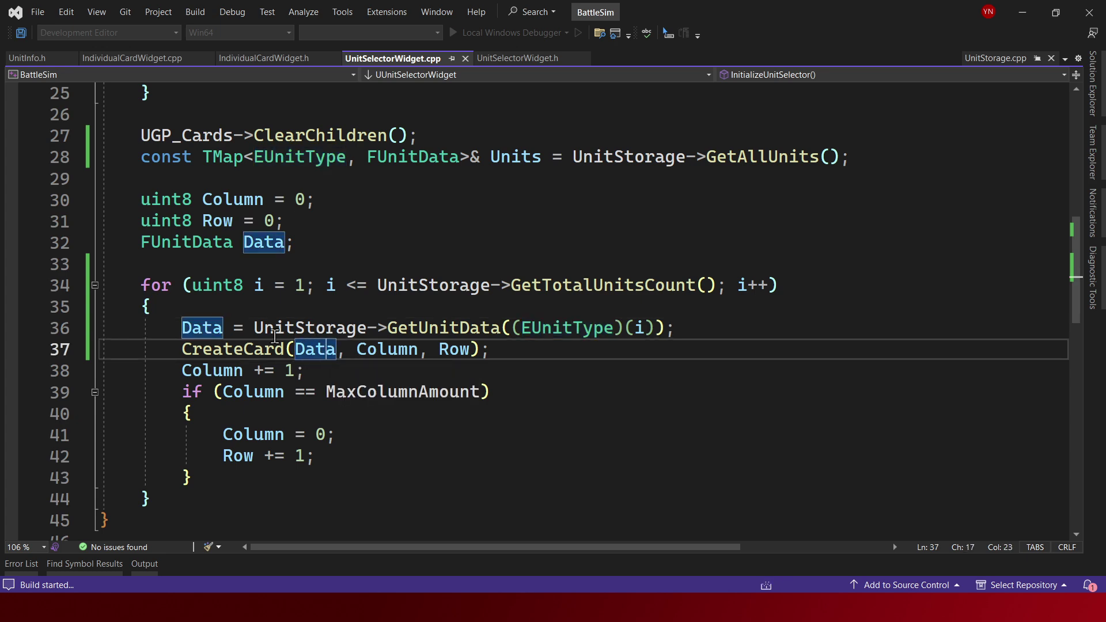
pyautogui.click(140, 568)
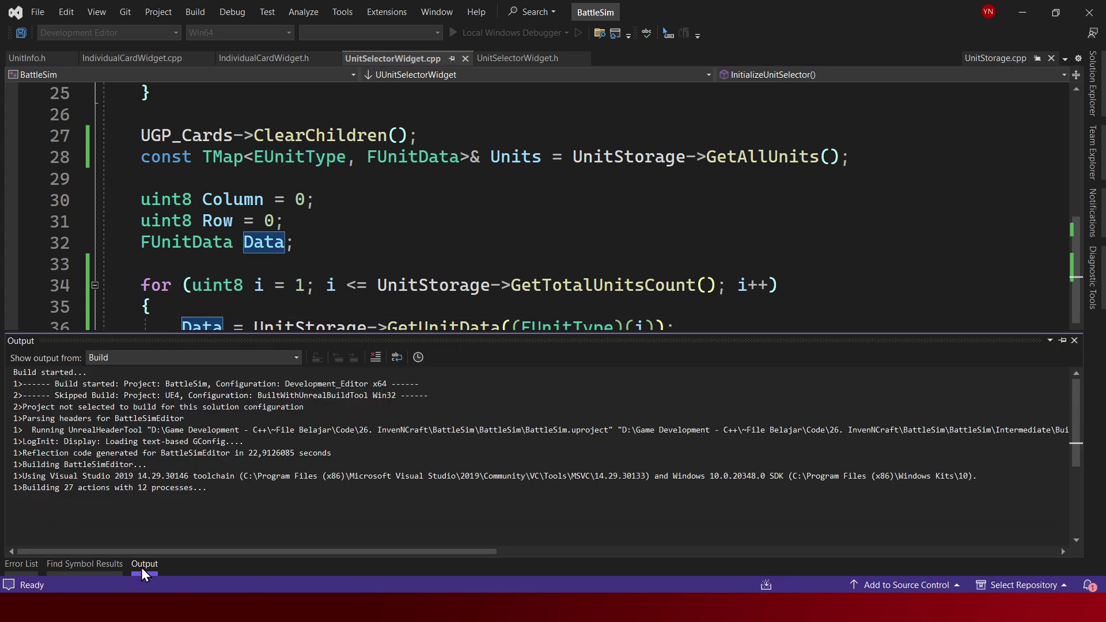
pyautogui.click(141, 568)
# Play-test the unit cards in the editor with Alt+P, pick a card, then stop
pyautogui.click(498, 406)
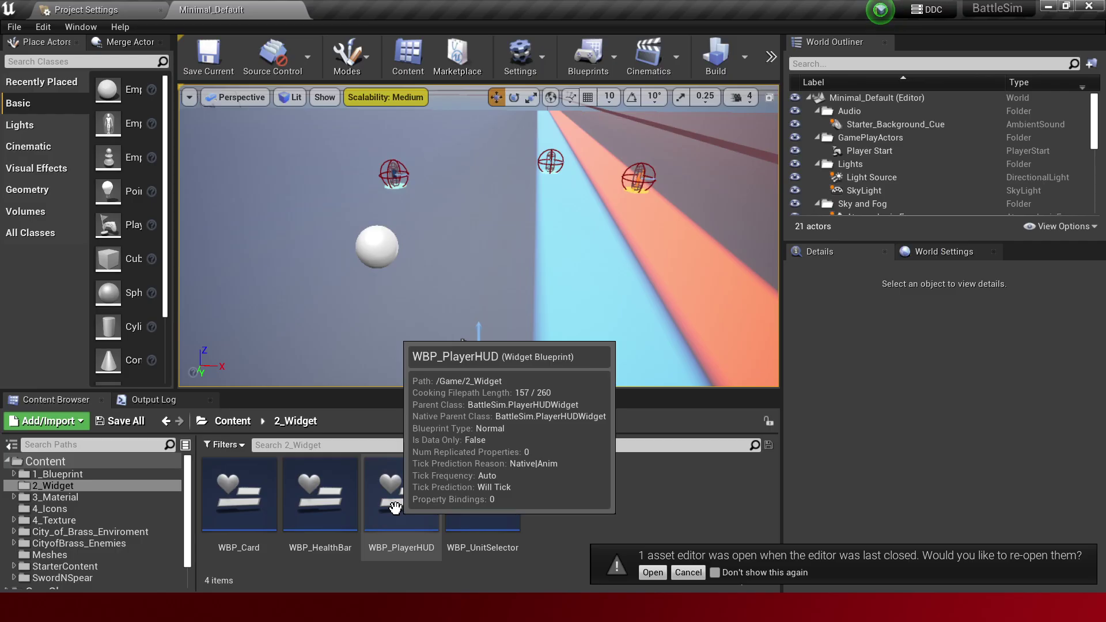
pyautogui.hotkey('alt', 'p')
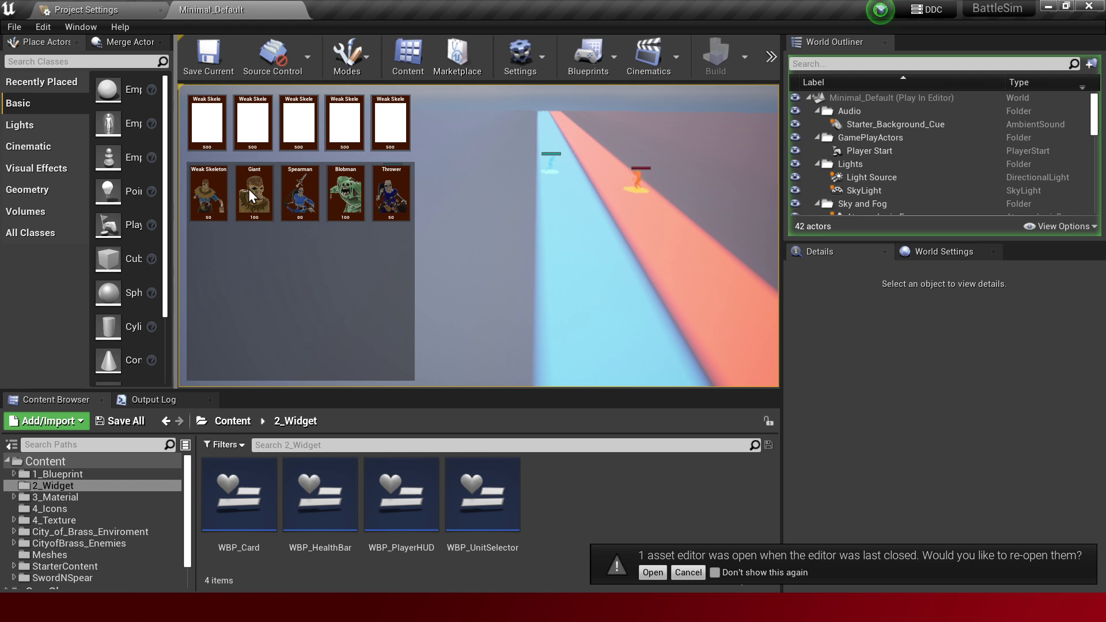
pyautogui.click(253, 196)
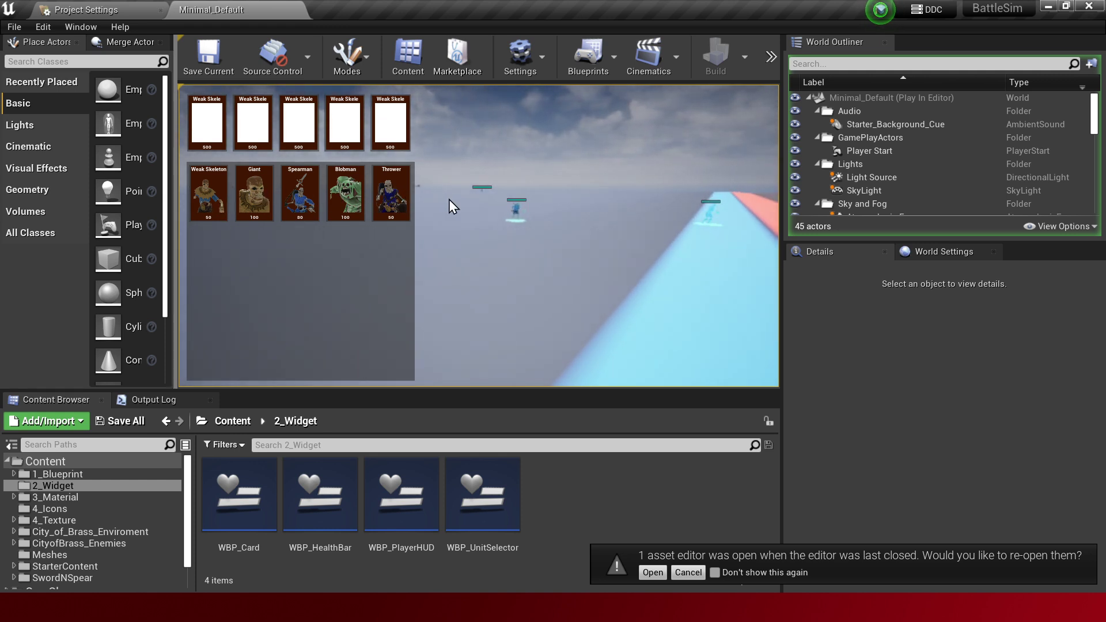
pyautogui.press('Escape')
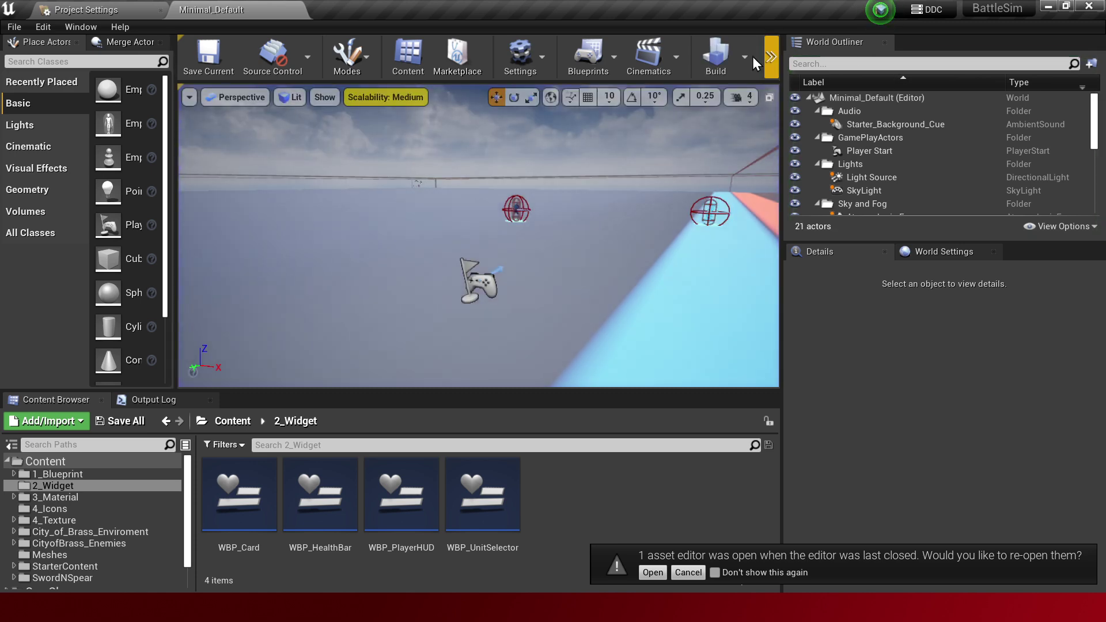
# Run another in-editor play session from the play options menu, stop it, and reopen the menu
pyautogui.click(771, 56)
pyautogui.moveTo(811, 140)
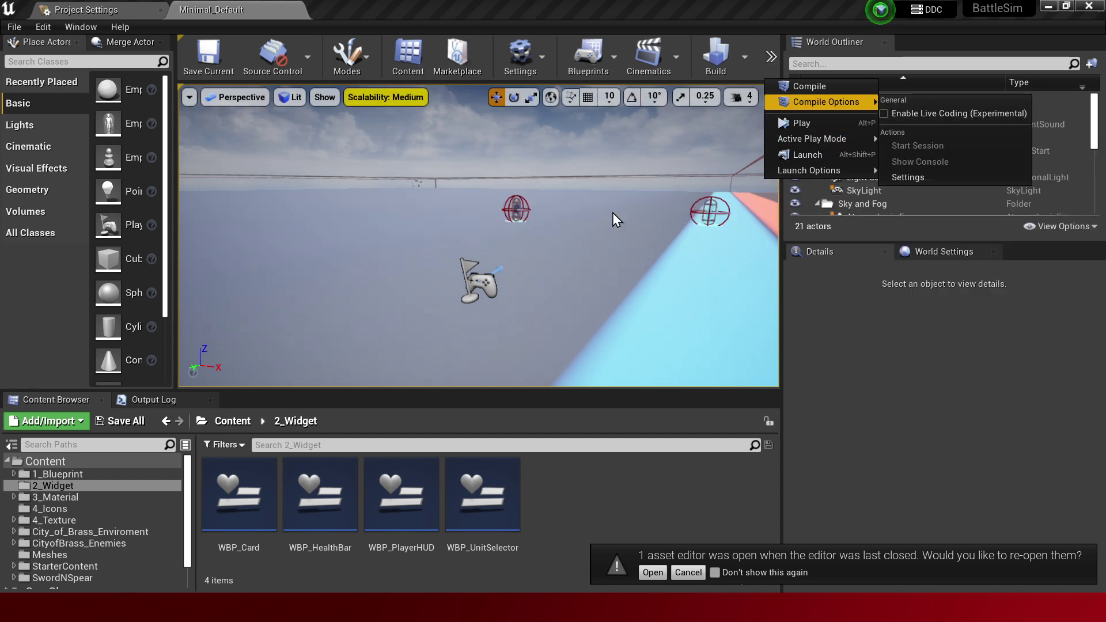
pyautogui.click(799, 123)
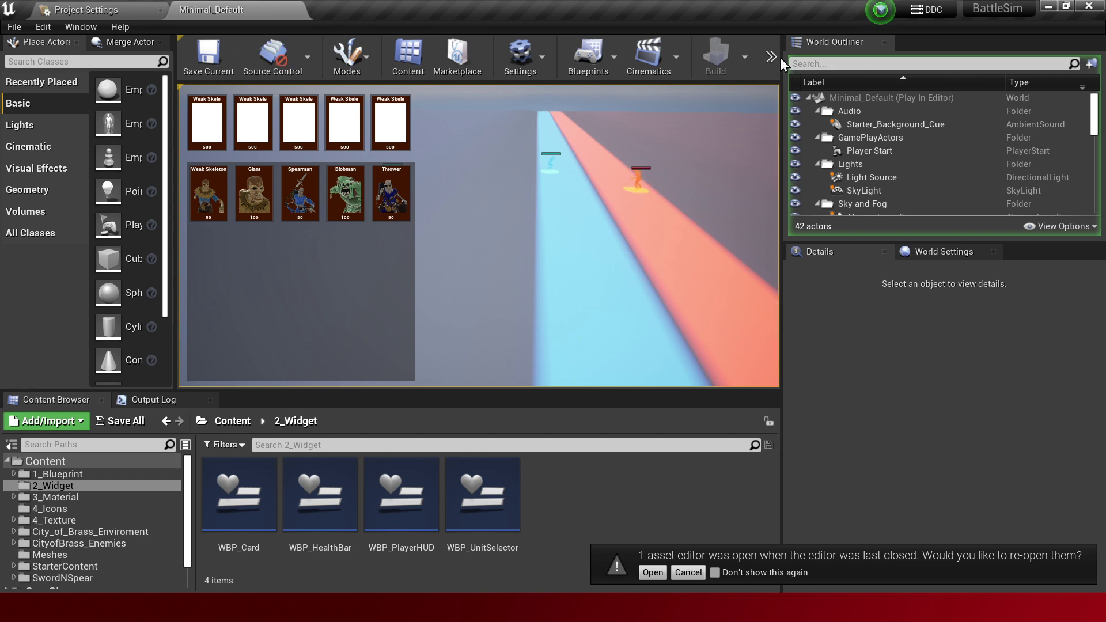
pyautogui.click(772, 58)
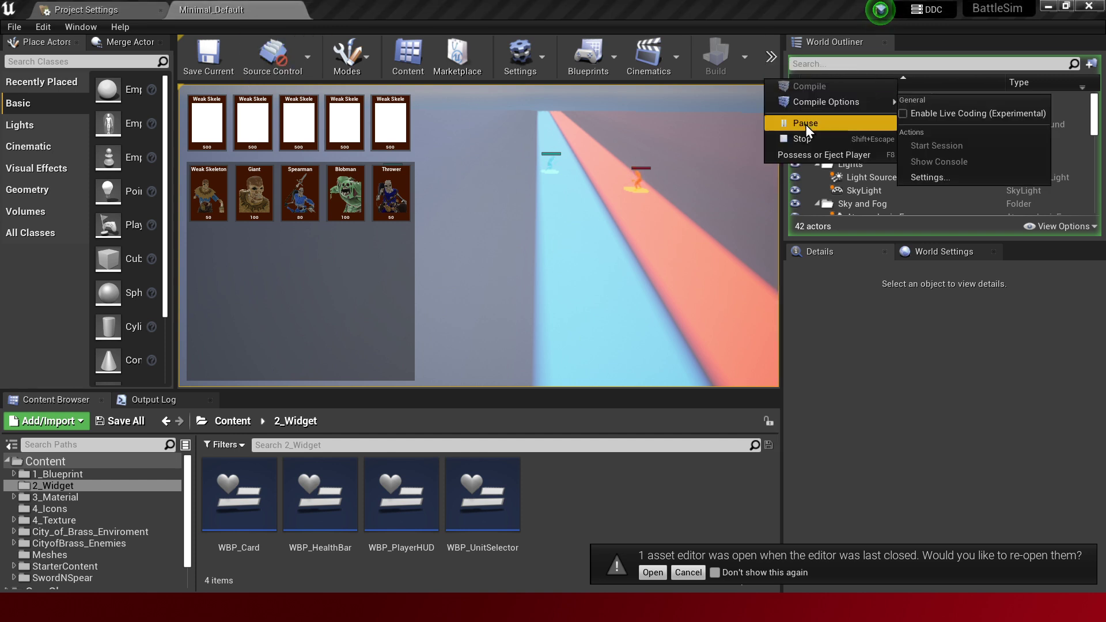
pyautogui.click(341, 173)
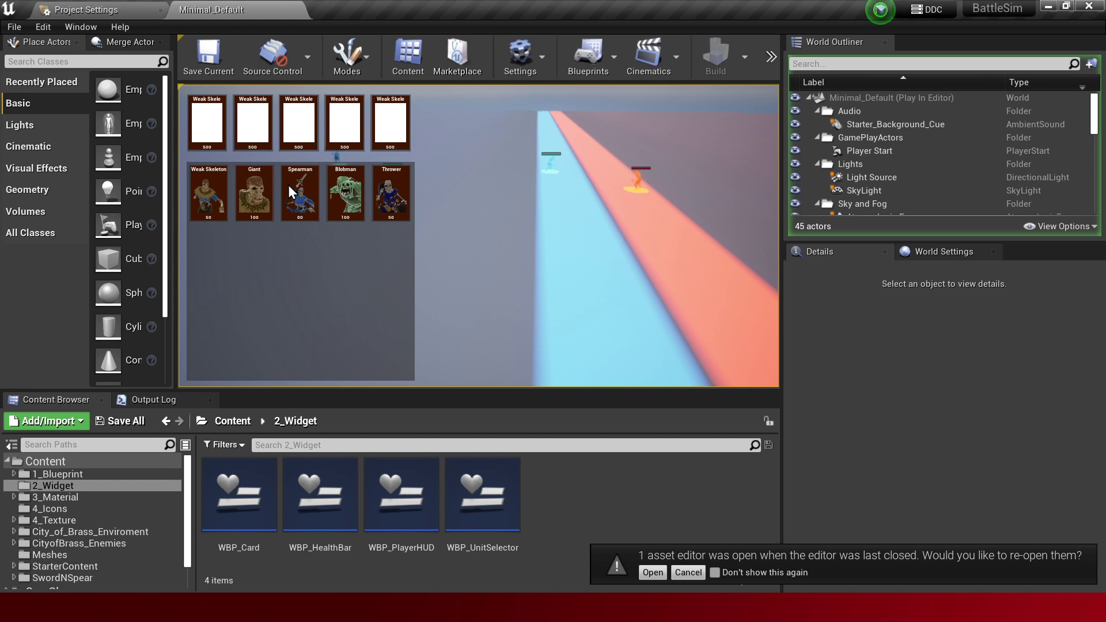
pyautogui.press('Escape')
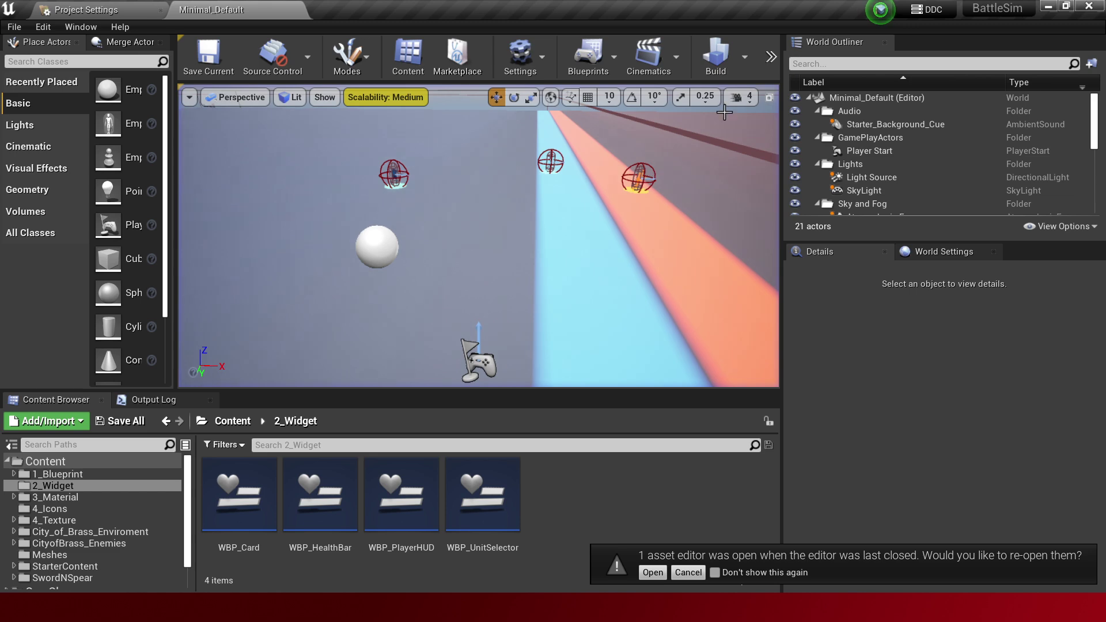
pyautogui.click(769, 72)
# Launch a Standalone Game, spawn a unit on the blue lane, go fullscreen, then quit to the editor
pyautogui.moveTo(790, 140)
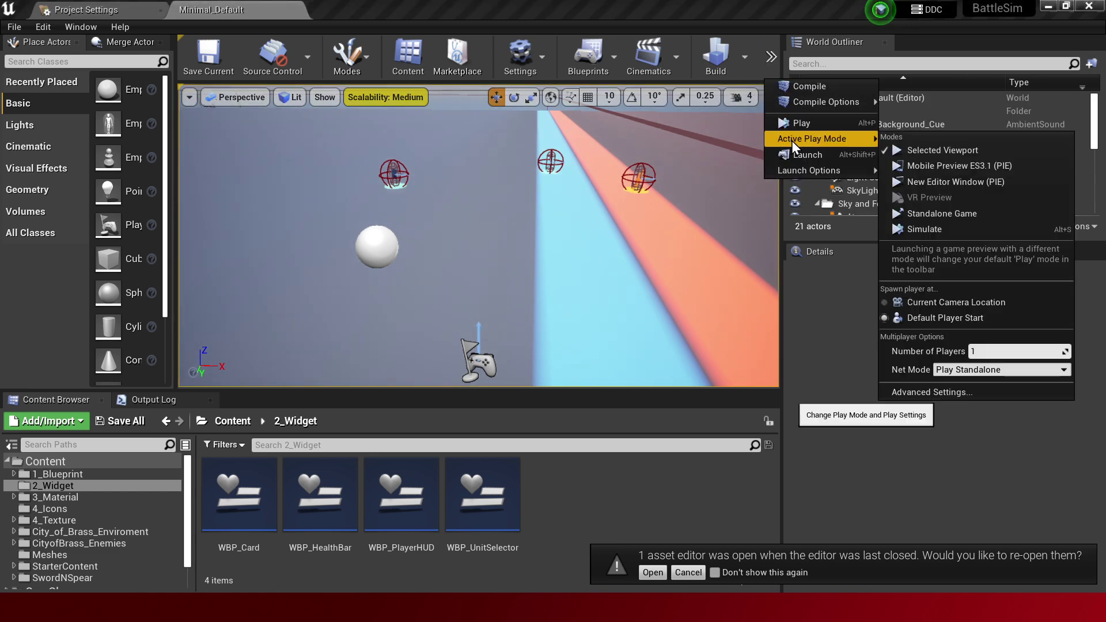
pyautogui.click(979, 214)
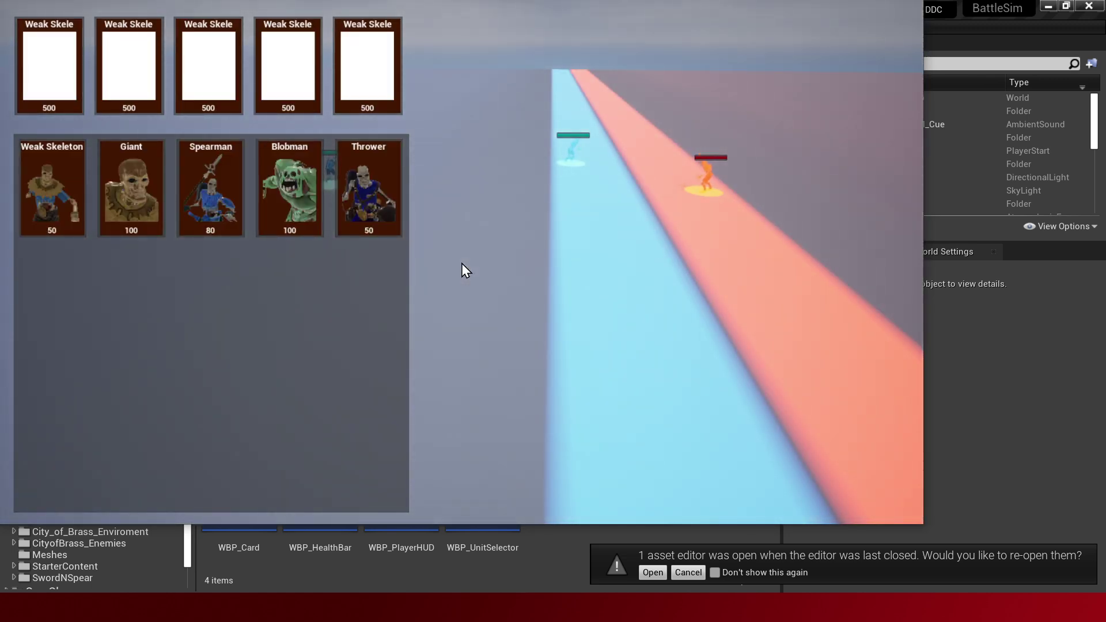
pyautogui.click(594, 285)
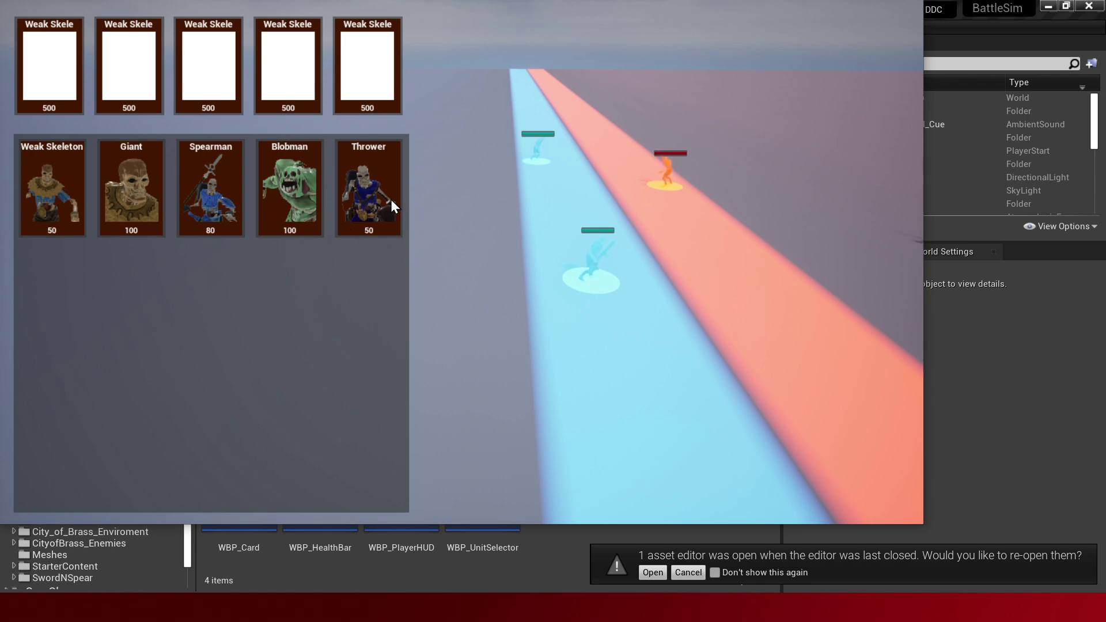
pyautogui.press('F11')
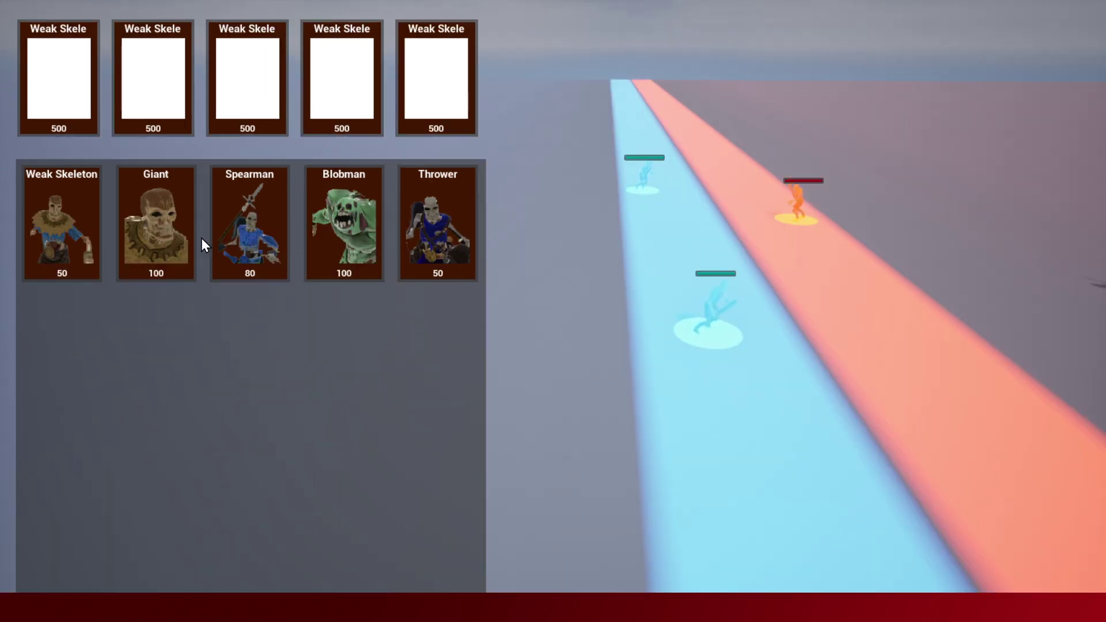
pyautogui.press('a')
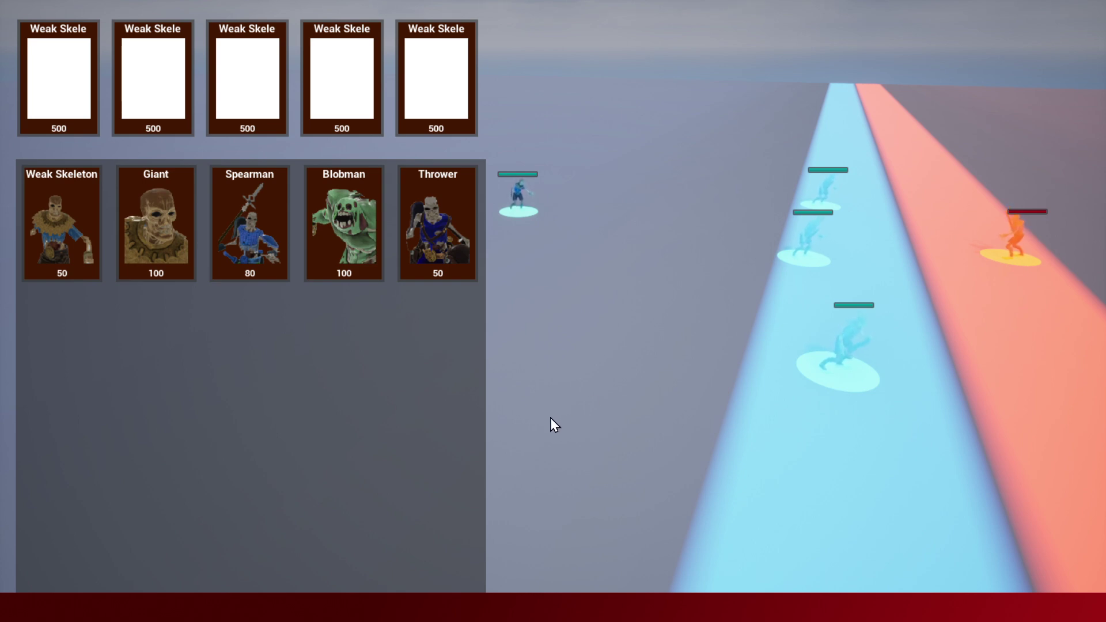
pyautogui.press('Escape')
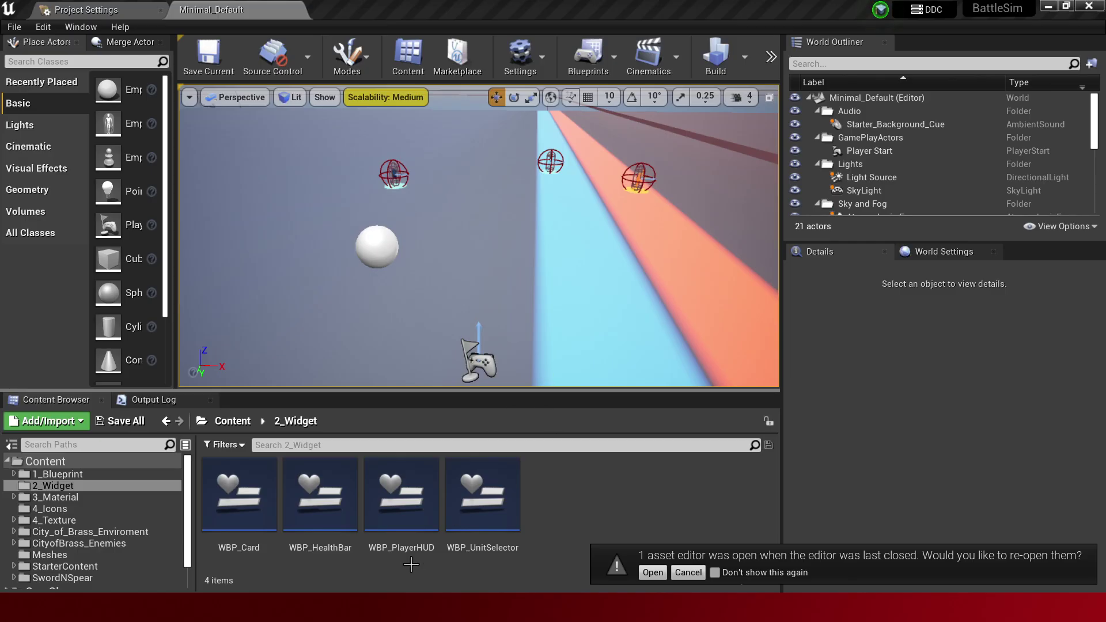
# Open the WBP_Card widget blueprint and select its Border widget
pyautogui.moveTo(588, 267); pyautogui.dragTo(592, 271, button='right')
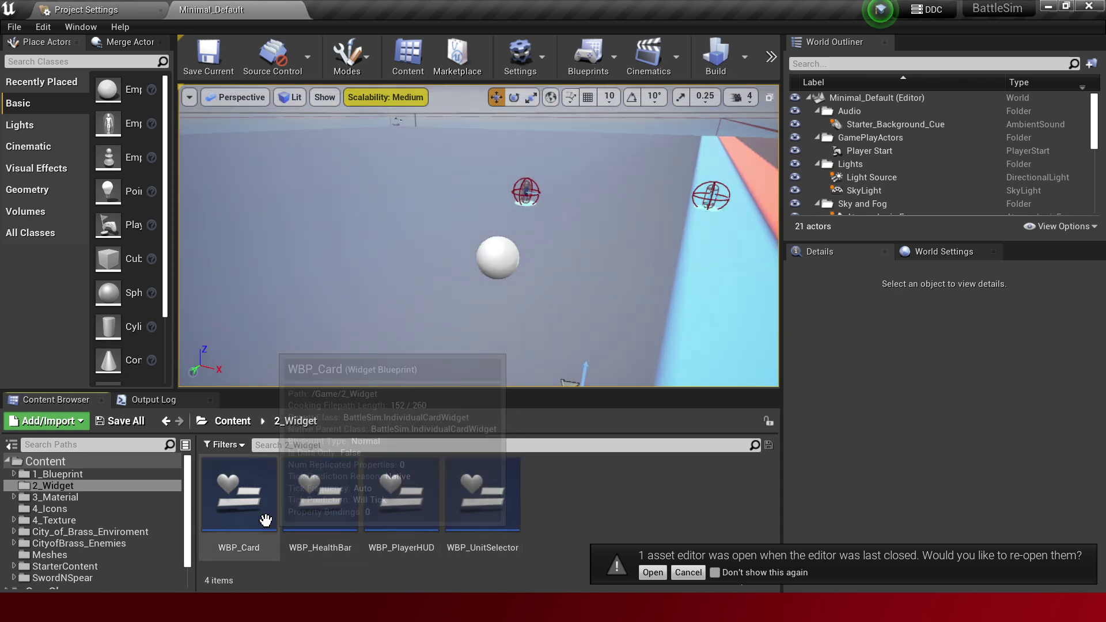
pyautogui.doubleClick(266, 520)
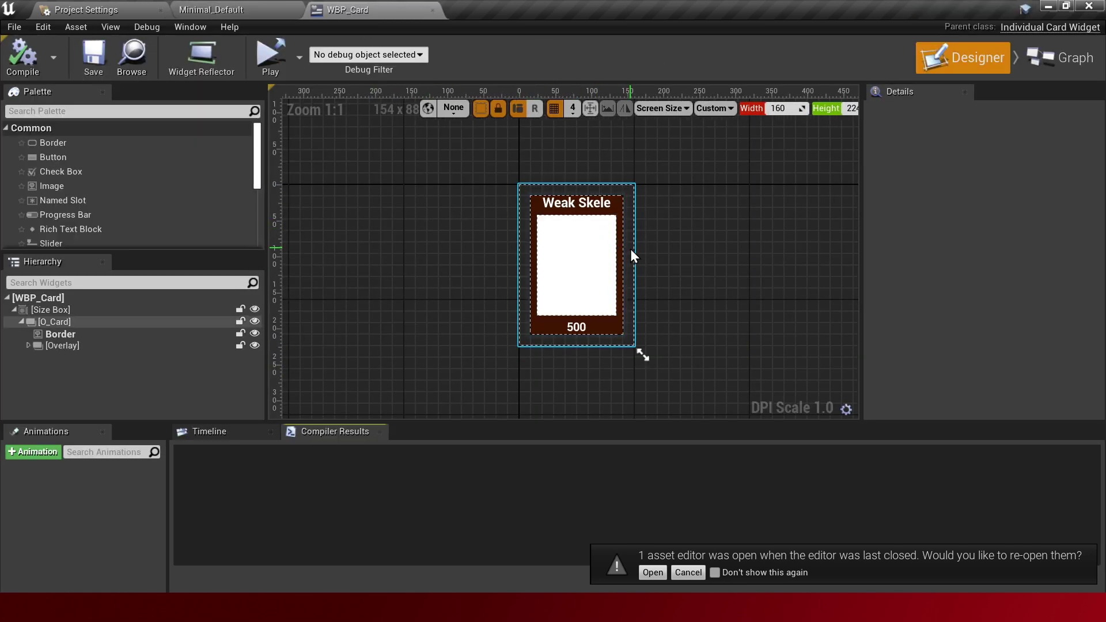
pyautogui.click(90, 336)
pyautogui.scroll(3, 585, 240)
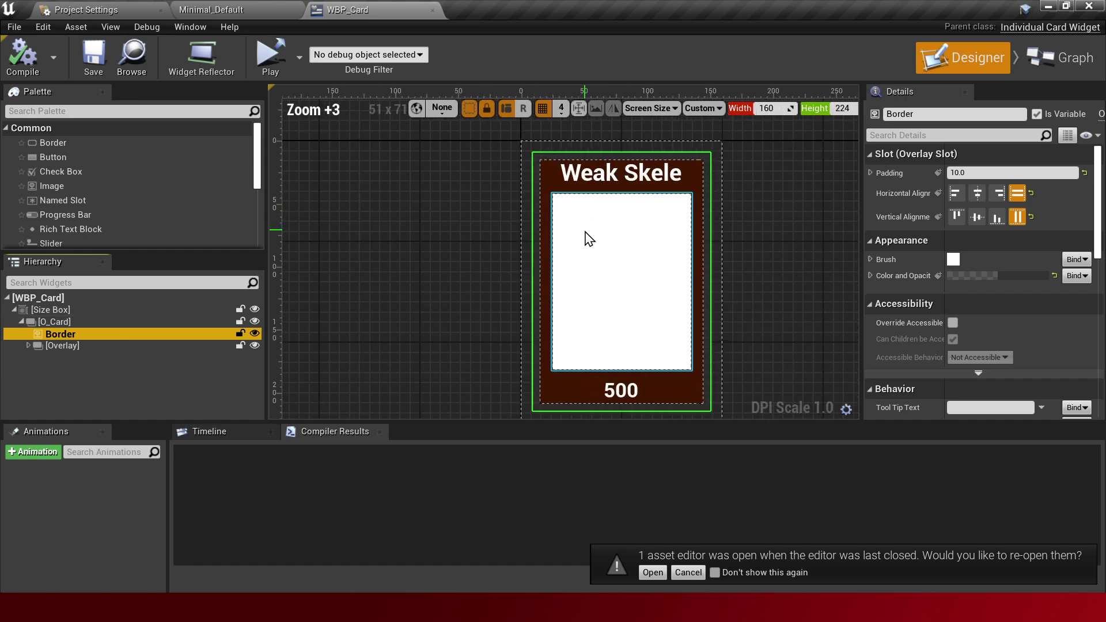
pyautogui.scroll(1, 543, 222)
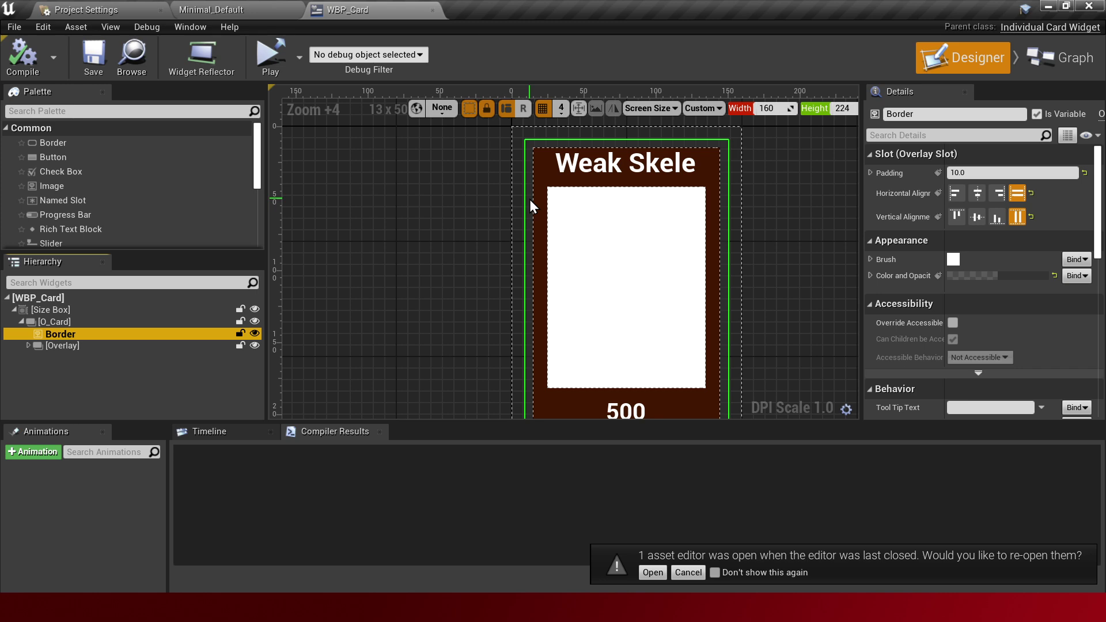
# Open WBP_UnitSelector from the level editor, then return to the WBP_Card tab
pyautogui.click(258, 17)
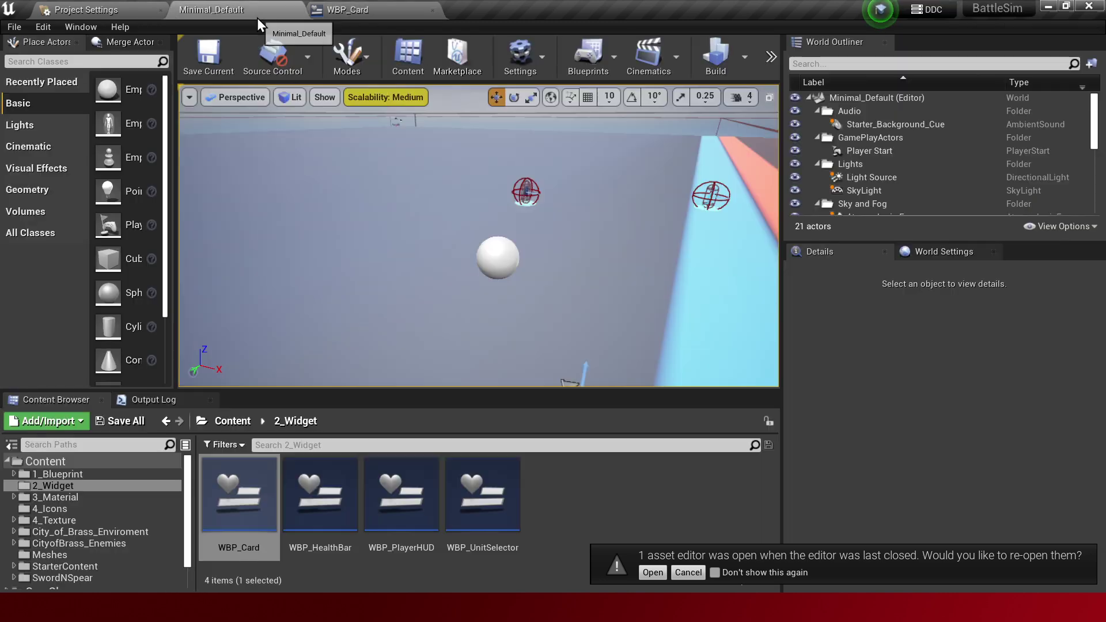
pyautogui.doubleClick(484, 515)
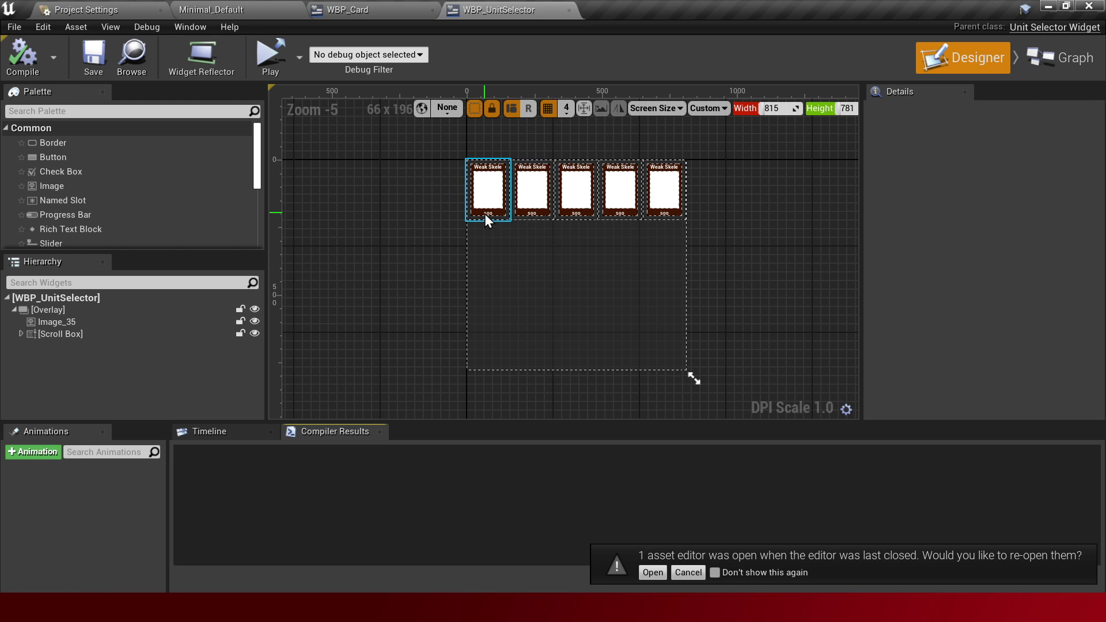
pyautogui.click(380, 11)
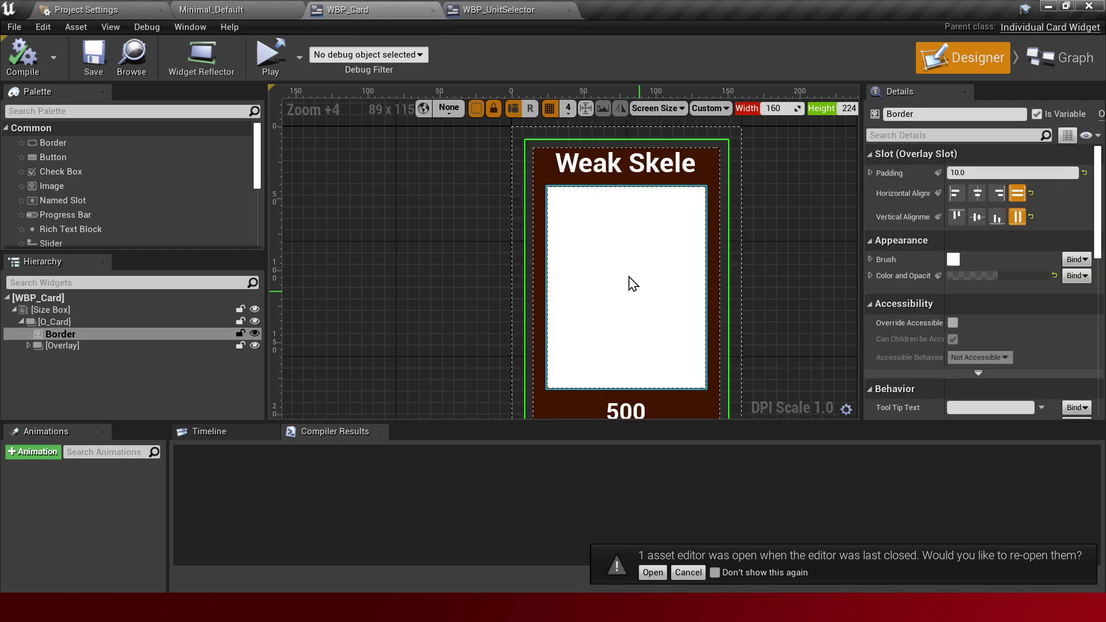
# Inspect the Border's Color and Opacity tint without changes, then add a new widget animation
pyautogui.click(524, 164)
pyautogui.click(534, 167)
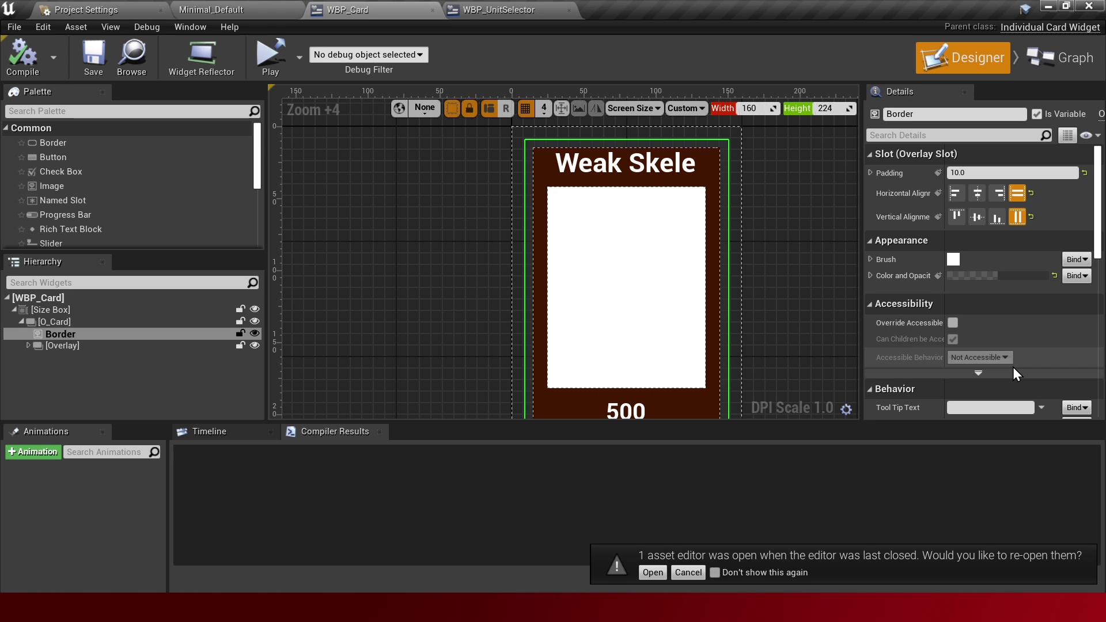
pyautogui.click(1001, 275)
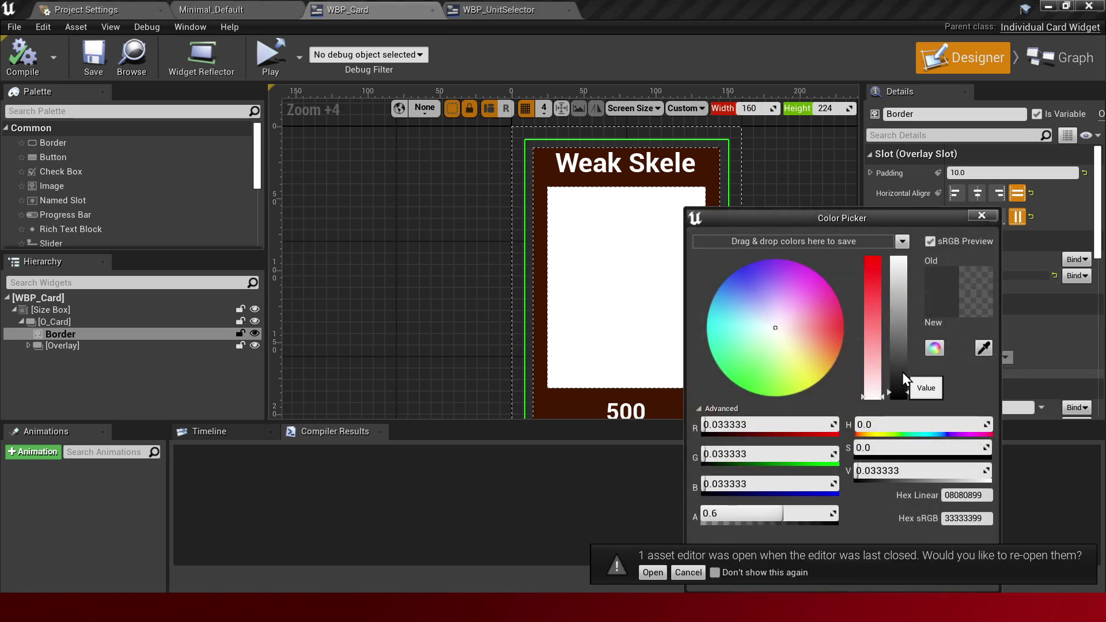
pyautogui.moveTo(899, 372)
pyautogui.mouseDown()
pyautogui.moveTo(892, 422)
pyautogui.moveTo(899, 358)
pyautogui.mouseUp()
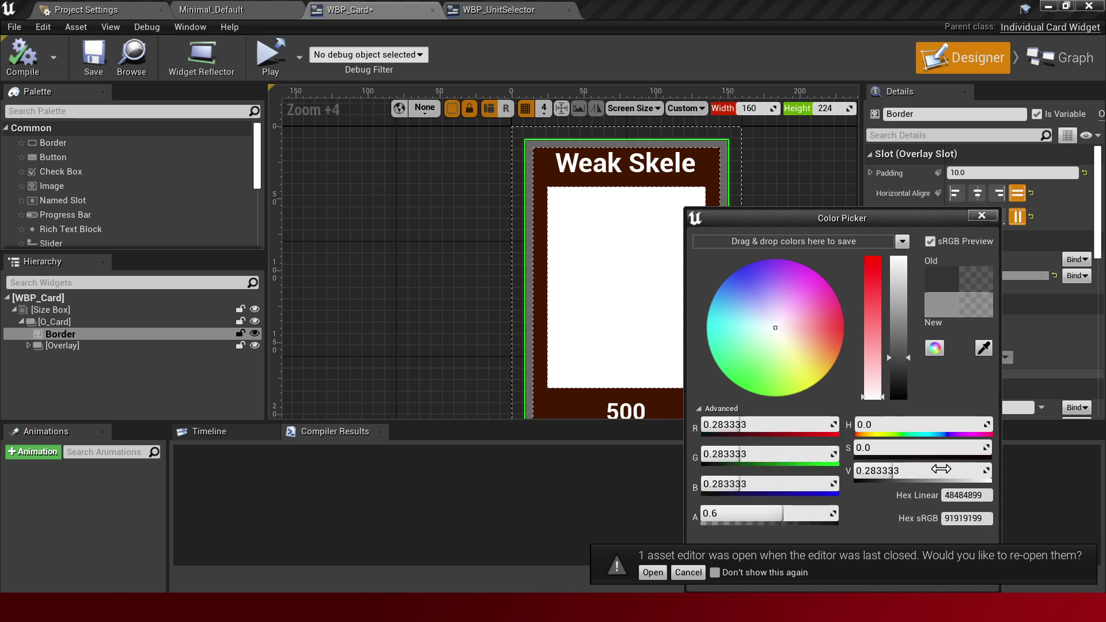
pyautogui.moveTo(866, 212); pyautogui.dragTo(832, 121)
pyautogui.click(924, 455)
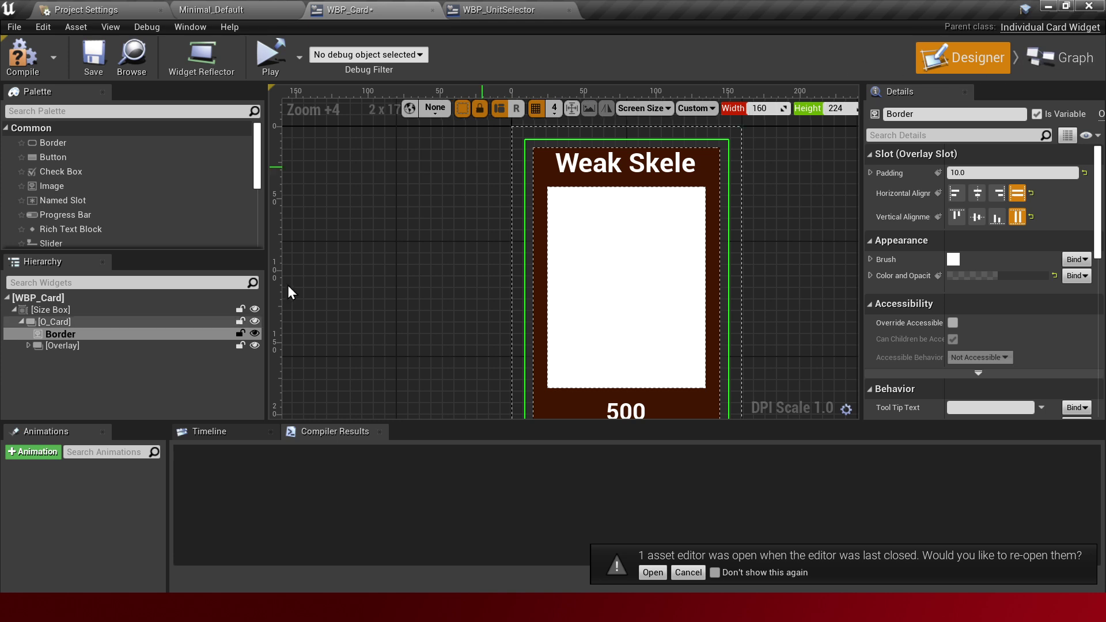
pyautogui.click(40, 457)
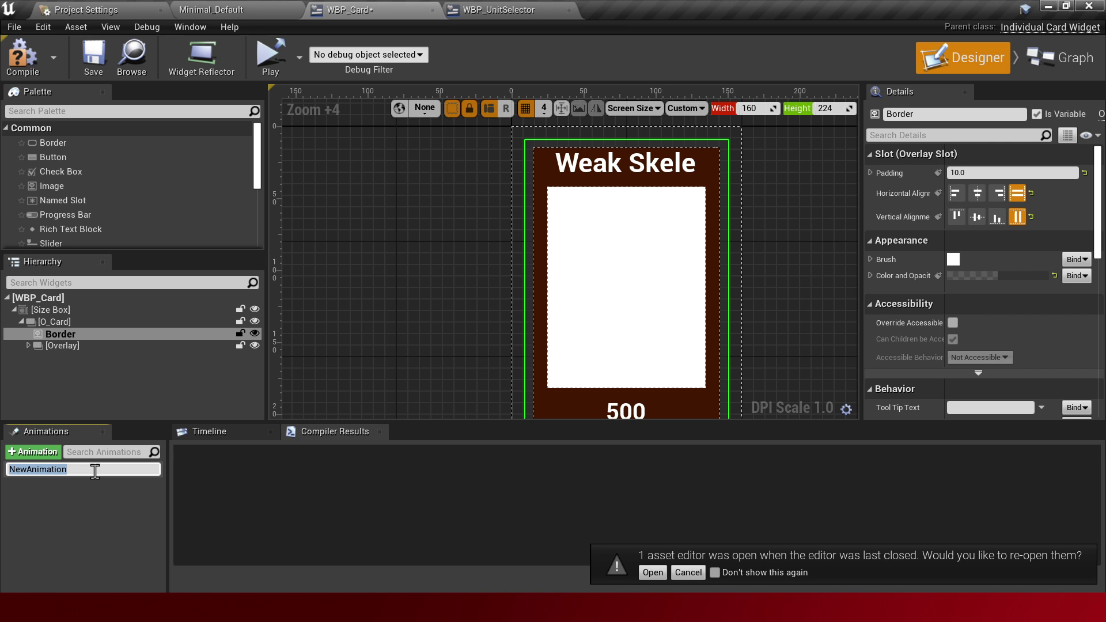
# Rename the new animation entry to HoveredAnimation
pyautogui.press('BackSpace')
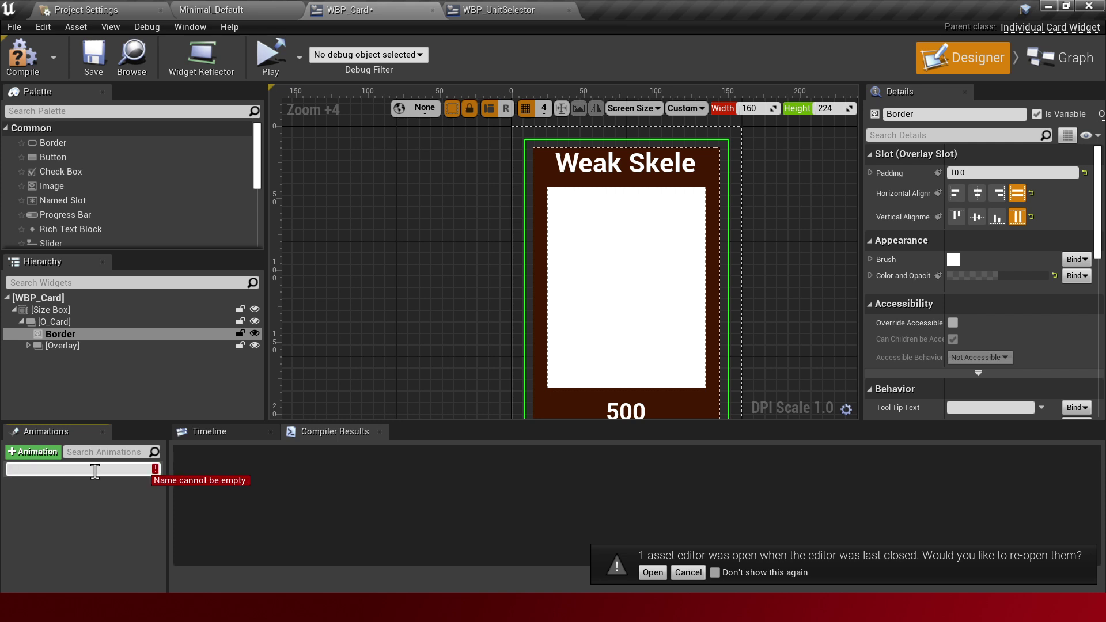
pyautogui.write('S')
pyautogui.press('BackSpace')
pyautogui.press('BackSpace')
pyautogui.press('BackSpace')
pyautogui.write('HoveredAnimati')
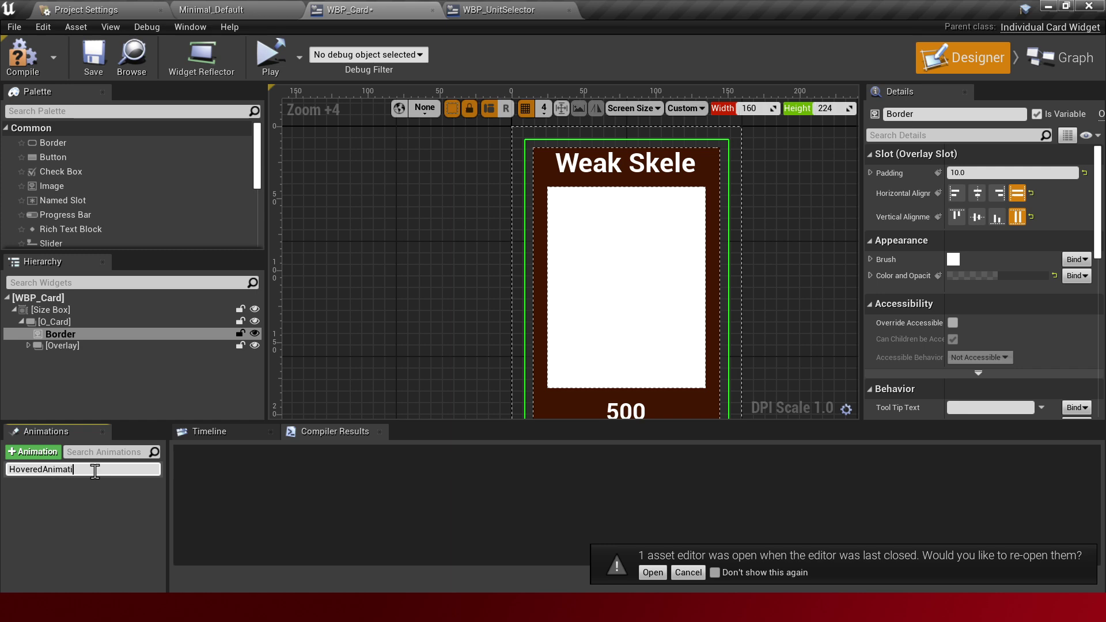
pyautogui.write('on')
pyautogui.press('Return')
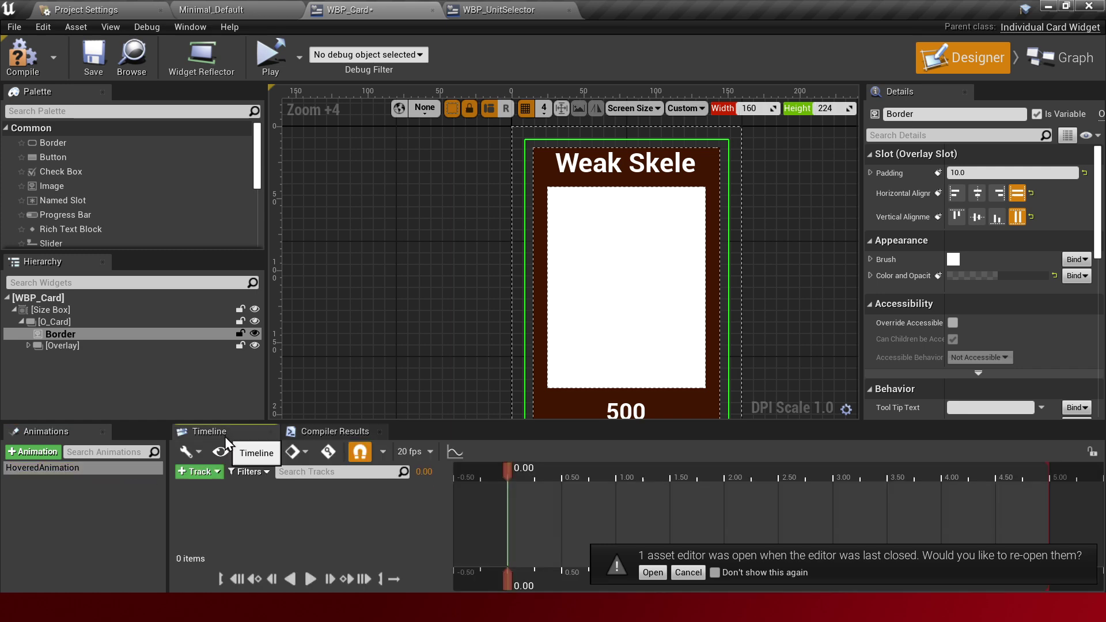
# Show the empty timeline and reselect the card's O_Card container and Border widget
pyautogui.click(685, 573)
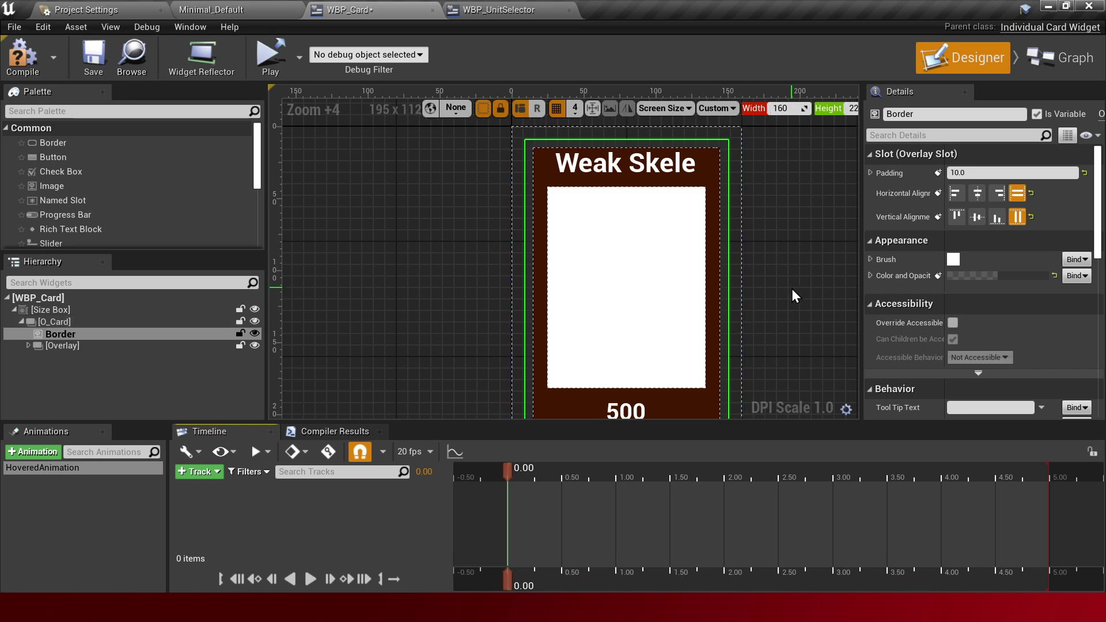
pyautogui.moveTo(792, 289)
pyautogui.mouseDown(button='right')
pyautogui.moveTo(759, 276)
pyautogui.moveTo(756, 304)
pyautogui.mouseUp(button='right')
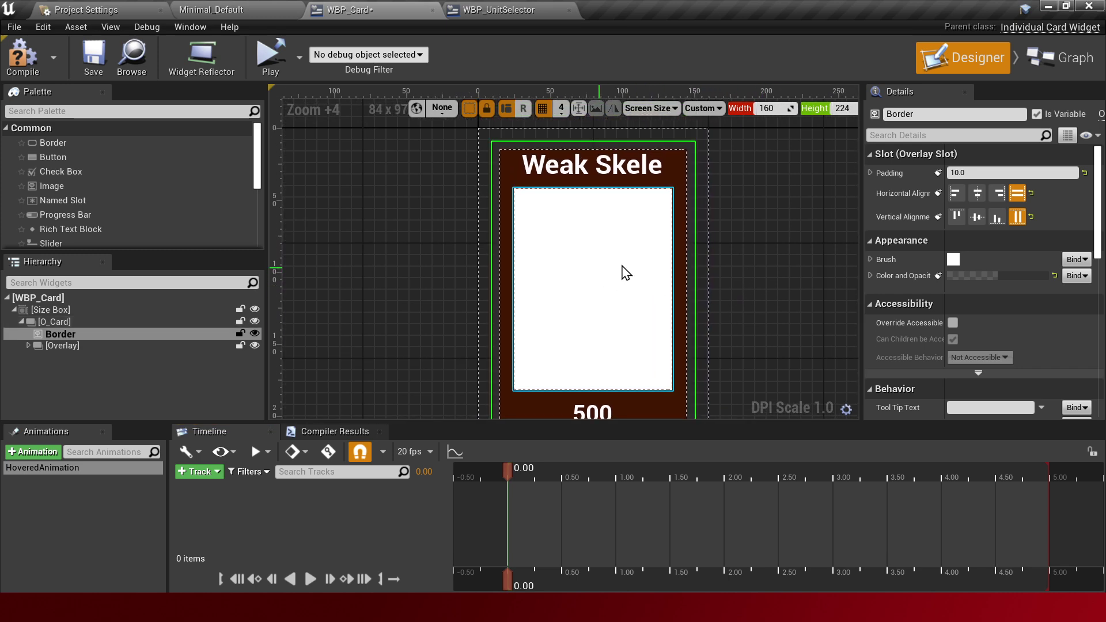
pyautogui.click(484, 174)
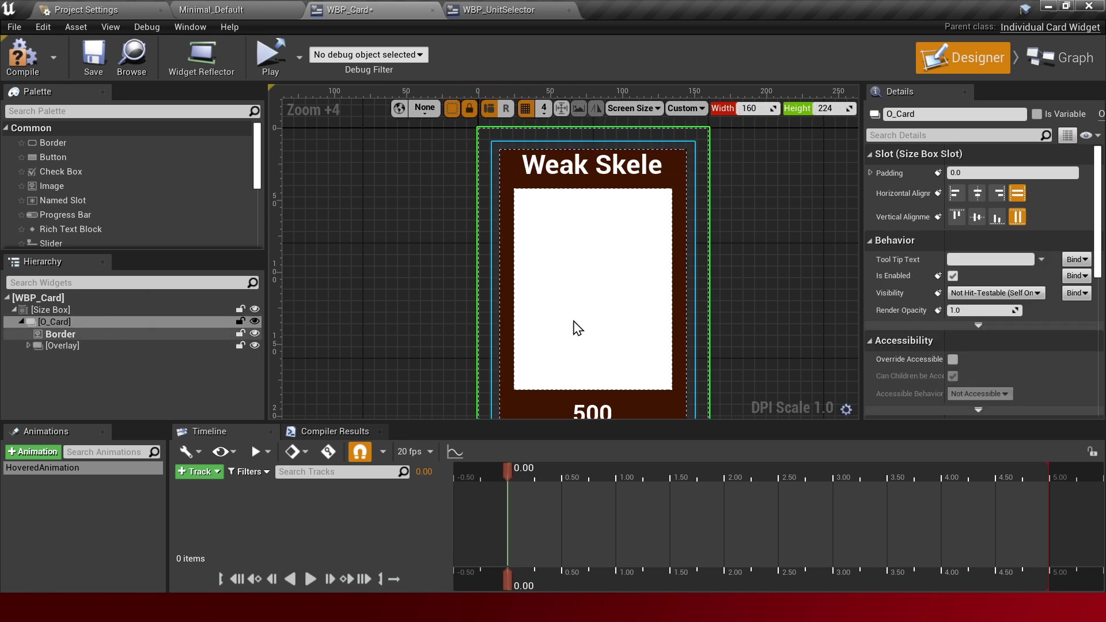
pyautogui.click(83, 334)
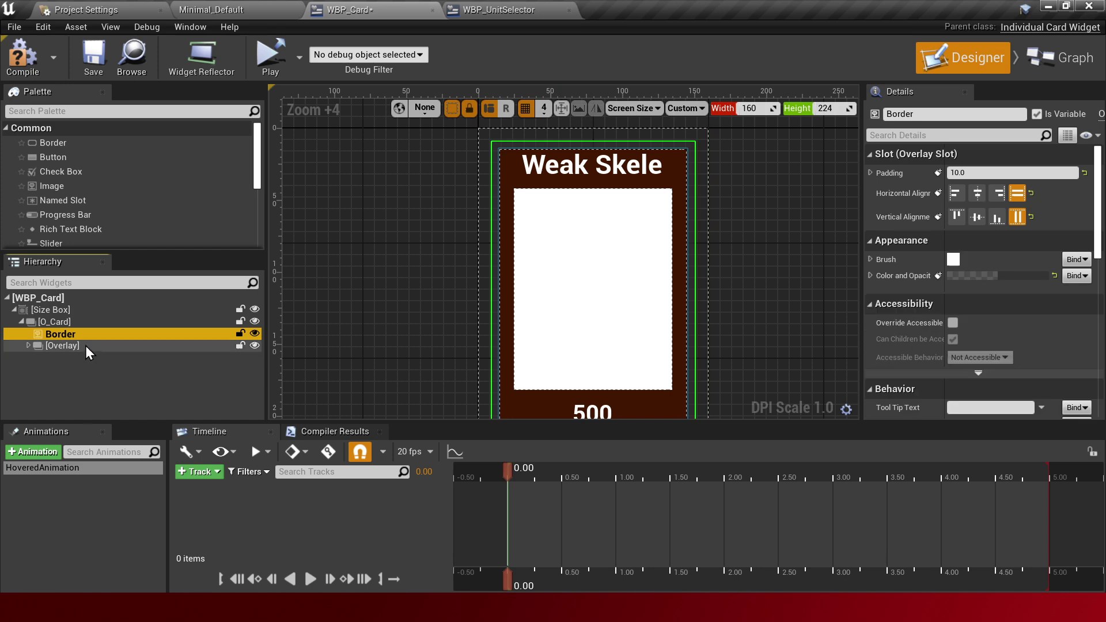
pyautogui.click(85, 347)
pyautogui.click(92, 338)
# With Border selected, add a Border track to HoveredAnimation
pyautogui.click(95, 347)
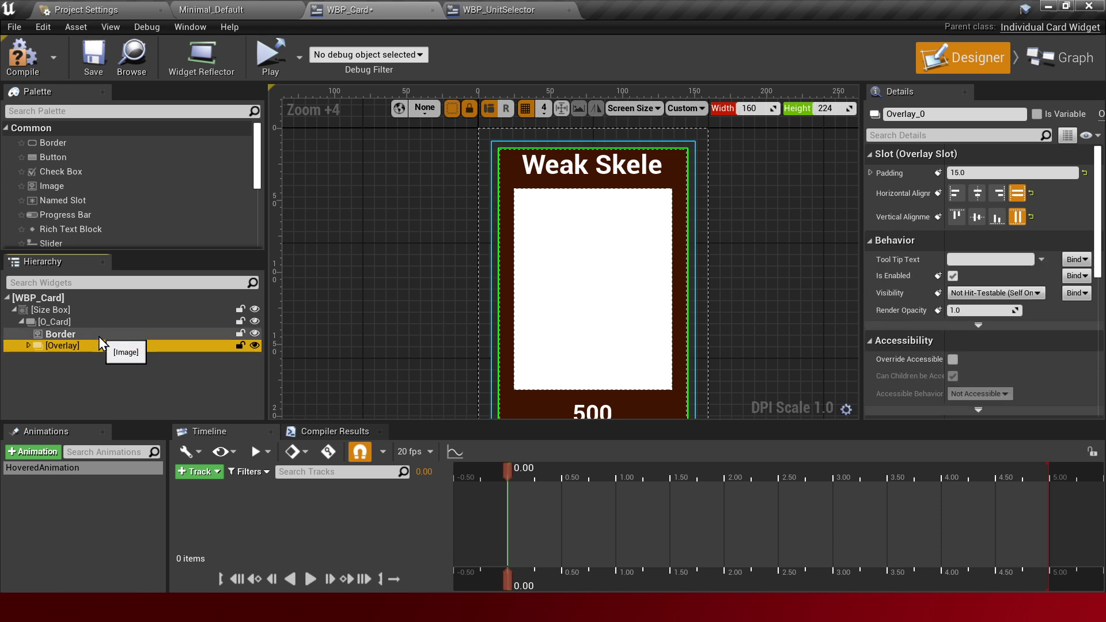
pyautogui.click(98, 336)
pyautogui.click(105, 345)
pyautogui.click(106, 334)
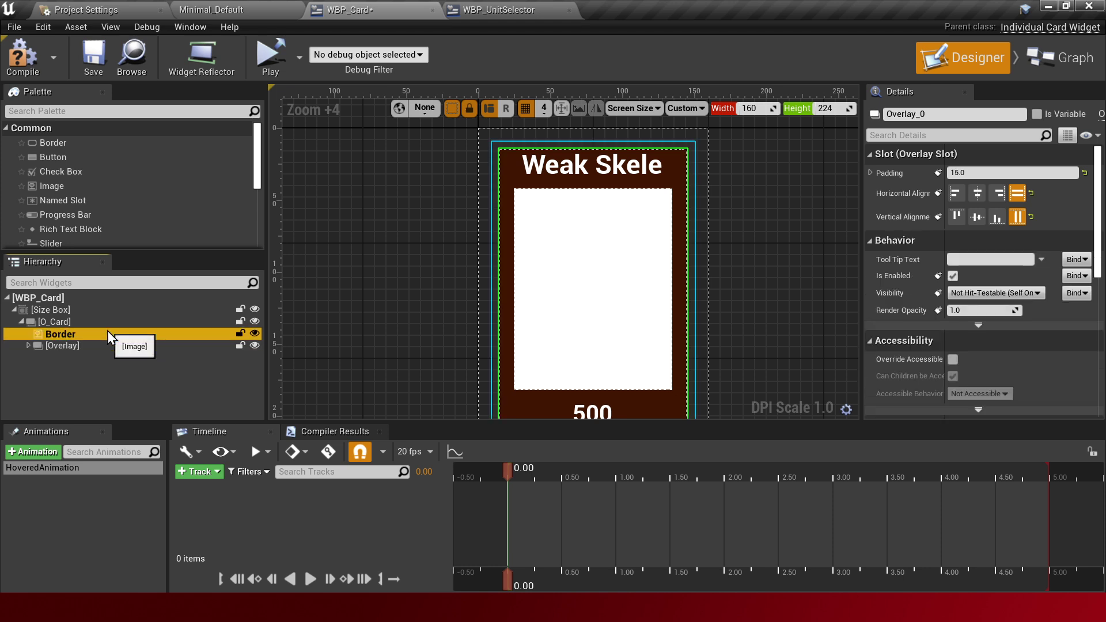
pyautogui.click(91, 467)
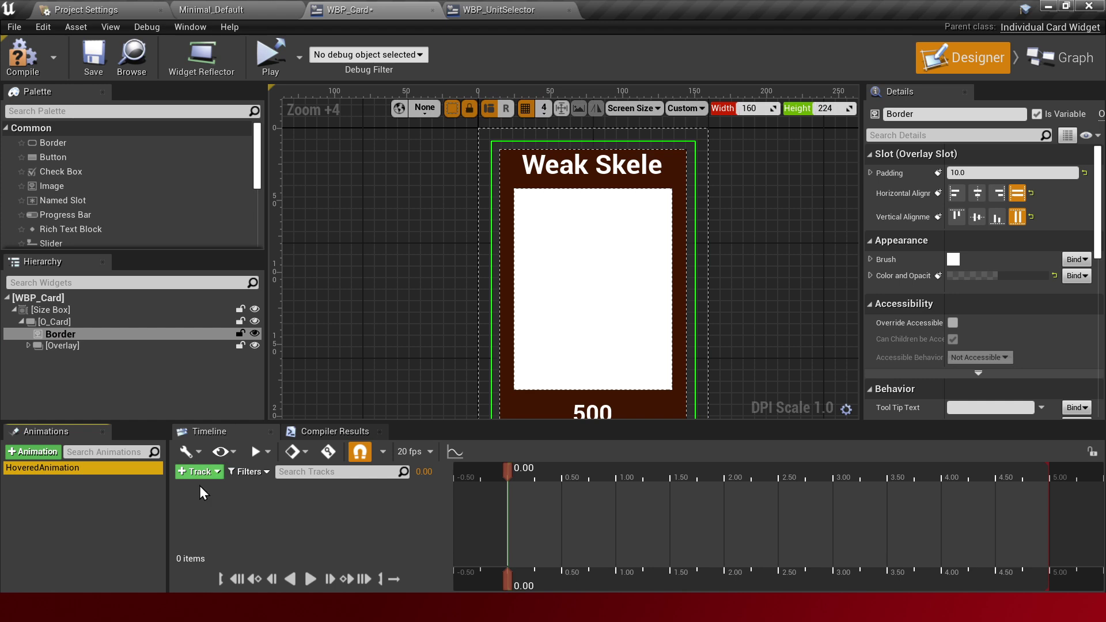
pyautogui.click(203, 472)
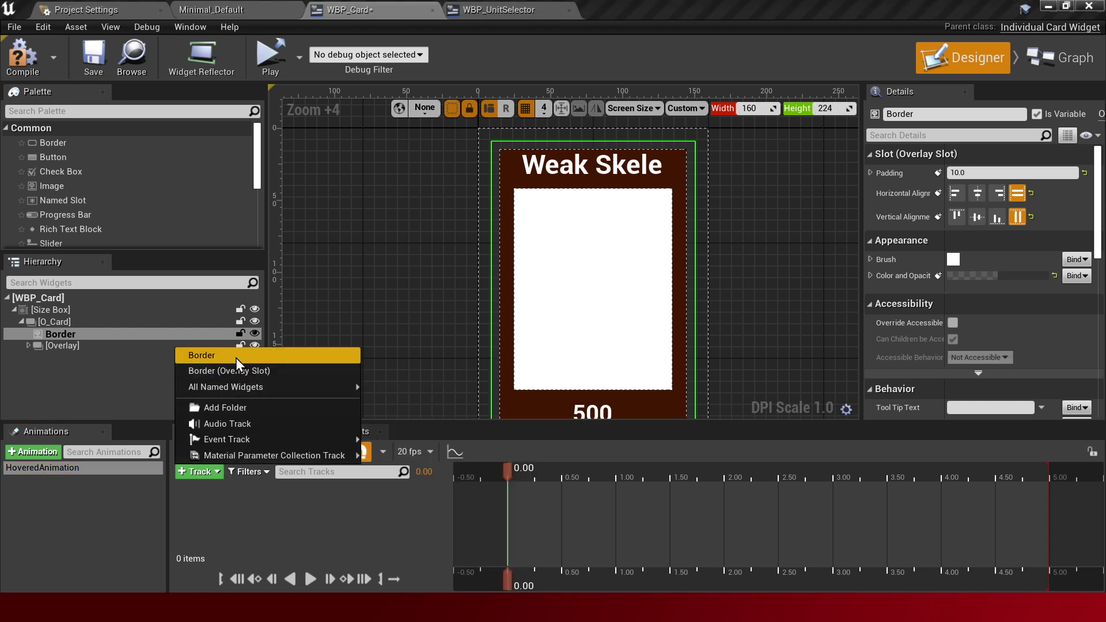
pyautogui.click(237, 358)
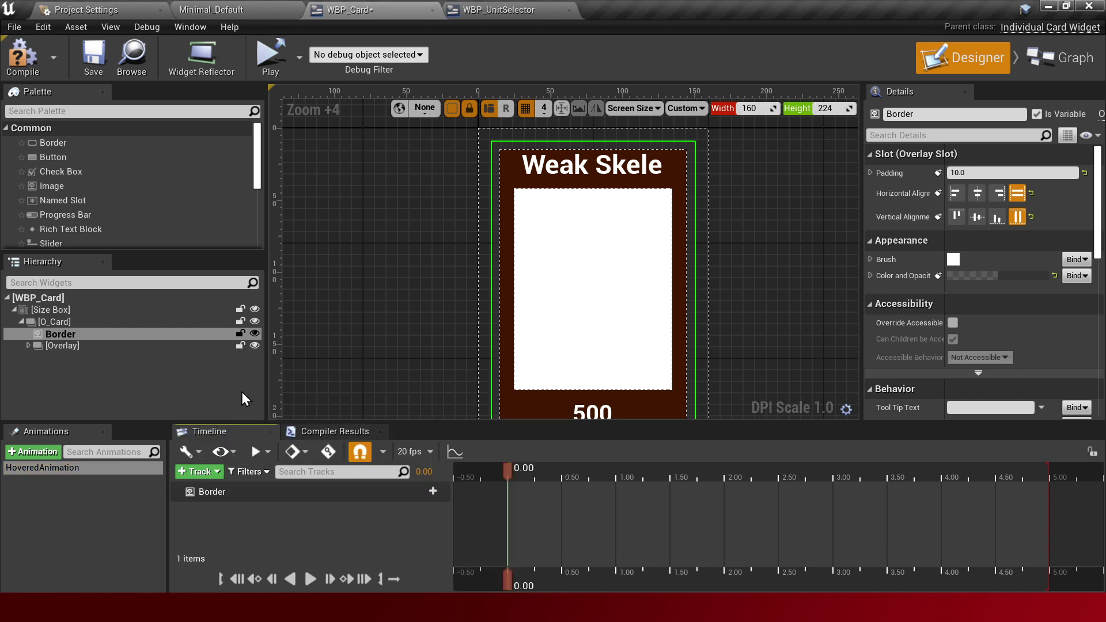
# Add a Color and Opacity property track under the Border track and expand it
pyautogui.click(211, 471)
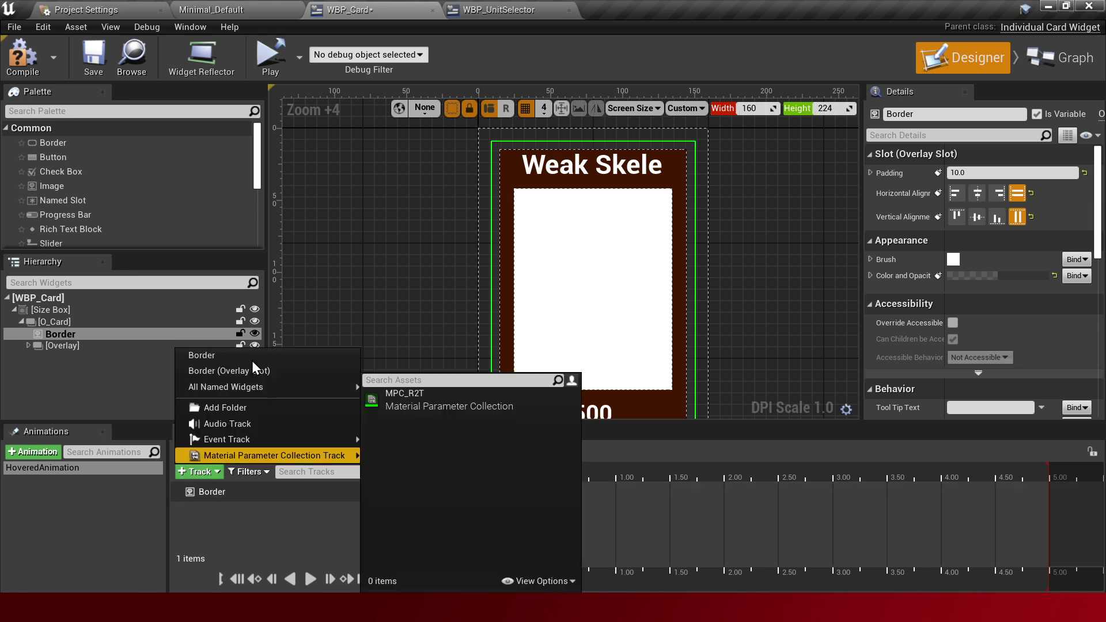
pyautogui.click(49, 523)
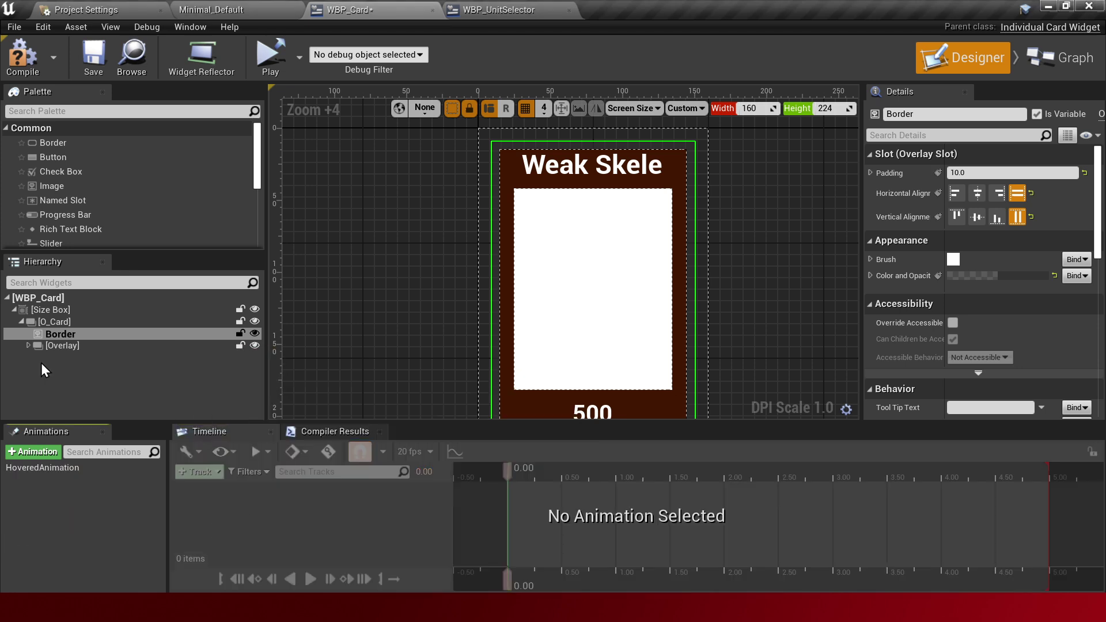
pyautogui.click(95, 468)
pyautogui.click(207, 468)
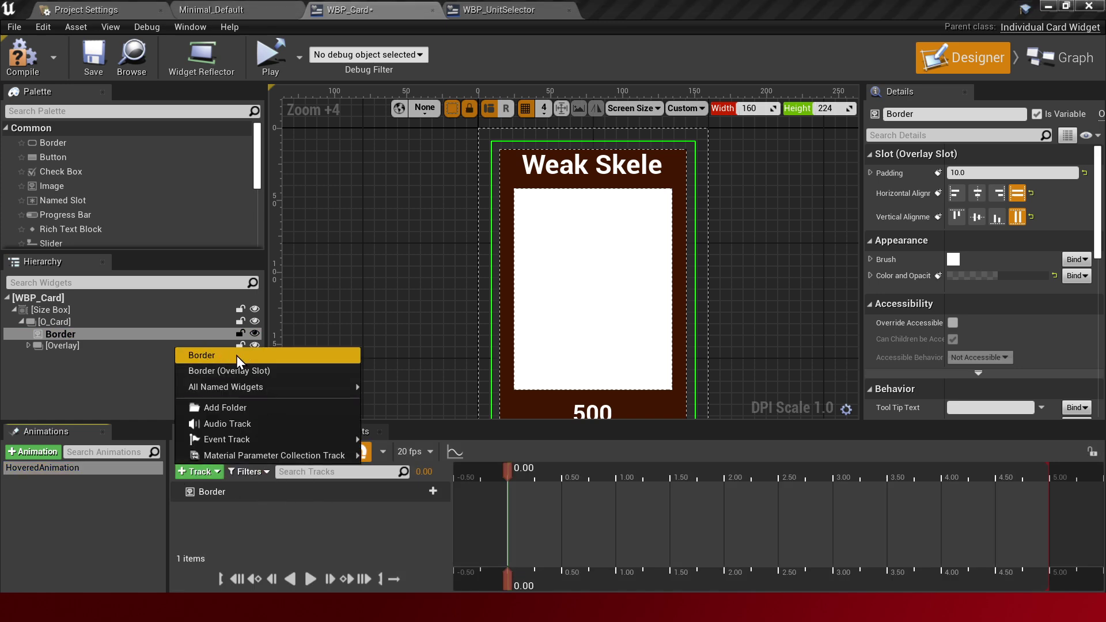
pyautogui.click(99, 496)
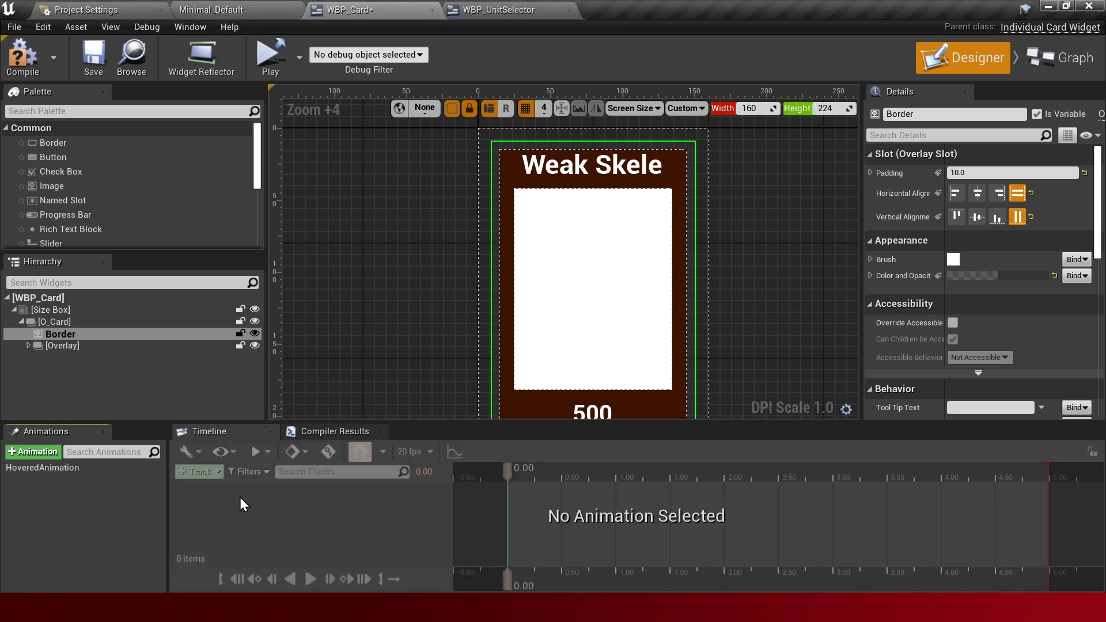
pyautogui.click(95, 467)
pyautogui.click(425, 492)
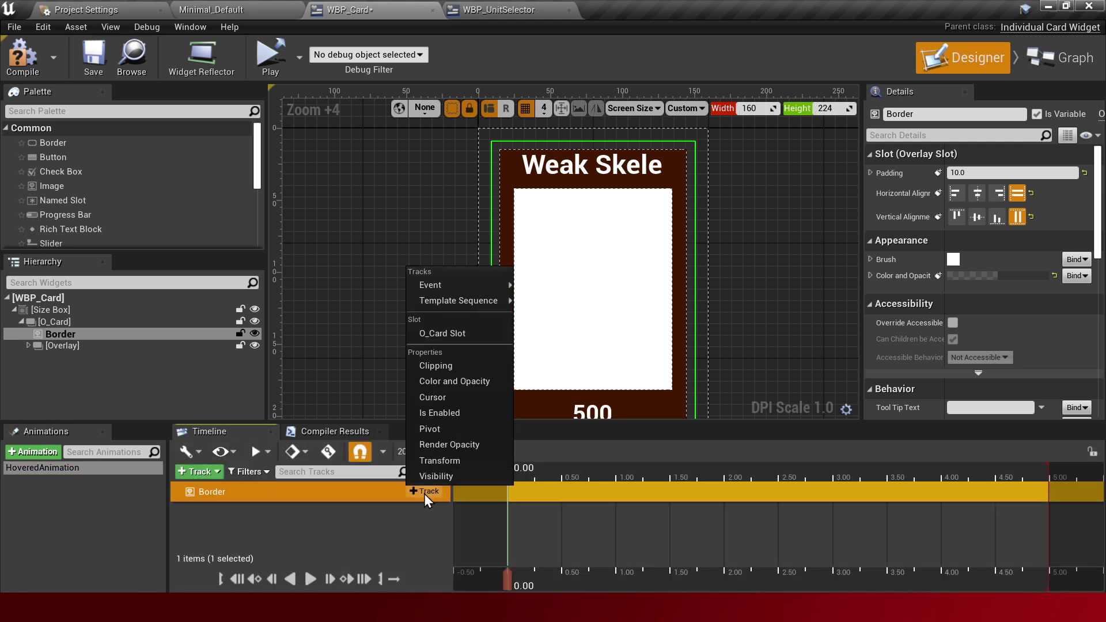
pyautogui.click(469, 383)
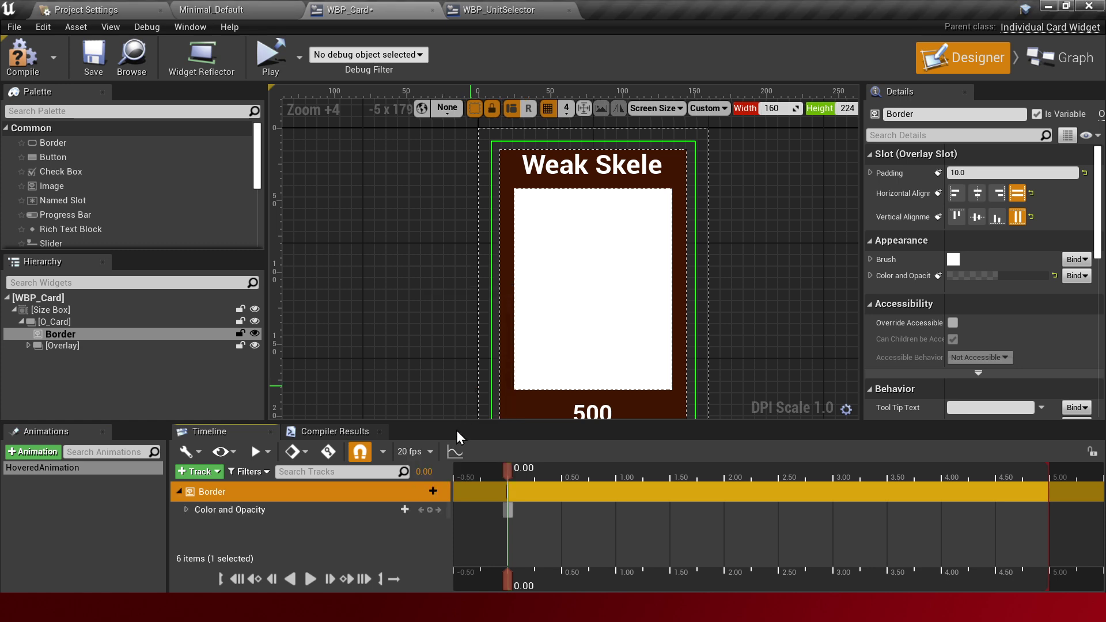
pyautogui.click(192, 512)
# At 0.25 s, key Border's Color and Opacity R, G, B and A to 1.0
pyautogui.click(186, 511)
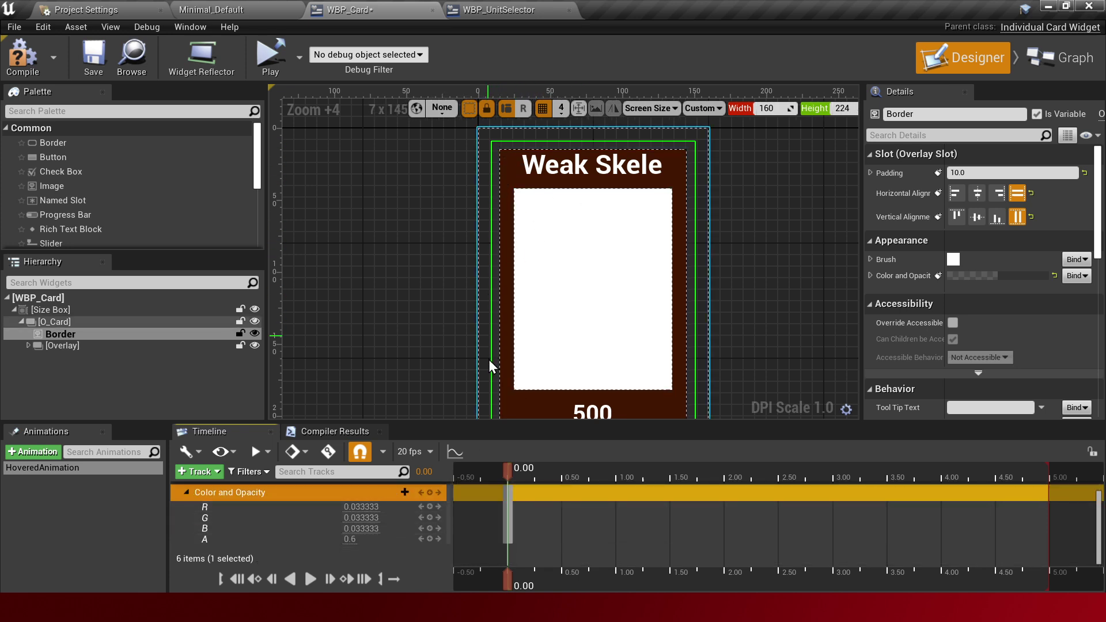
pyautogui.moveTo(505, 466); pyautogui.dragTo(534, 468)
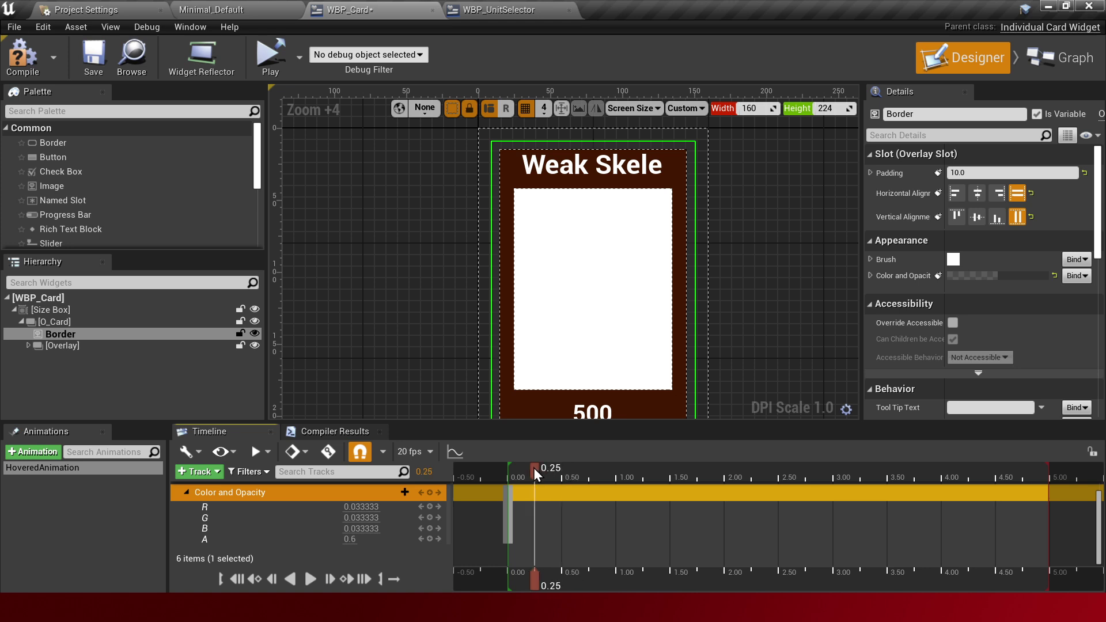
pyautogui.keyDown('ctrl'); pyautogui.scroll(5, 608, 509); pyautogui.keyUp('ctrl')
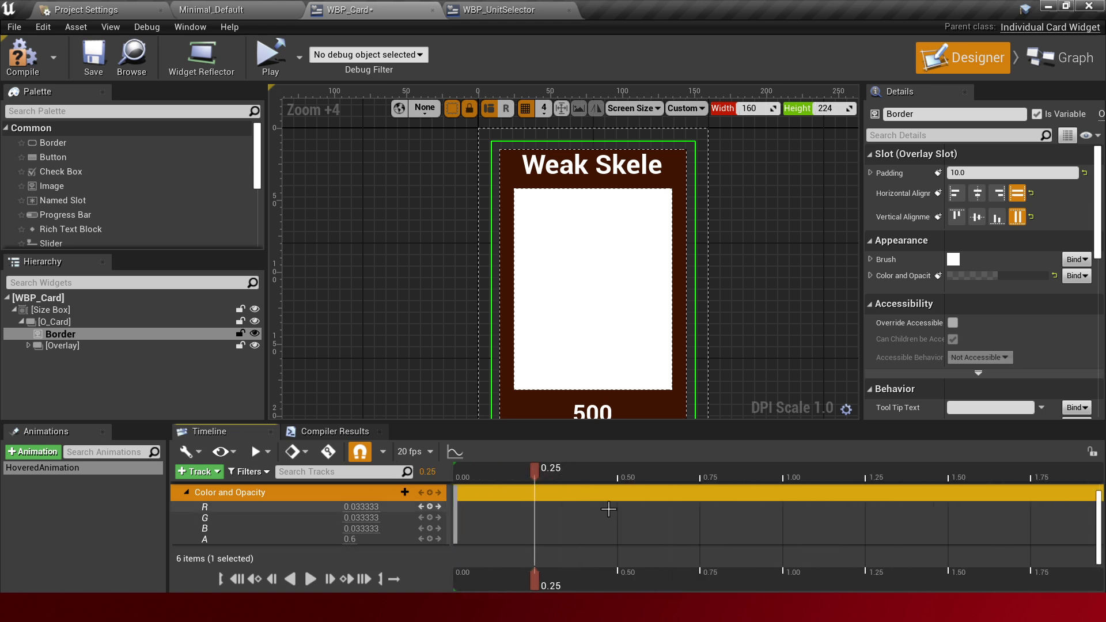
pyautogui.keyDown('ctrl'); pyautogui.scroll(1, 601, 501); pyautogui.keyUp('ctrl')
pyautogui.click(361, 507)
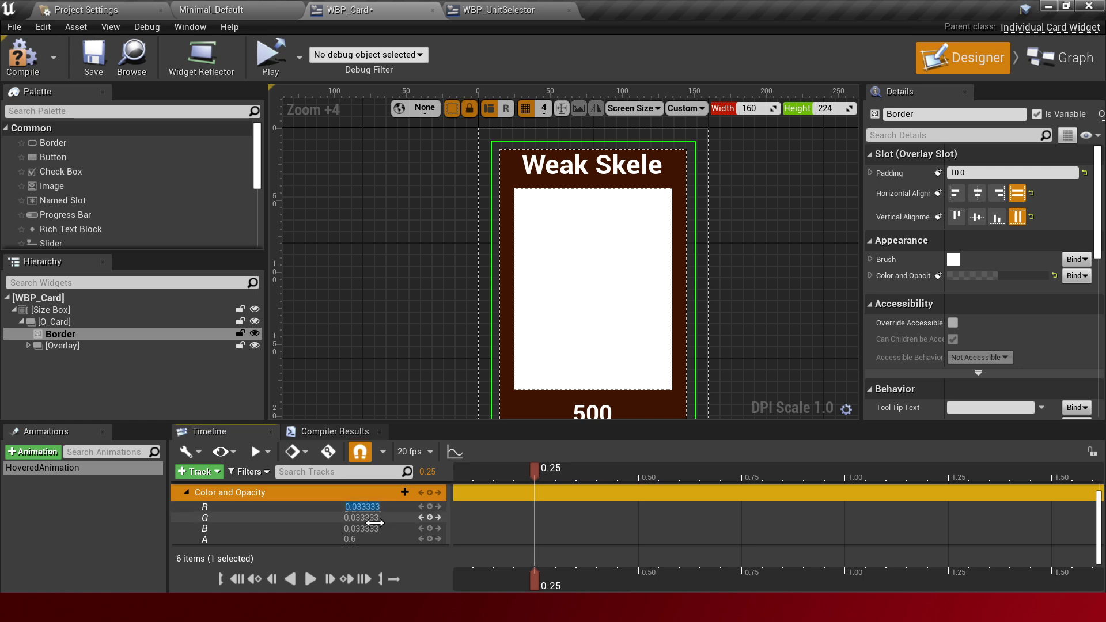
pyautogui.write('1')
pyautogui.press('Tab')
pyautogui.write('1')
pyautogui.press('Return')
pyautogui.click(369, 529)
pyautogui.write('1')
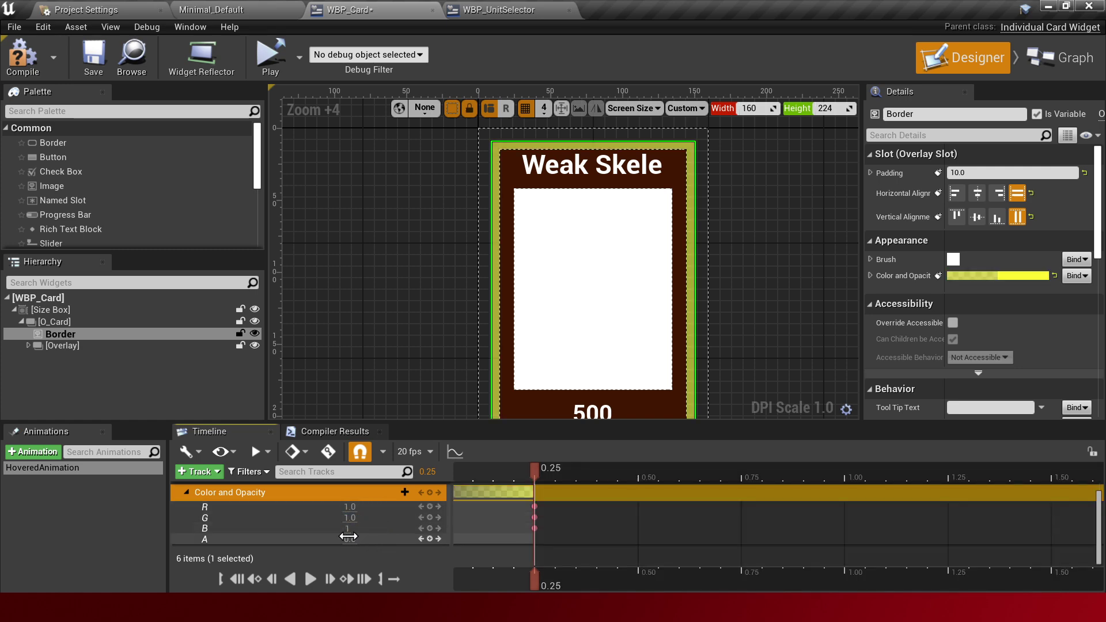
pyautogui.press('Tab')
pyautogui.write('1')
pyautogui.press('Return')
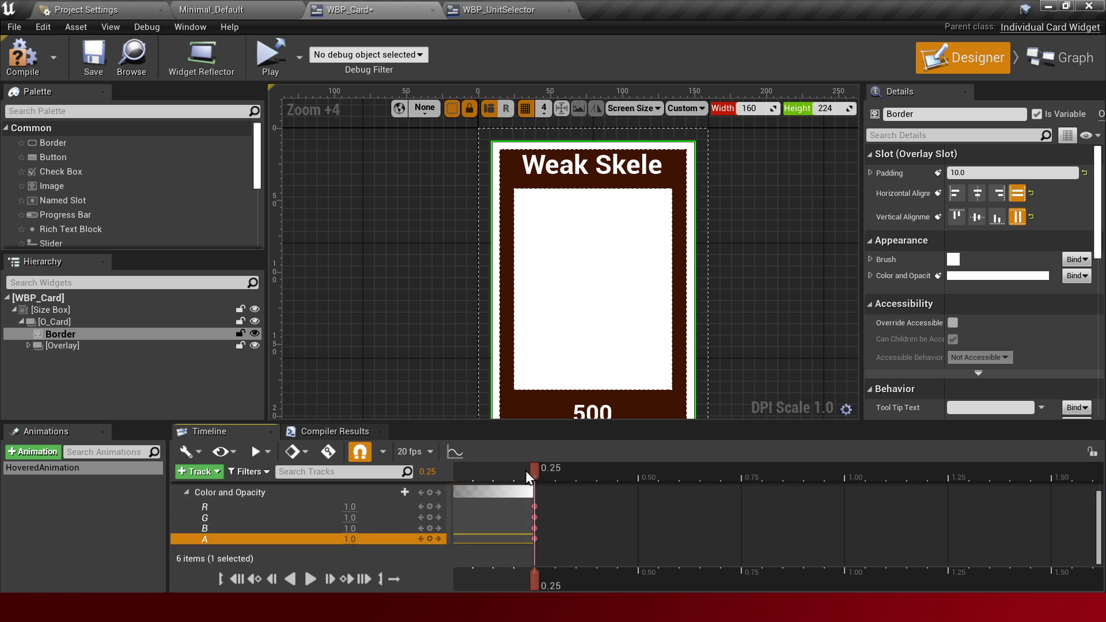
# Return the playhead to the start and preview HoveredAnimation
pyautogui.moveTo(525, 471); pyautogui.dragTo(445, 476)
pyautogui.keyDown('ctrl'); pyautogui.scroll(-1, 564, 533); pyautogui.keyUp('ctrl')
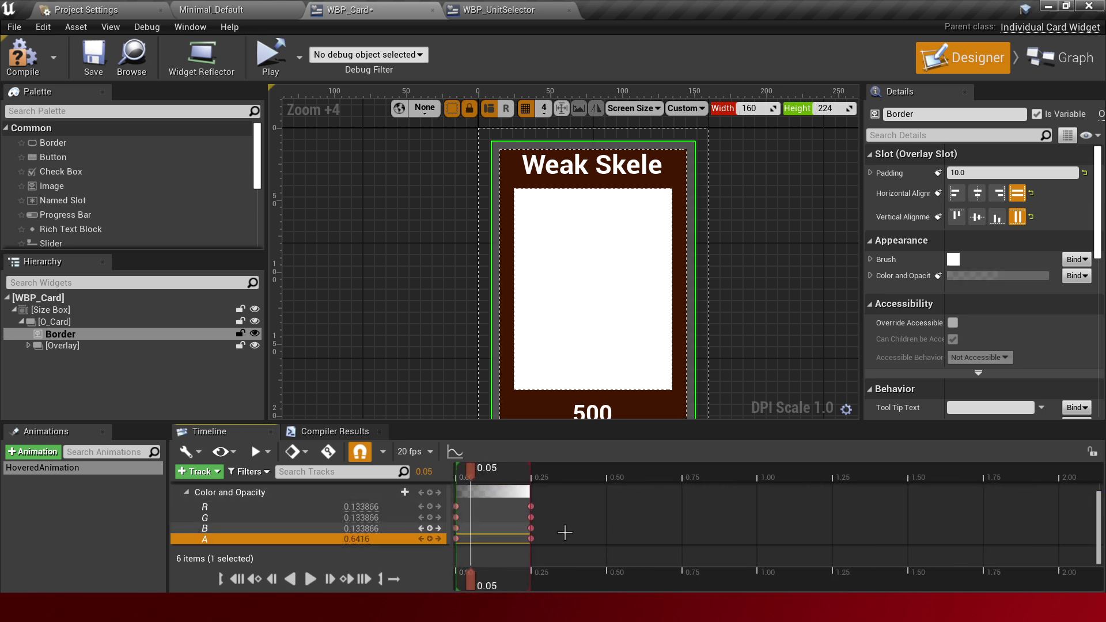
pyautogui.moveTo(472, 476); pyautogui.dragTo(457, 475)
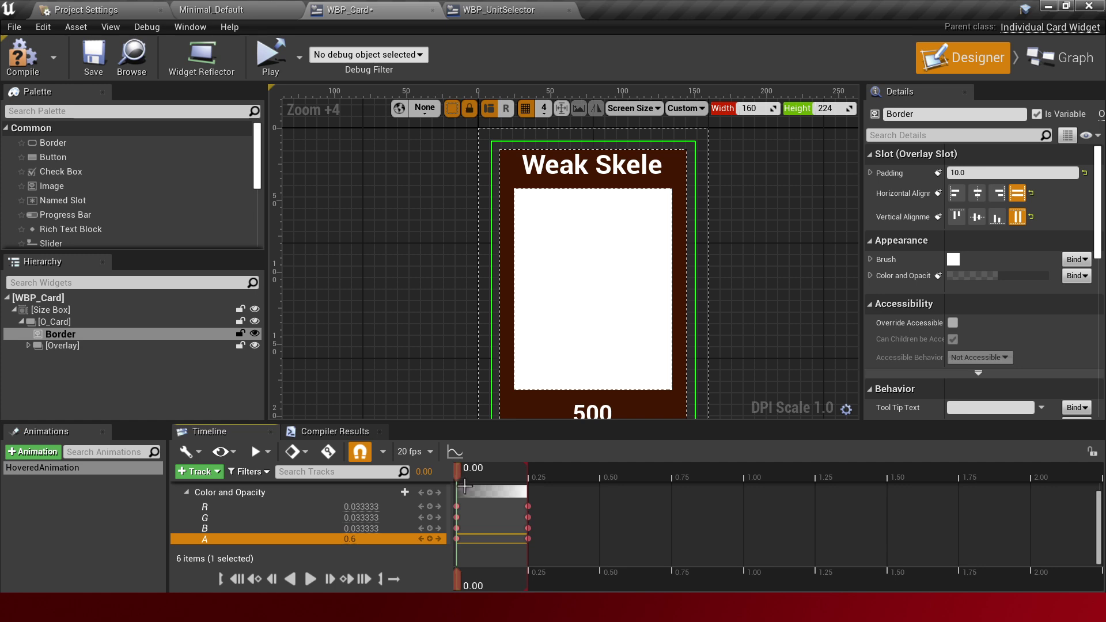
pyautogui.press('space')
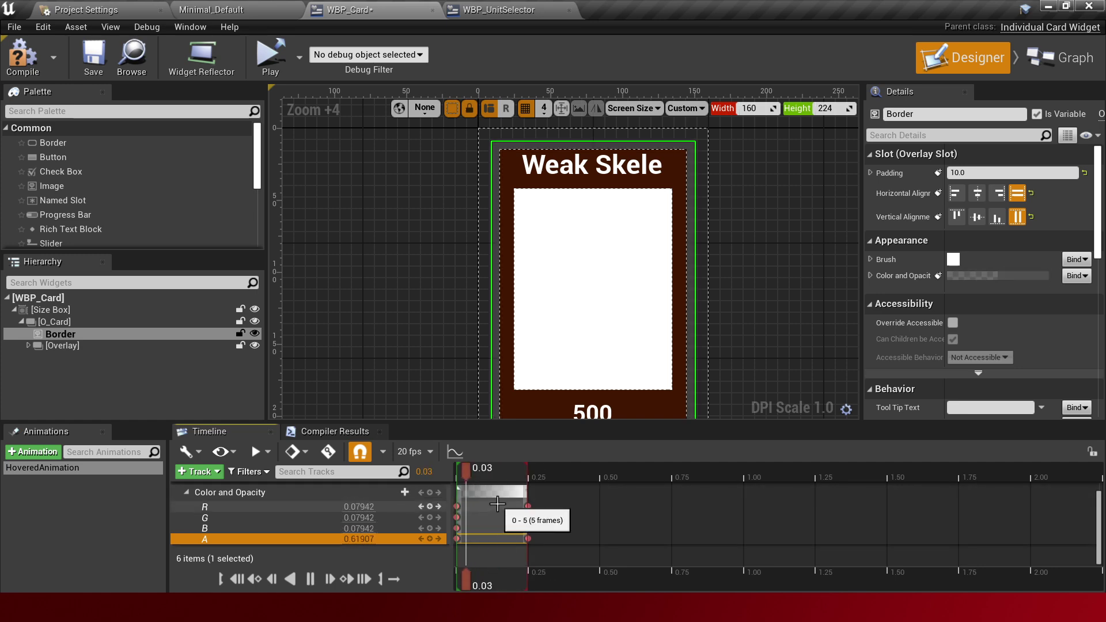
pyautogui.click(362, 509)
pyautogui.write('3')
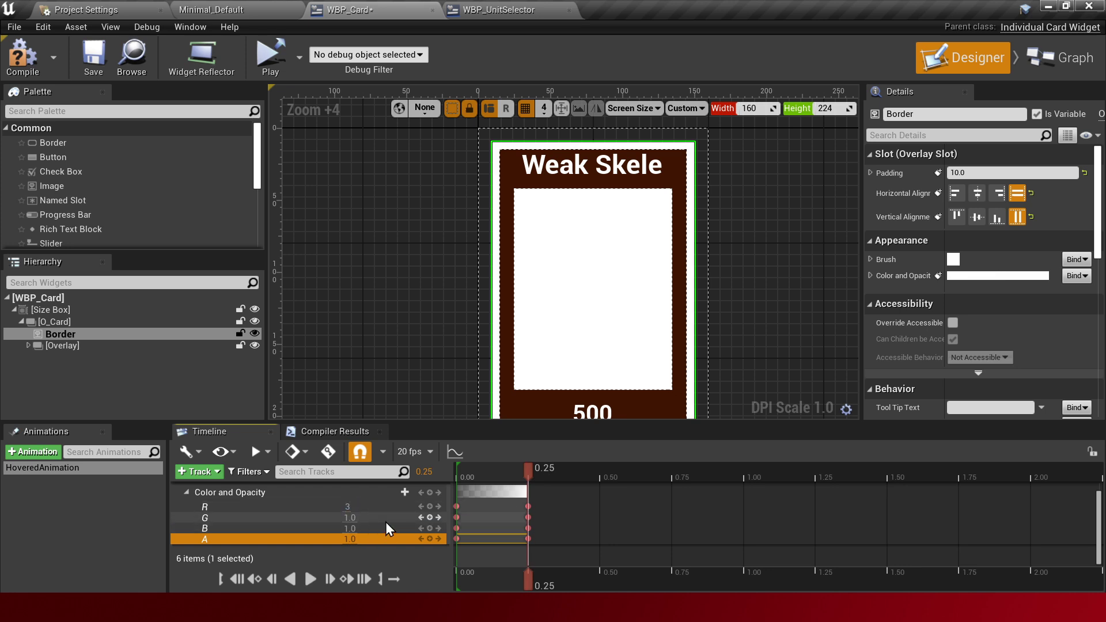
# Set R and G at the 0.25 s key to 3.0 and compare with the start
pyautogui.press('Tab')
pyautogui.write('3')
pyautogui.press('Tab')
pyautogui.write('3')
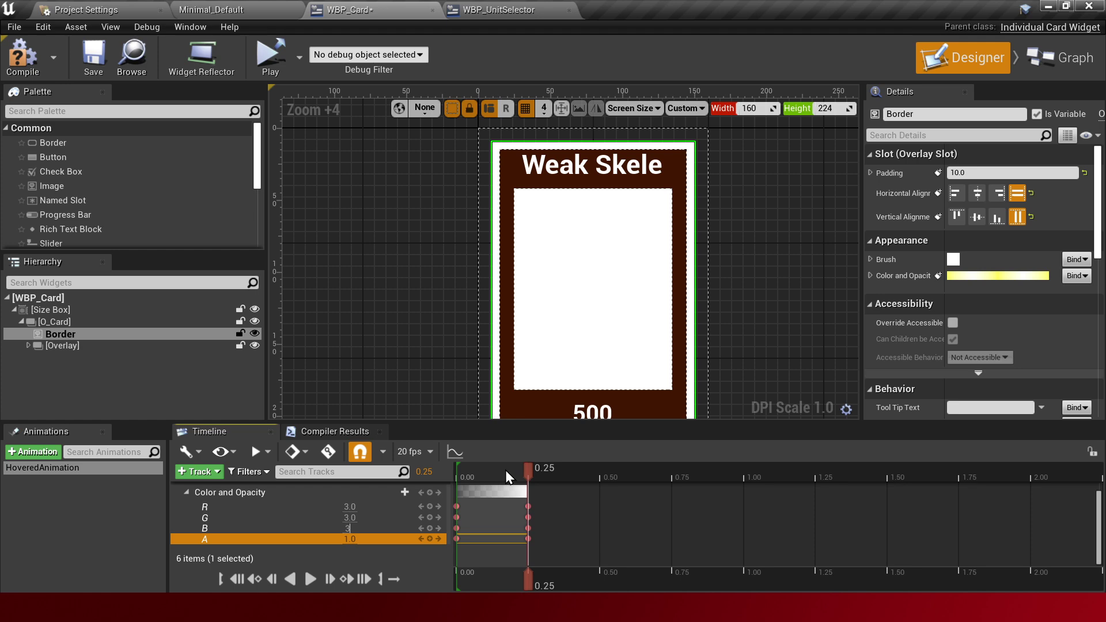
pyautogui.click(461, 474)
pyautogui.click(524, 473)
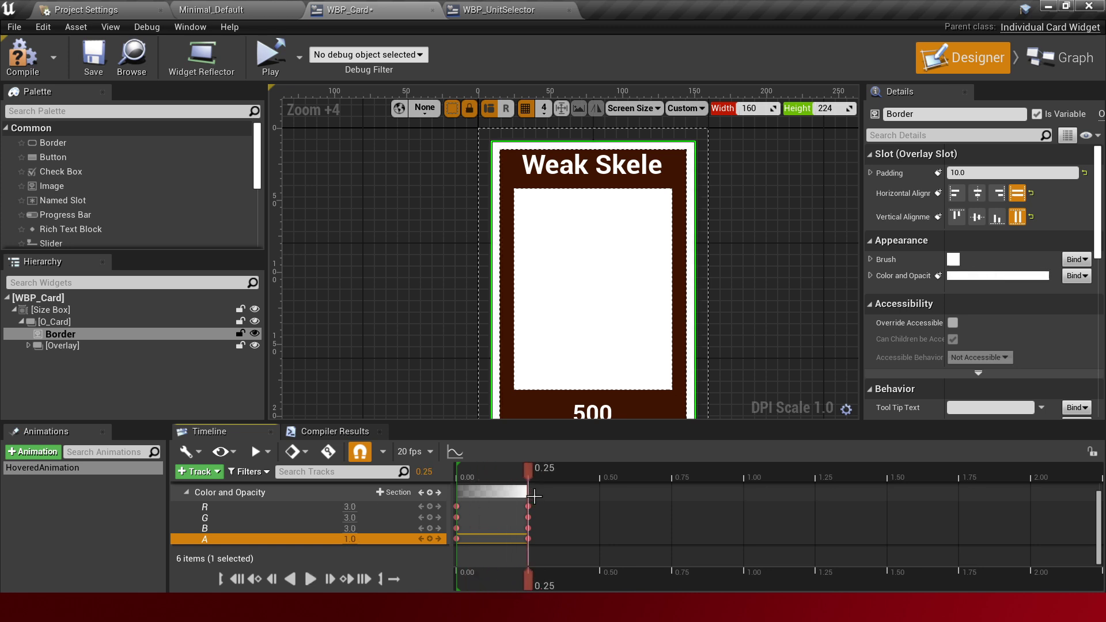
# Try R and G at 100.0 and preview the brighter animation
pyautogui.click(353, 508)
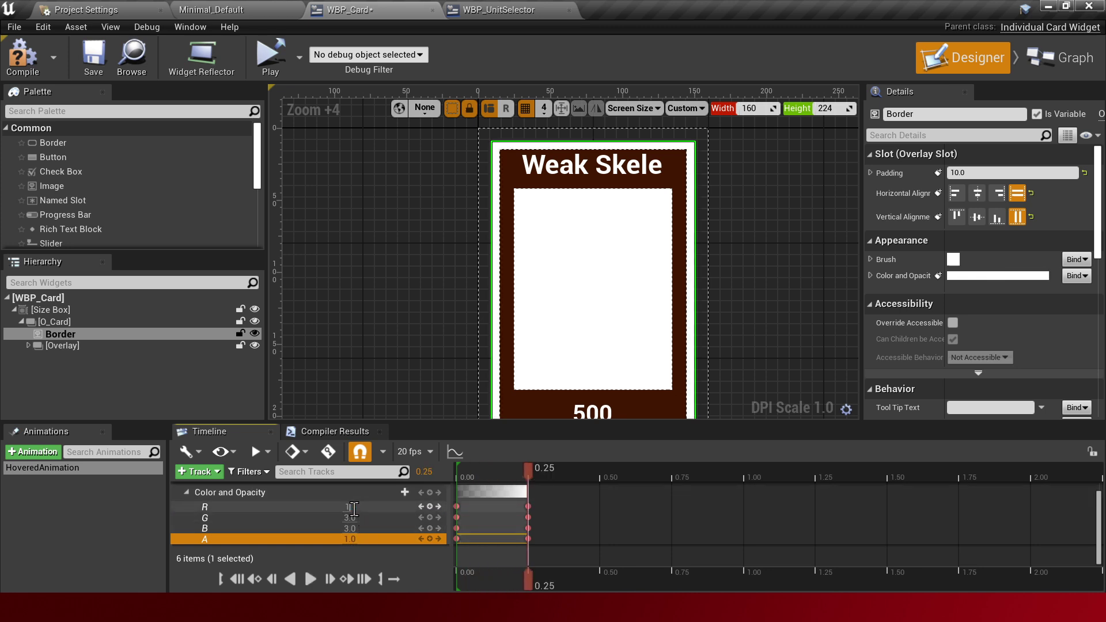
pyautogui.write('00')
pyautogui.press('Tab')
pyautogui.press('Tab')
pyautogui.write('100')
pyautogui.press('Return')
pyautogui.press('space')
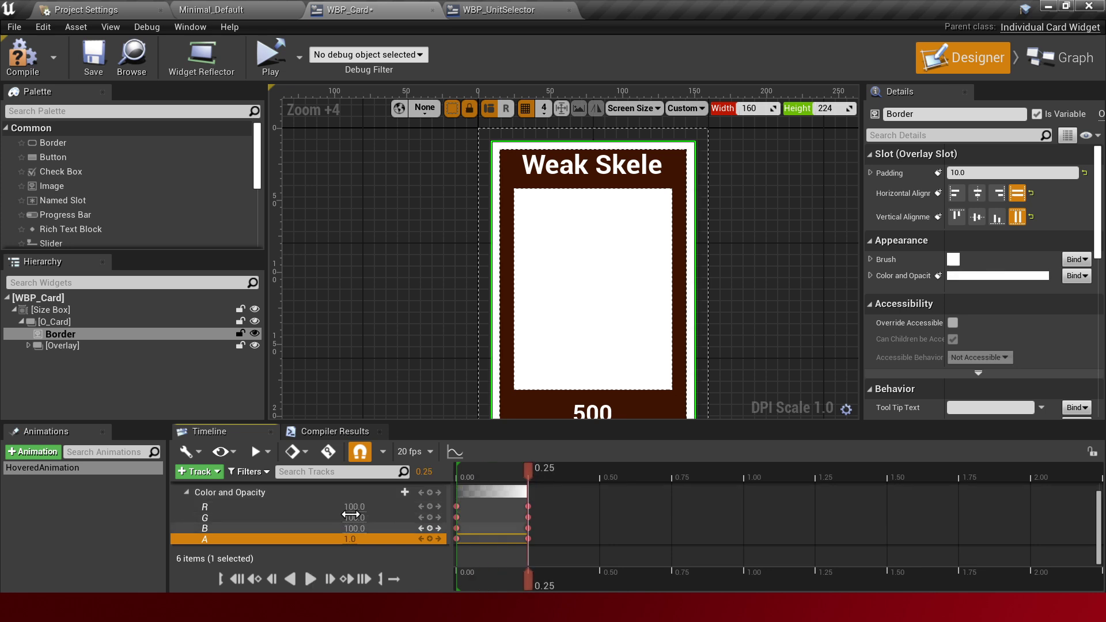
# Set R, G and B at the 0.25 s key back to 3.0 and scrub the result
pyautogui.click(369, 507)
pyautogui.write('3')
pyautogui.press('Return')
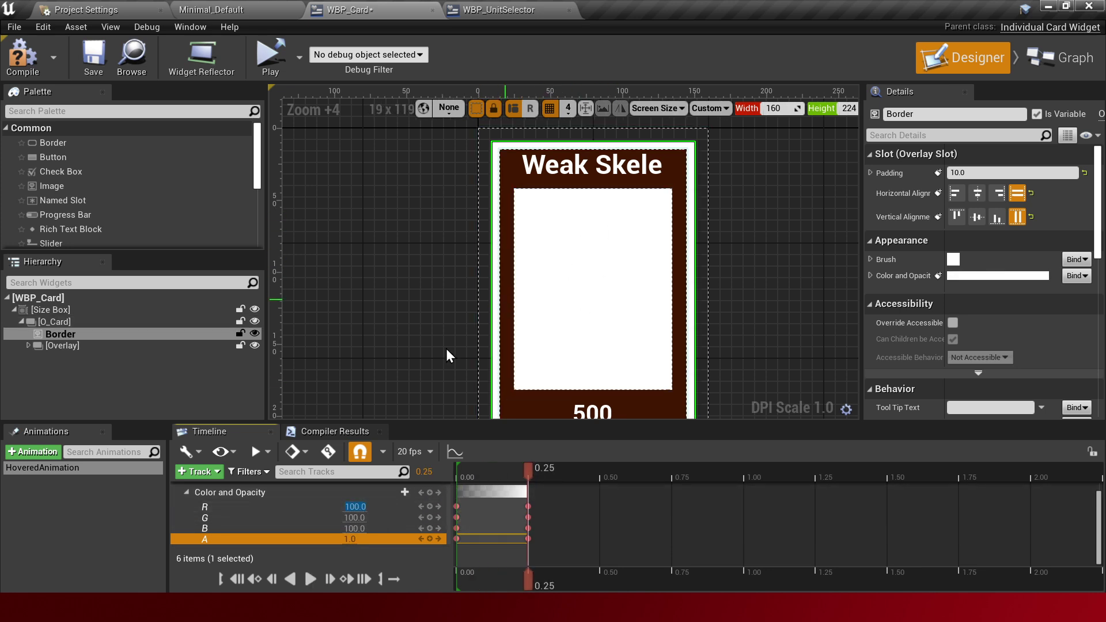
pyautogui.click(356, 517)
pyautogui.write('3')
pyautogui.press('Tab')
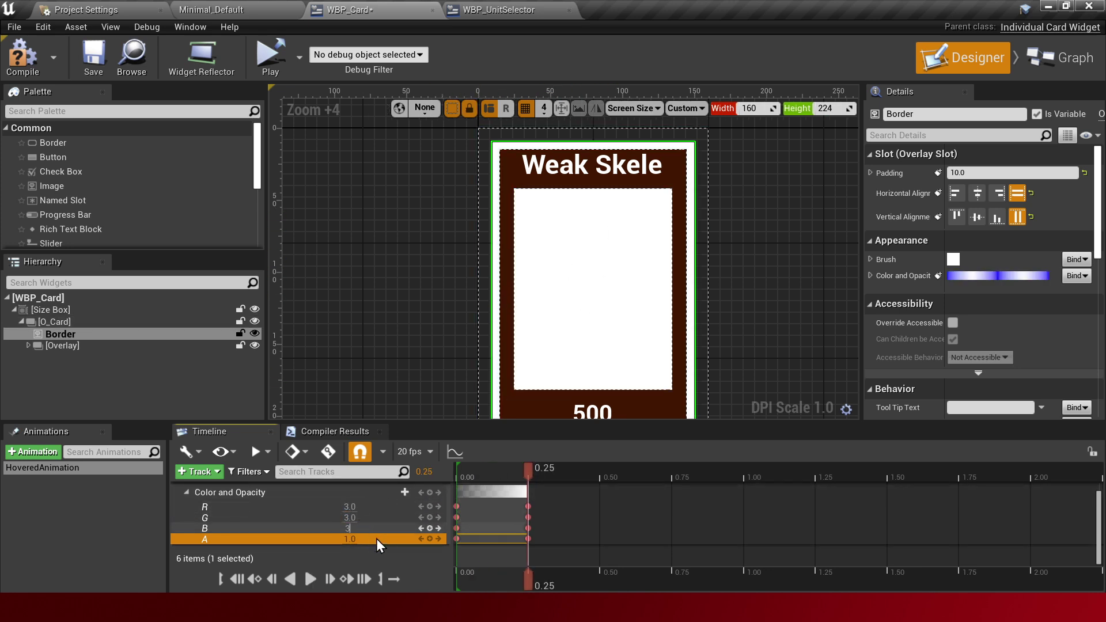
pyautogui.write('3')
pyautogui.press('Return')
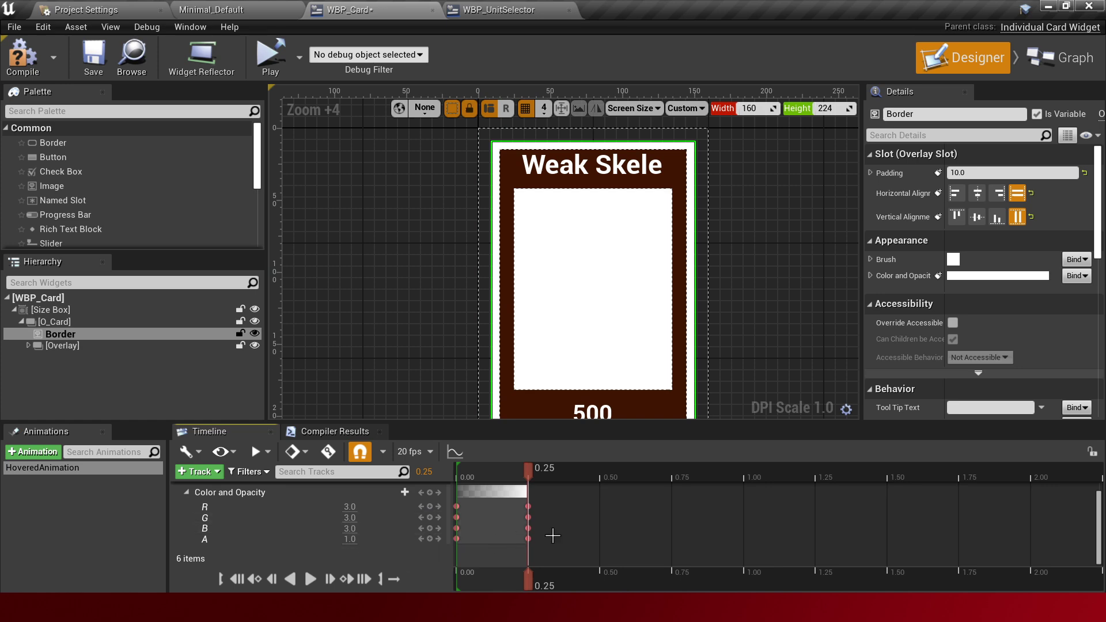
pyautogui.moveTo(530, 466); pyautogui.dragTo(542, 467)
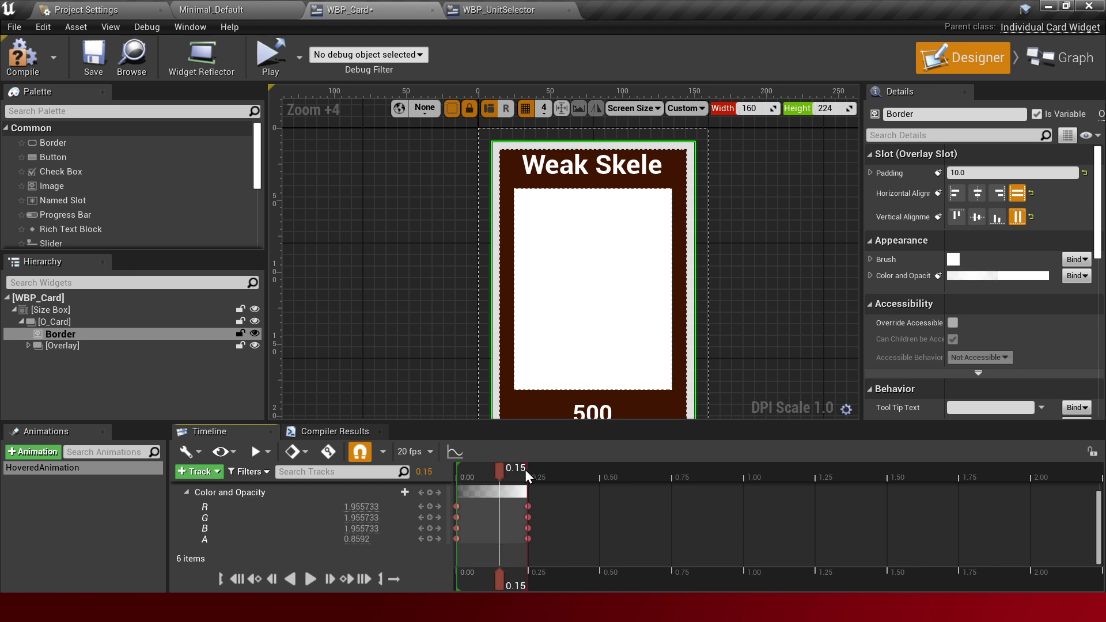
pyautogui.moveTo(465, 477)
pyautogui.mouseDown()
pyautogui.moveTo(528, 468)
pyautogui.moveTo(379, 460)
pyautogui.mouseUp()
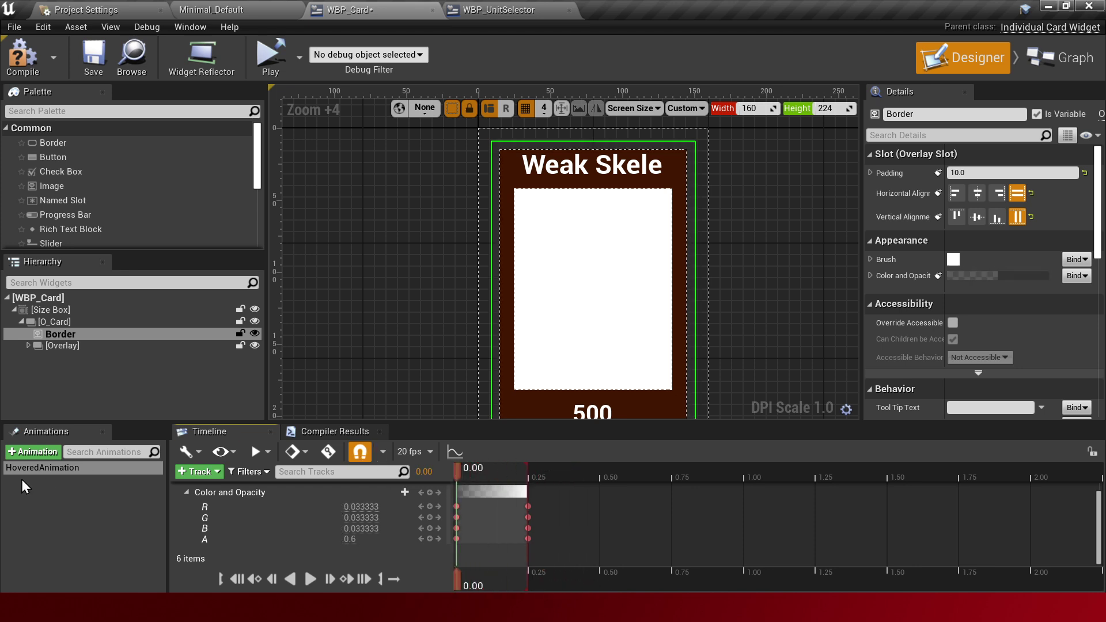
# Compile and save WBP_Card, then switch to Visual Studio
pyautogui.click(22, 68)
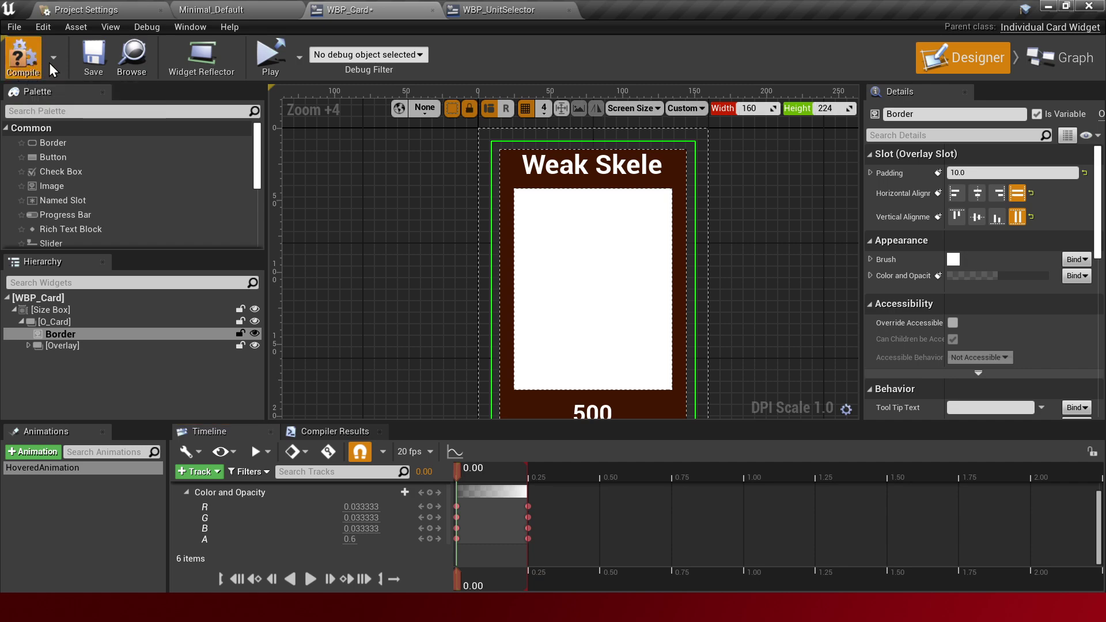
pyautogui.click(85, 63)
pyautogui.hotkey('alt', 'Tab')
# Close UnitSelectorWidget.cpp and bring up the IndividualCardWidget header
pyautogui.click(143, 179)
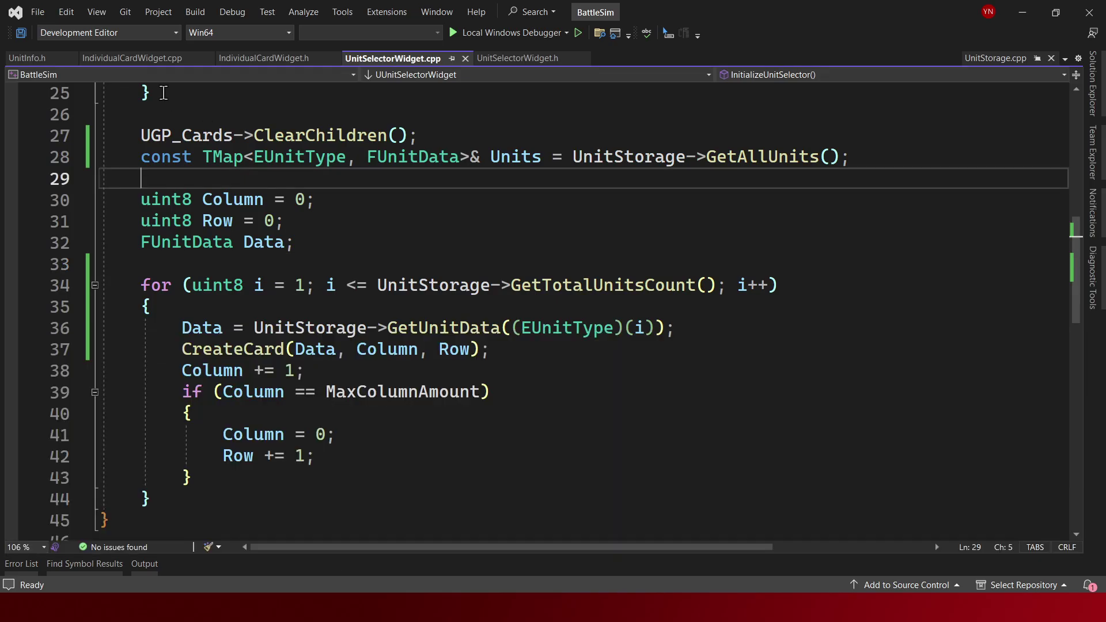
pyautogui.click(271, 57)
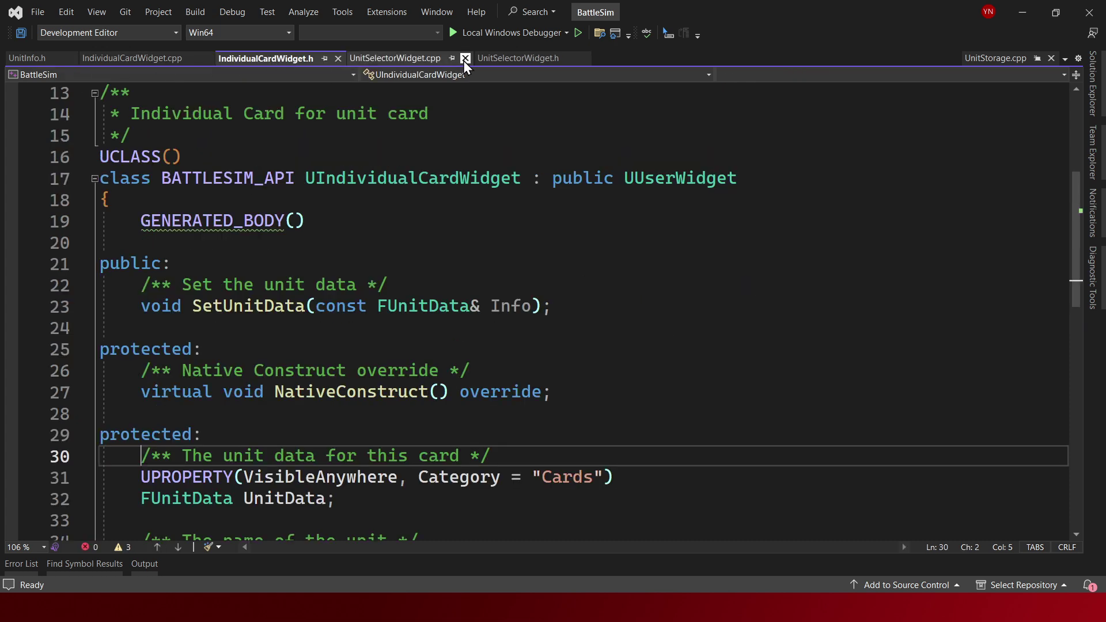
pyautogui.click(466, 58)
pyautogui.scroll(-1, 421, 320)
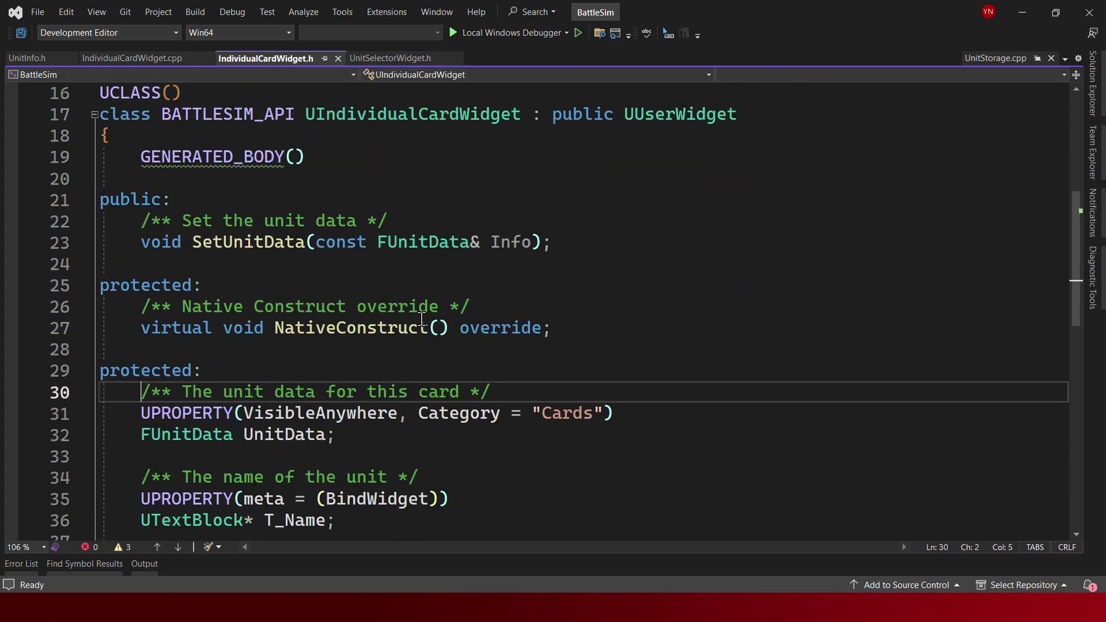
# Declare void PlayHoveredAnimation() after the NativeConstruct declaration
pyautogui.click(607, 230)
pyautogui.click(650, 249)
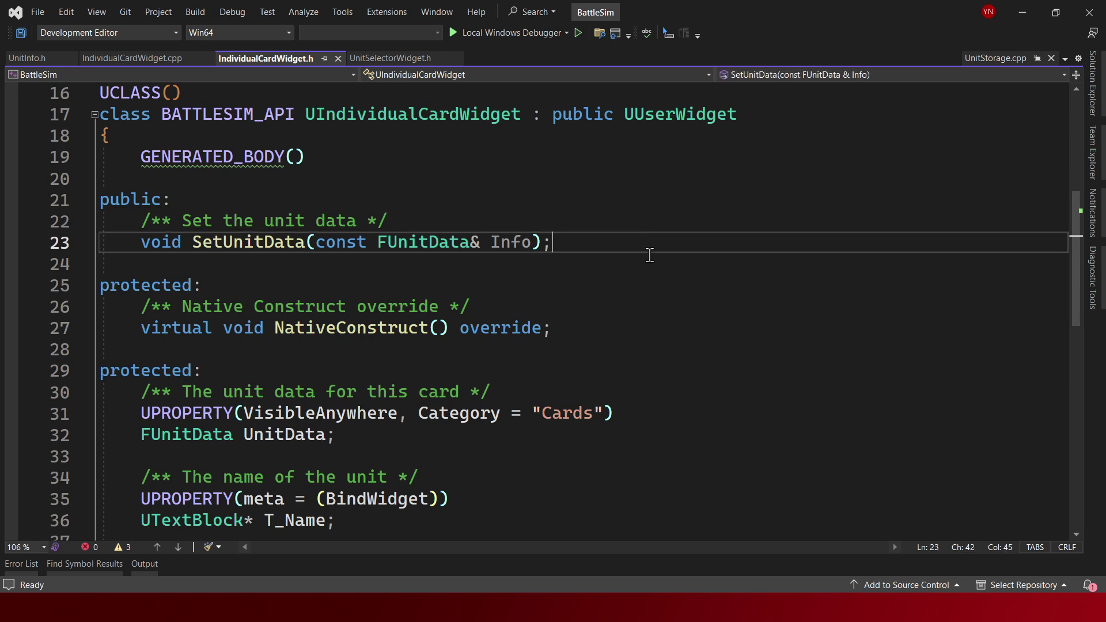
pyautogui.click(623, 324)
pyautogui.press('Return')
pyautogui.press('Return')
pyautogui.write('void')
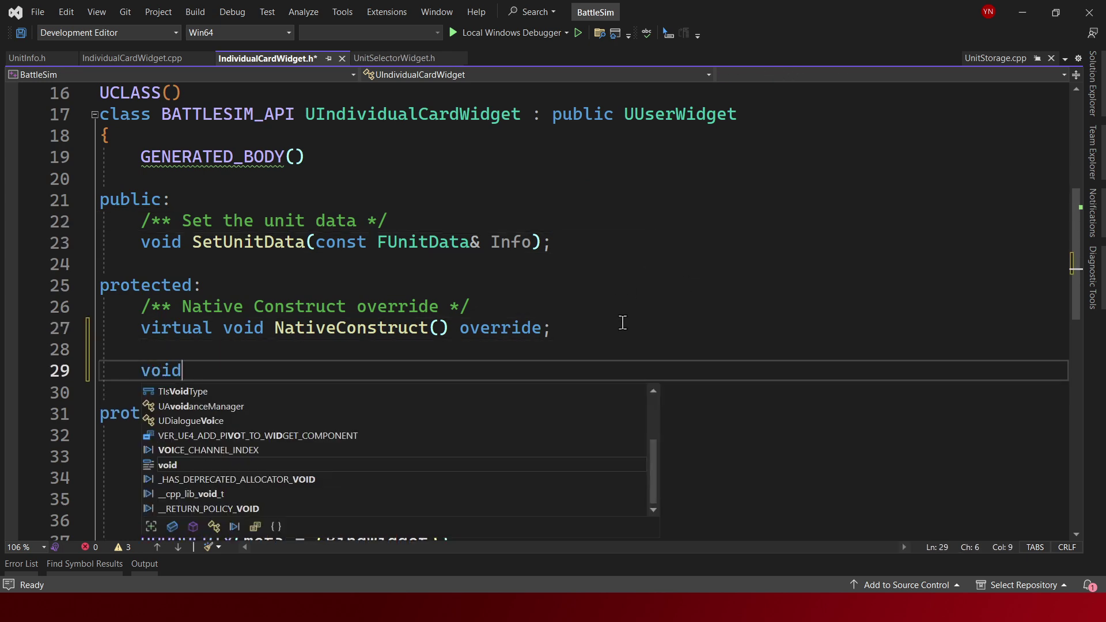
pyautogui.write(' OnHovered')
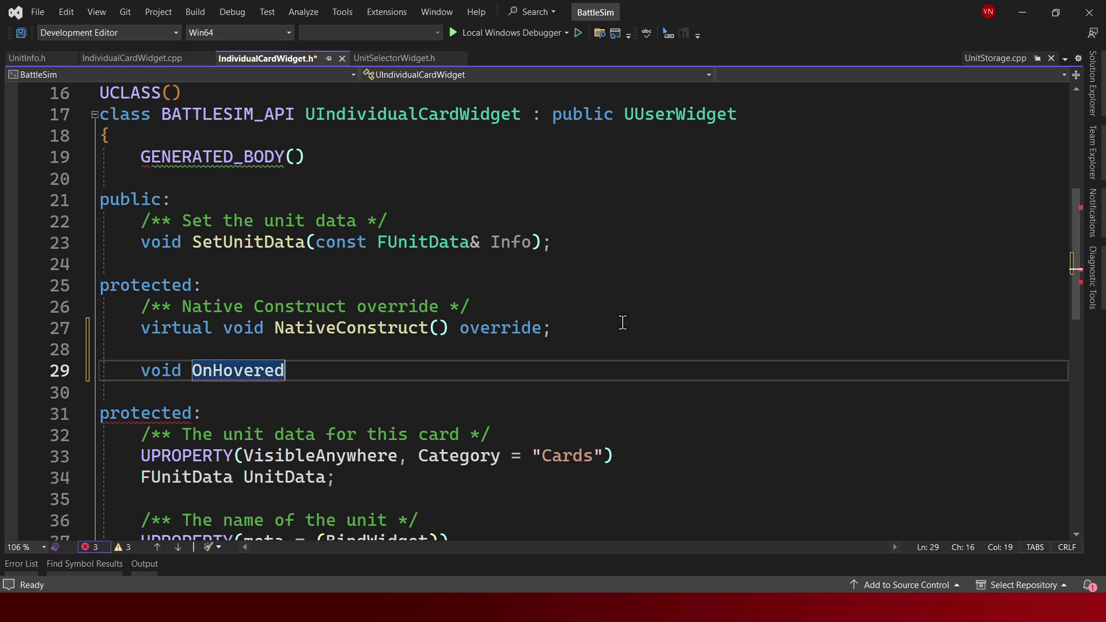
pyautogui.hotkey('ctrl', 'BackSpace')
pyautogui.write('P')
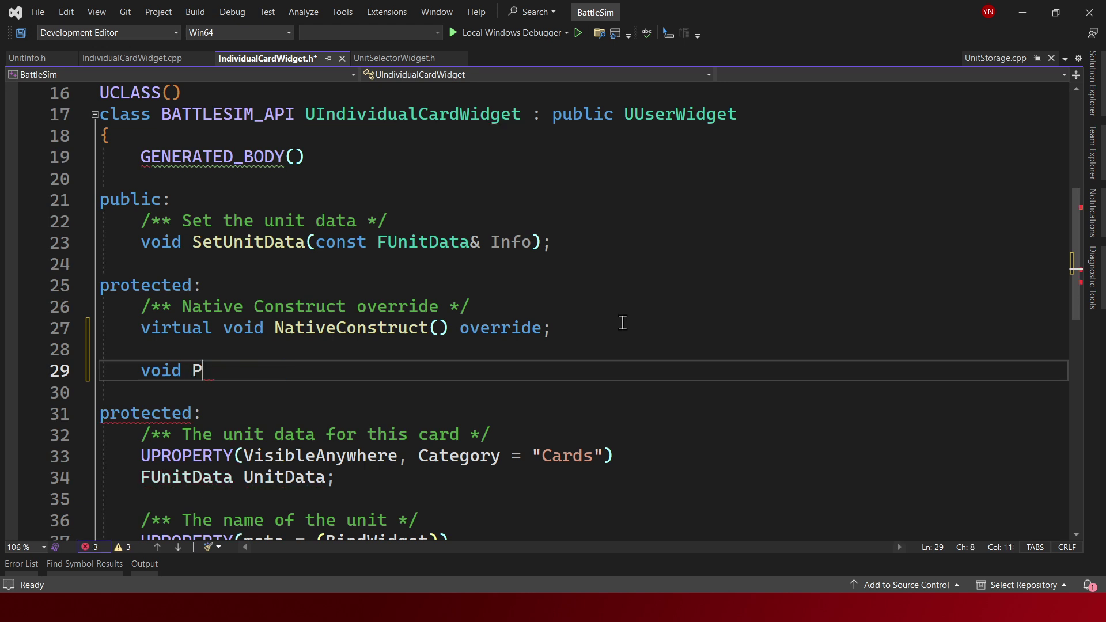
pyautogui.write('layHove')
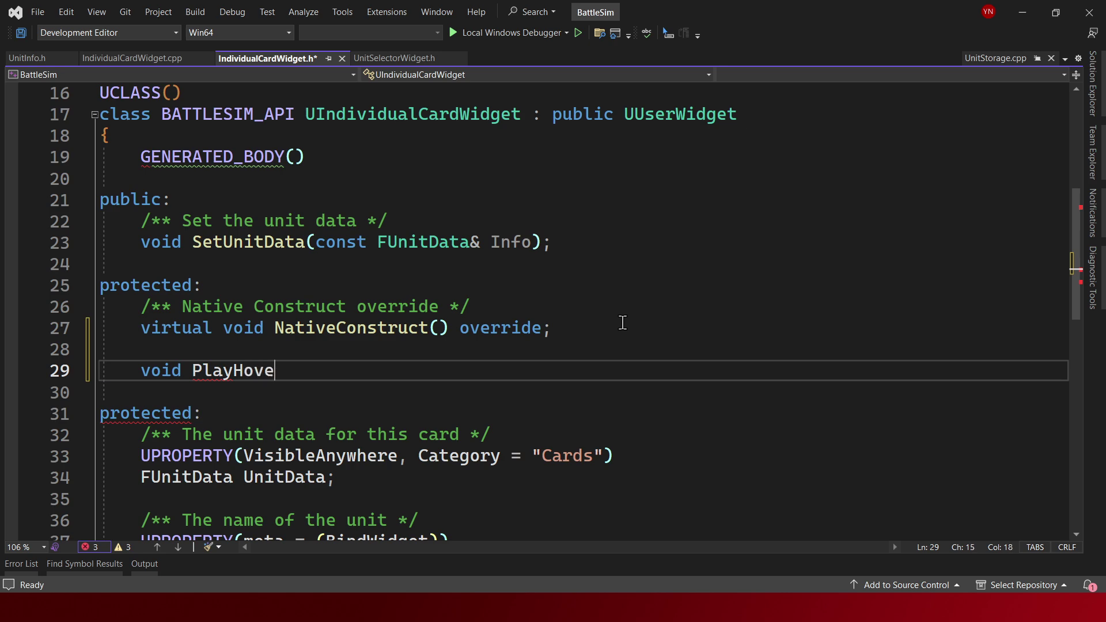
pyautogui.write('redAnimation')
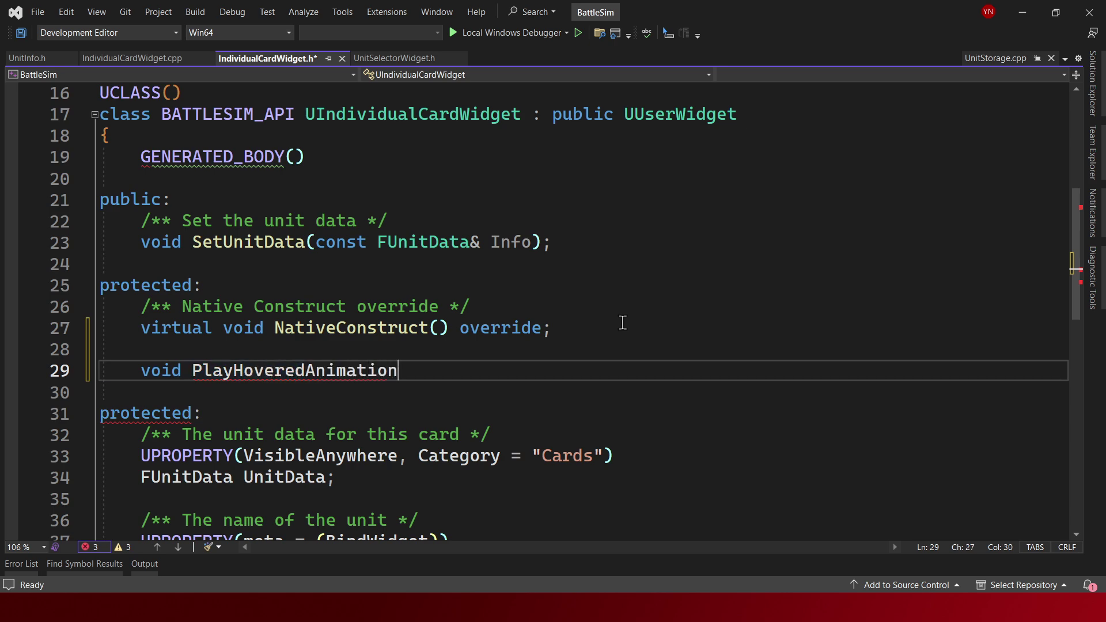
pyautogui.write('();')
# Add UFUNCTION(BlueprintNativeEvent) and the comment 'Play the card hovered animation' above it
pyautogui.hotkey('ctrl', 'Return')
pyautogui.write('UNCTION(')
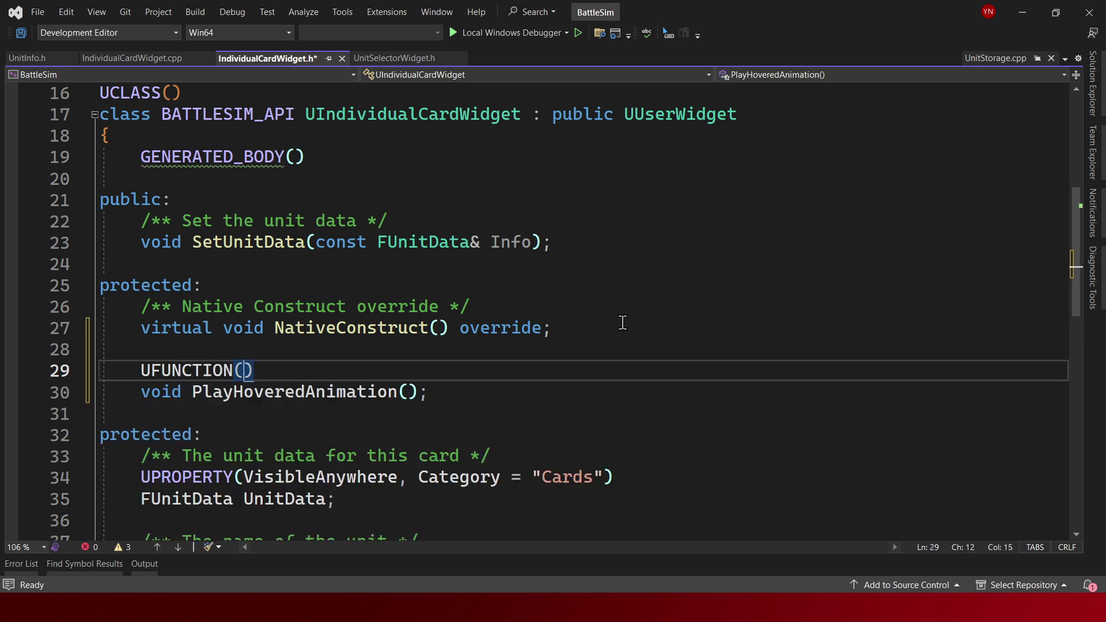
pyautogui.write('Blueprint')
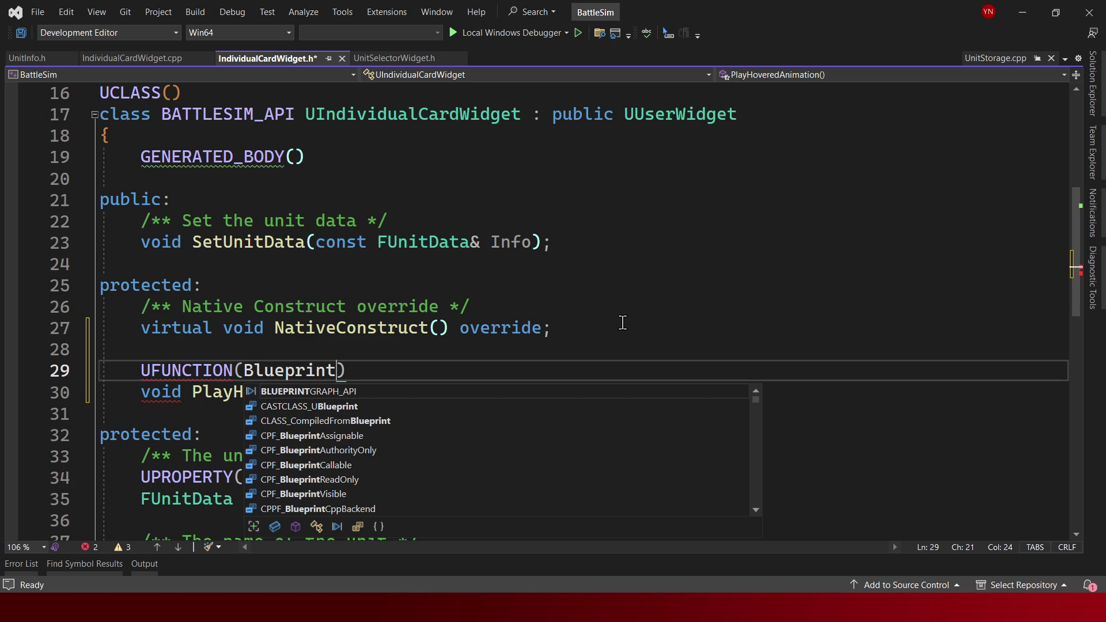
pyautogui.write('Native')
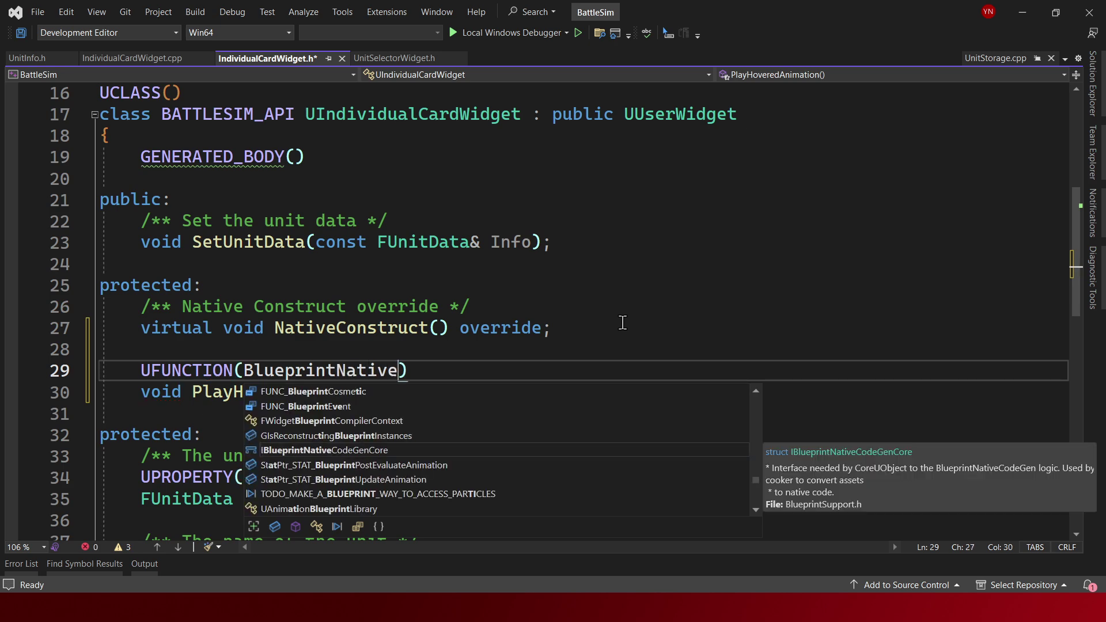
pyautogui.write('Even')
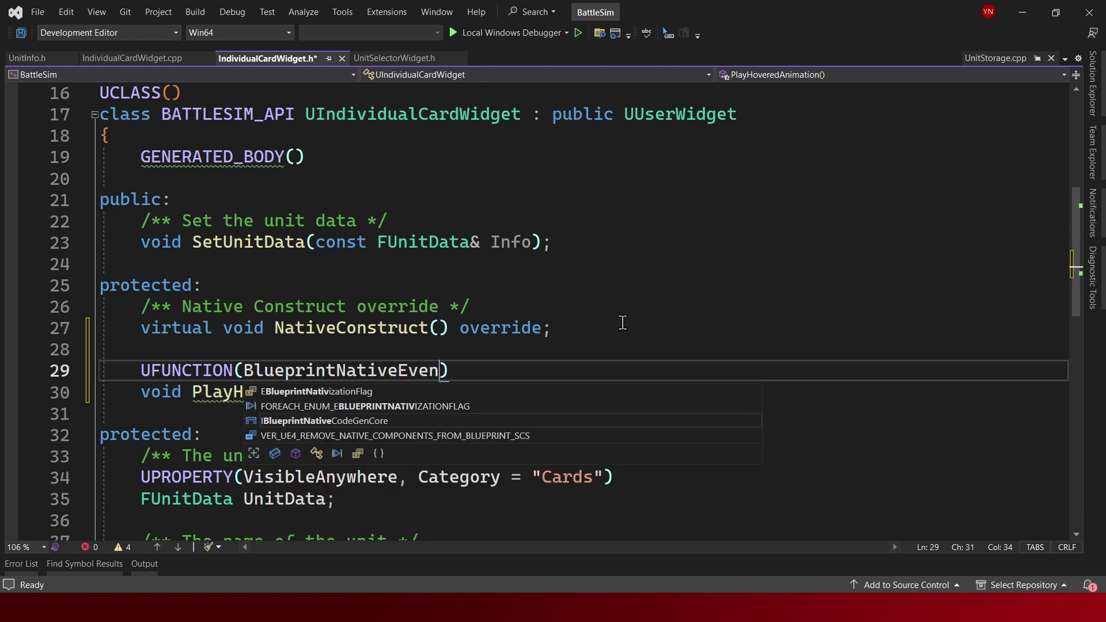
pyautogui.write('t')
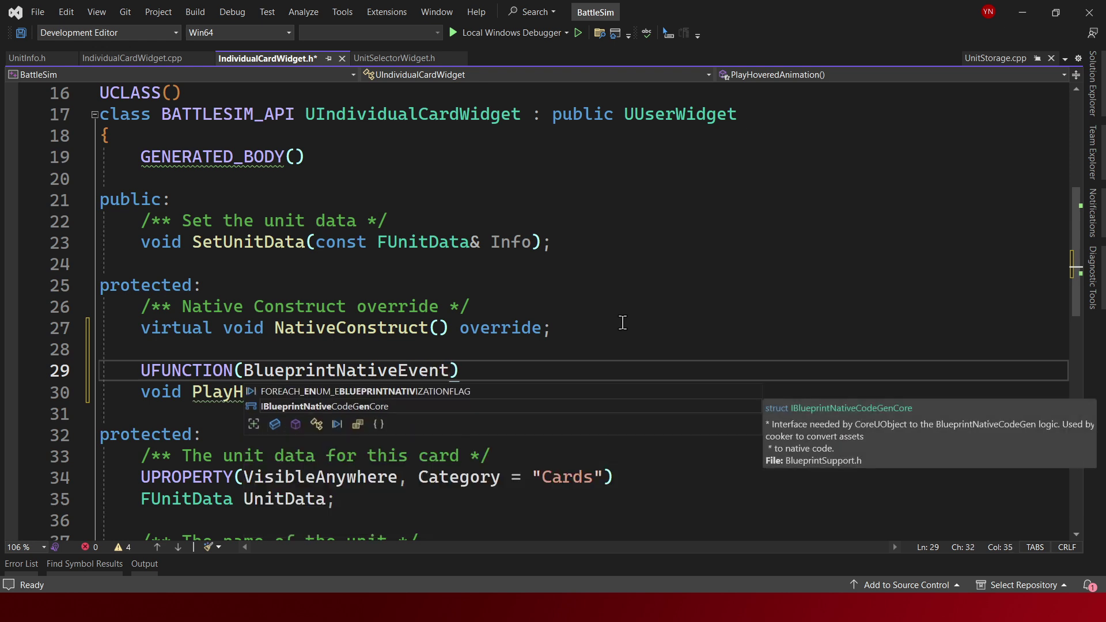
pyautogui.hotkey('ctrl', 'Return')
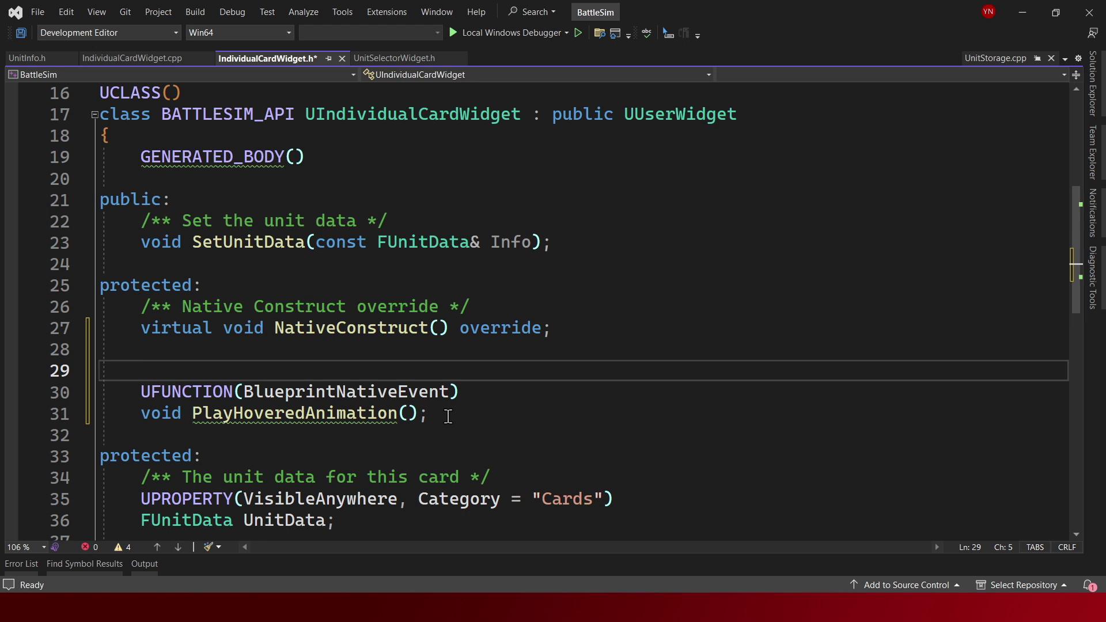
pyautogui.write('/')
pyautogui.write('** ')
pyautogui.write('Play the ca')
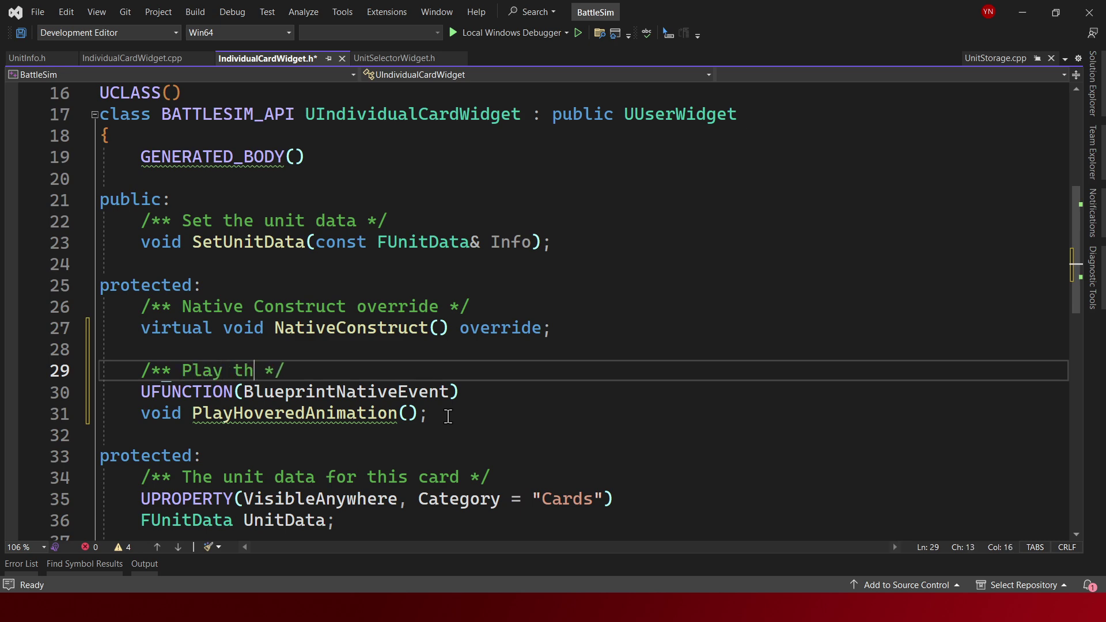
pyautogui.write('rd ')
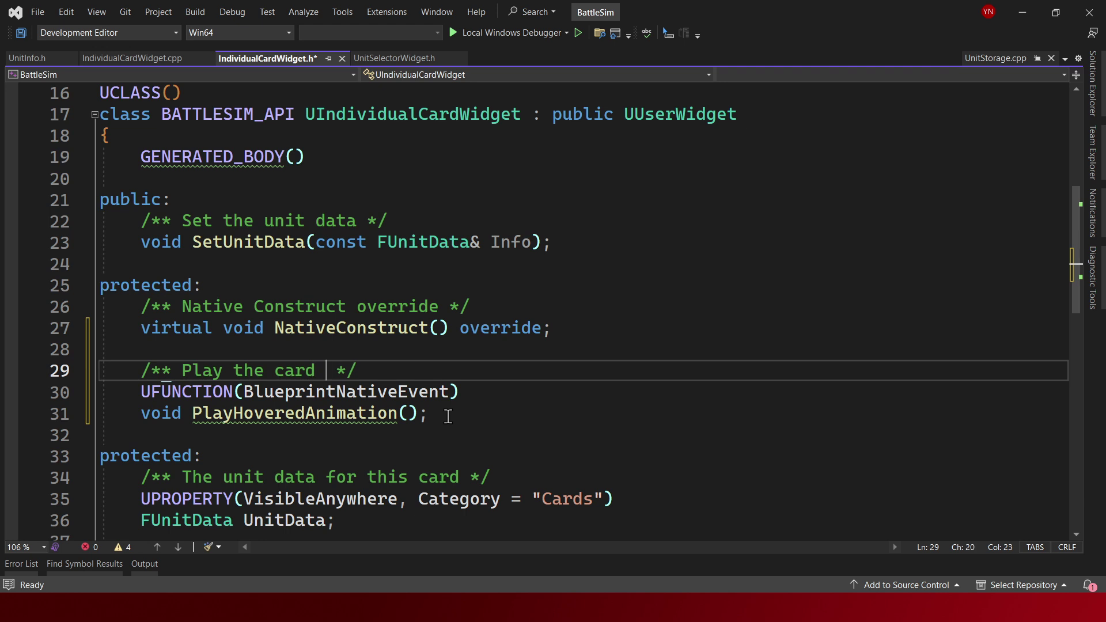
pyautogui.write('hovered animat')
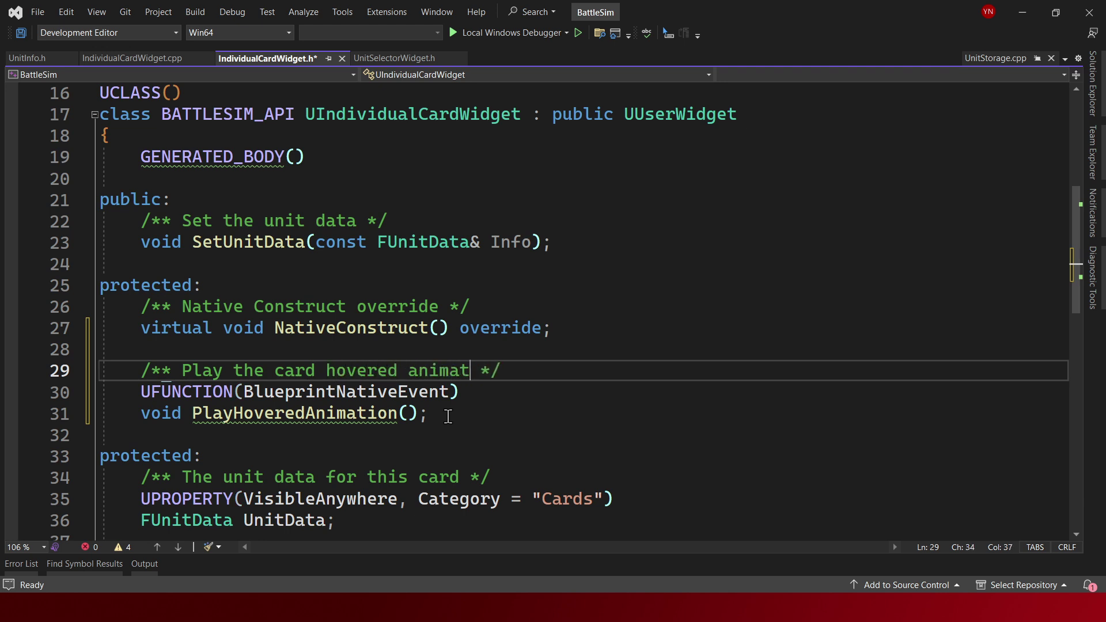
pyautogui.write('ion')
# Duplicate the three-line PlayHoveredAnimation declaration block, separated by a blank line
pyautogui.click(448, 416)
pyautogui.hotkey('shift', 'Up')
pyautogui.hotkey('shift', 'Up')
pyautogui.hotkey('ctrl', 'd')
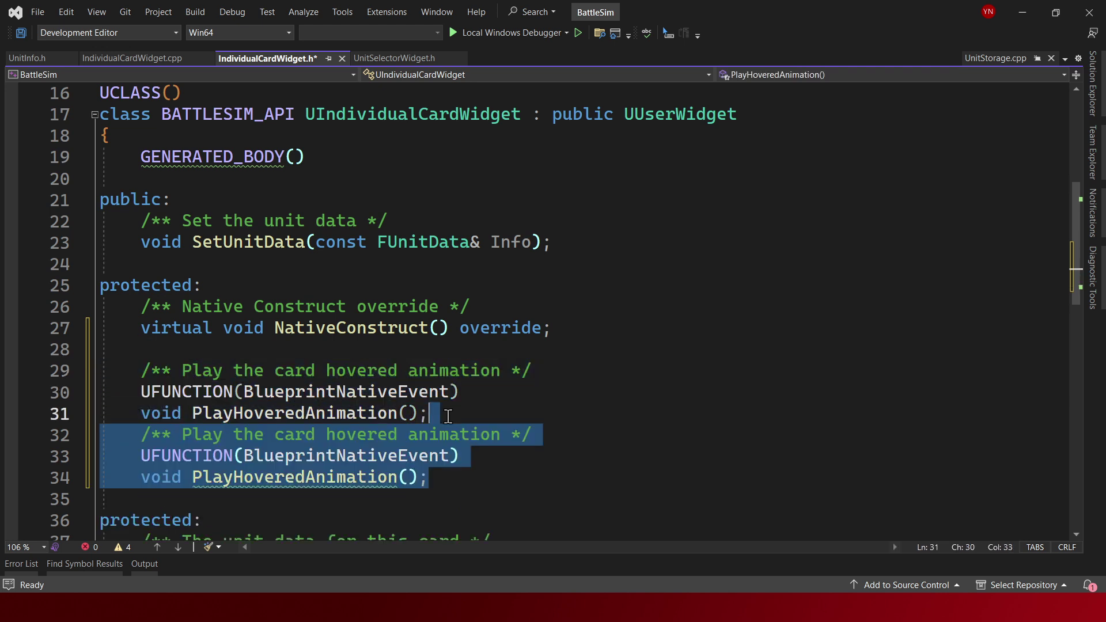
pyautogui.press('Right')
pyautogui.press('Up')
pyautogui.press('Up')
pyautogui.press('Up')
pyautogui.press('Up')
pyautogui.press('Return')
pyautogui.press('Down')
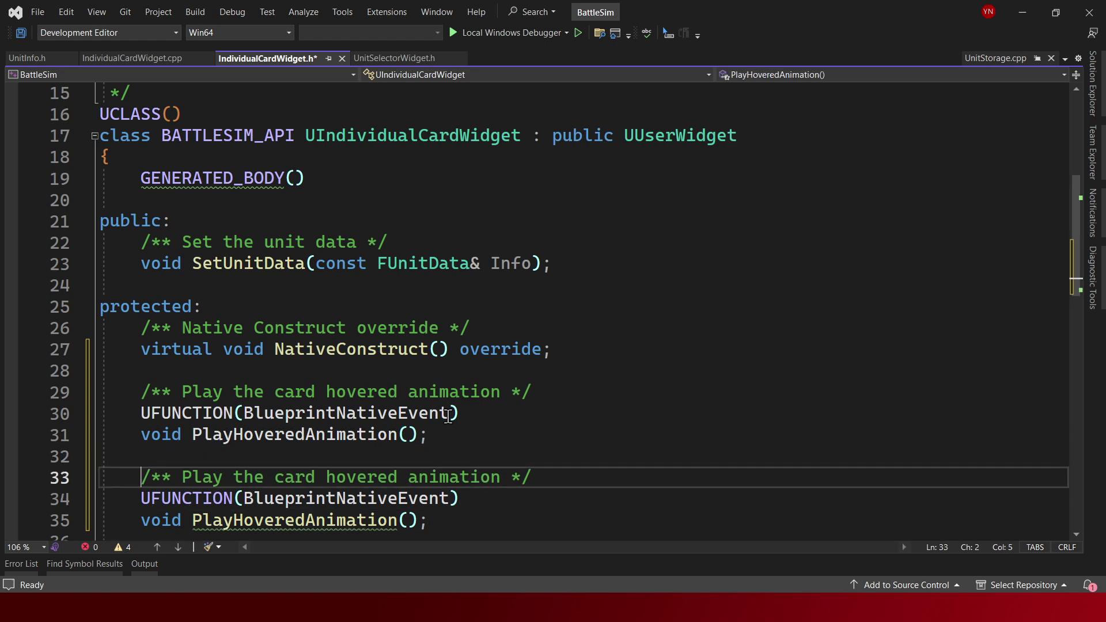
pyautogui.hotkey('ctrl', 'Right')
pyautogui.hotkey('ctrl', 'Right')
pyautogui.hotkey('ctrl', 'Right')
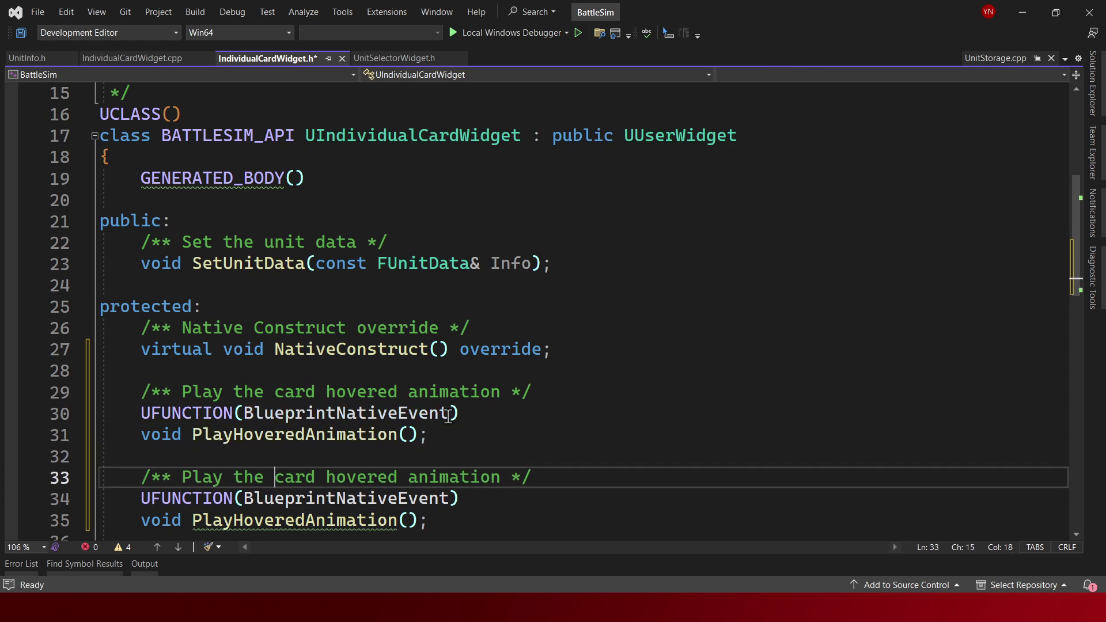
pyautogui.hotkey('ctrl', 'shift', 'b')
pyautogui.click(578, 286)
pyautogui.scroll(-1, 578, 286)
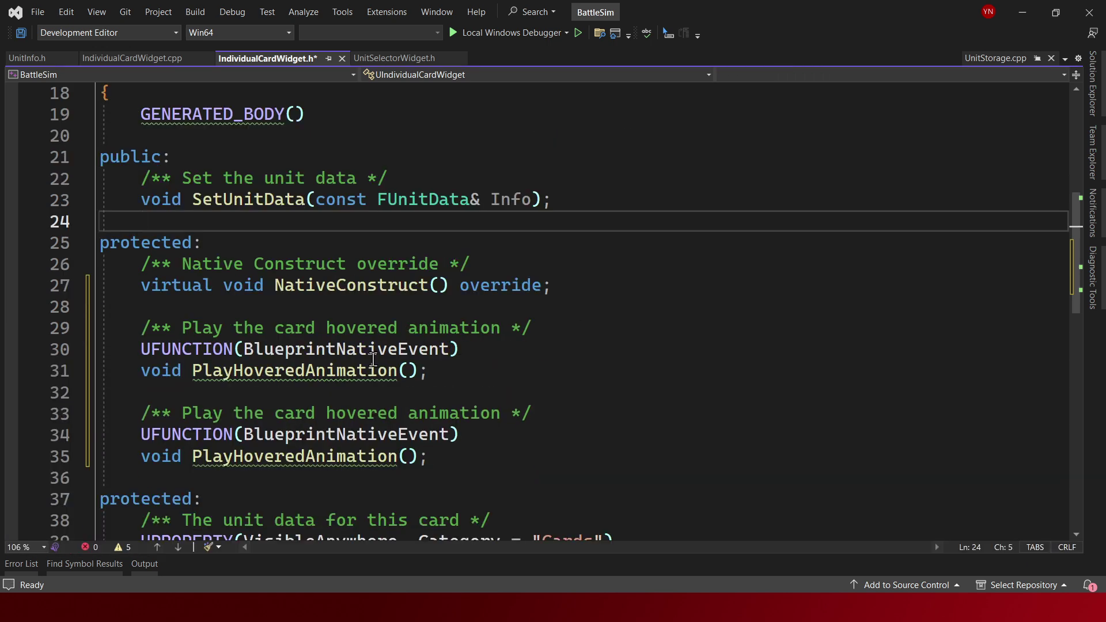
# Rename the copy to PlayUnHoveredAnimation and make its comment say unhovered
pyautogui.click(295, 371)
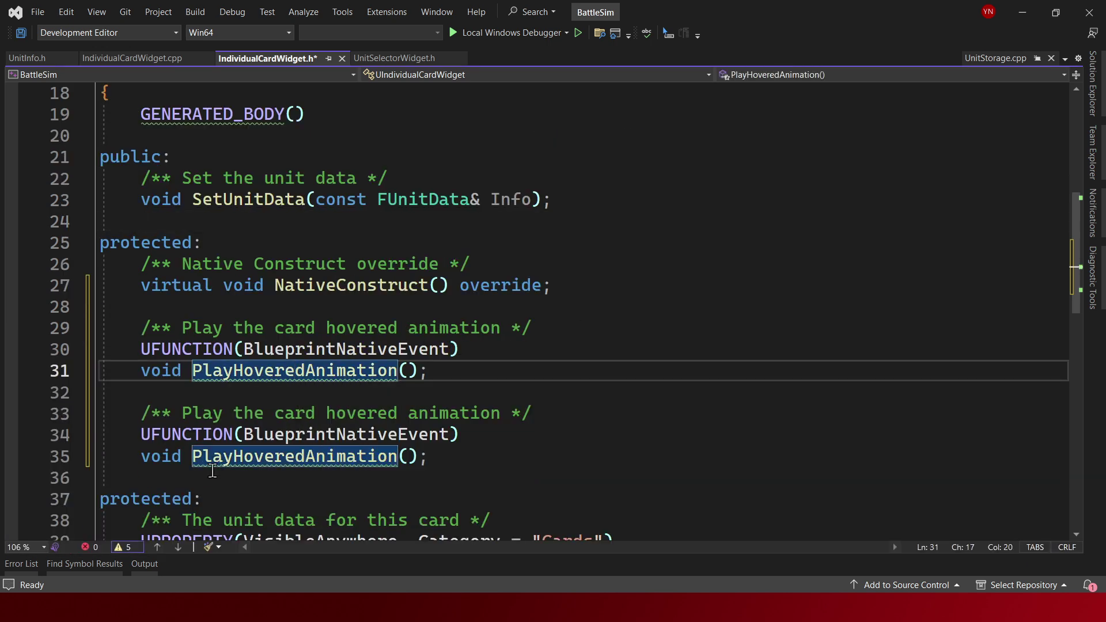
pyautogui.click(231, 464)
pyautogui.write('Un')
pyautogui.press('Up')
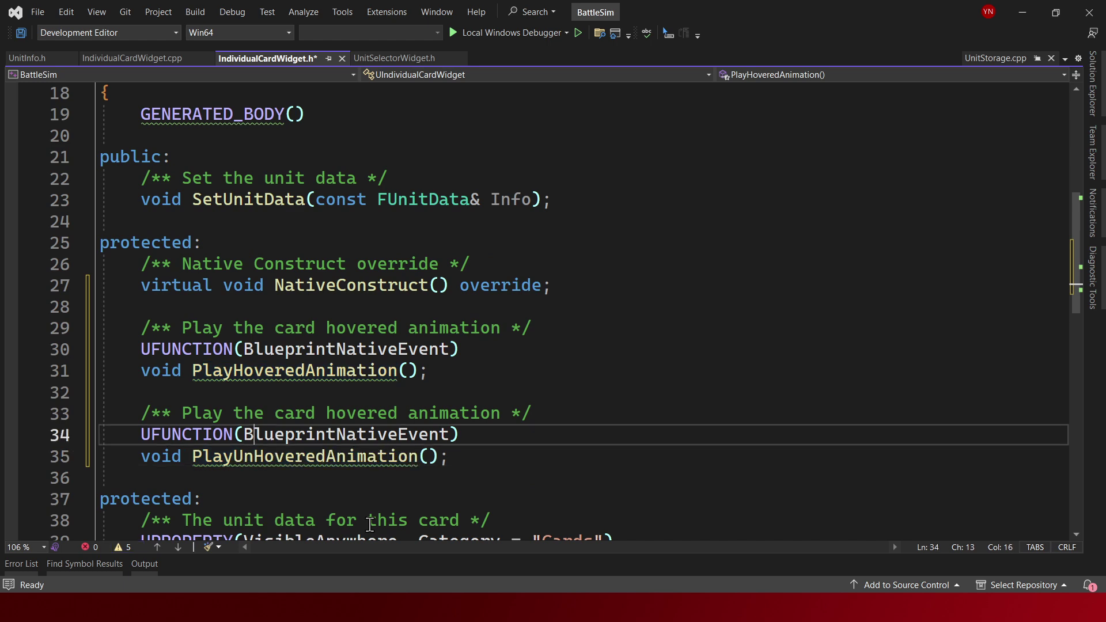
pyautogui.press('Up')
pyautogui.write('U')
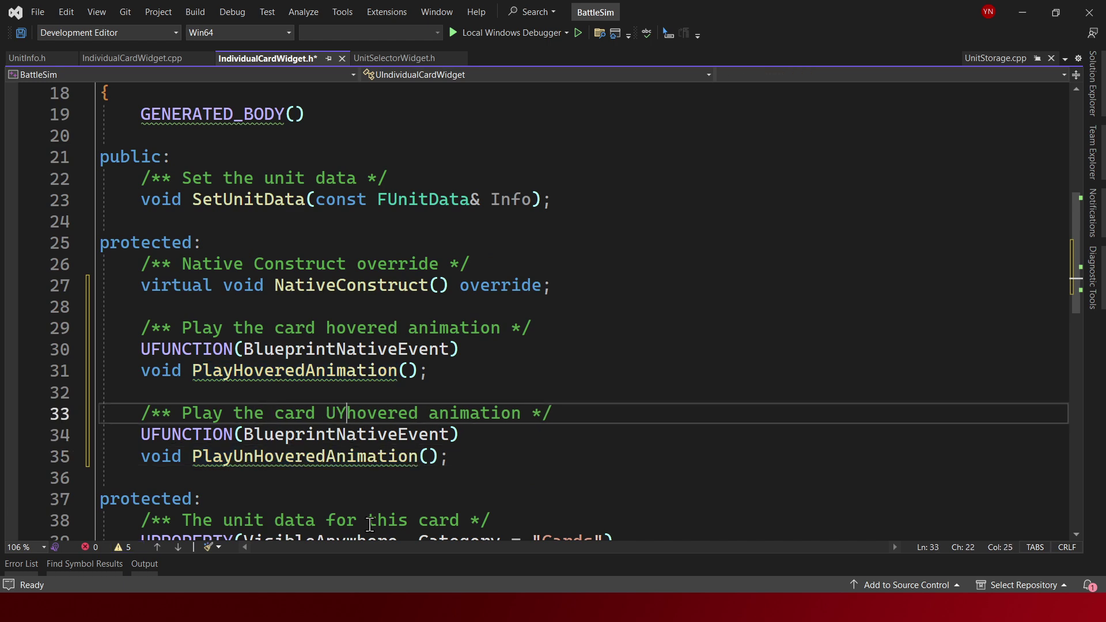
pyautogui.write('n')
pyautogui.press('Up')
pyautogui.press('Up')
# Generate an empty PlayHoveredAnimation definition in IndividualCardWidget.cpp
pyautogui.hotkey('ctrl', '.')
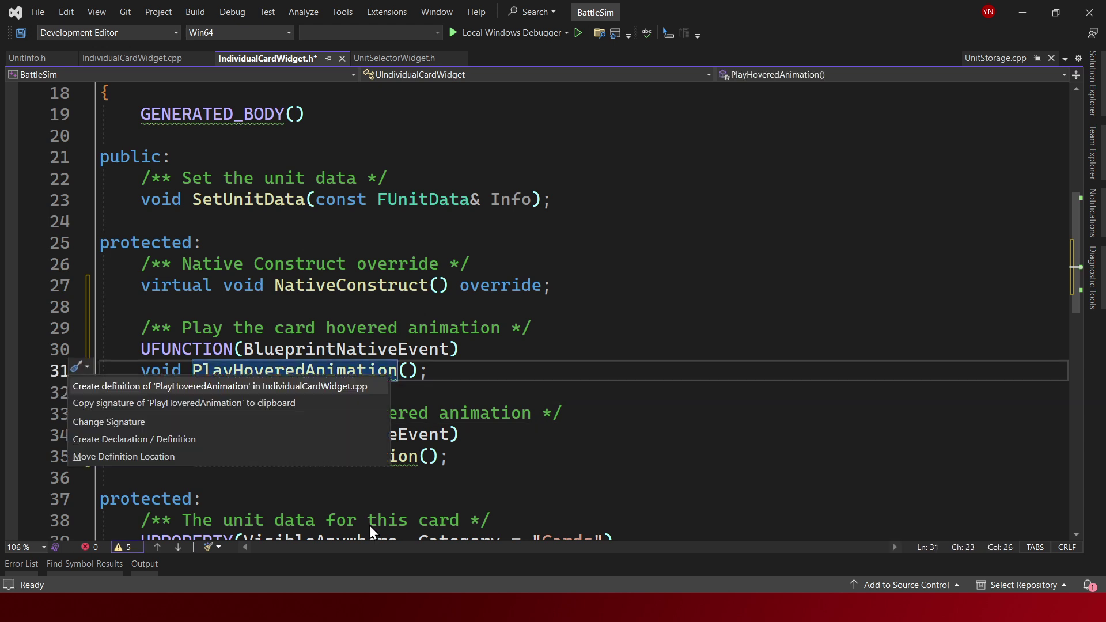
pyautogui.press('Escape')
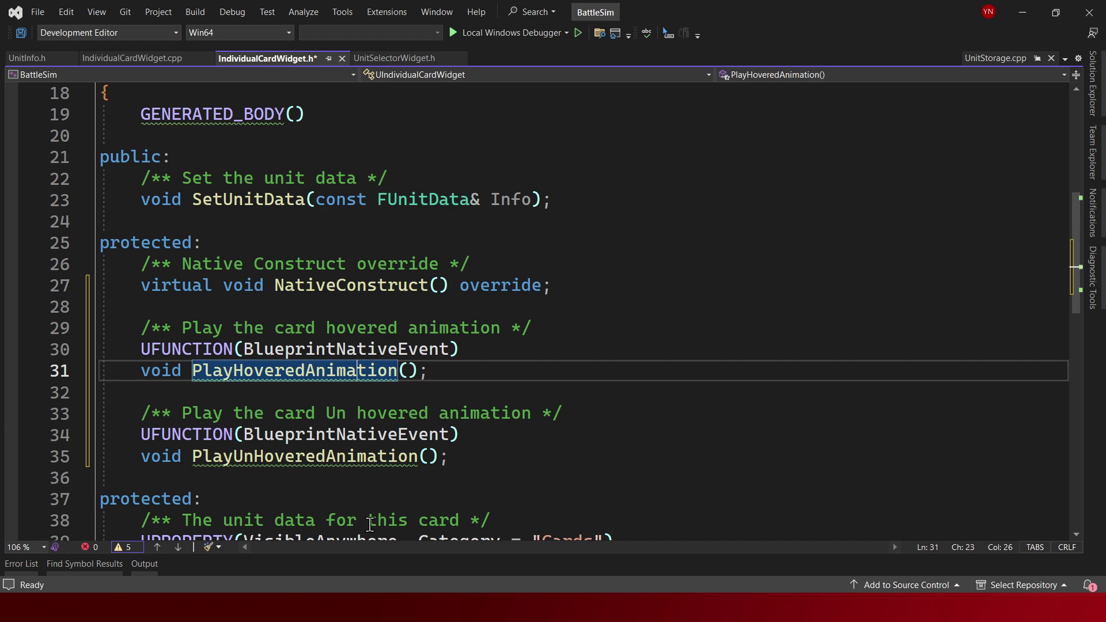
pyautogui.hotkey('ctrl', '.')
pyautogui.press('Return')
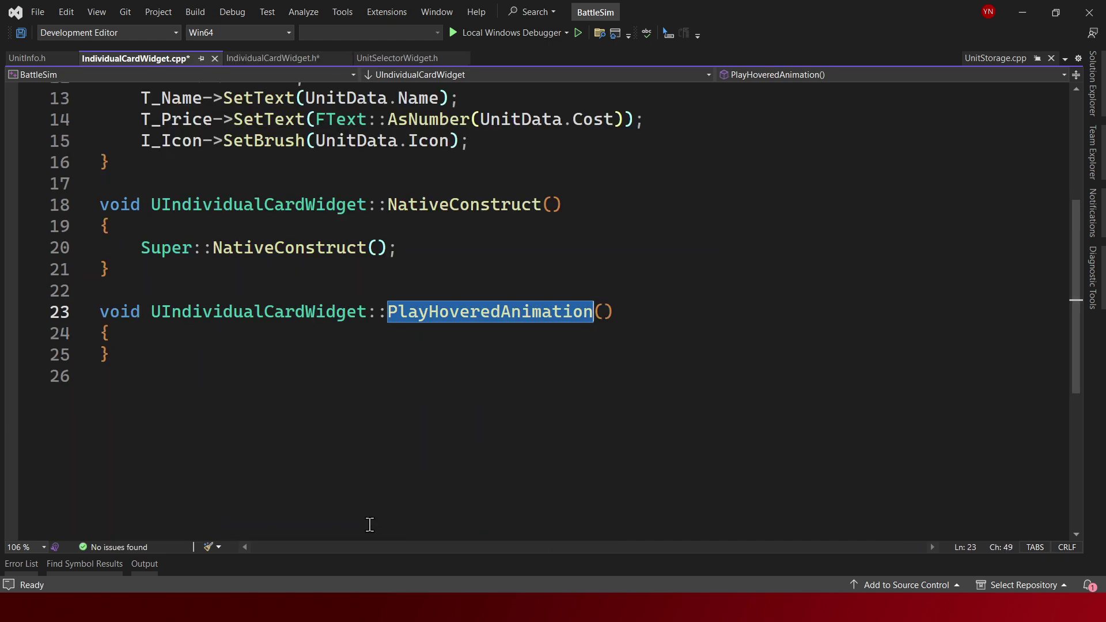
# Generate an empty PlayUnHoveredAnimation definition stub from the header
pyautogui.hotkey('ctrl', '-')
pyautogui.press('Down')
pyautogui.press('Down')
pyautogui.press('Down')
pyautogui.hotkey('ctrl', '.')
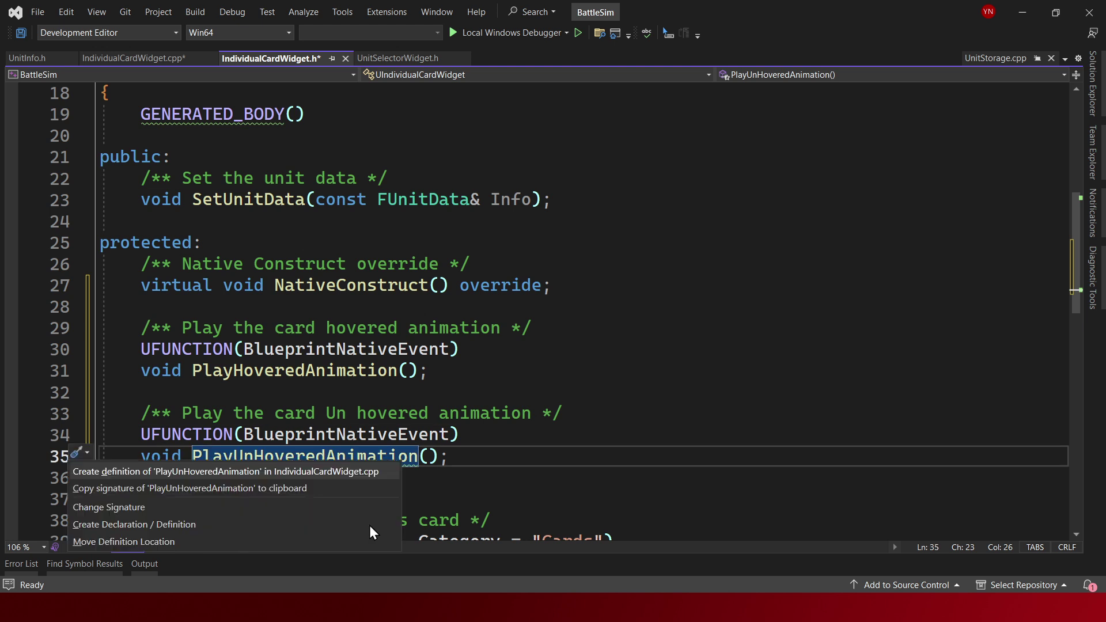
pyautogui.press('Return')
# Append _Implementation to both definition names, build successfully, and return to Unreal
pyautogui.keyDown('ctrl'); pyautogui.keyDown('alt'); pyautogui.doubleClick(576, 228); pyautogui.keyUp('alt'); pyautogui.keyUp('ctrl')
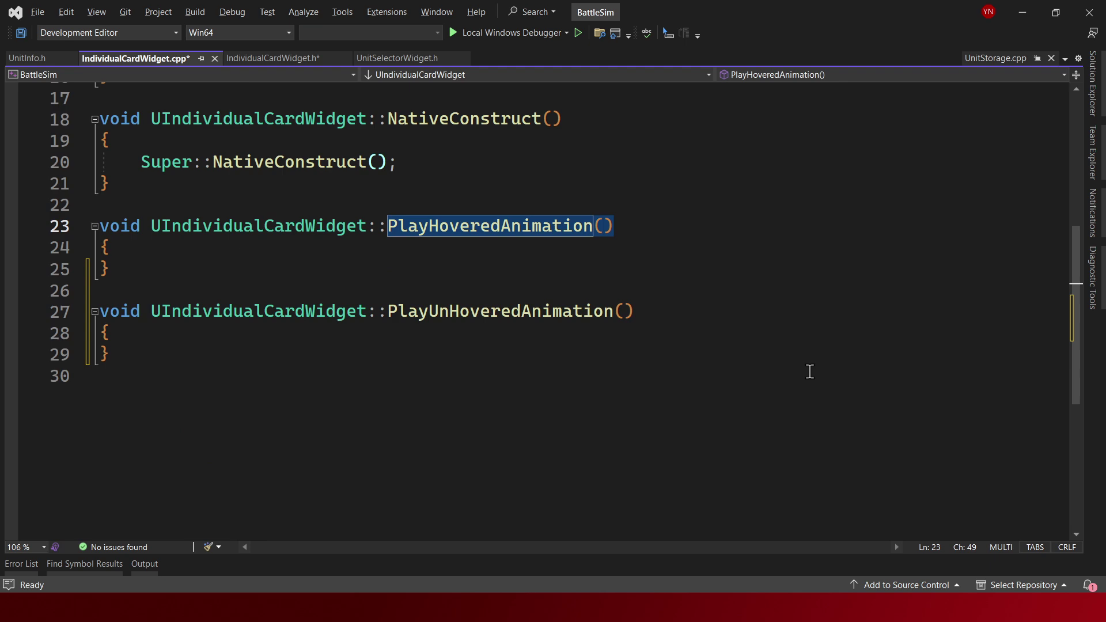
pyautogui.press('Right')
pyautogui.write('_Implementa')
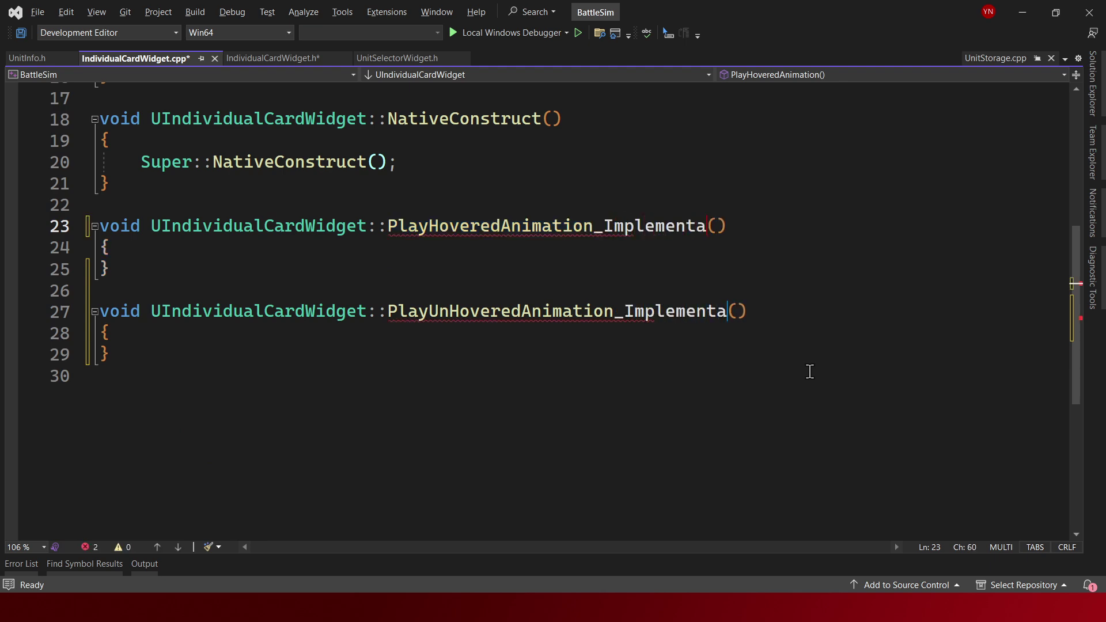
pyautogui.write('tion')
pyautogui.hotkey('ctrl', 'shift', 'b')
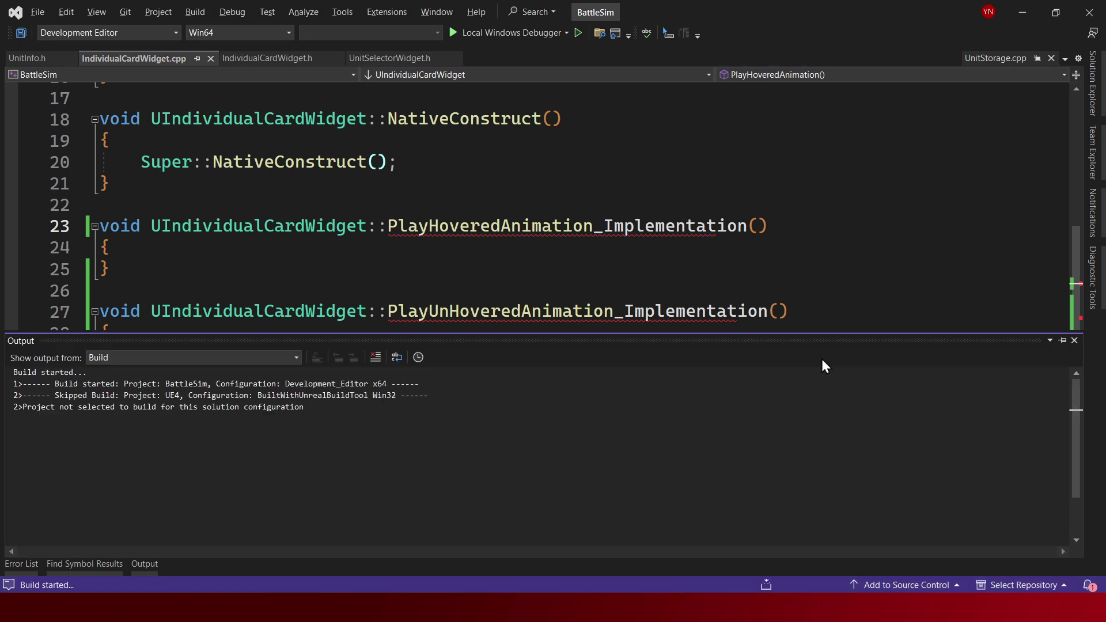
pyautogui.click(461, 291)
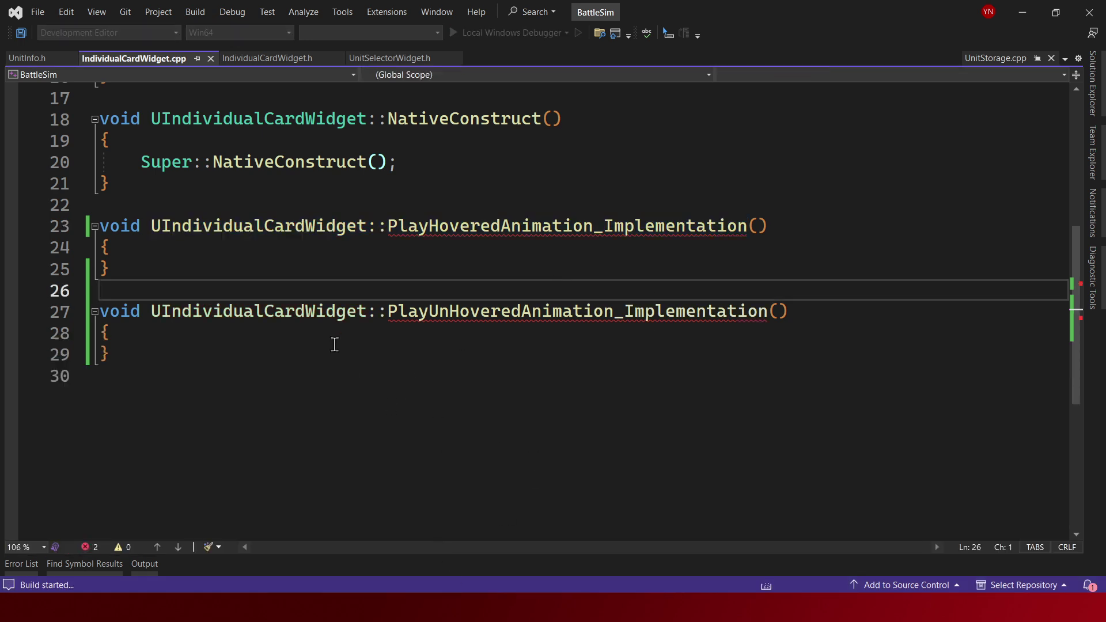
pyautogui.click(144, 564)
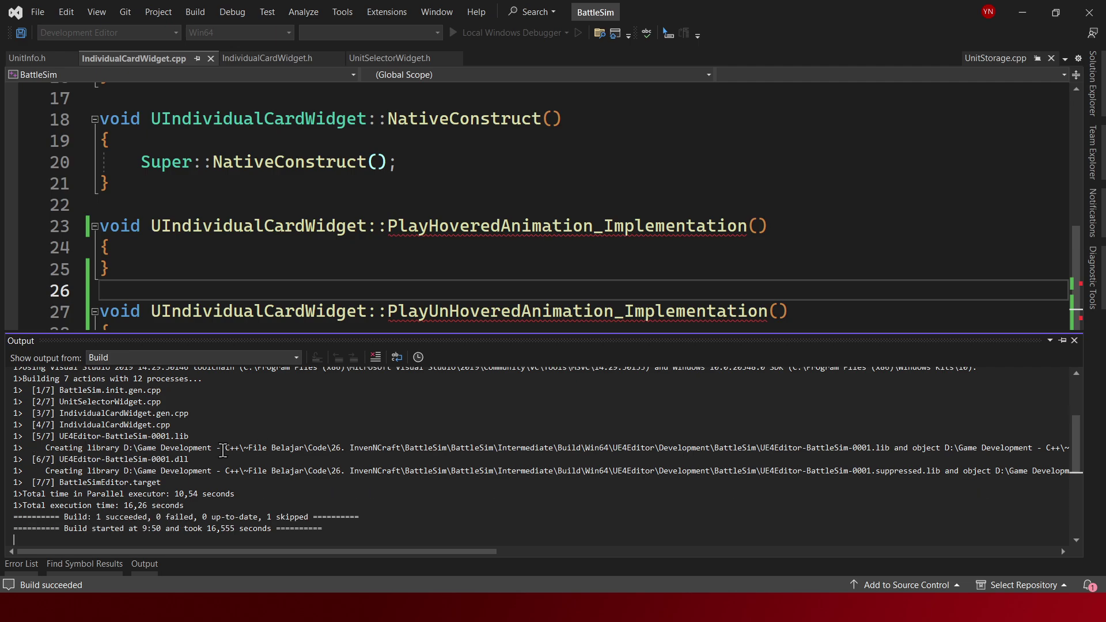
pyautogui.hotkey('alt', 'Tab')
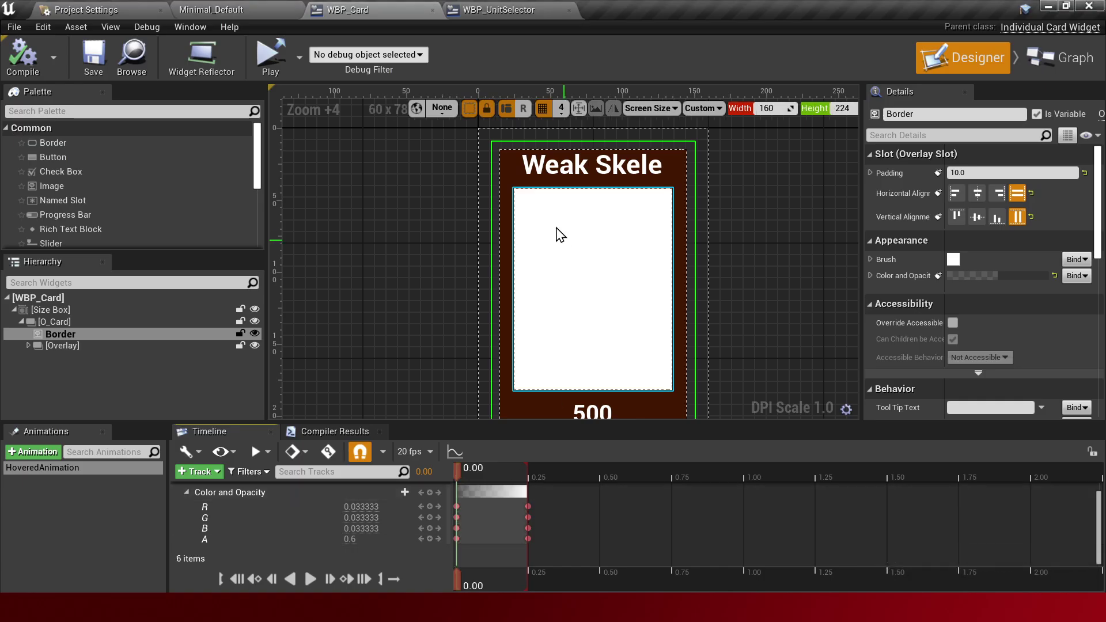
# Add an Event Play Hovered Animation node to WBP_Card's event graph
pyautogui.click(1066, 63)
pyautogui.moveTo(663, 316); pyautogui.dragTo(708, 203, button='right')
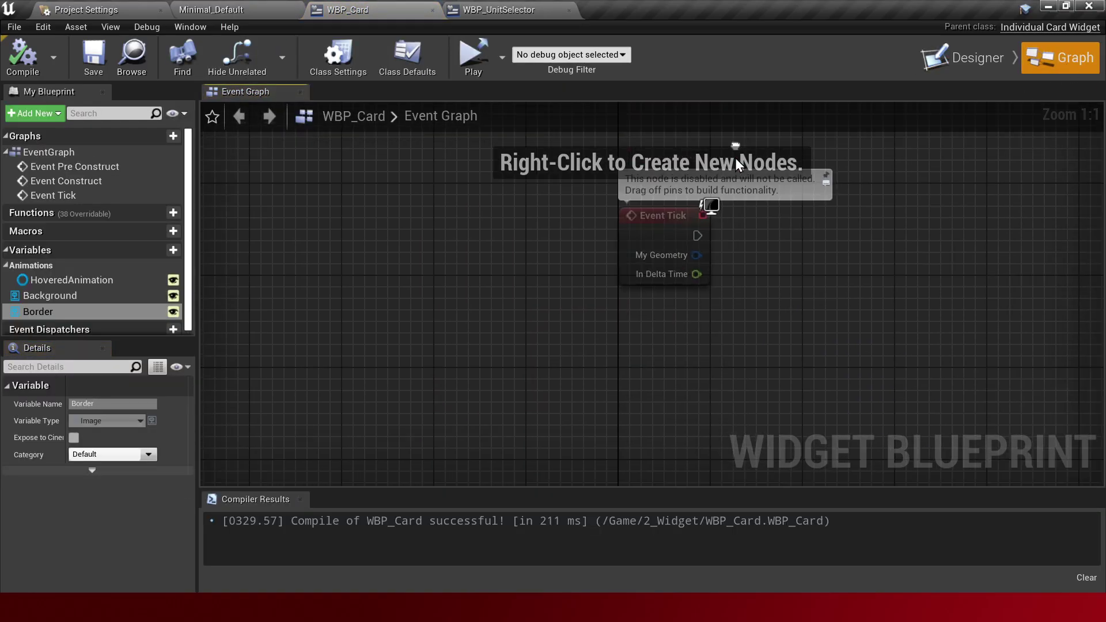
pyautogui.rightClick(661, 274)
pyautogui.write('play ')
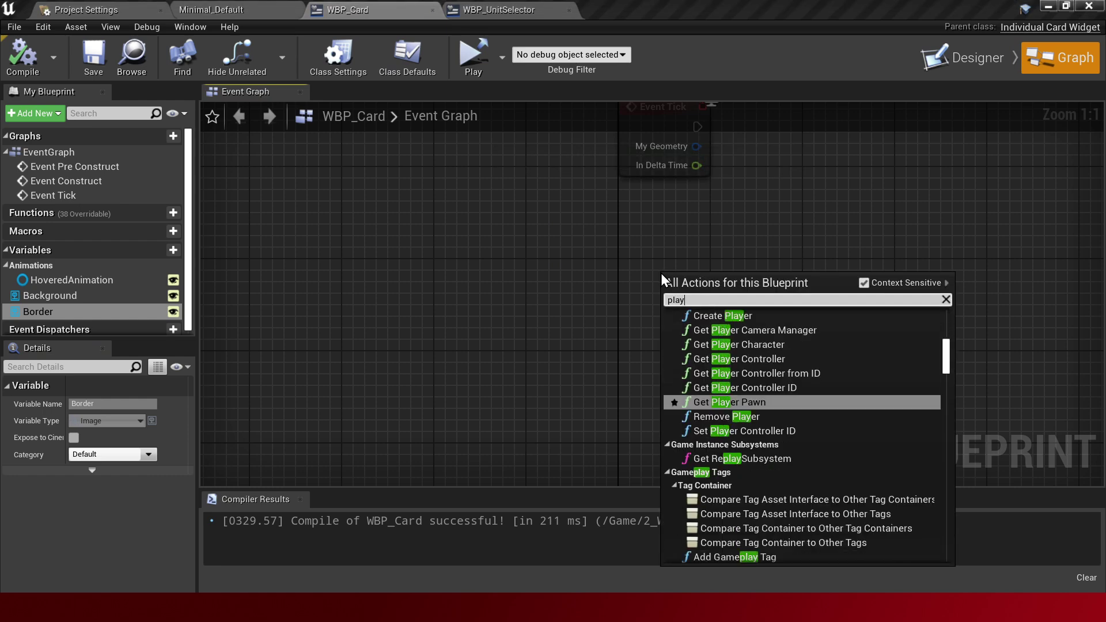
pyautogui.write('hove')
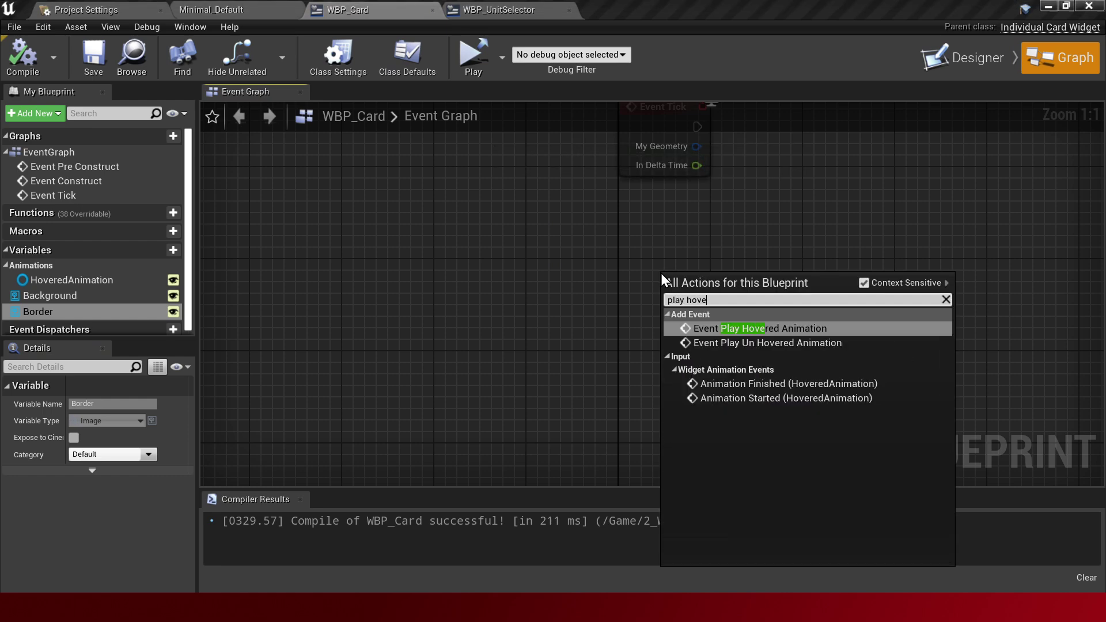
pyautogui.write('re')
pyautogui.press('Return')
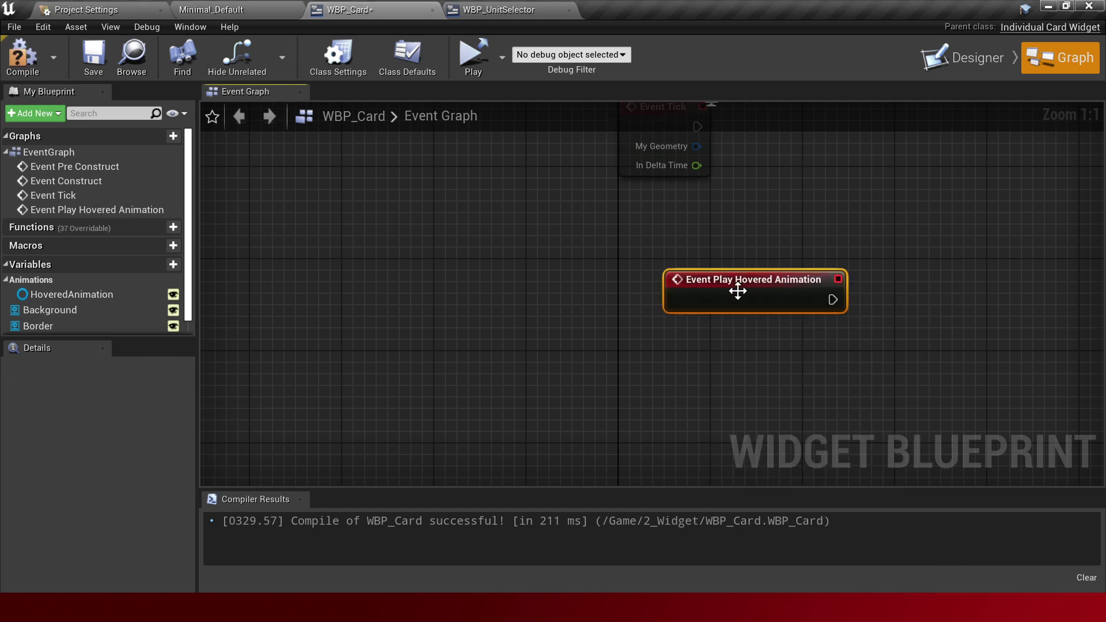
pyautogui.moveTo(737, 292); pyautogui.dragTo(666, 301)
# Add an Event Play Un Hovered Animation node below the hovered event
pyautogui.rightClick(621, 389)
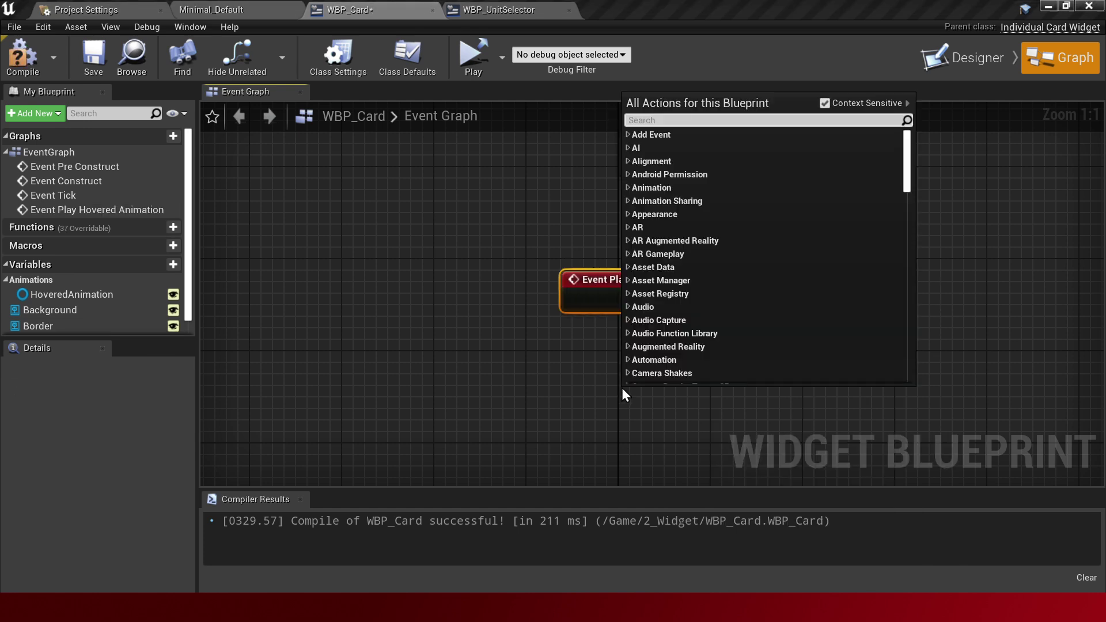
pyautogui.write('play un')
pyautogui.press('Return')
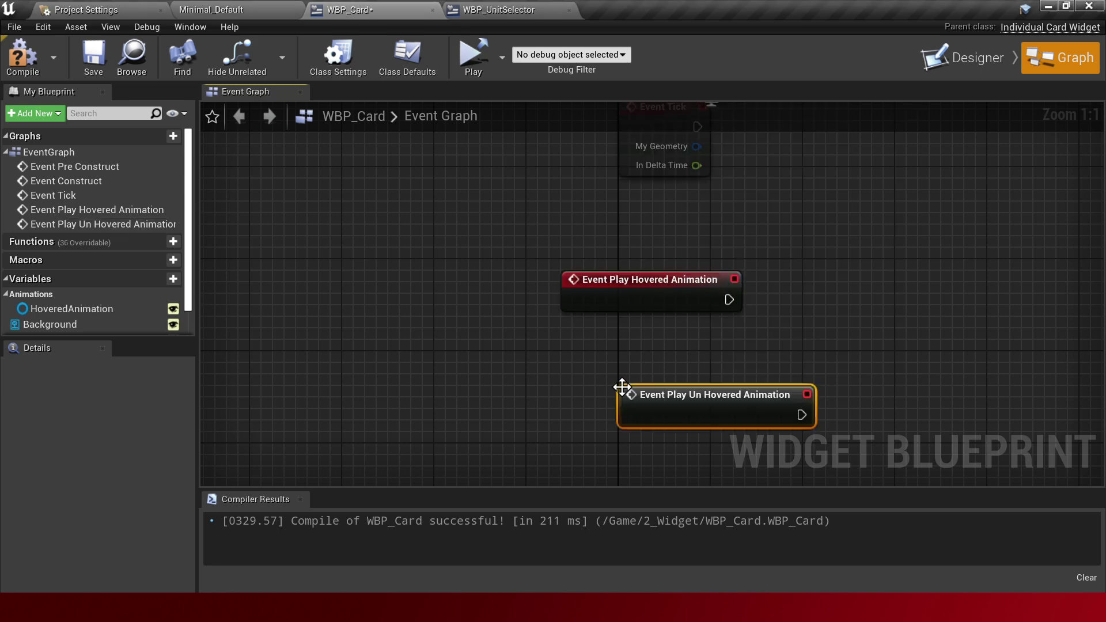
pyautogui.moveTo(661, 418)
pyautogui.mouseDown()
pyautogui.moveTo(593, 420)
pyautogui.moveTo(605, 419)
pyautogui.mouseUp()
# Wire a Play Animation node to Event Play Hovered Animation and tidy the graph layout
pyautogui.moveTo(729, 299); pyautogui.dragTo(776, 296)
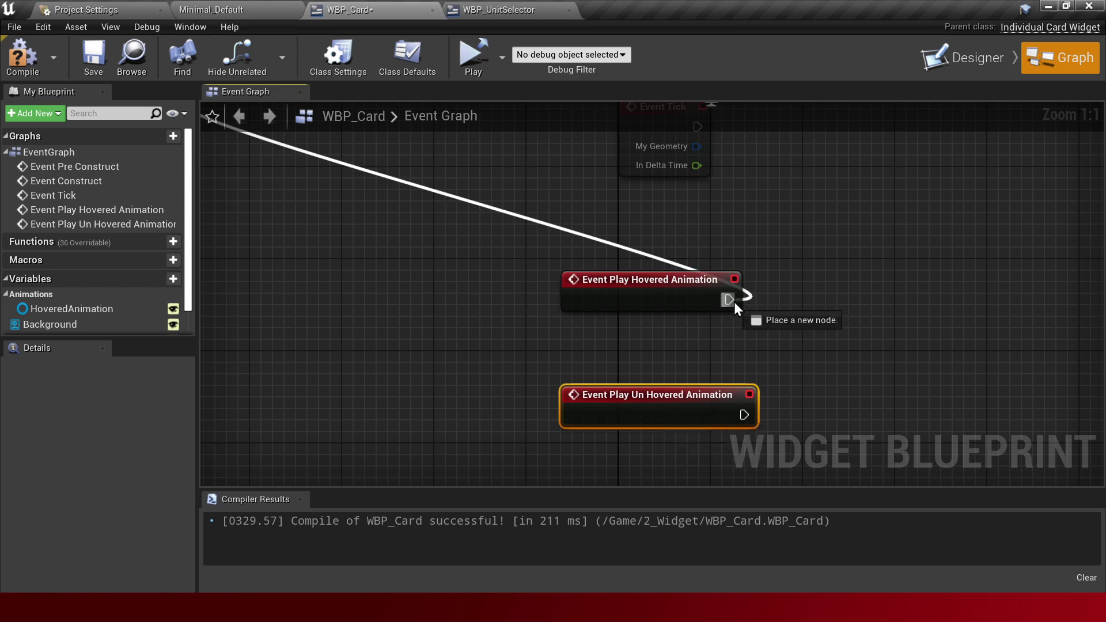
pyautogui.write('play animation')
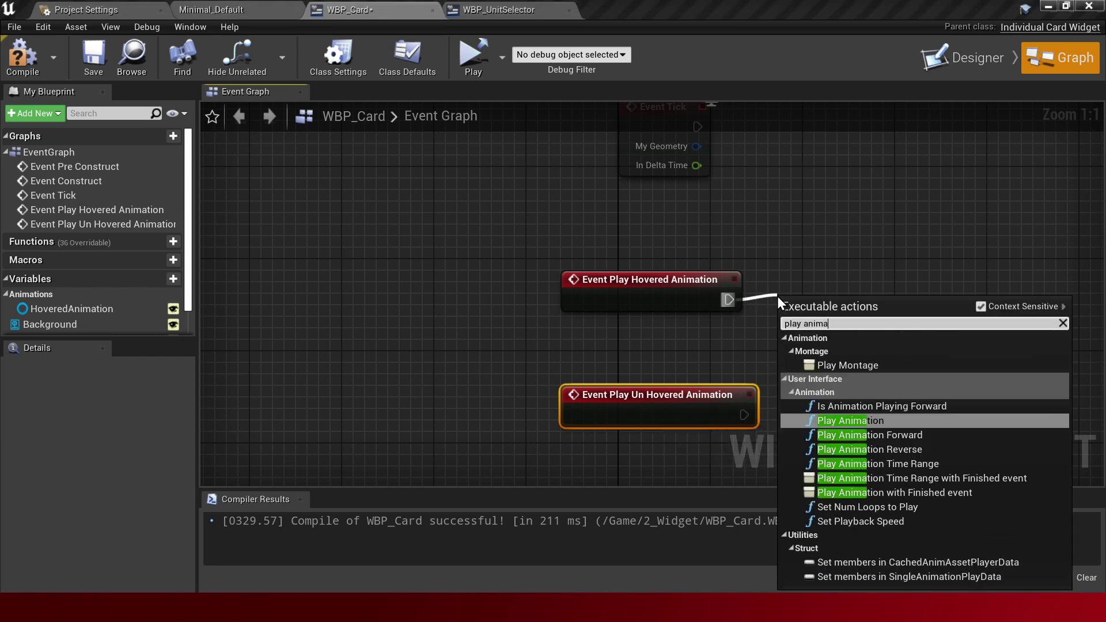
pyautogui.press('Return')
pyautogui.moveTo(631, 395); pyautogui.dragTo(650, 180, button='right')
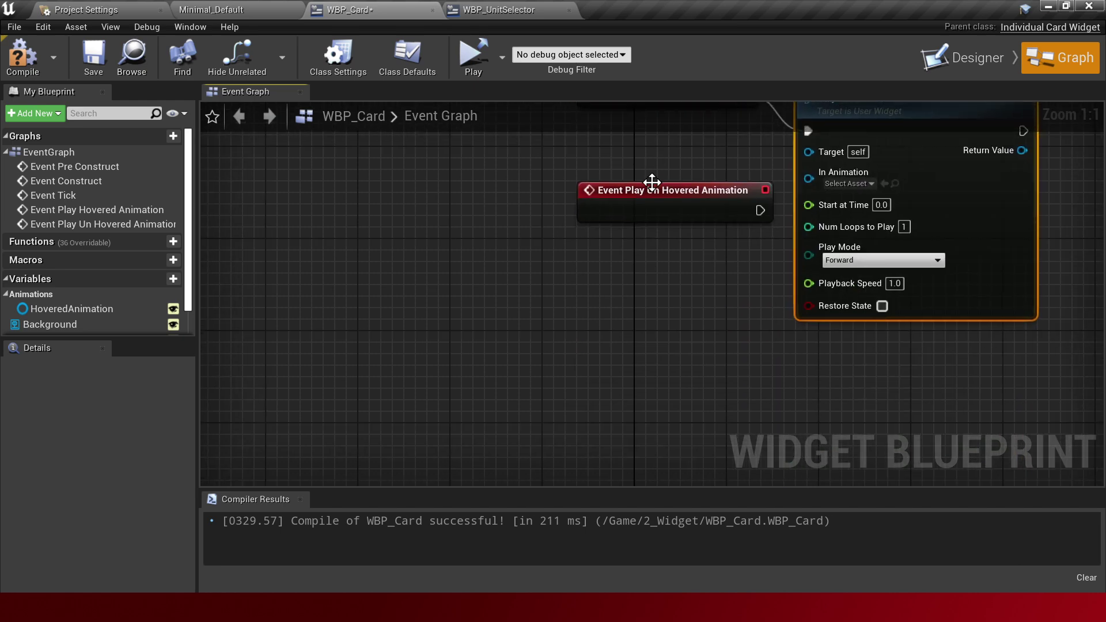
pyautogui.moveTo(650, 183); pyautogui.dragTo(616, 369)
pyautogui.scroll(-2, 663, 369)
pyautogui.moveTo(715, 269); pyautogui.dragTo(531, 341, button='right')
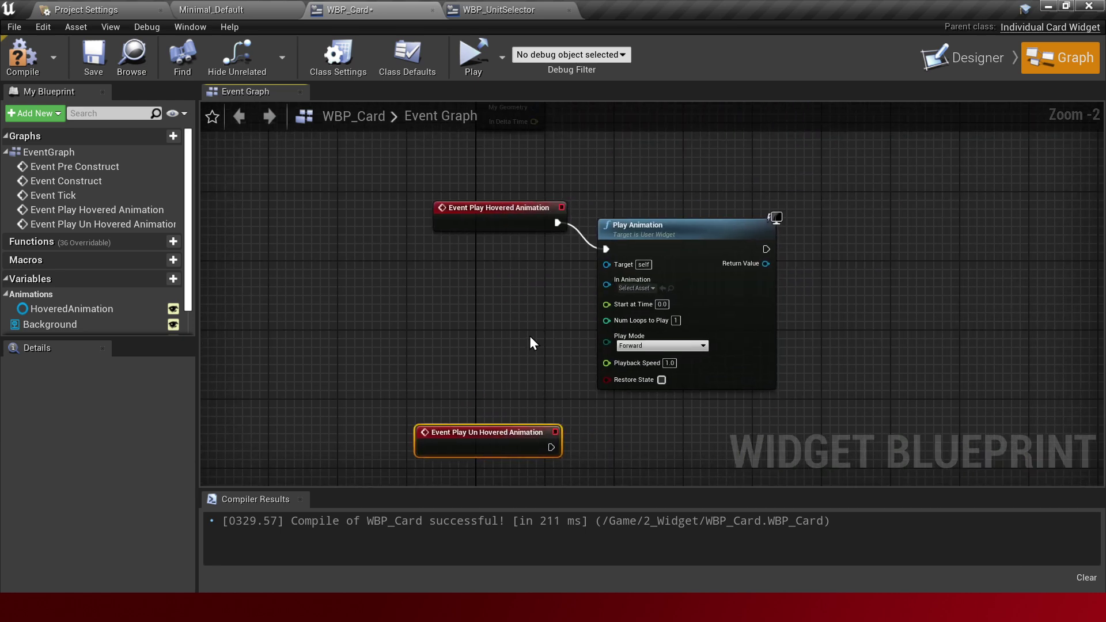
pyautogui.scroll(1, 531, 340)
# Feed HoveredAnimation into the Play Animation node's In Animation input
pyautogui.click(655, 228)
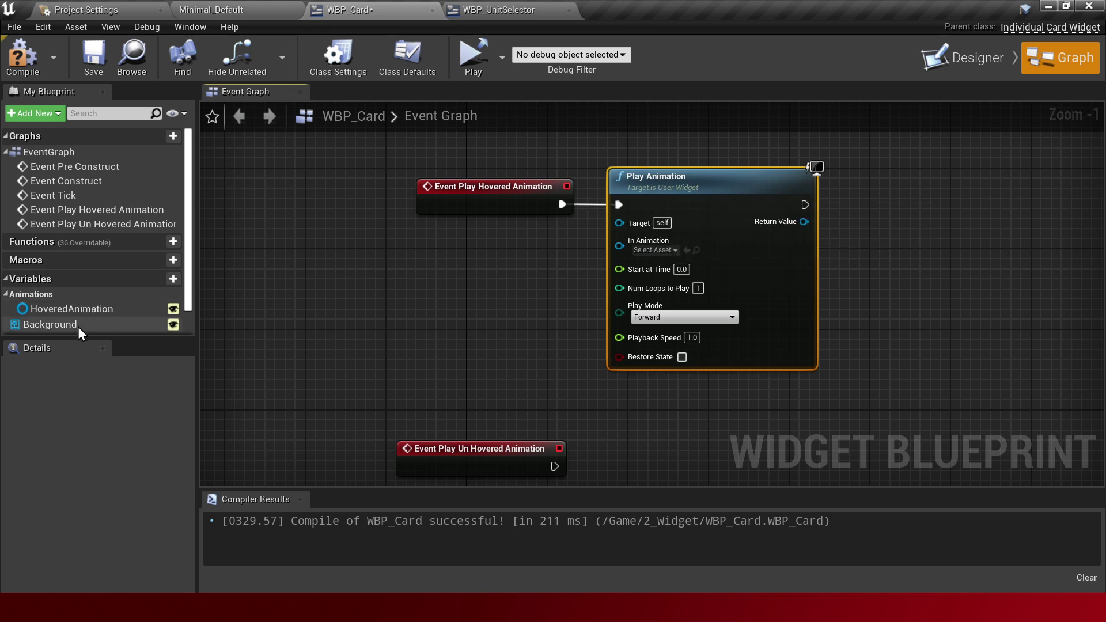
pyautogui.moveTo(77, 310); pyautogui.dragTo(622, 253)
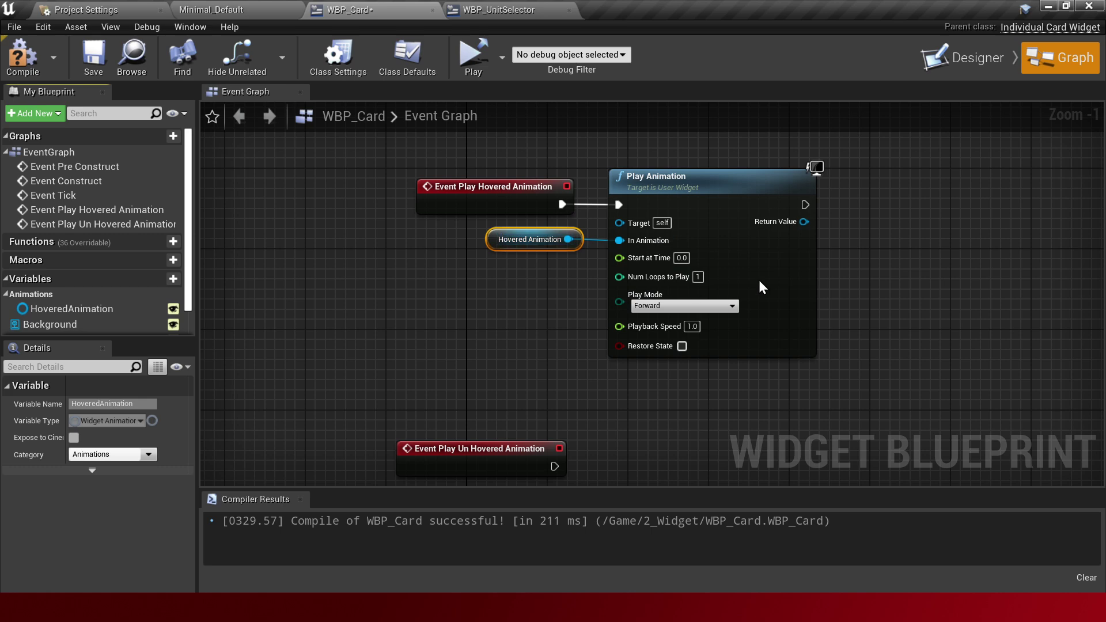
pyautogui.click(983, 57)
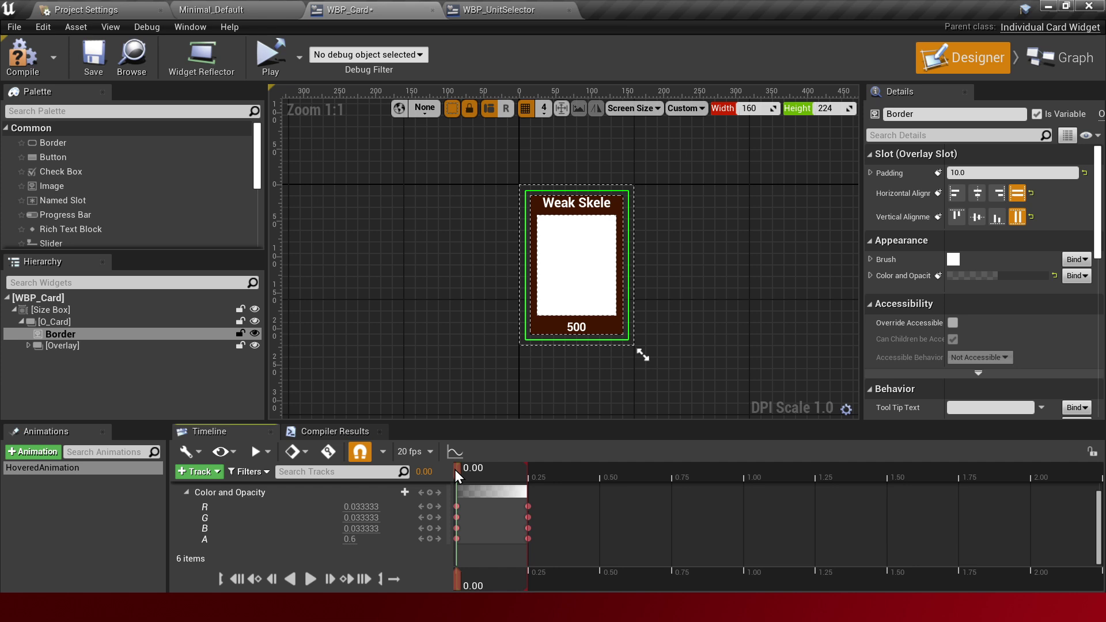
# Duplicate the Play Animation and HoveredAnimation nodes beside Event Play Un Hovered Animation
pyautogui.moveTo(456, 469); pyautogui.dragTo(525, 460)
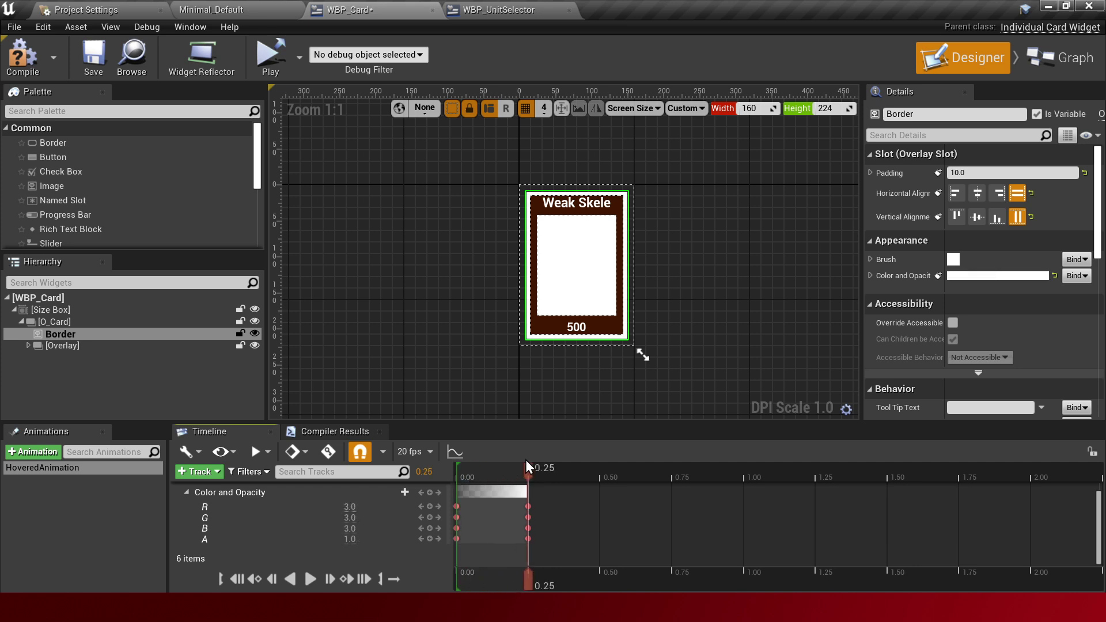
pyautogui.click(1023, 64)
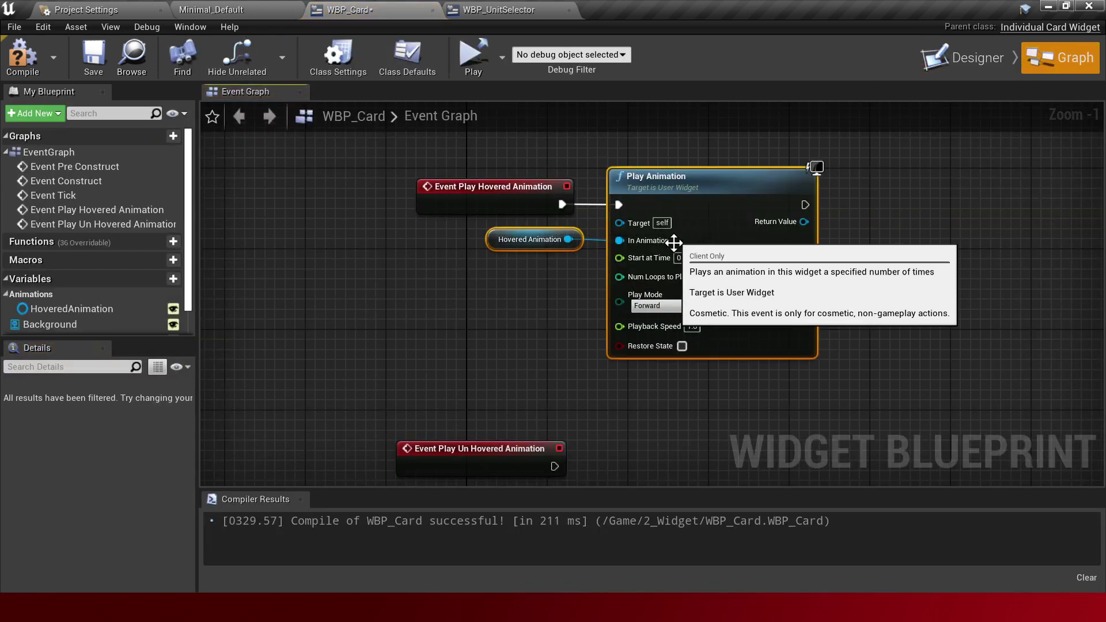
pyautogui.moveTo(611, 466); pyautogui.dragTo(611, 296, button='right')
pyautogui.hotkey('ctrl', 'c')
pyautogui.hotkey('ctrl', 'v')
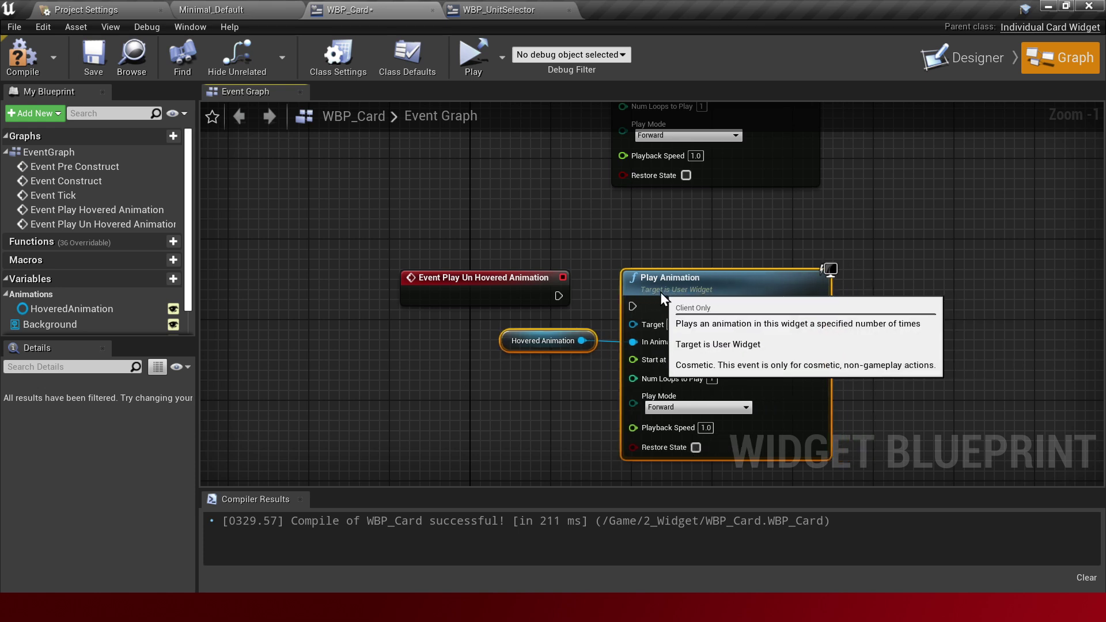
pyautogui.moveTo(660, 292)
pyautogui.mouseDown()
pyautogui.moveTo(564, 295)
pyautogui.moveTo(613, 306)
pyautogui.moveTo(650, 292)
pyautogui.mouseUp()
# Set the copied Play Animation node's Play Mode to Reverse and preview the animation at 0.25
pyautogui.click(663, 395)
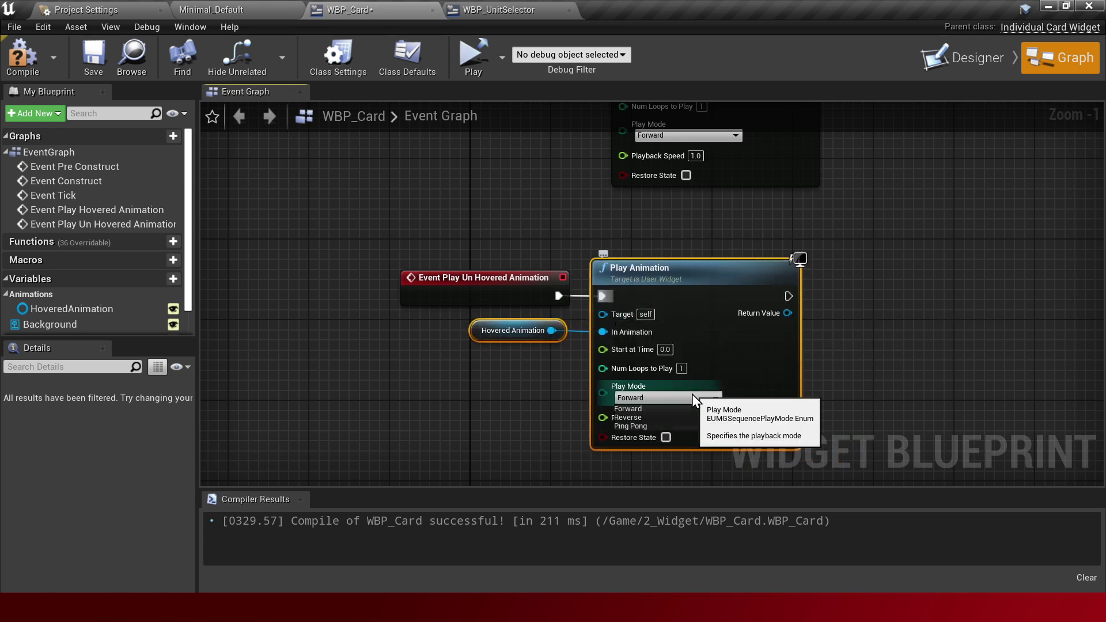
pyautogui.click(658, 415)
pyautogui.click(957, 62)
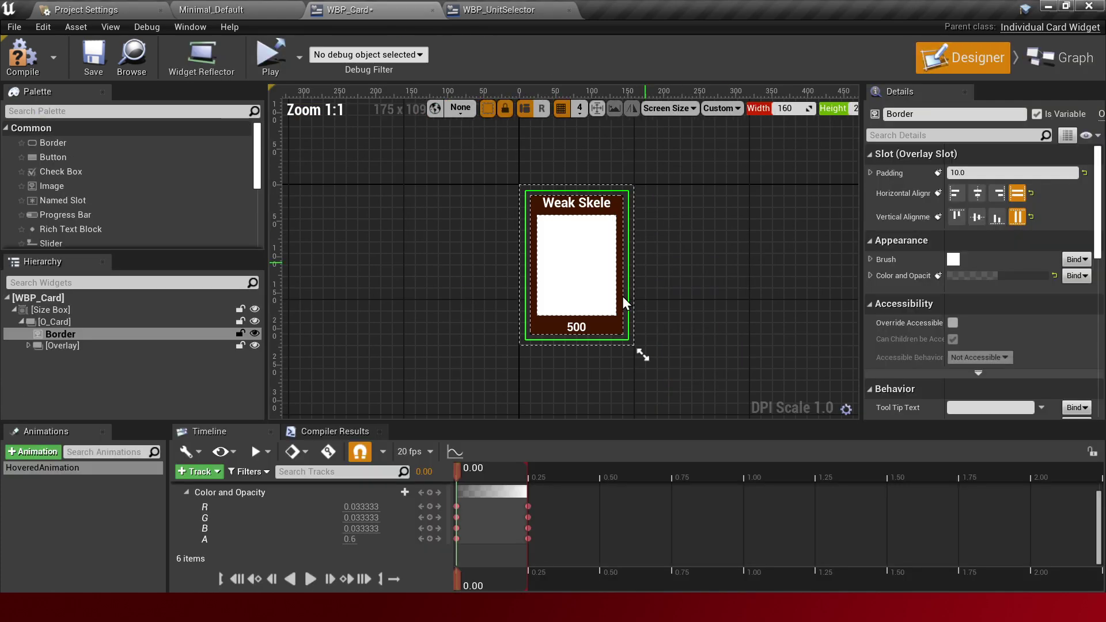
pyautogui.moveTo(478, 464)
pyautogui.mouseDown()
pyautogui.moveTo(530, 464)
pyautogui.moveTo(431, 463)
pyautogui.mouseUp()
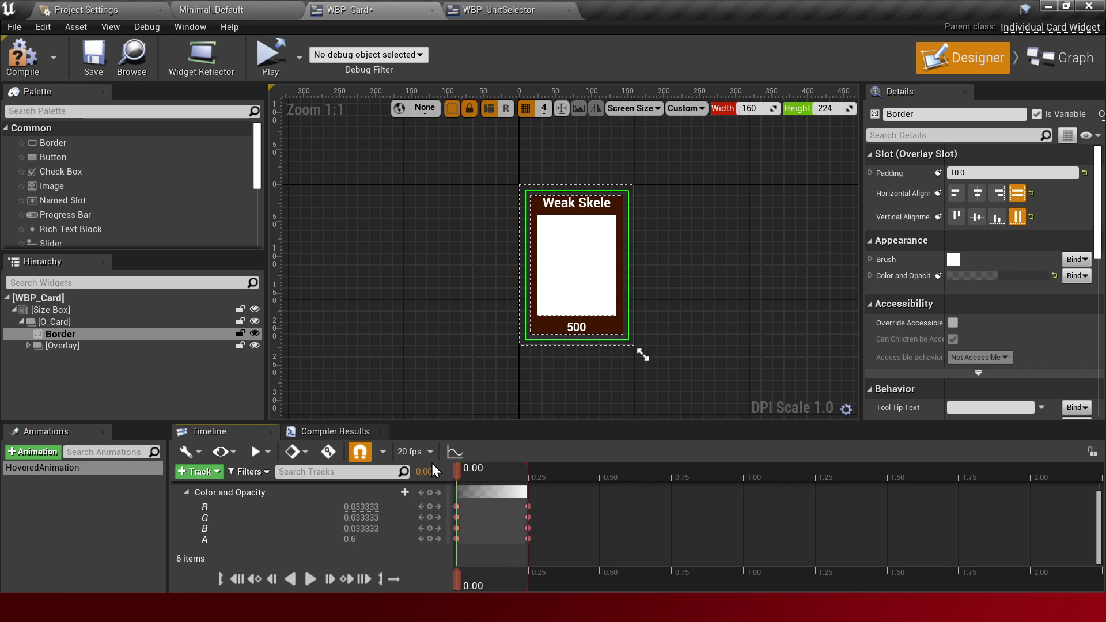
pyautogui.click(1065, 63)
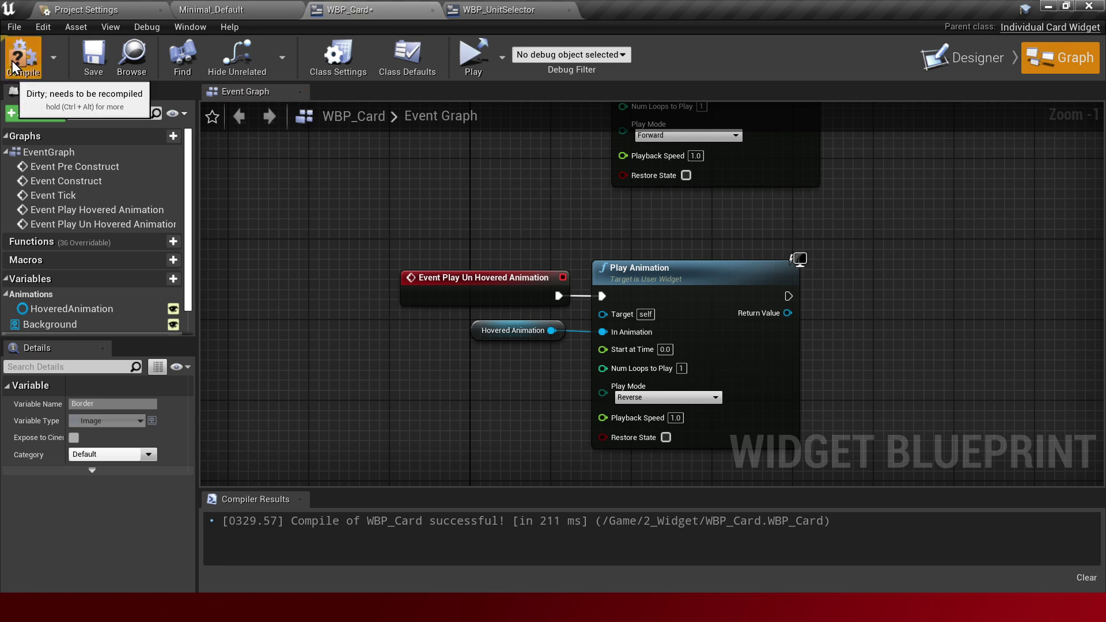
# Compile WBP_Card and review both the hovered and un-hovered event chains
pyautogui.click(12, 66)
pyautogui.moveTo(672, 274); pyautogui.dragTo(668, 378, button='right')
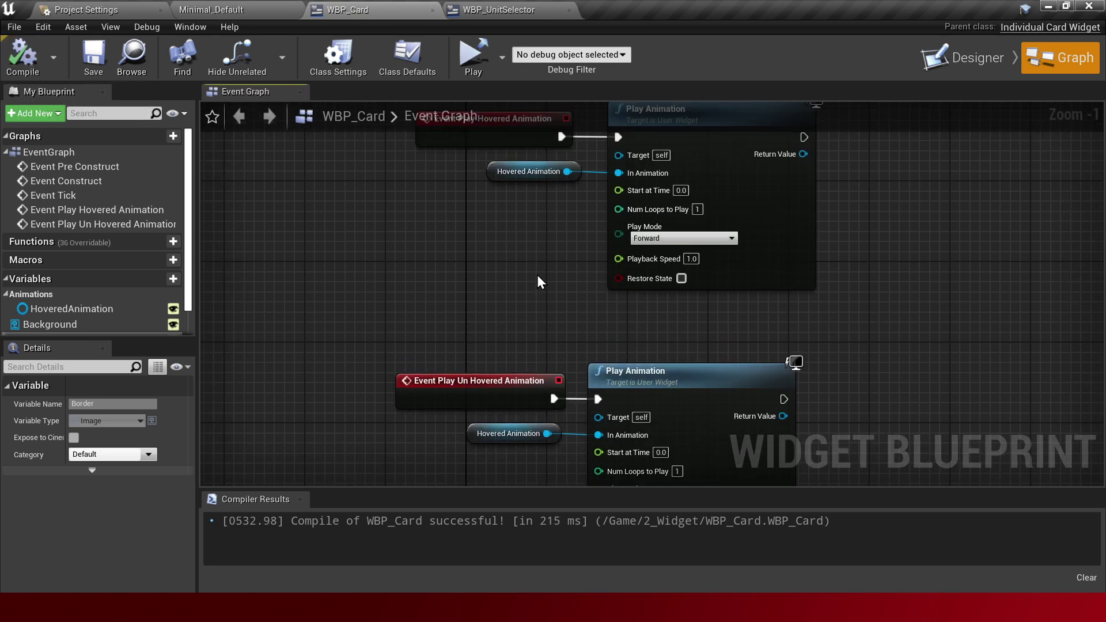
pyautogui.moveTo(540, 282); pyautogui.dragTo(499, 268, button='right')
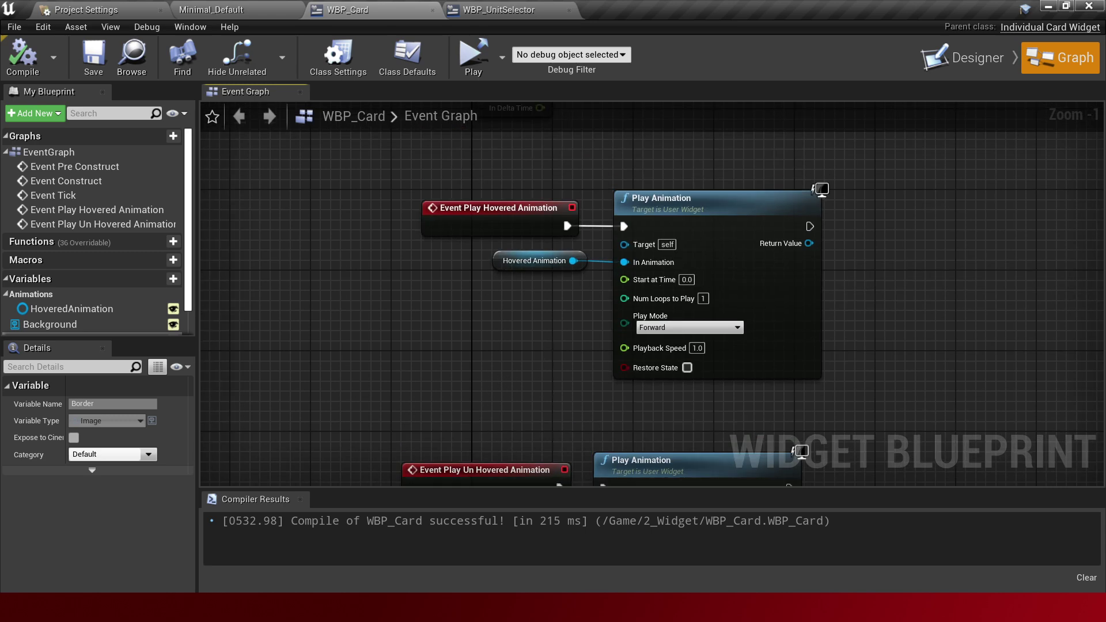
pyautogui.moveTo(536, 414); pyautogui.dragTo(508, 317, button='right')
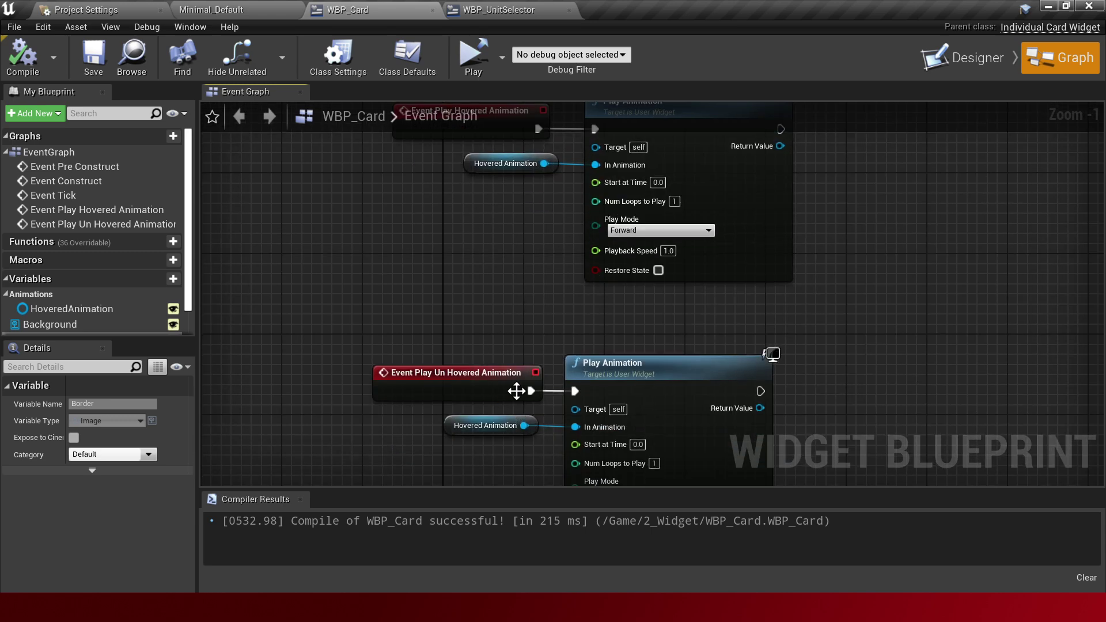
# Switch to the Designer, glance at the Minimal_Default level, and return to WBP_Card
pyautogui.click(991, 55)
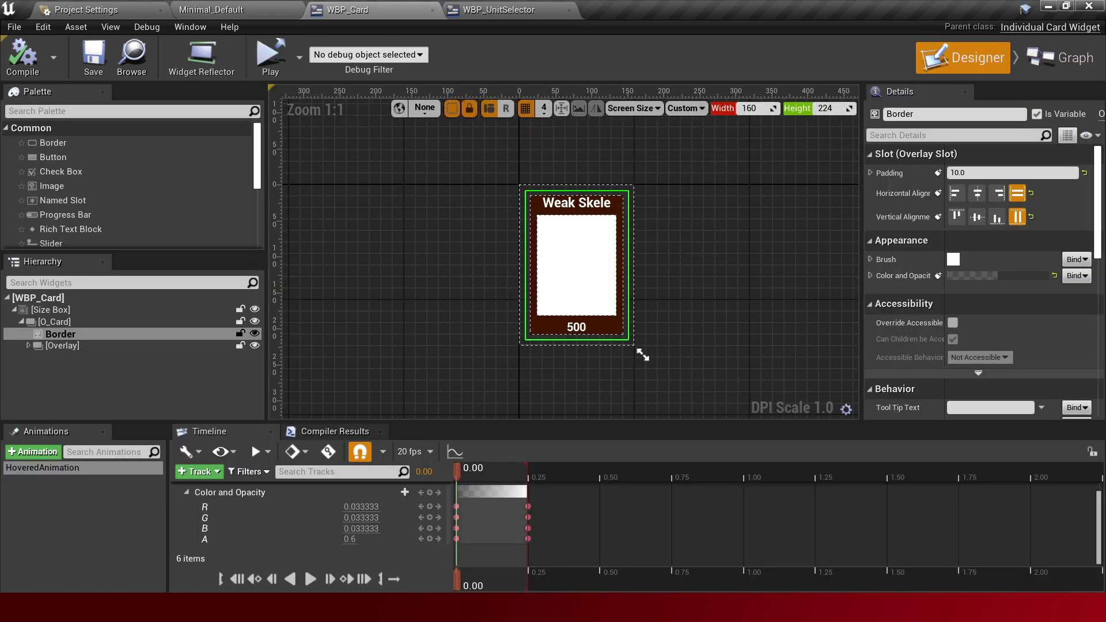
pyautogui.click(237, 10)
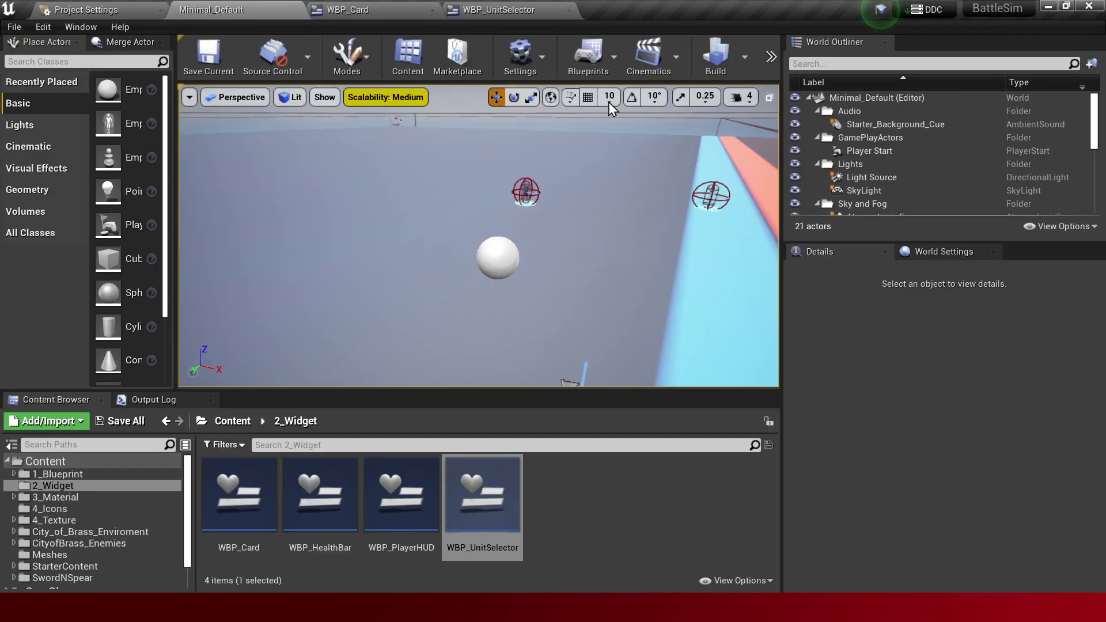
pyautogui.click(378, 10)
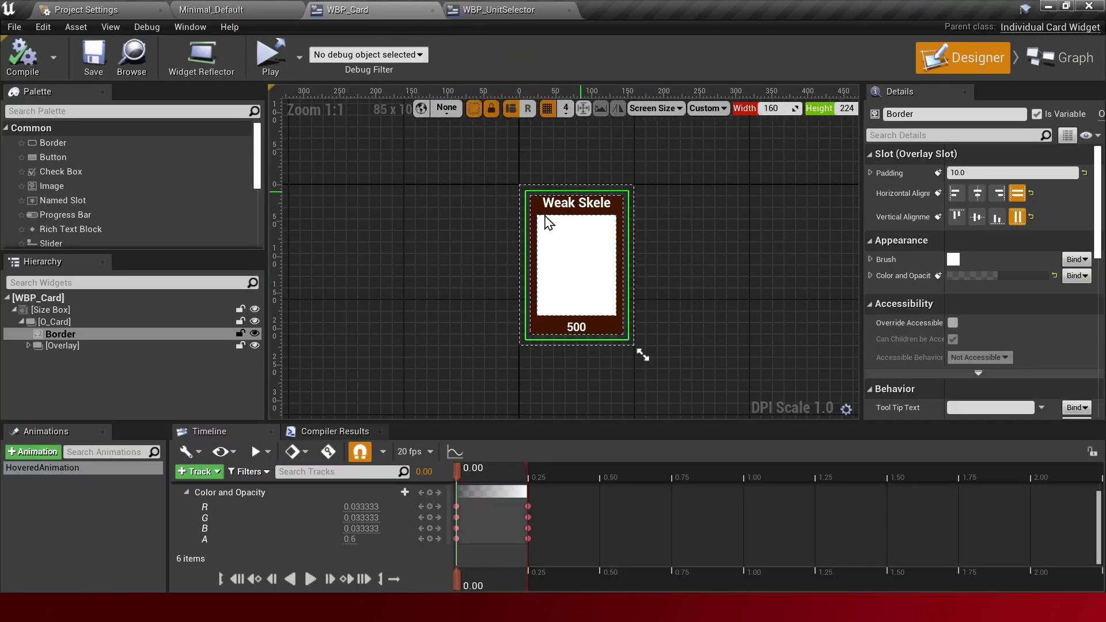